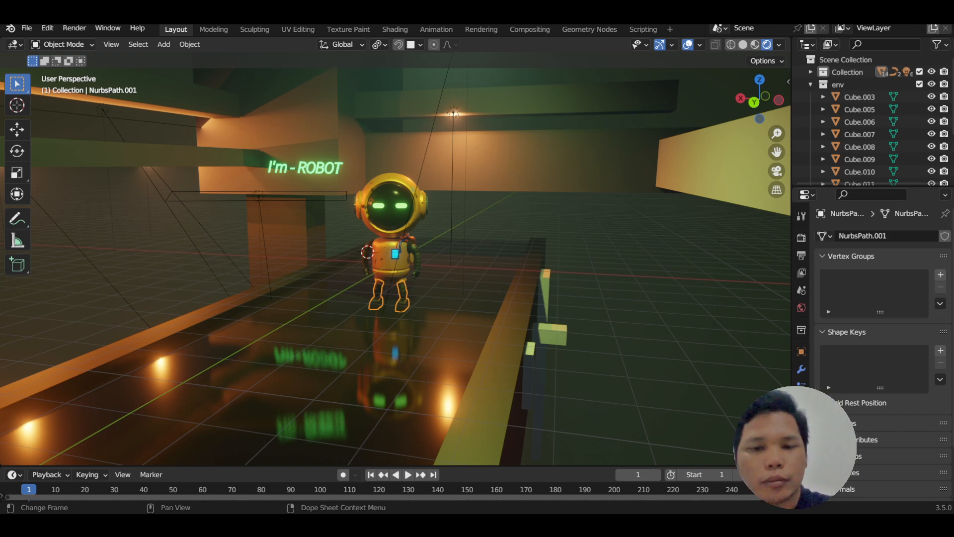
Open the recent file ROBOT2_BULAT_NAME_CLASS.blend, discarding changes to the current file
click(27, 28)
mouse_move(64, 66)
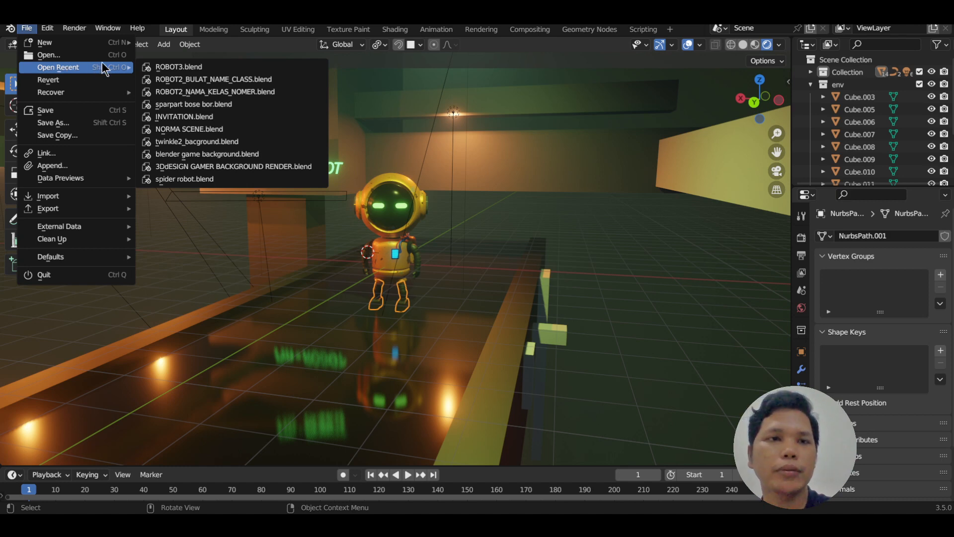
click(259, 80)
click(511, 288)
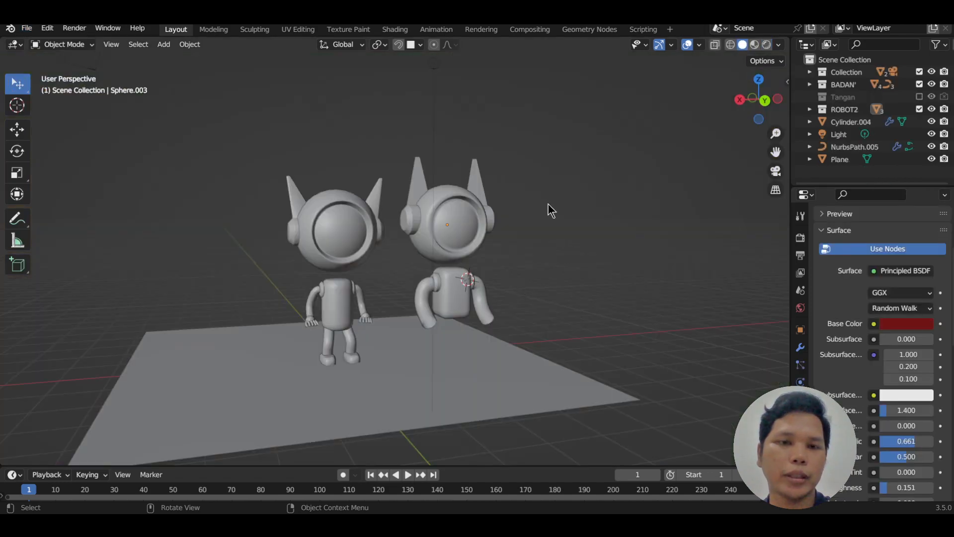
Show the scene in rendered shading and examine the two robot characters from several angles and distances
middle_drag(547, 204, 481, 221)
click(766, 44)
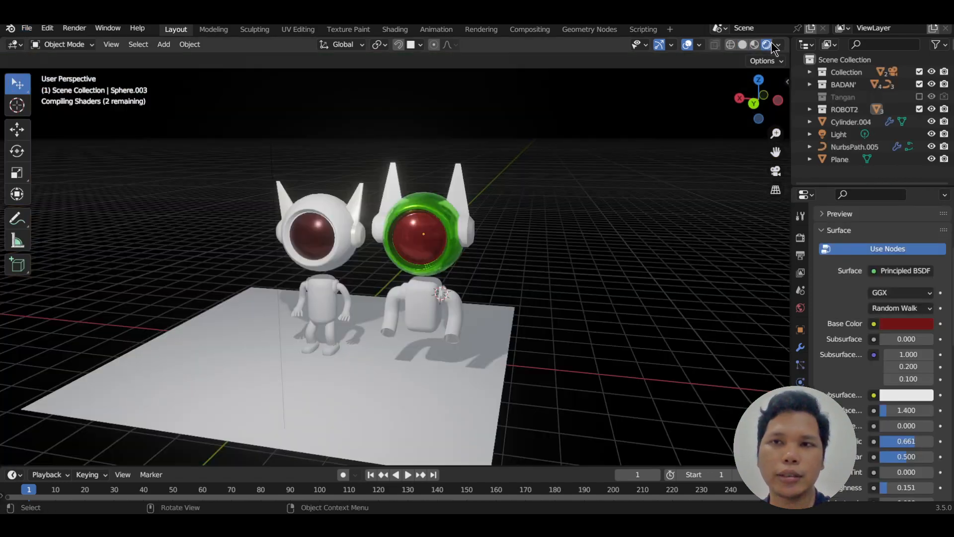
scroll(446, 252, up, 4)
middle_drag(341, 290, 356, 275)
scroll(387, 271, down, 5)
middle_drag(440, 261, 452, 291)
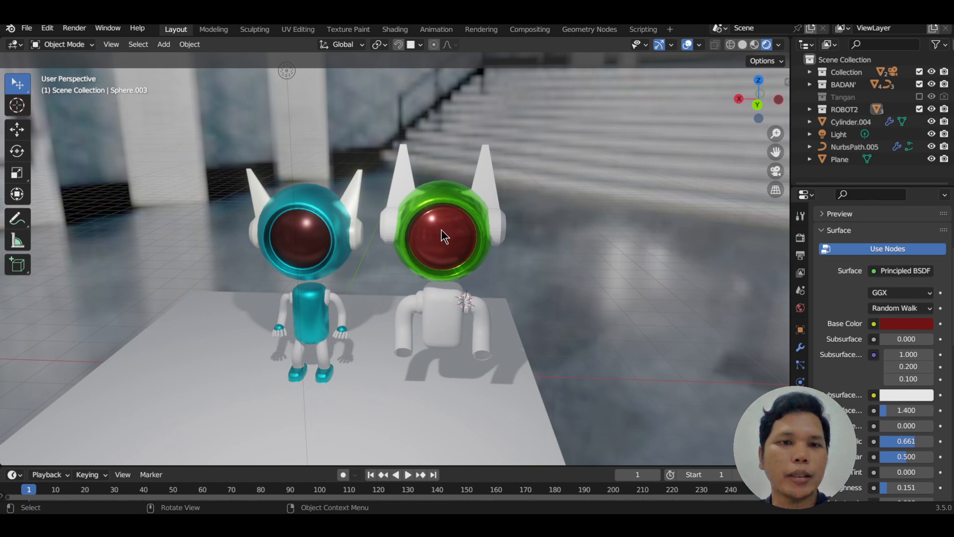
scroll(441, 229, down, 4)
scroll(440, 261, up, 2)
middle_drag(441, 257, 436, 294)
scroll(493, 279, up, 3)
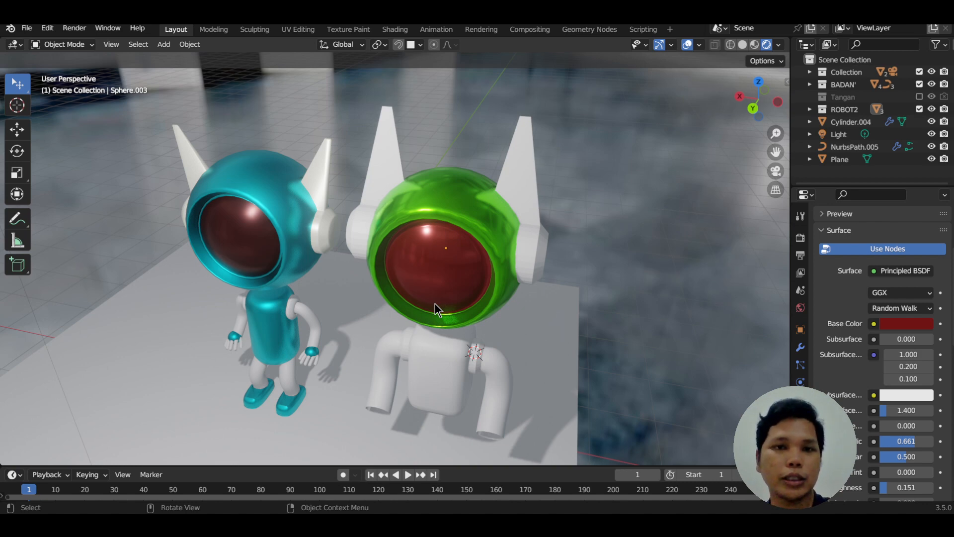
Return to solid shading and select the arms of the unfinished green-headed robot to inspect them
click(29, 31)
mouse_move(422, 244)
middle_down()
mouse_move(479, 214)
mouse_move(455, 196)
mouse_move(466, 331)
mouse_move(501, 329)
mouse_move(443, 350)
mouse_move(374, 333)
mouse_move(462, 339)
mouse_move(438, 340)
mouse_move(458, 323)
mouse_move(473, 344)
mouse_move(395, 353)
mouse_move(433, 362)
mouse_move(314, 356)
middle_up()
click(742, 45)
click(467, 330)
scroll(500, 336, up, 3)
scroll(467, 322, down, 3)
scroll(315, 355, up, 2)
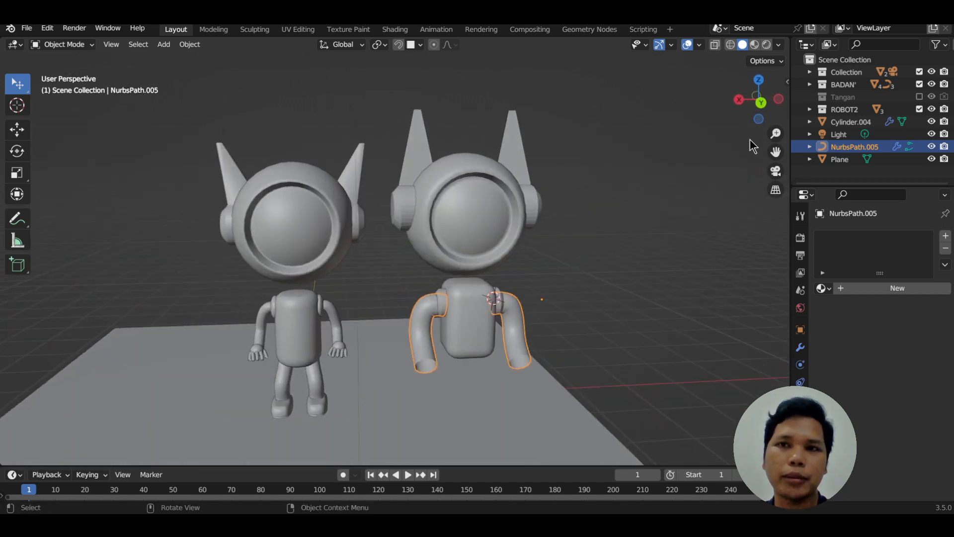
Switch back to rendered shading and inspect the blue robot's head, body, arms and legs by selecting them
click(767, 44)
mouse_move(378, 242)
middle_down()
mouse_move(348, 300)
mouse_move(407, 281)
middle_up()
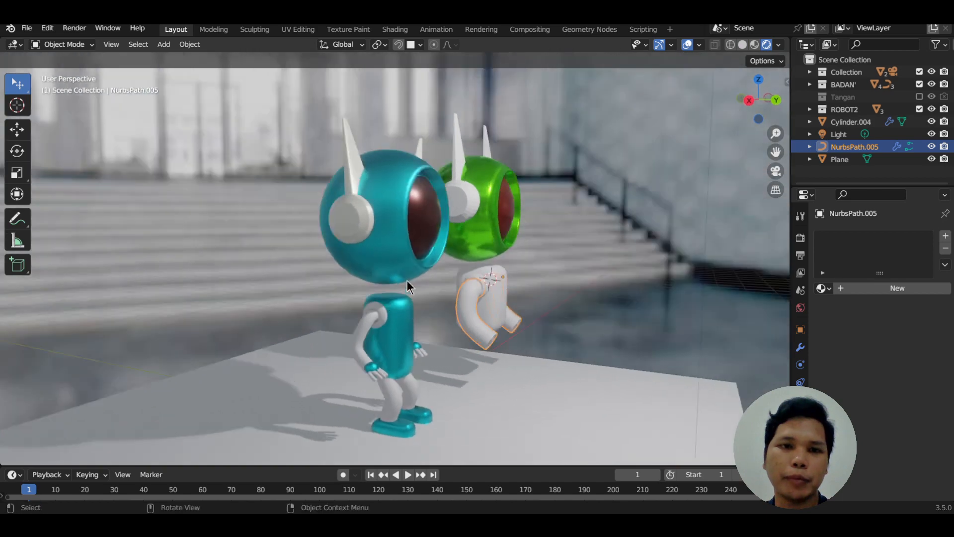
click(399, 173)
middle_drag(415, 380, 403, 366)
click(378, 330)
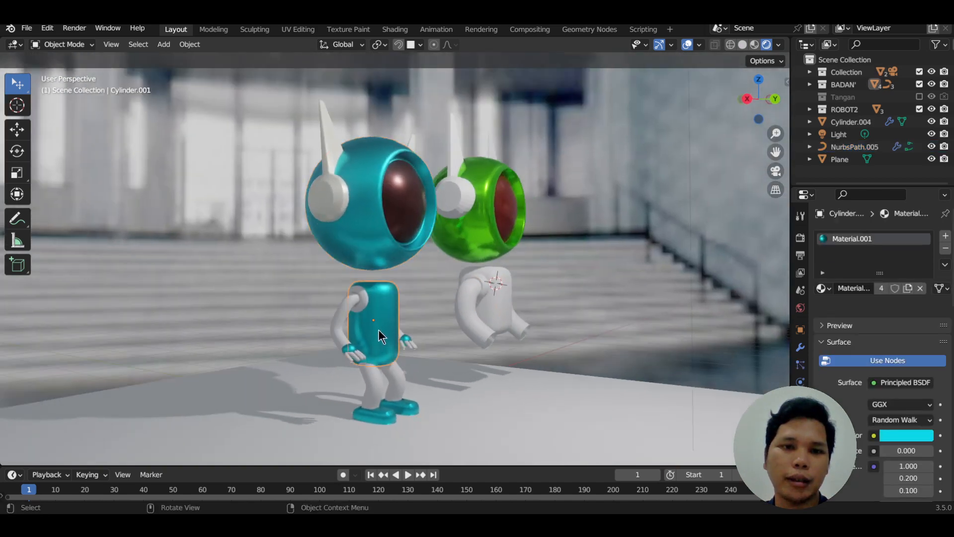
click(353, 303)
middle_drag(324, 353, 319, 409)
click(377, 391)
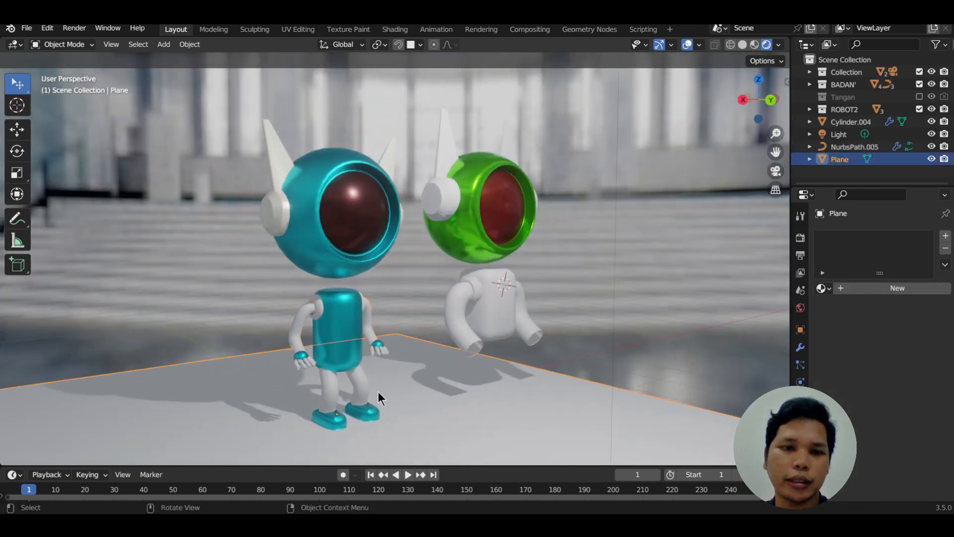
click(366, 386)
middle_drag(367, 387, 495, 313)
scroll(443, 368, down, 4)
scroll(443, 357, up, 2)
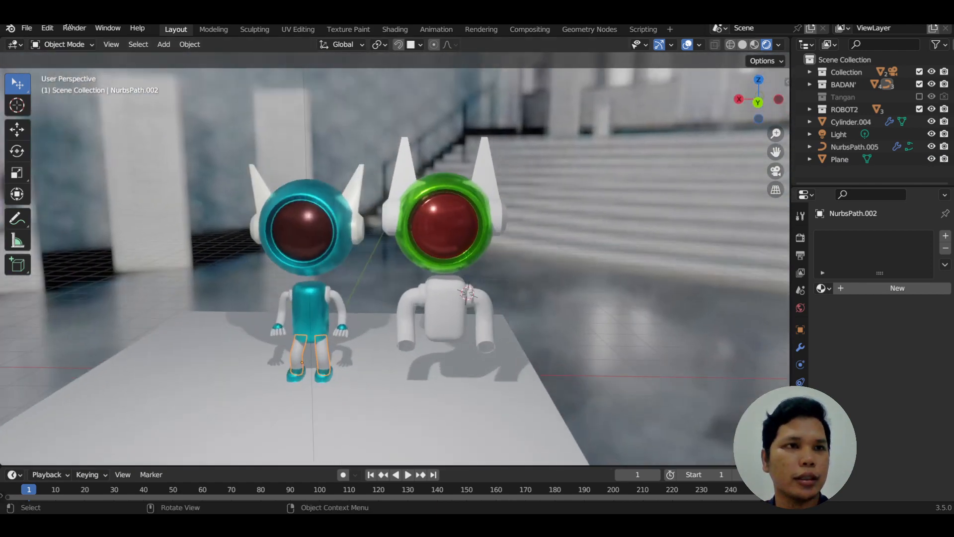
Create a new General file, discarding changes to the robot file
click(27, 29)
mouse_move(52, 43)
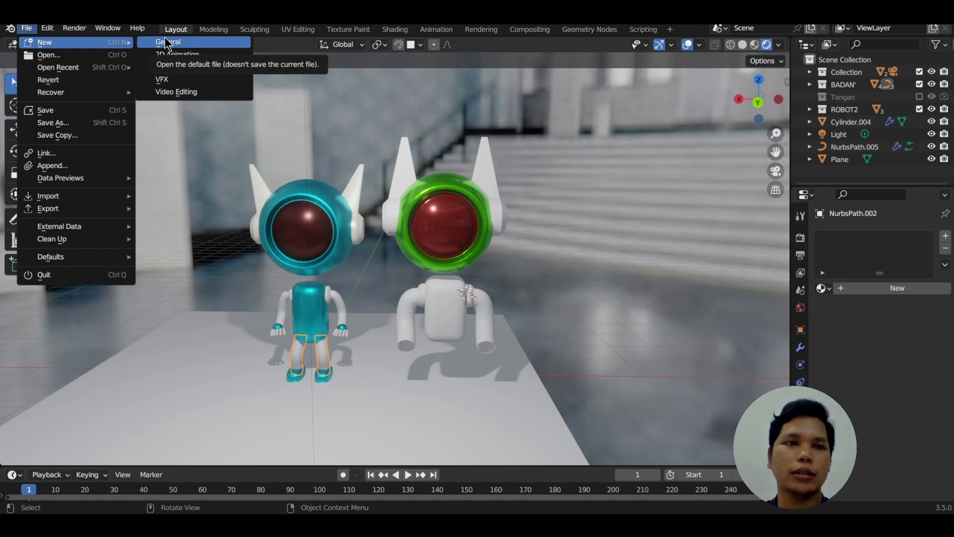
click(166, 43)
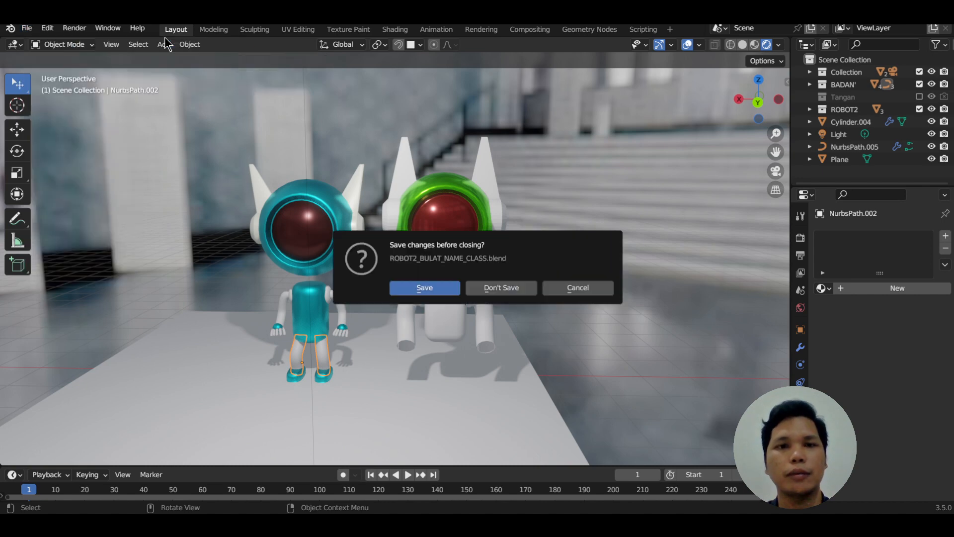
click(498, 288)
Examine the default cube by orbiting and zooming, first in orthographic and again in perspective projection
scroll(498, 291, up, 5)
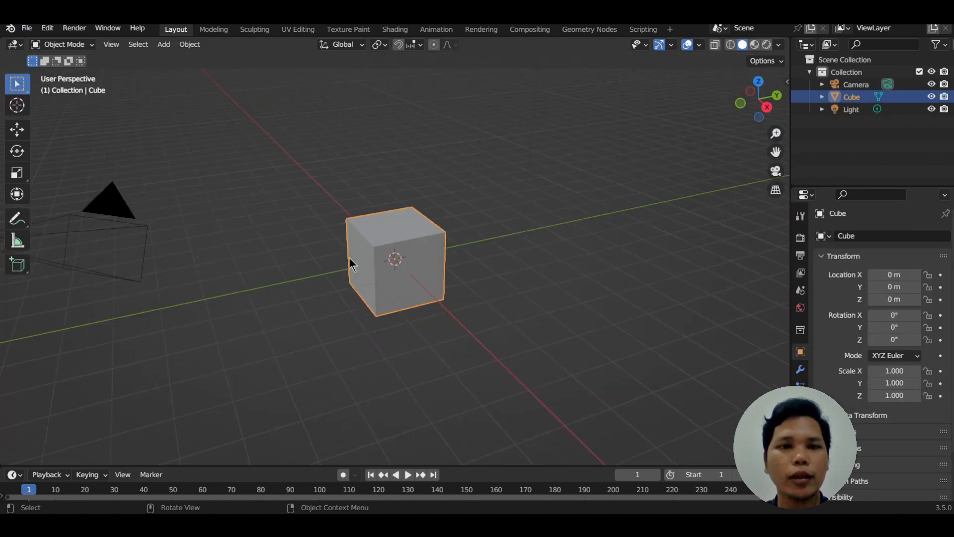
middle_drag(479, 304, 666, 276)
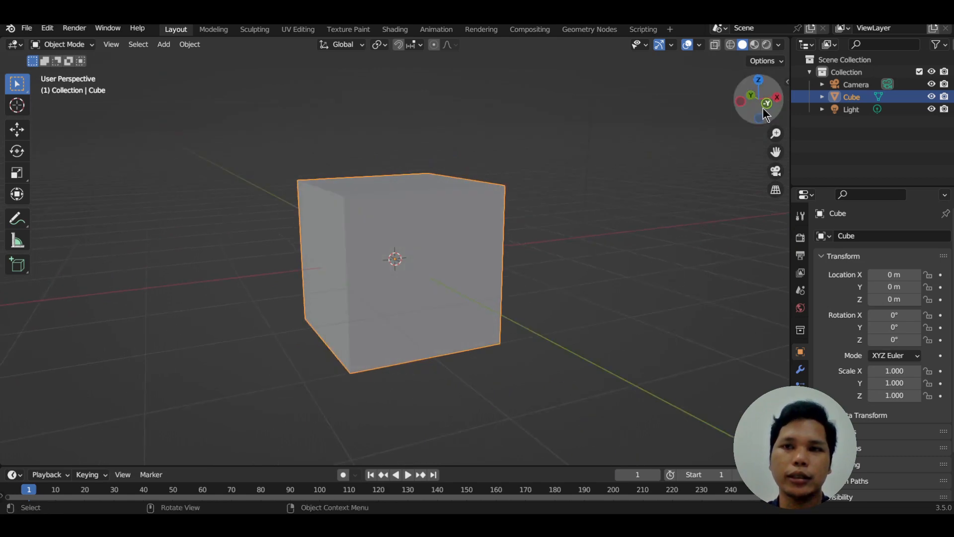
drag(763, 108, 774, 137)
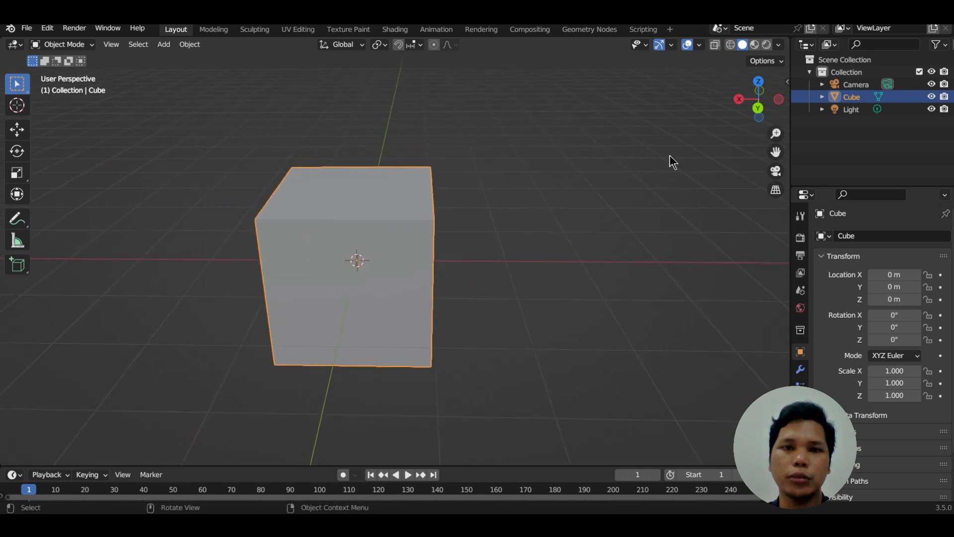
scroll(320, 258, up, 6)
scroll(337, 259, down, 6)
scroll(357, 261, up, 2)
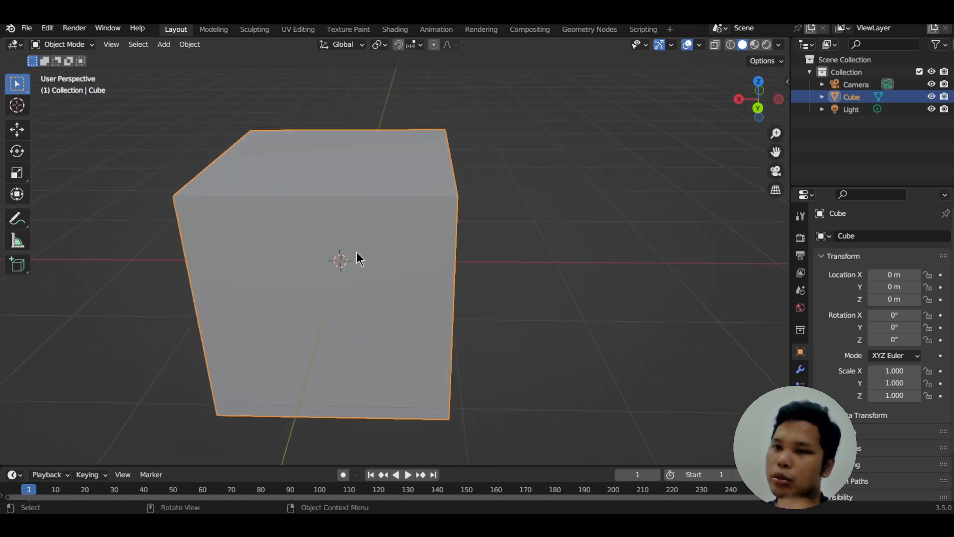
click(776, 190)
middle_drag(403, 238, 529, 241)
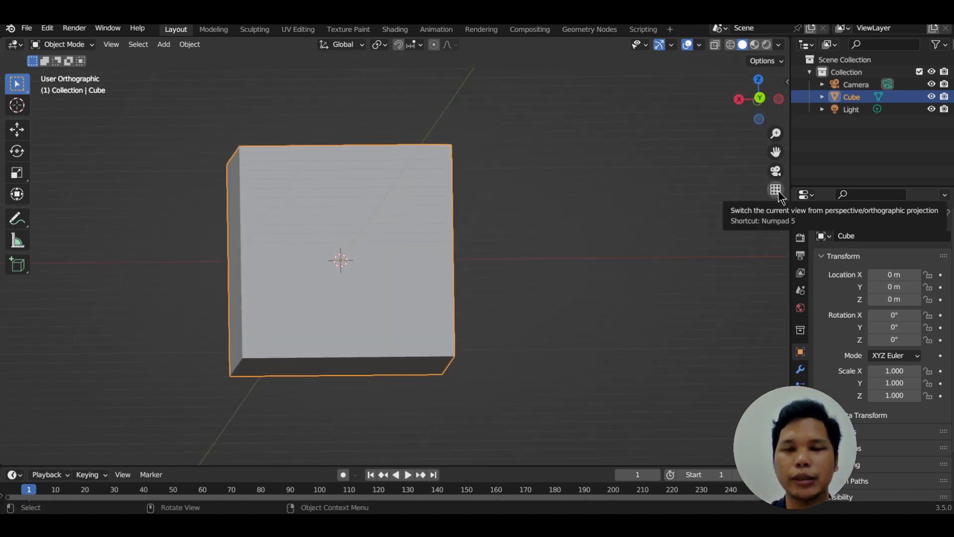
middle_drag(428, 228, 595, 248)
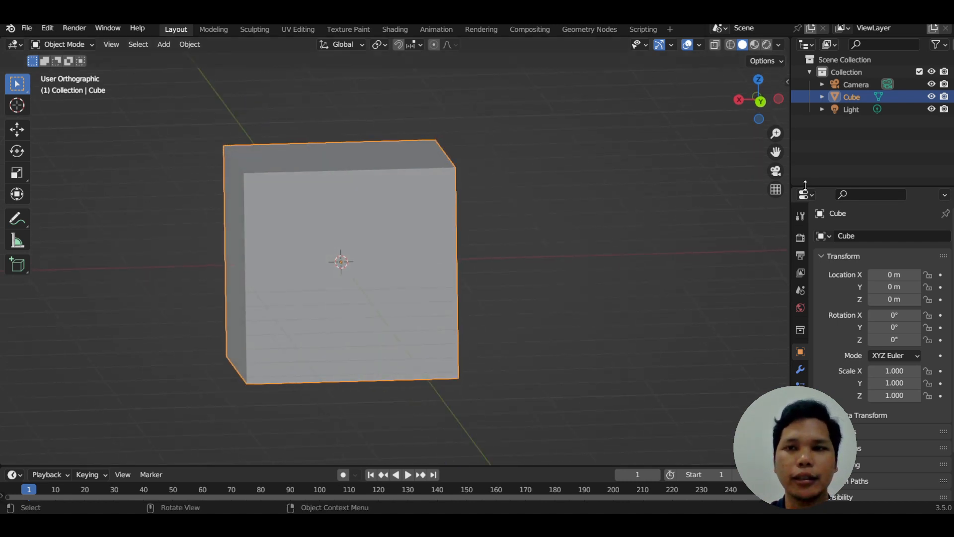
click(776, 190)
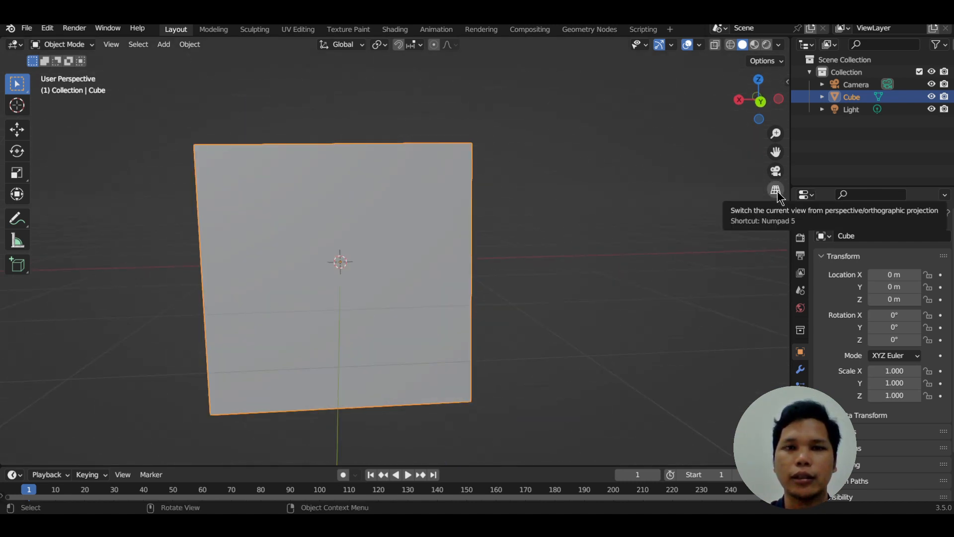
middle_drag(431, 259, 379, 286)
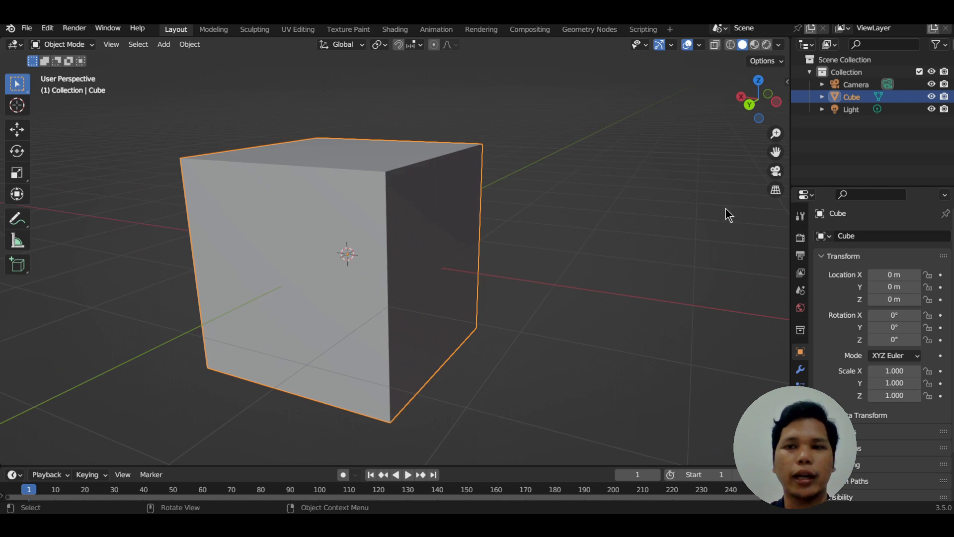
Toggle repeatedly between orthographic and perspective projection to compare the cube's appearance, ending in perspective
middle_drag(562, 227, 709, 210)
click(772, 195)
click(774, 194)
click(773, 194)
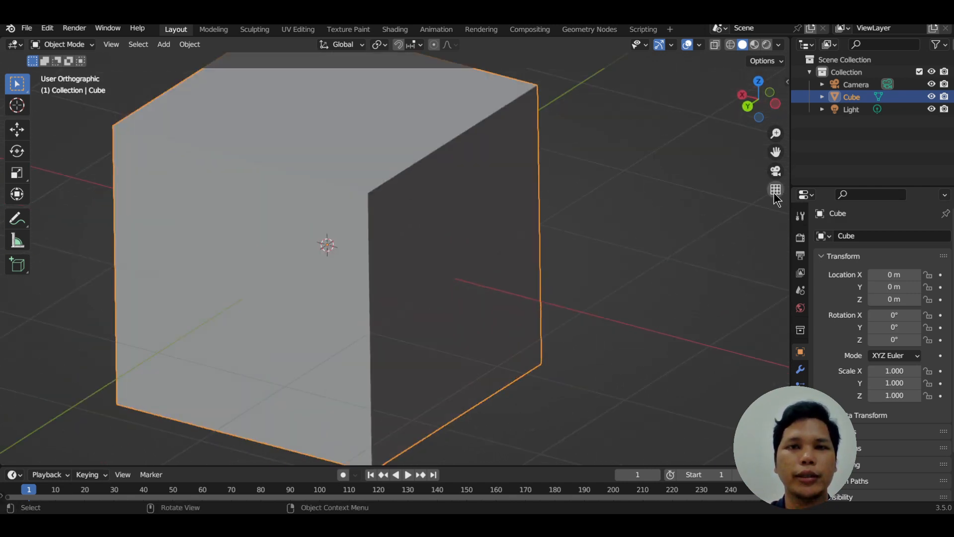
click(774, 193)
click(774, 194)
click(774, 193)
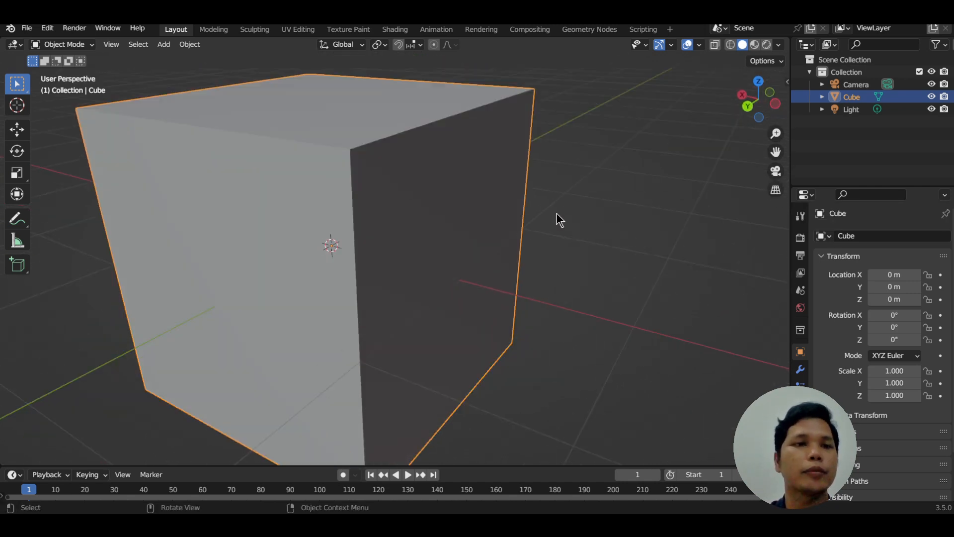
scroll(437, 251, down, 1)
middle_drag(436, 252, 421, 250)
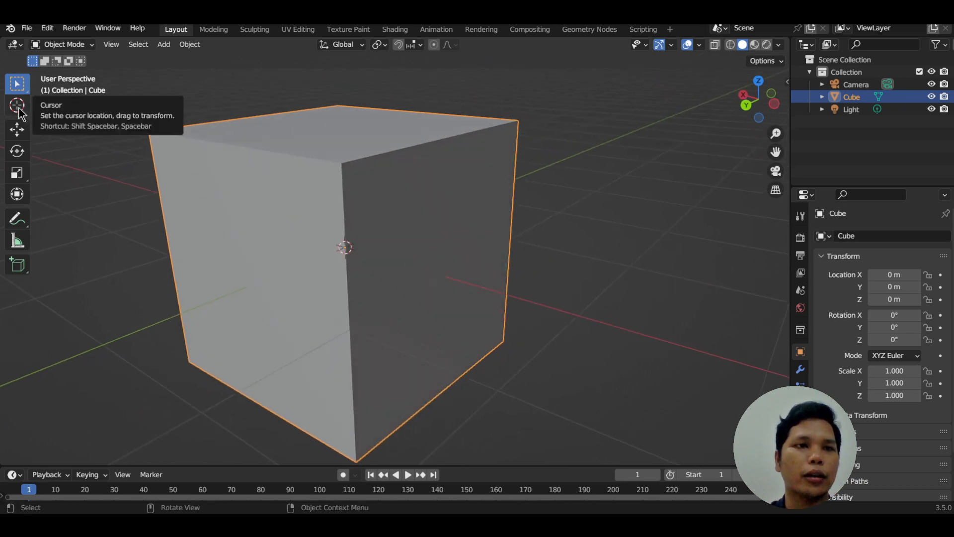
Change the selection tool to Tweak, and place the 3D cursor at the back edge of the cube's top face
click(18, 92)
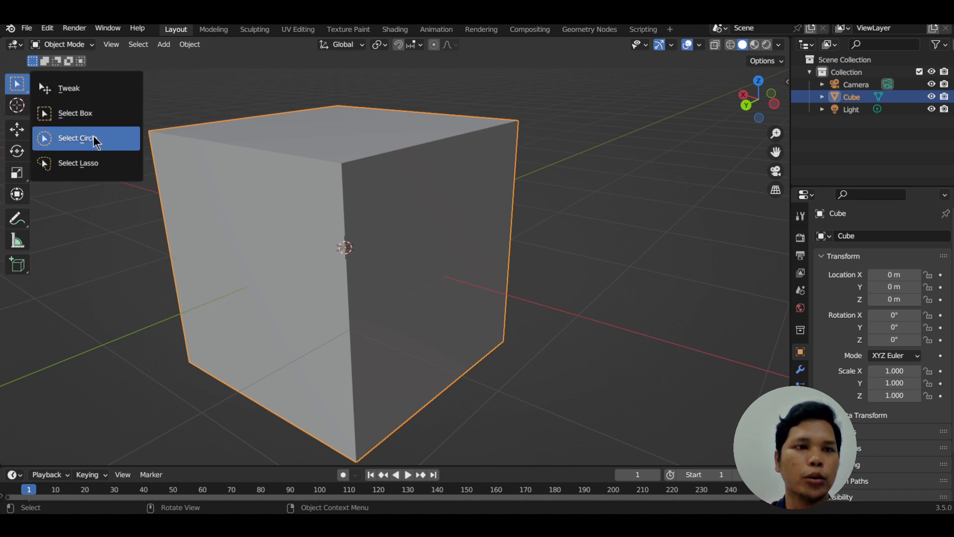
click(93, 95)
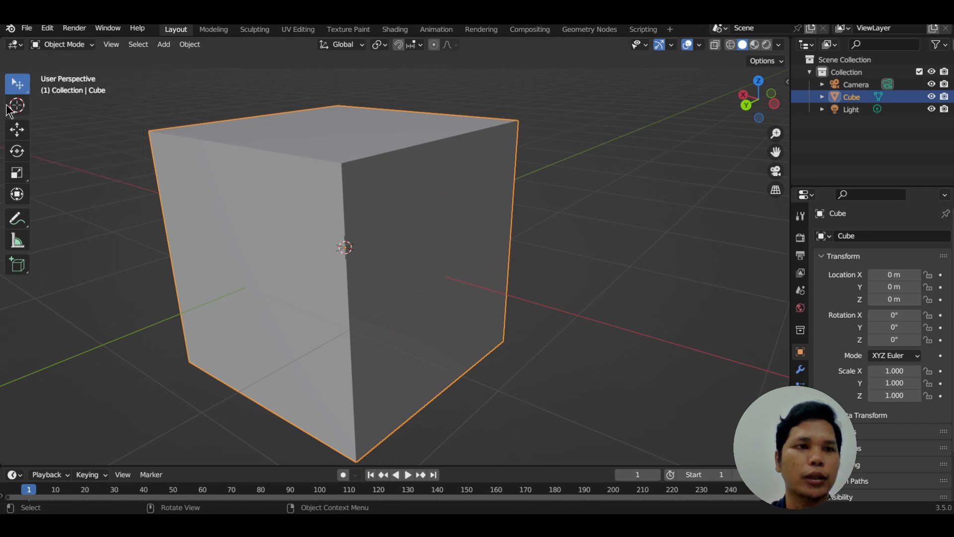
click(17, 105)
click(238, 120)
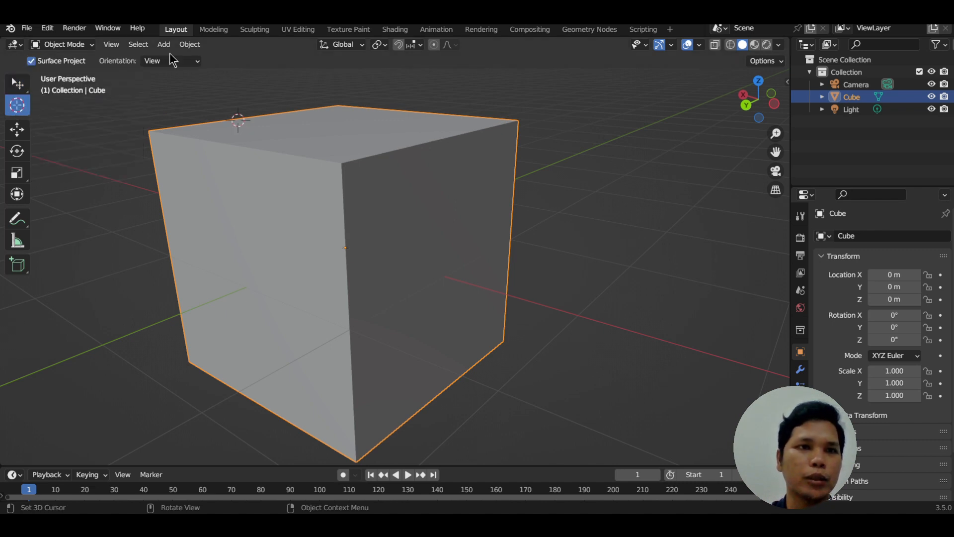
Add an ico sphere mesh at the 3D cursor on the cube's top face
click(171, 44)
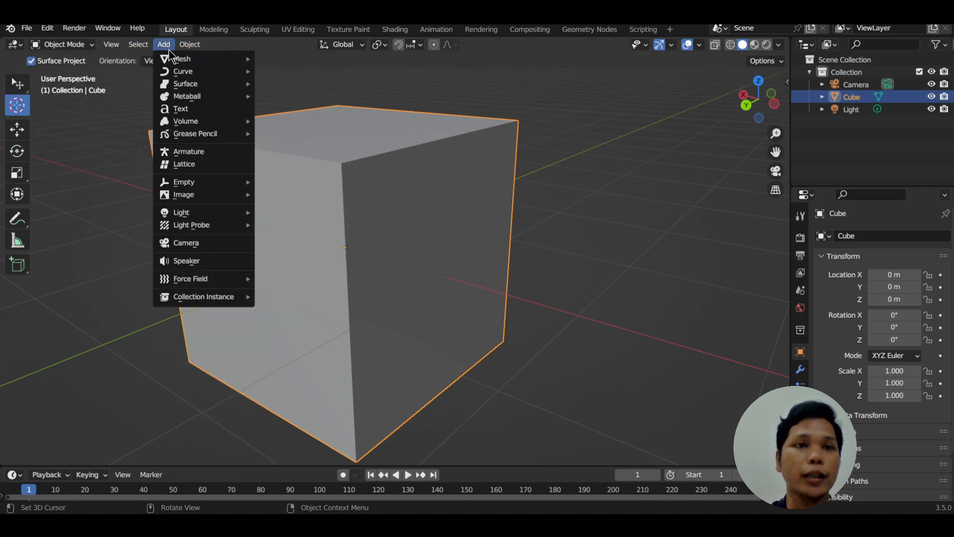
mouse_move(222, 61)
click(302, 110)
middle_drag(224, 129, 250, 137)
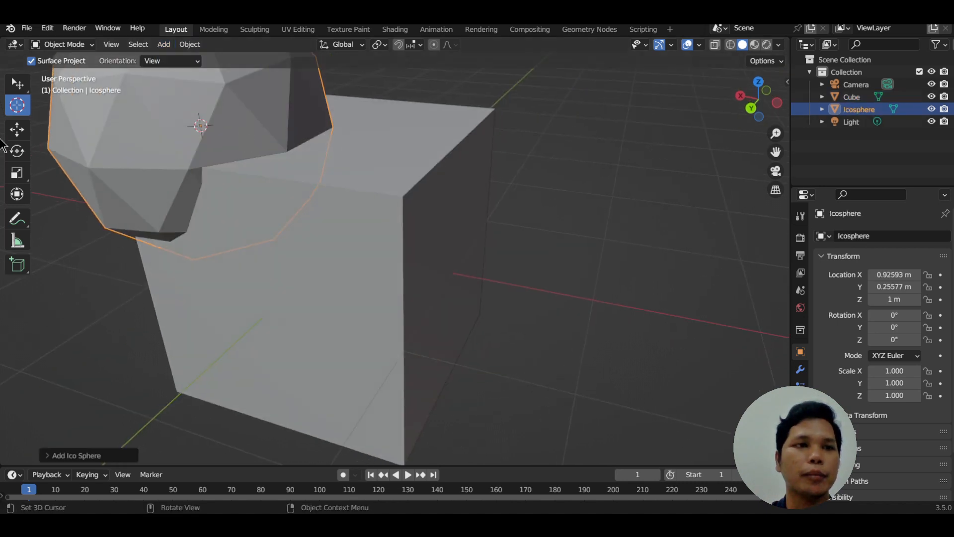
Place the 3D cursor near the opposite corner of the cube's top face and add a second ico sphere there
click(487, 113)
click(164, 43)
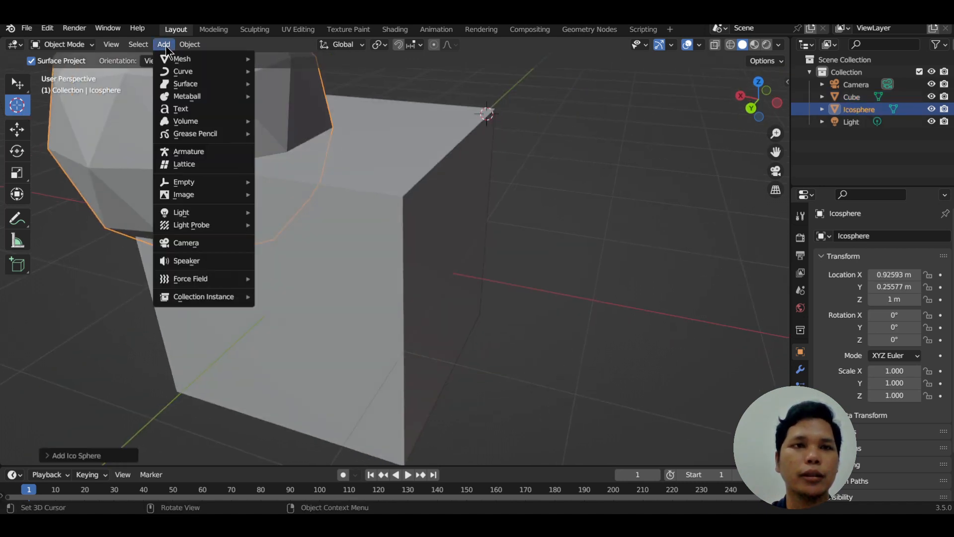
mouse_move(213, 59)
click(290, 109)
Move the second ico sphere about 0.51 m along the negative X axis, away from the cube
key(shift+space)
key(g)
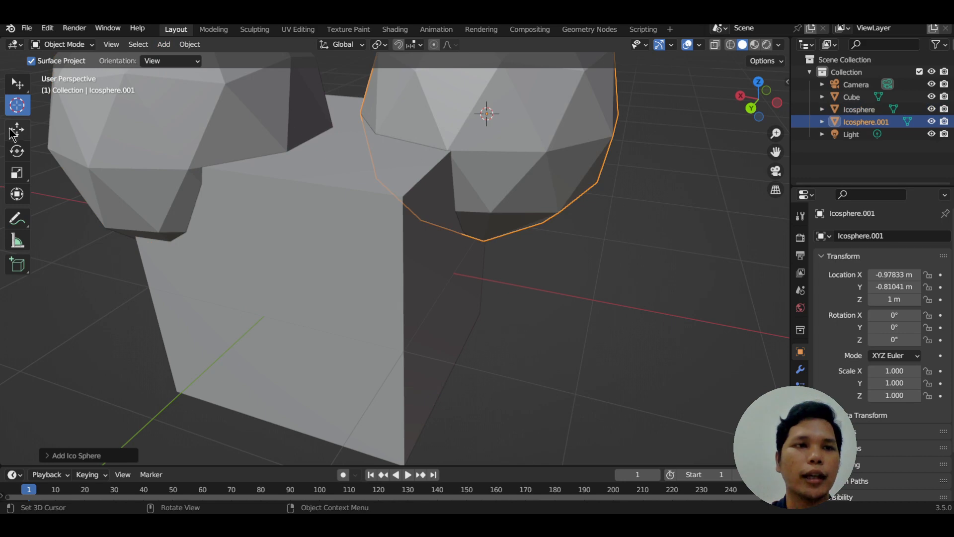
scroll(374, 235, down, 2)
drag(421, 174, 458, 177)
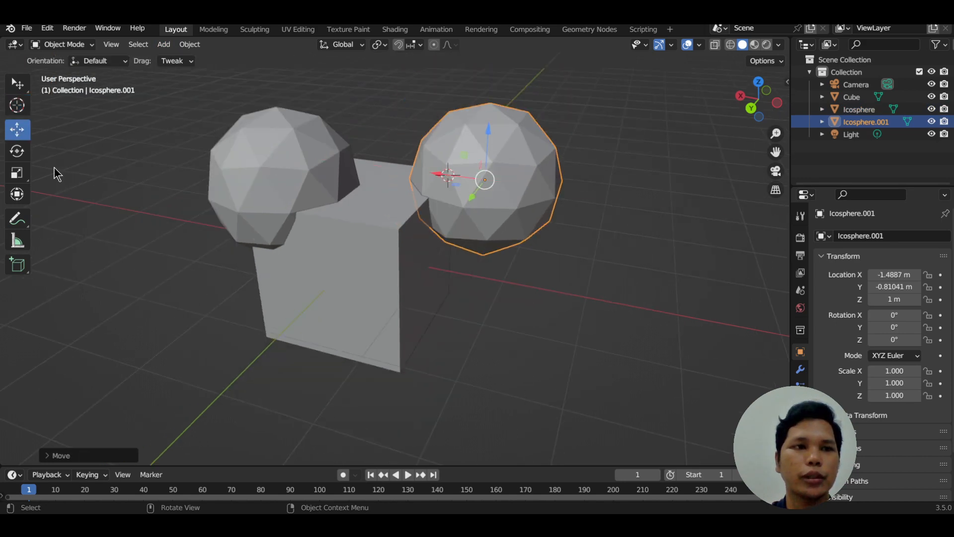
Rotate the second ico sphere slightly freehand, and rotate it by 90° about the X axis
click(17, 153)
drag(537, 149, 566, 181)
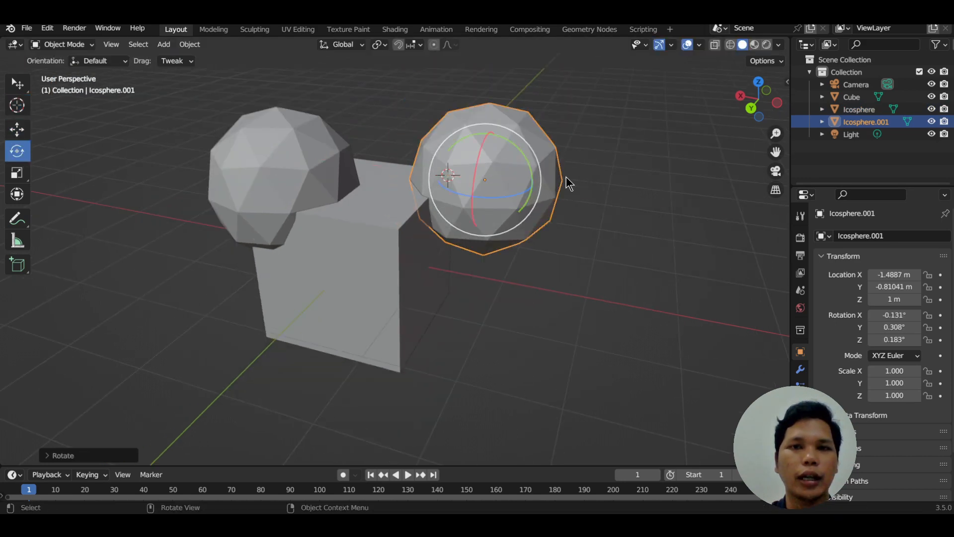
middle_drag(566, 181, 482, 173)
drag(516, 144, 501, 182)
text(90)
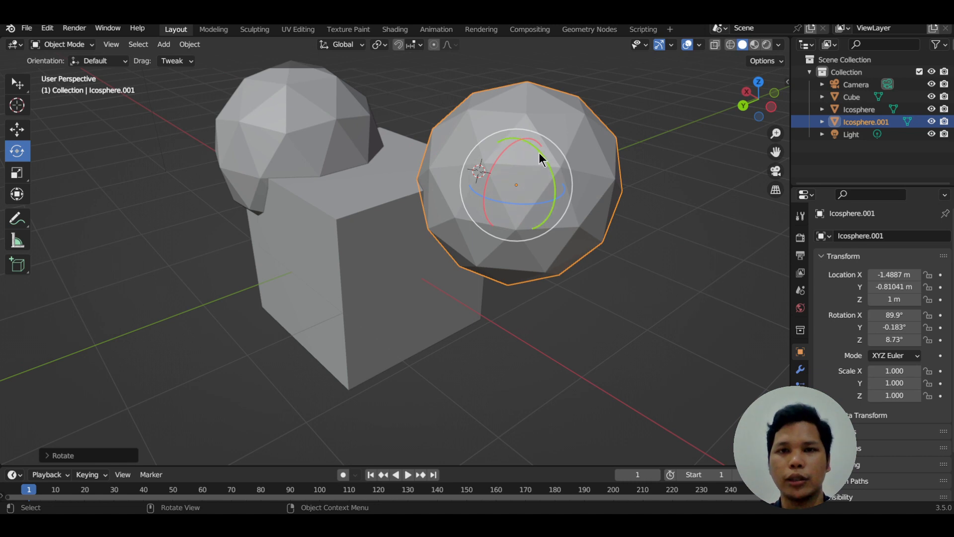
Rotate the second ico sphere by 90° about the global Y axis, and turn it about 19° freehand about Z
drag(538, 153, 554, 187)
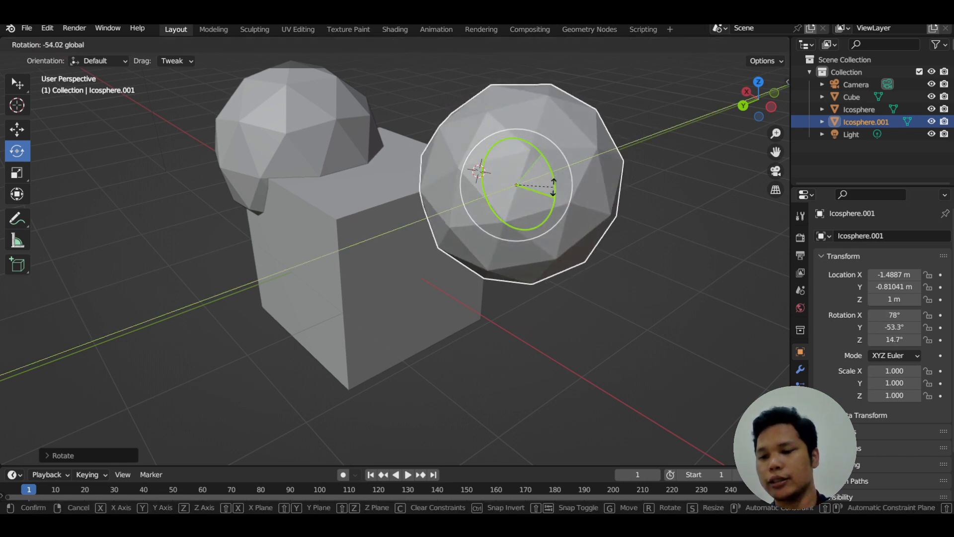
text(90)
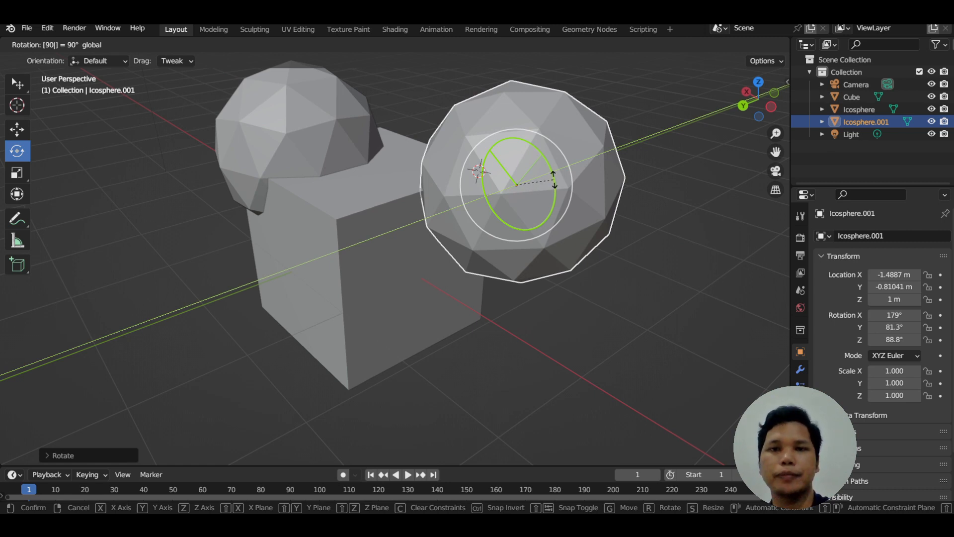
key(Return)
scroll(582, 192, up, 2)
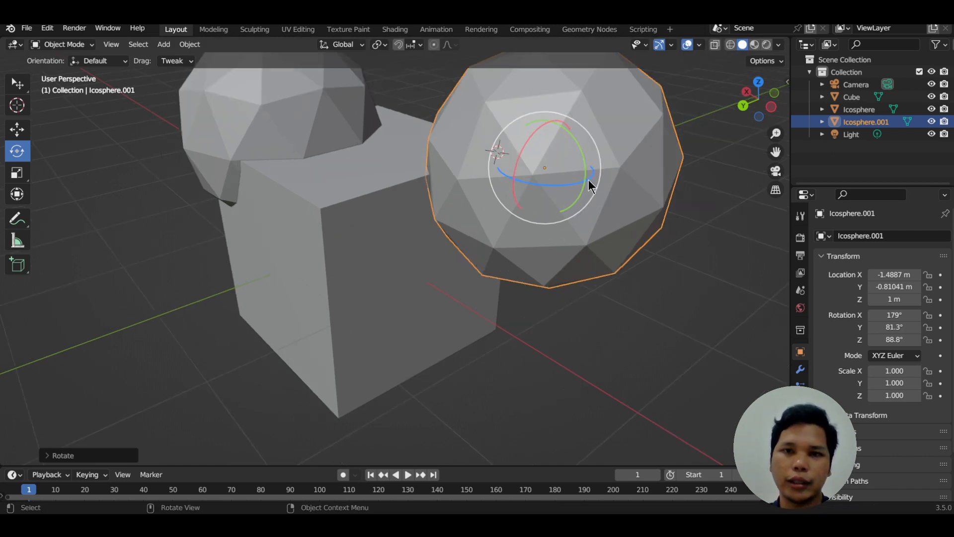
drag(585, 181, 561, 181)
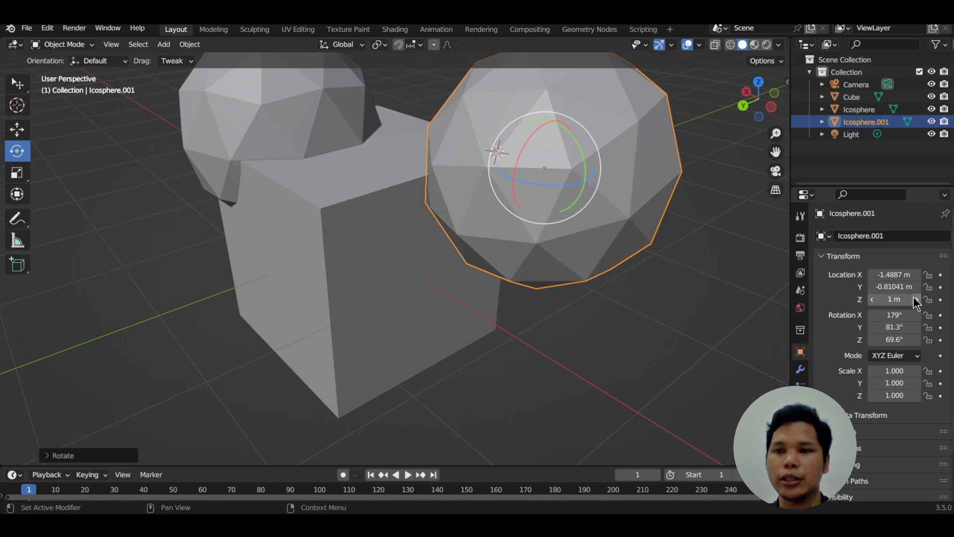
Adjust the second ico sphere's transform values to location X -1.3487 m, Y -0.93041 m and rotation Y 83.3°, Z 69°
mouse_move(894, 274)
mouse_down()
mouse_move(909, 274)
mouse_move(886, 287)
mouse_up()
click(801, 241)
click(800, 255)
click(800, 290)
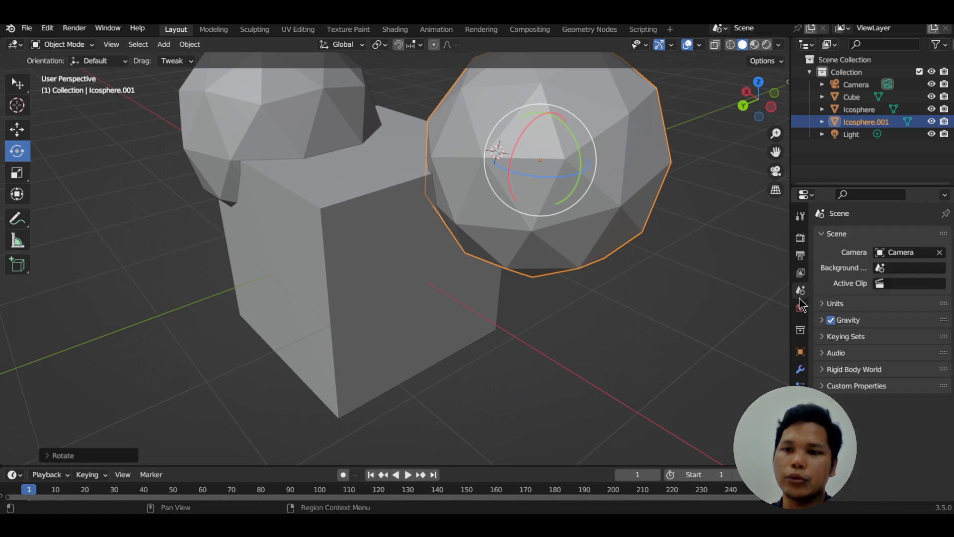
click(800, 351)
drag(896, 315, 897, 340)
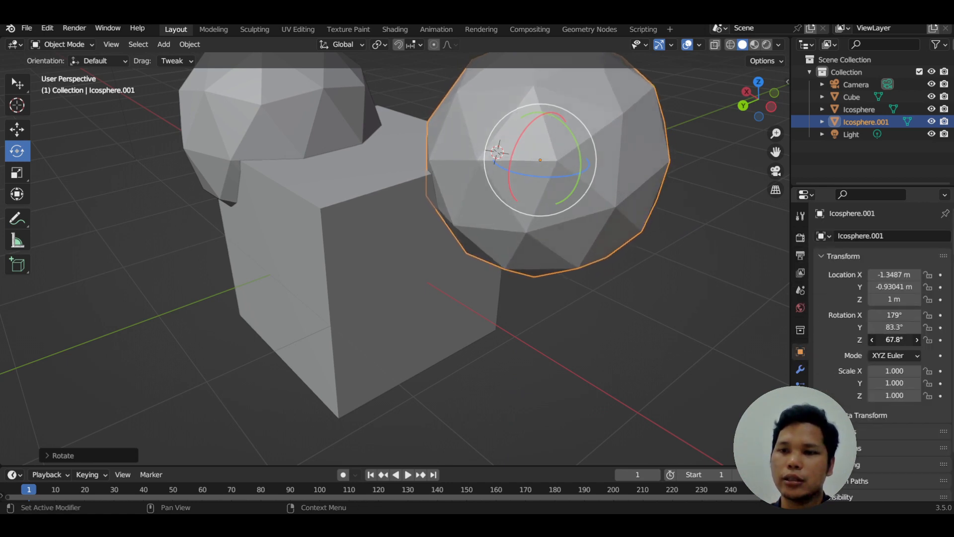
Scale the second ico sphere uniformly to about 1.04 with the Scale tool
middle_drag(658, 263, 644, 254)
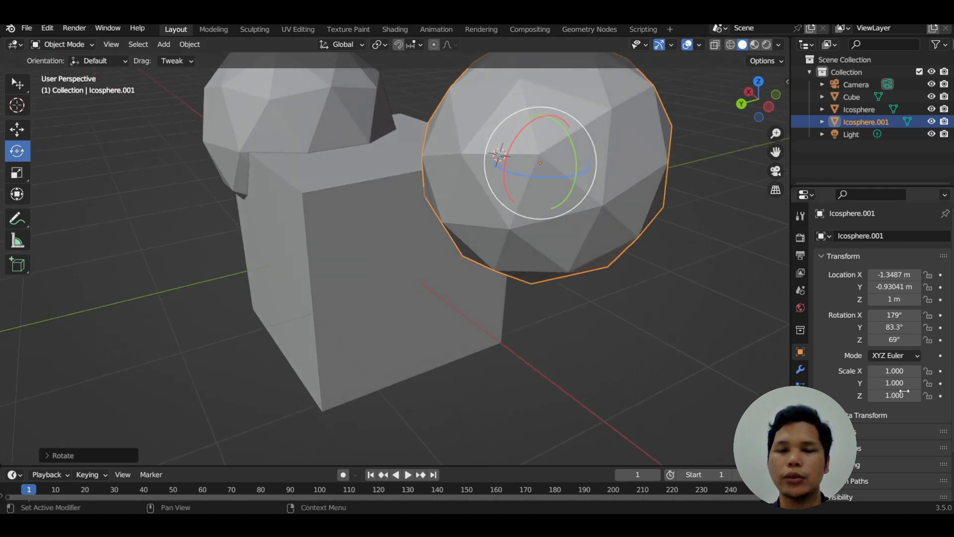
click(16, 174)
scroll(448, 268, down, 2)
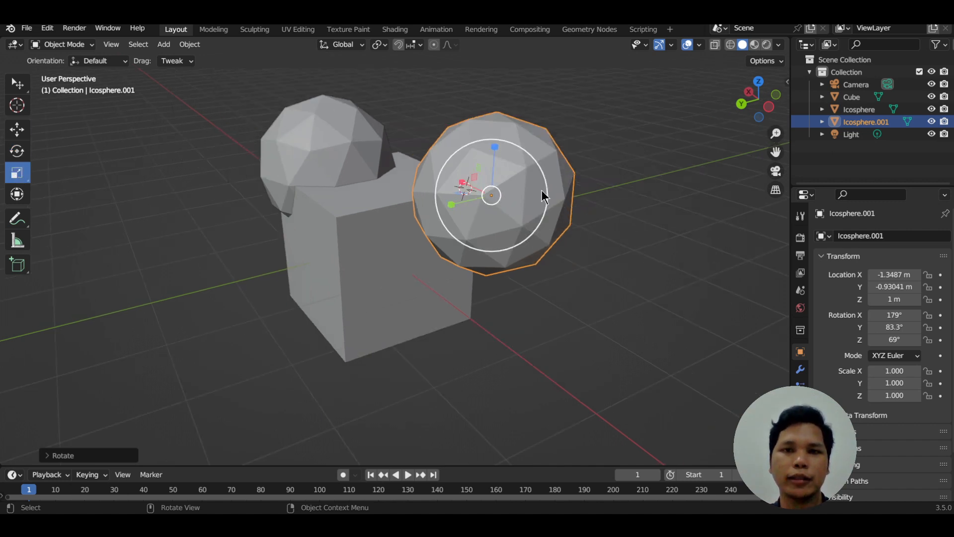
key(s)
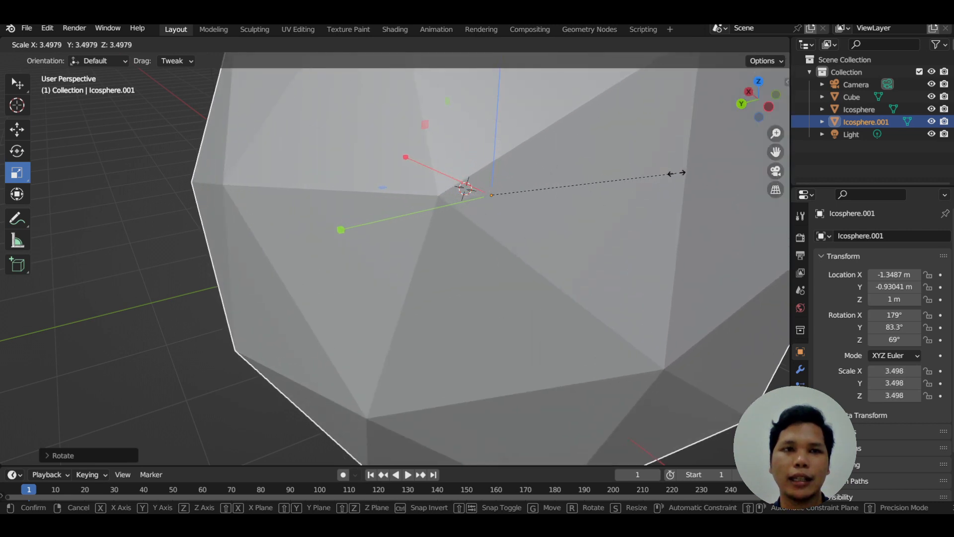
click(544, 208)
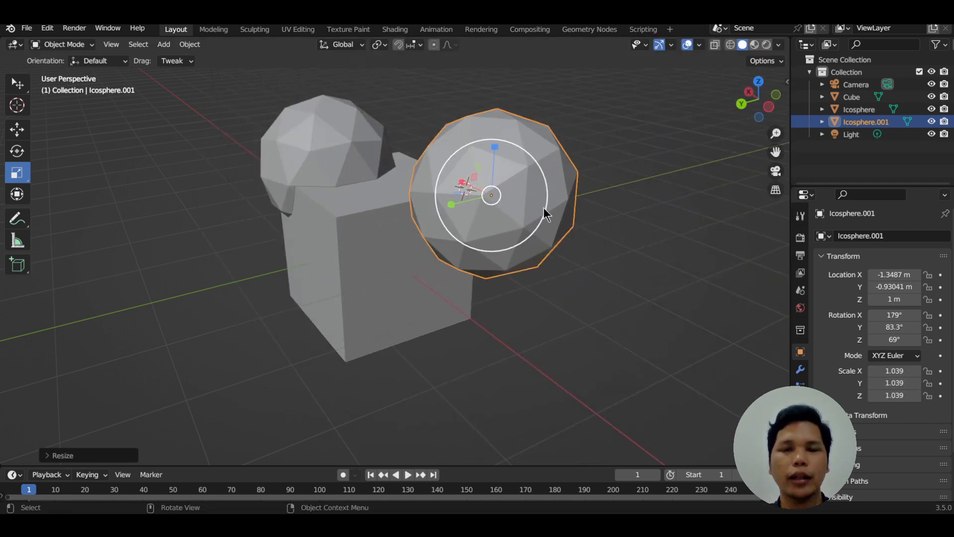
Stretch the second ico sphere freehand along individual axes to a scale of about 1.58 in X, 0.81 in Y and 1.51 in Z
drag(494, 148, 496, 120)
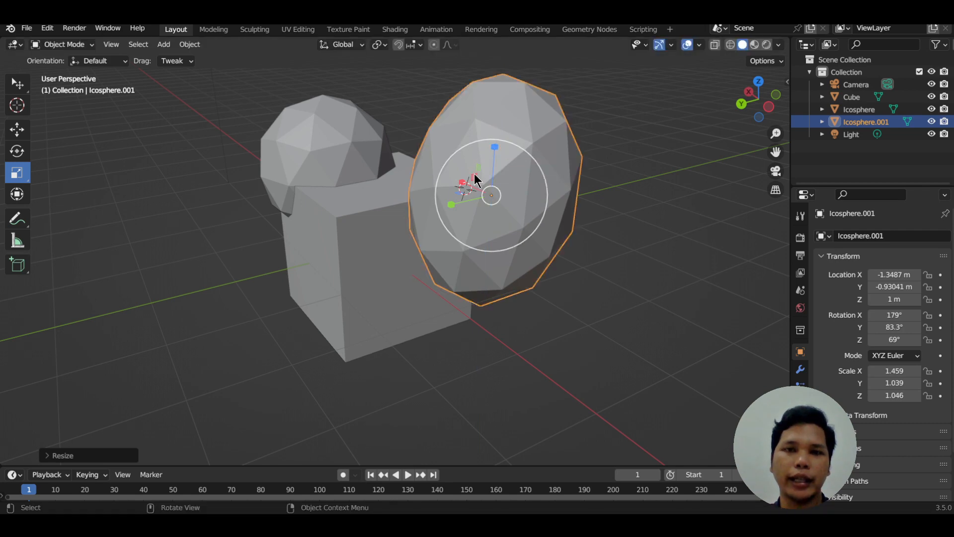
drag(463, 183, 448, 201)
scroll(500, 165, up, 1)
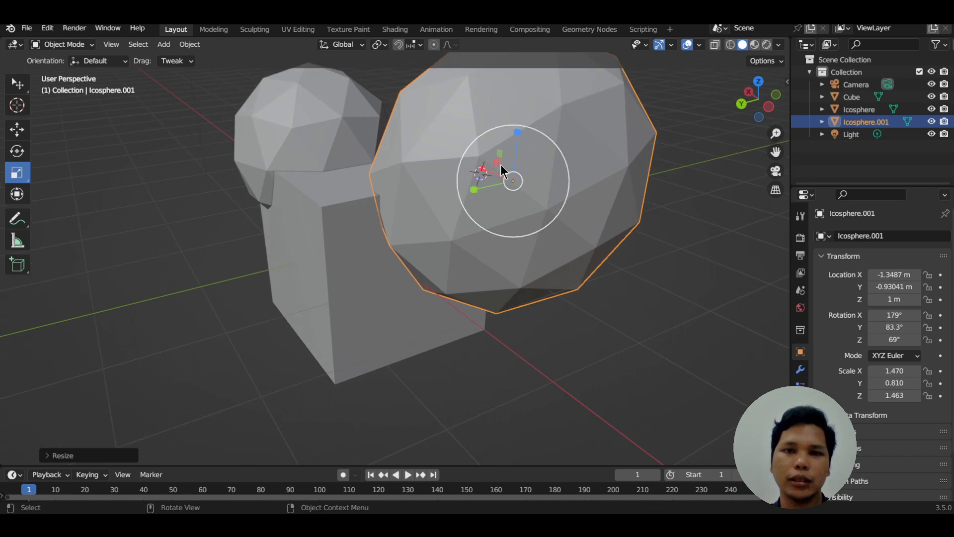
drag(519, 134, 518, 127)
drag(479, 191, 471, 191)
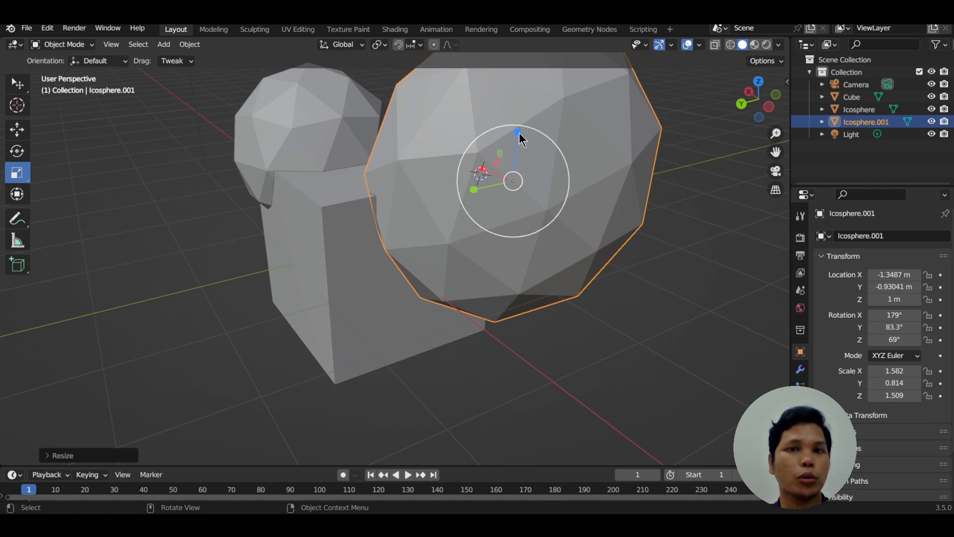
drag(519, 133, 518, 133)
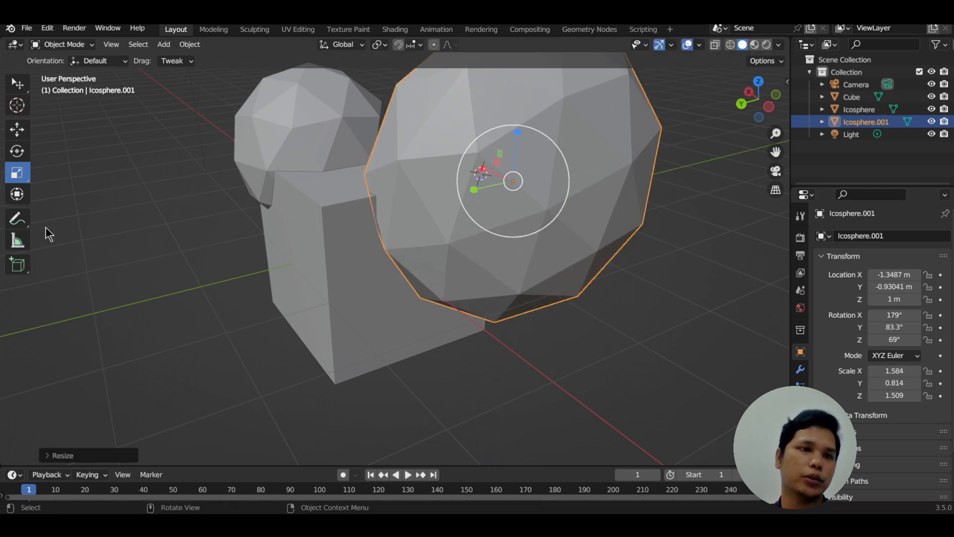
Move the second ico sphere along the Y axis to about 1.03 m using the combined Transform tool
click(22, 195)
scroll(546, 198, up, 1)
middle_drag(531, 214, 493, 208)
scroll(567, 225, down, 3)
drag(425, 244, 234, 259)
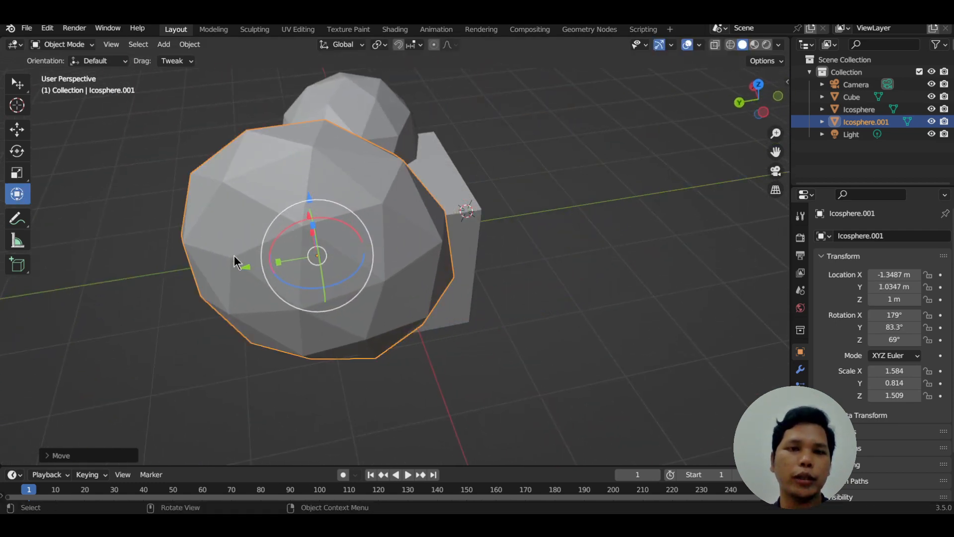
Rotate the second ico sphere freehand with the Transform tool and move it along X to about -1.50 m
middle_drag(234, 258, 462, 223)
drag(455, 221, 472, 208)
drag(419, 222, 439, 230)
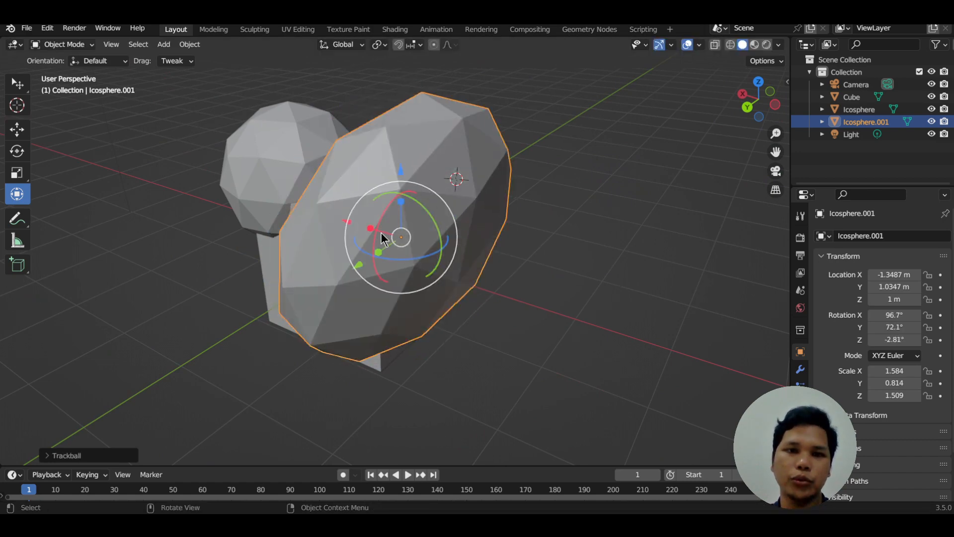
drag(350, 228, 305, 255)
middle_drag(305, 256, 495, 275)
scroll(436, 215, up, 3)
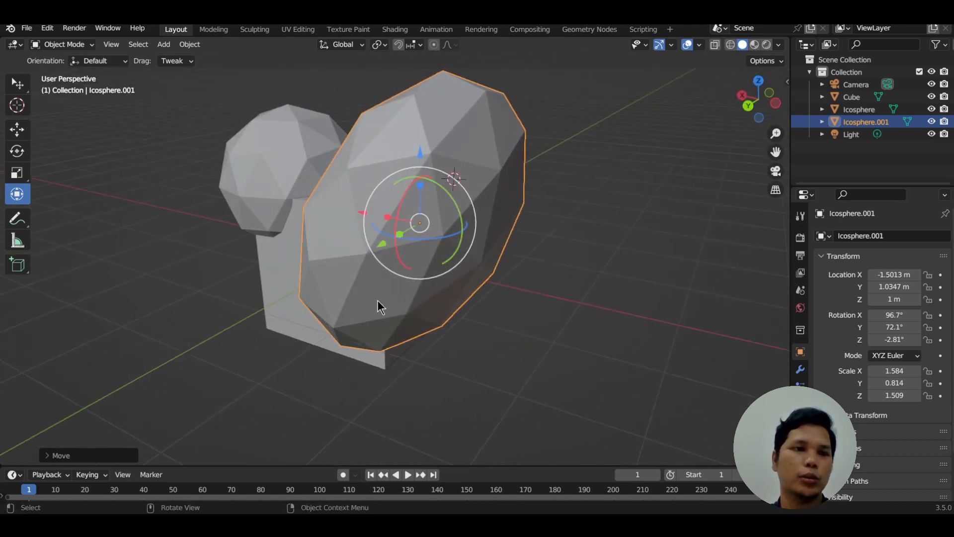
Draw freehand annotation strokes around the first ico sphere and the cube with the Annotate tool
click(20, 218)
drag(217, 185, 198, 267)
mouse_move(231, 300)
mouse_down()
mouse_move(203, 342)
mouse_move(227, 322)
mouse_up()
mouse_move(264, 254)
middle_down()
mouse_move(355, 271)
mouse_move(340, 298)
mouse_move(349, 341)
middle_up()
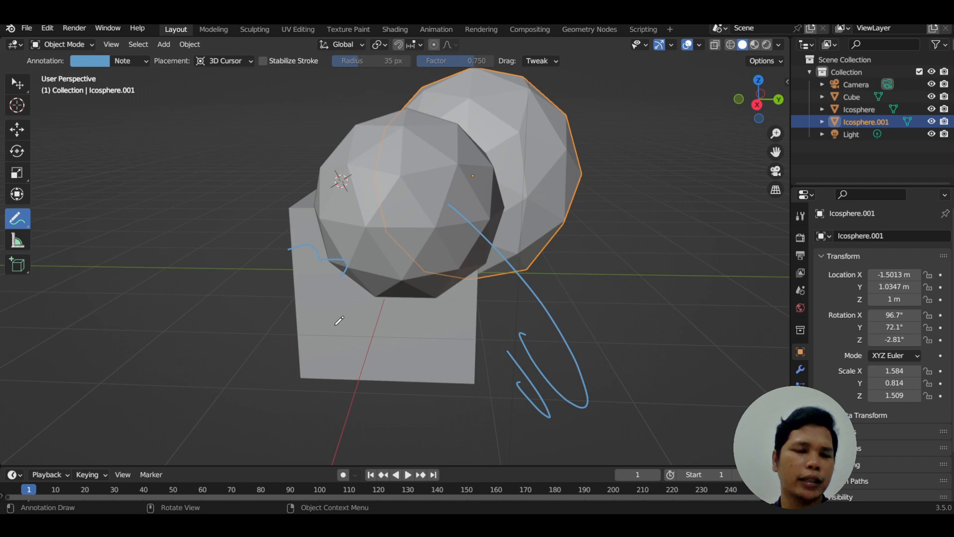
middle_drag(273, 252, 387, 271)
drag(550, 174, 480, 399)
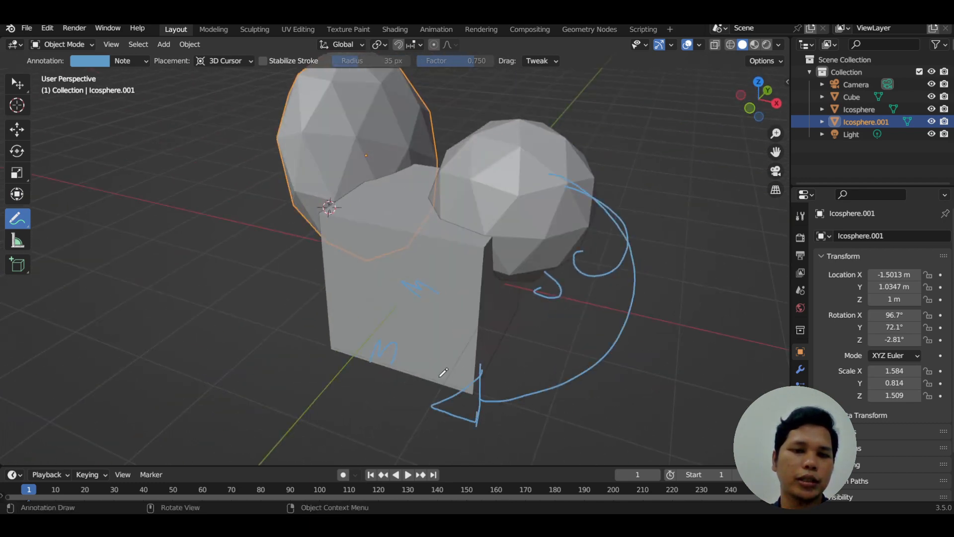
Annotate a long curved arrow from the cube's base out across the floor, plus a short stroke above the second ico sphere
scroll(439, 377, down, 4)
mouse_move(439, 377)
middle_down()
mouse_move(420, 352)
mouse_move(424, 334)
mouse_move(384, 306)
middle_up()
scroll(422, 348, down, 3)
mouse_move(382, 298)
mouse_down()
mouse_move(257, 260)
mouse_move(152, 305)
mouse_up()
drag(151, 276, 126, 319)
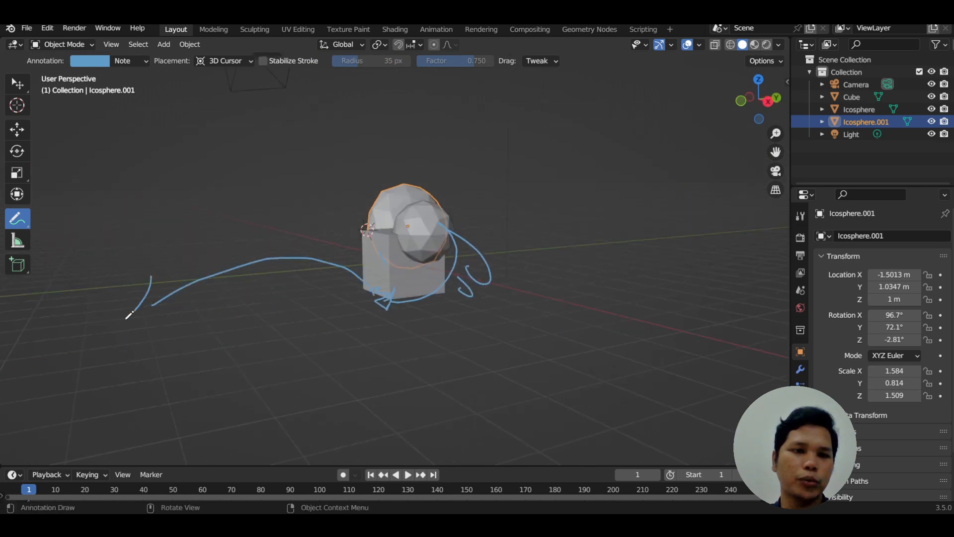
drag(158, 280, 172, 354)
middle_drag(171, 354, 367, 193)
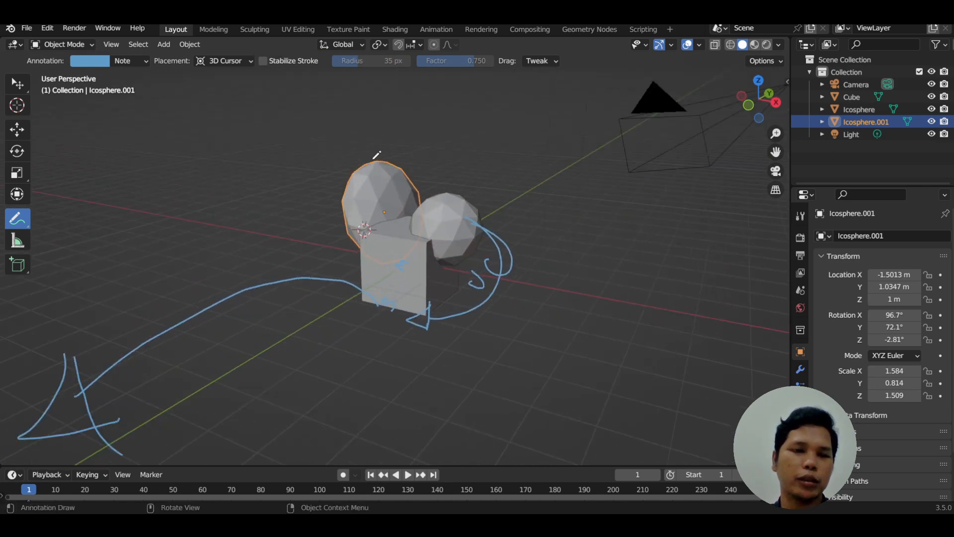
scroll(399, 153, up, 2)
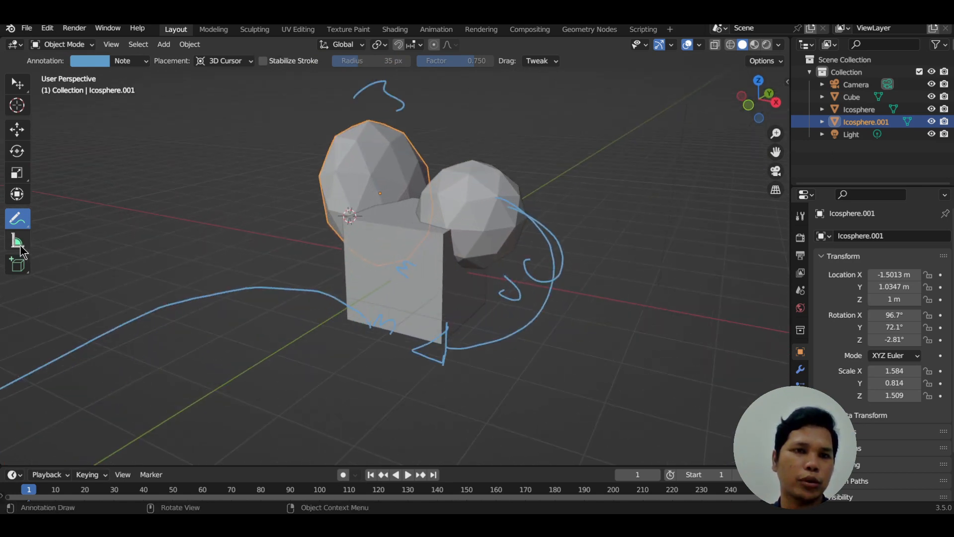
Measure two diagonal distances, each from an ico sphere to the cube, and activate the Add Cube tool
click(19, 244)
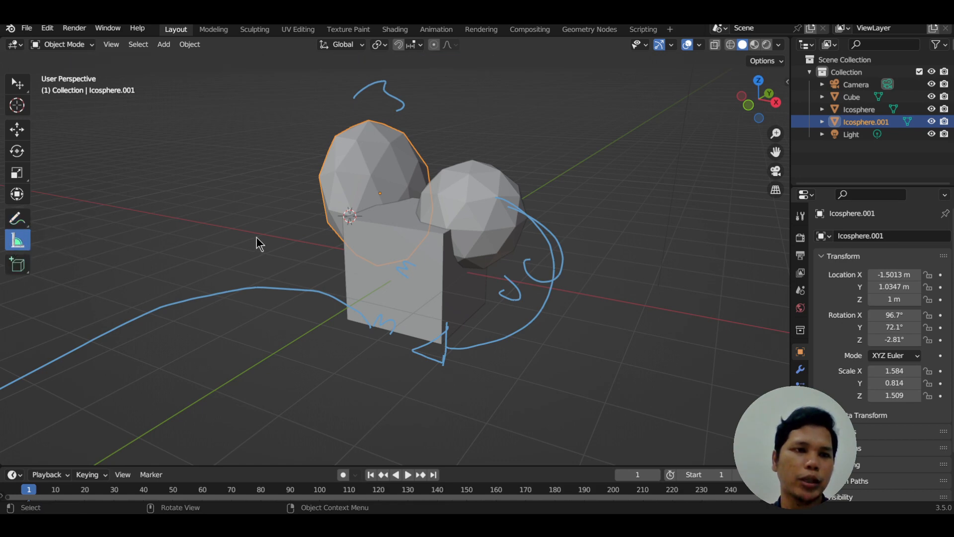
drag(345, 140, 421, 280)
drag(476, 184, 348, 323)
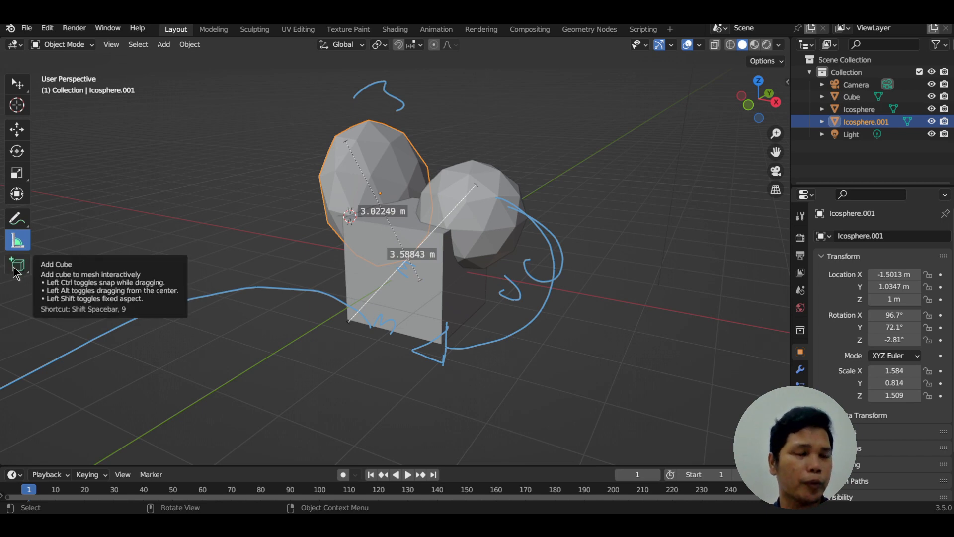
click(17, 264)
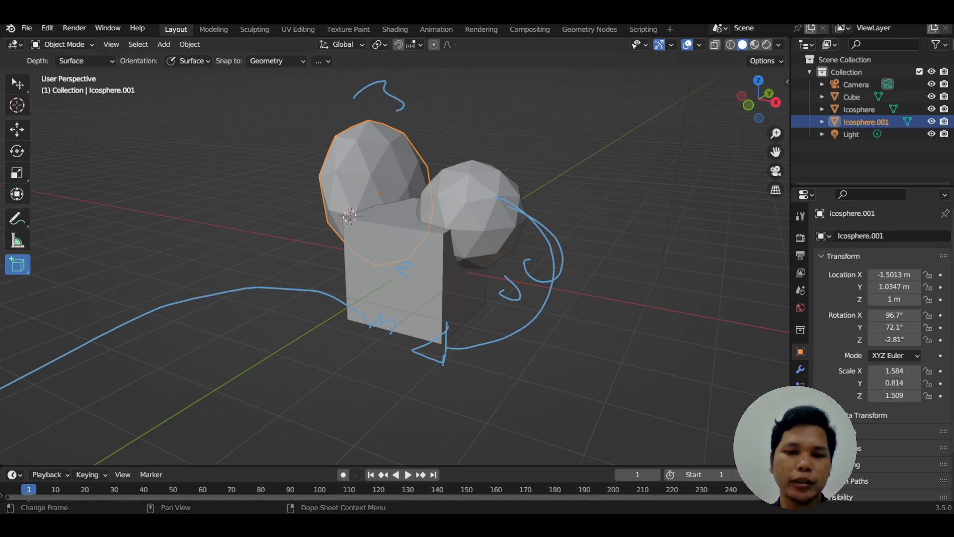
Open the recent file sparpart bose bor.blend and examine the measured part from several angles
click(27, 29)
mouse_move(90, 68)
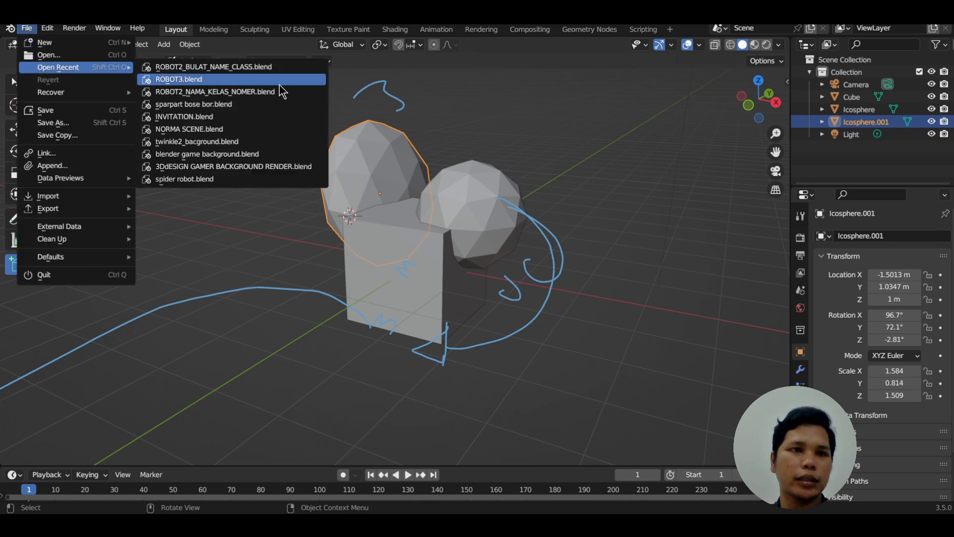
click(268, 103)
click(517, 284)
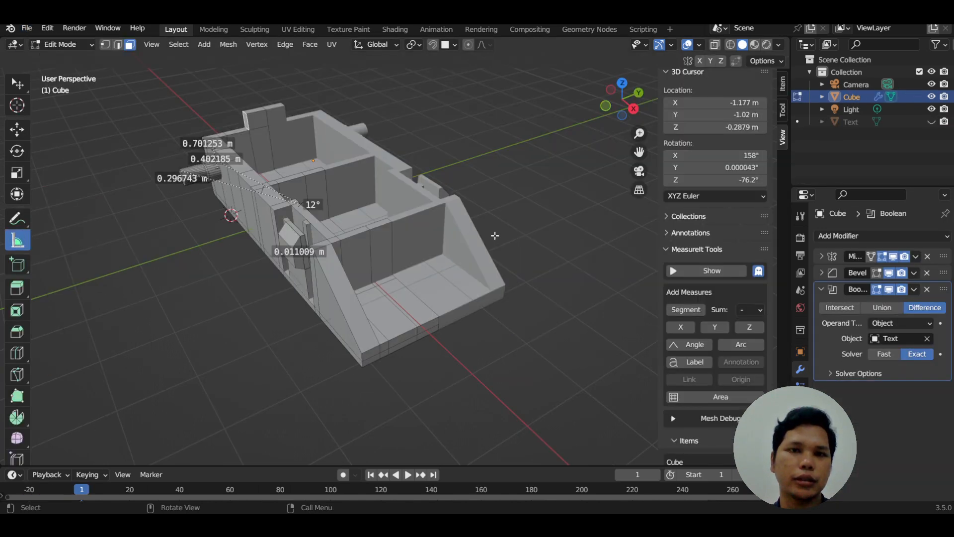
scroll(486, 233, up, 4)
scroll(202, 231, down, 2)
middle_drag(202, 231, 516, 236)
scroll(467, 227, down, 2)
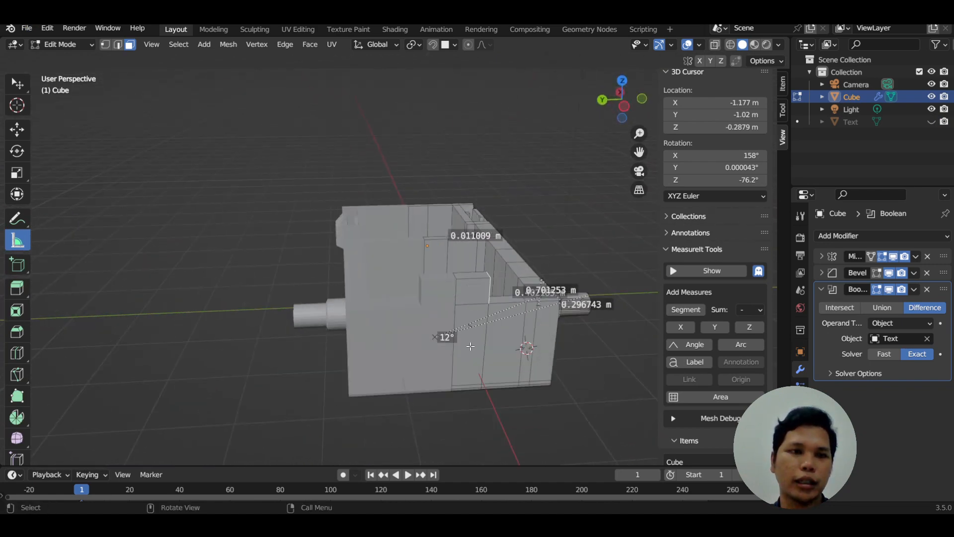
middle_drag(470, 348, 378, 354)
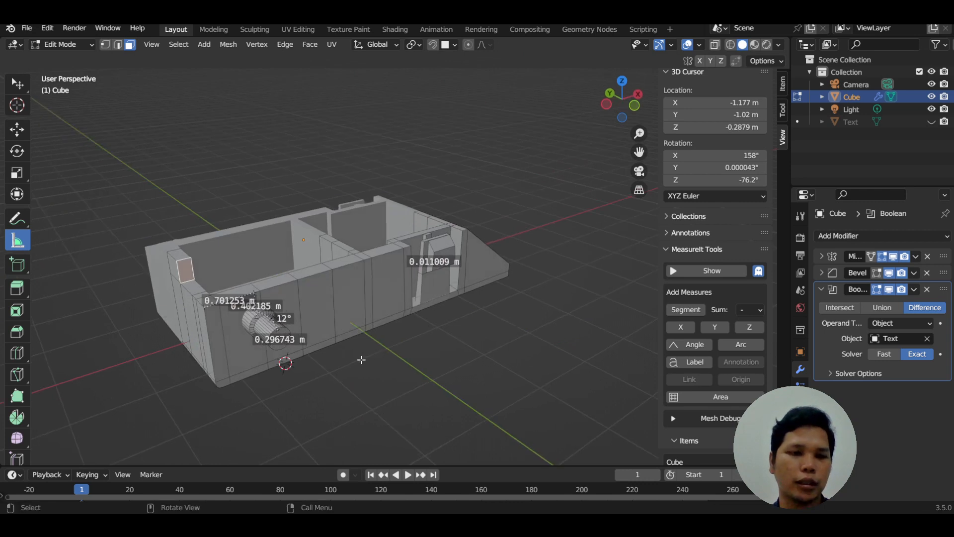
Create a new General file and delete its default cube
click(26, 28)
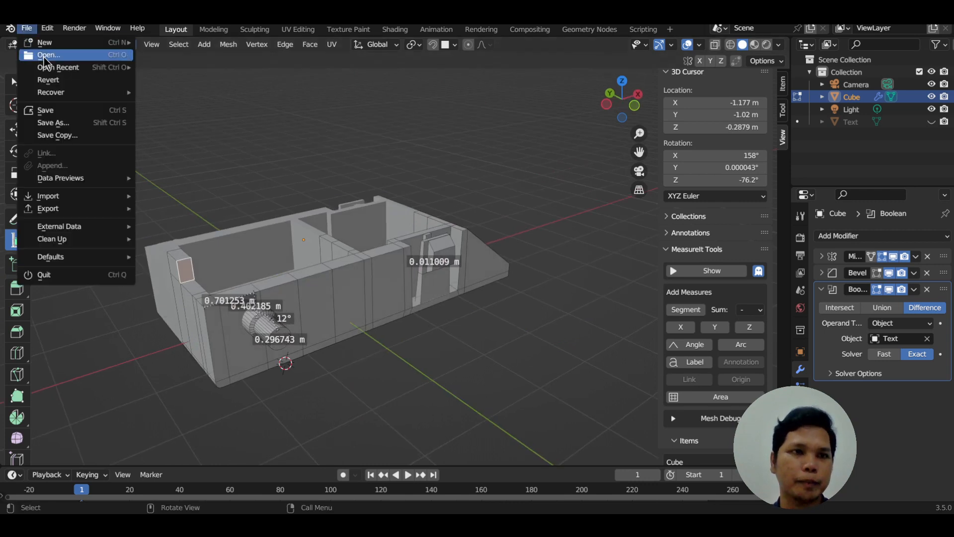
mouse_move(71, 45)
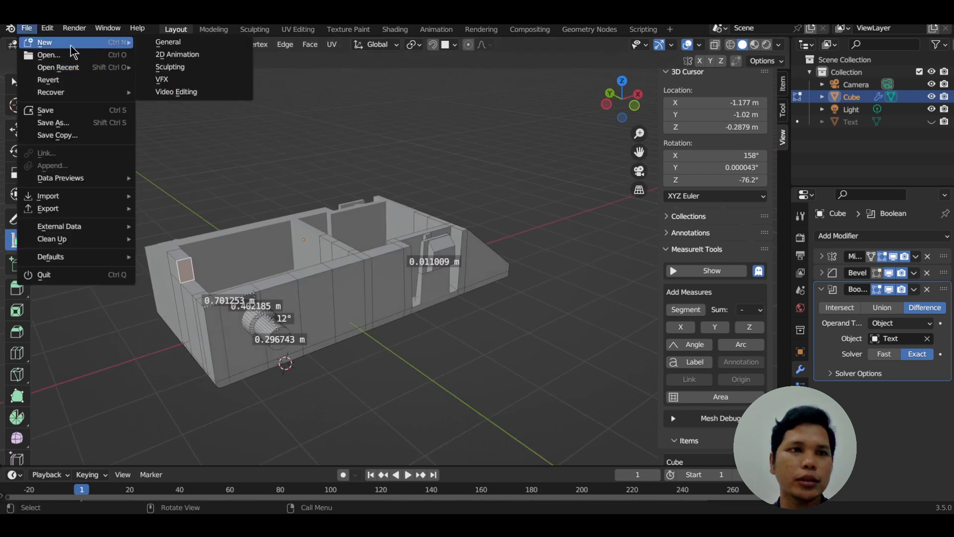
click(168, 42)
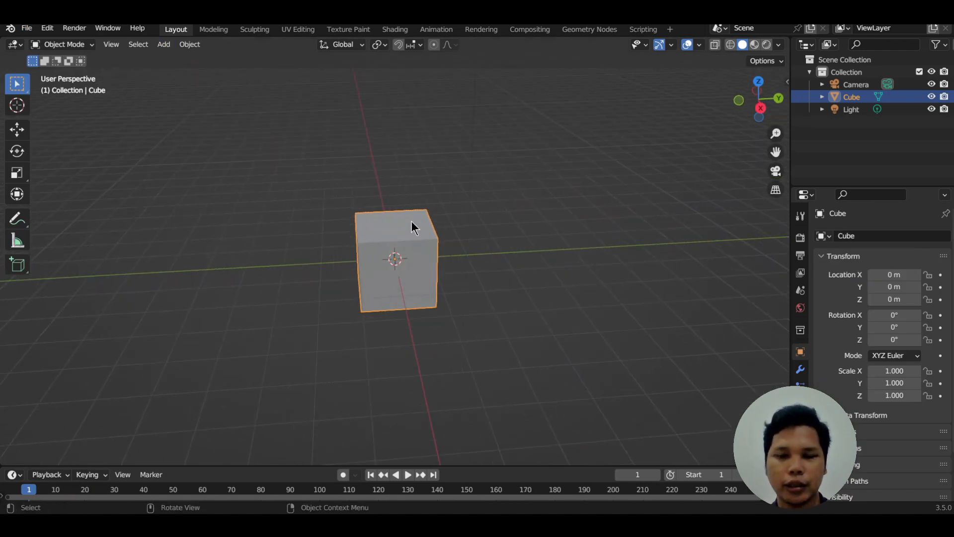
key(Delete)
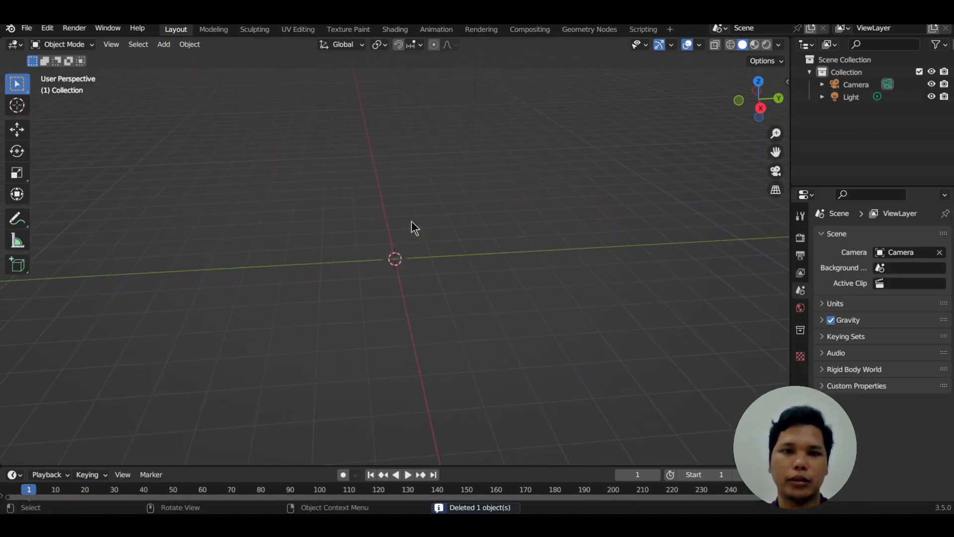
Add a UV sphere mesh at the origin of the empty scene
click(163, 45)
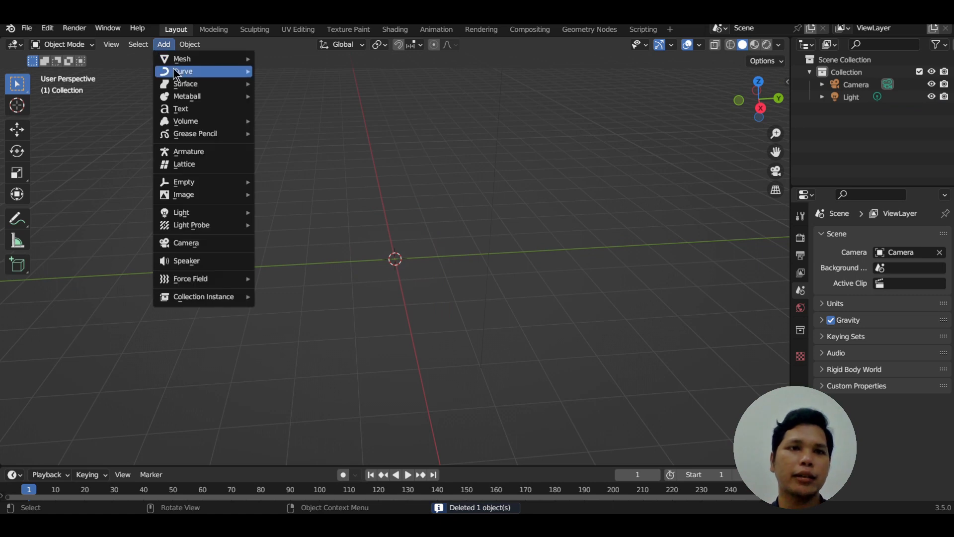
mouse_move(172, 58)
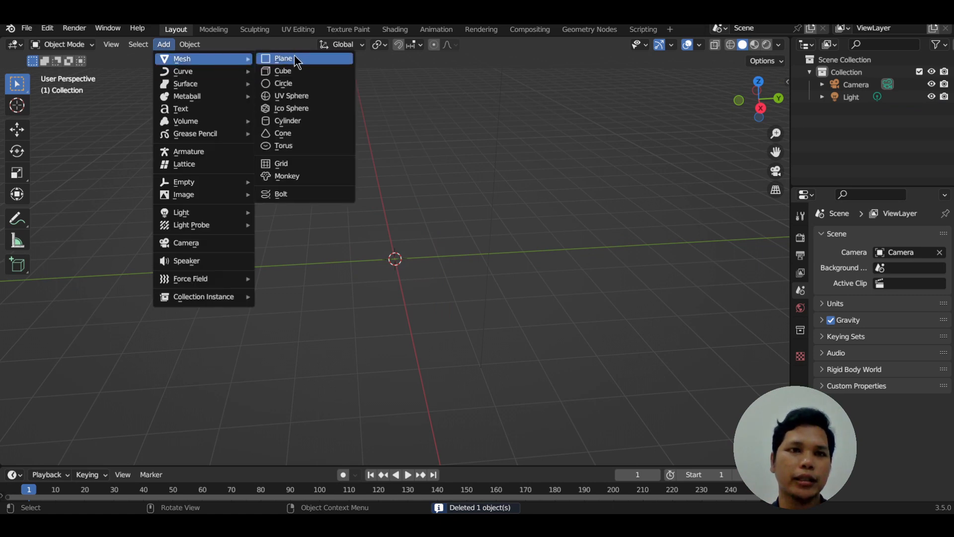
click(323, 95)
middle_drag(464, 247, 404, 246)
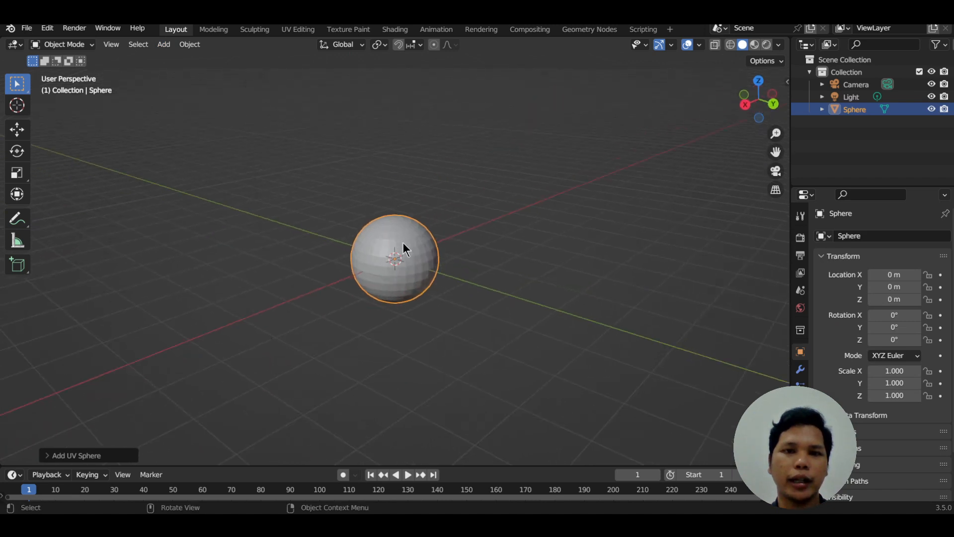
scroll(405, 247, up, 3)
Rotate the UV sphere 90° about the global Y axis
click(17, 155)
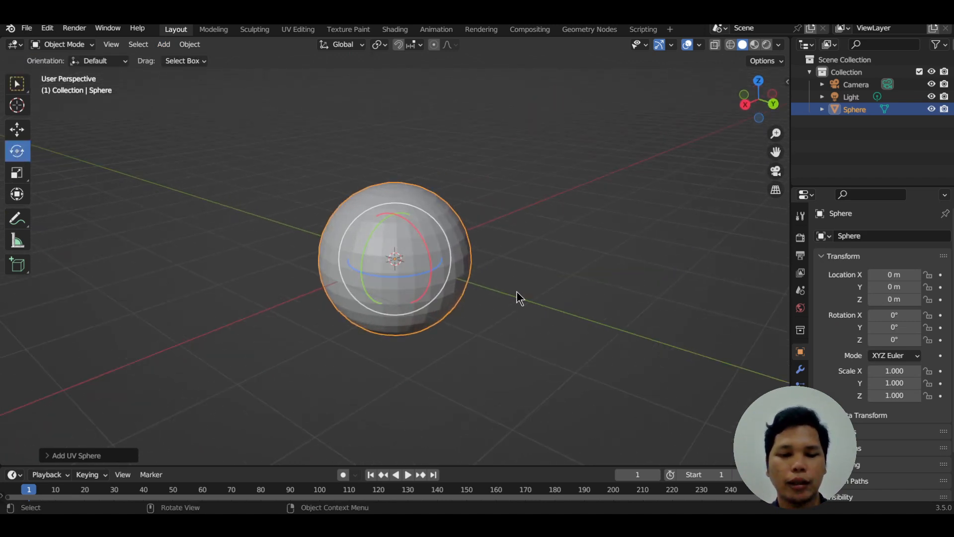
middle_drag(517, 292, 549, 289)
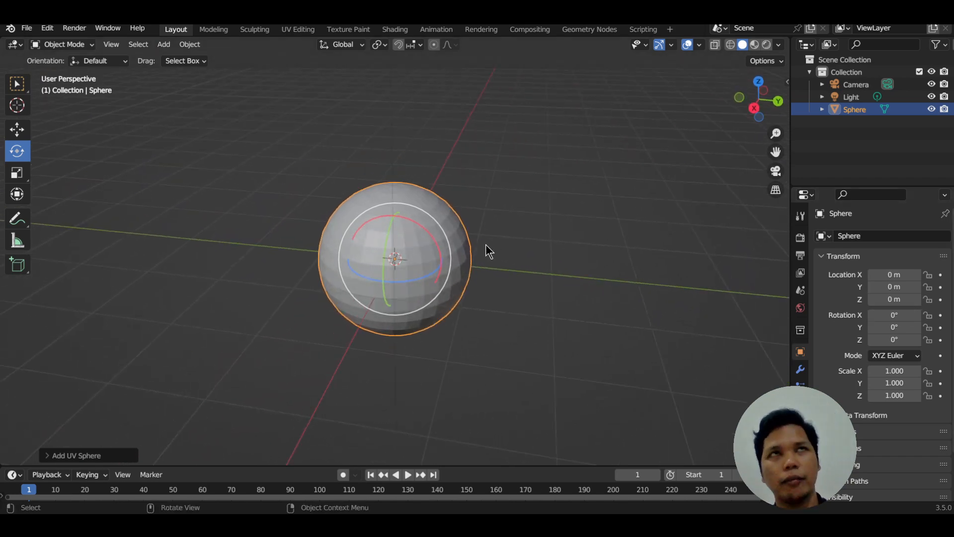
key(r)
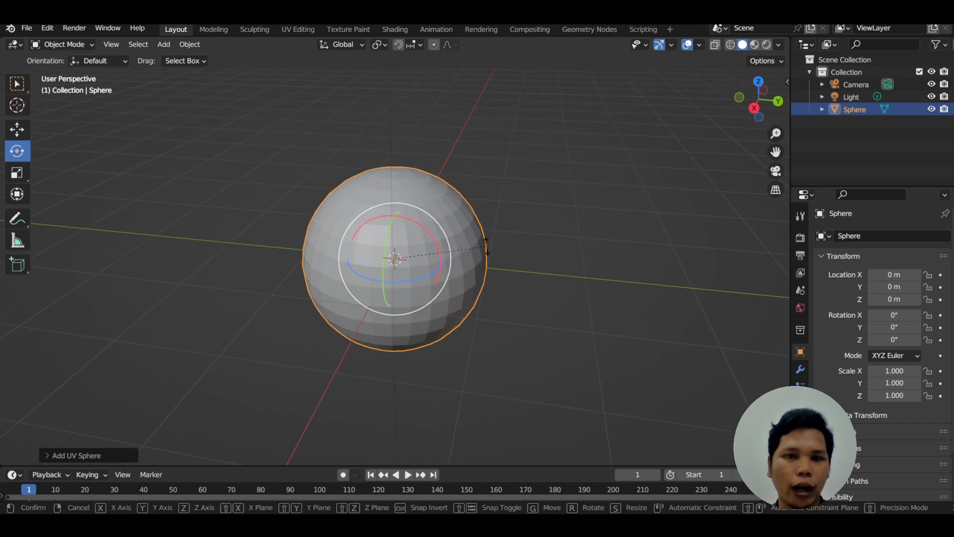
key(y)
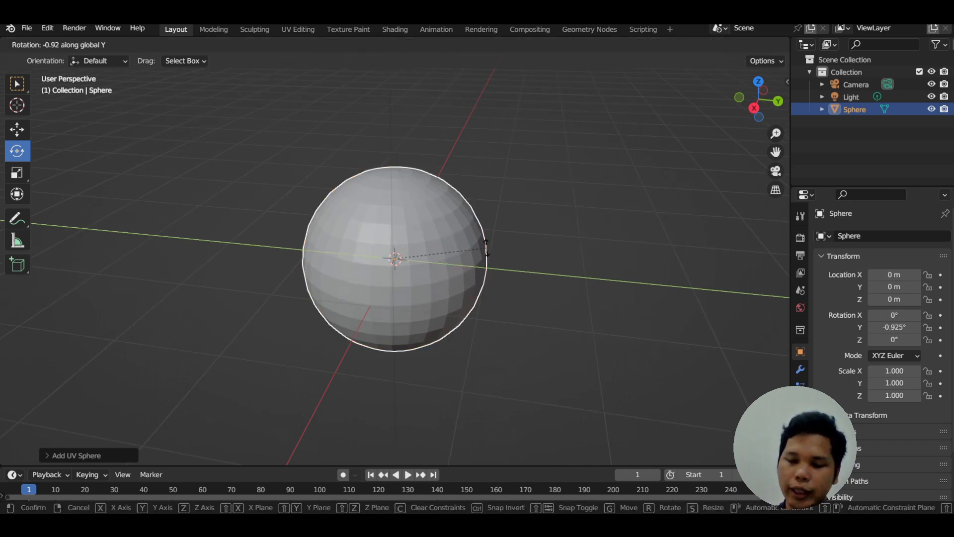
text(90)
key(Return)
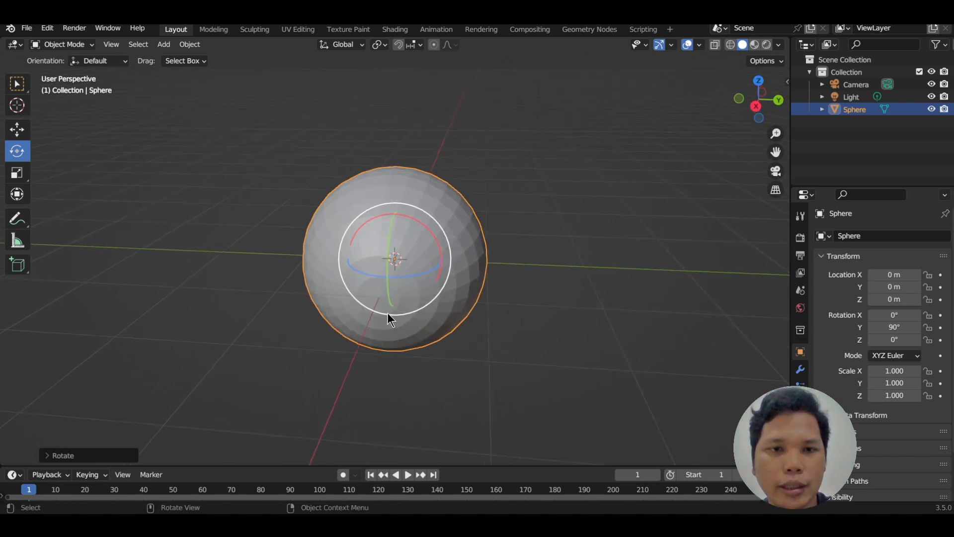
Enter Edit Mode on the sphere and switch to face selection, with its pole along the X axis facing the view
scroll(372, 298, up, 1)
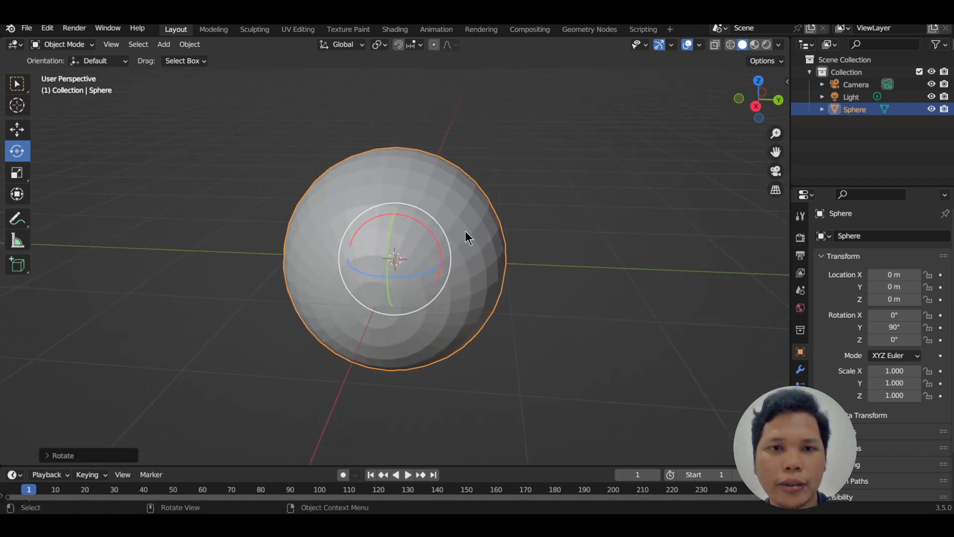
middle_drag(465, 231, 360, 298)
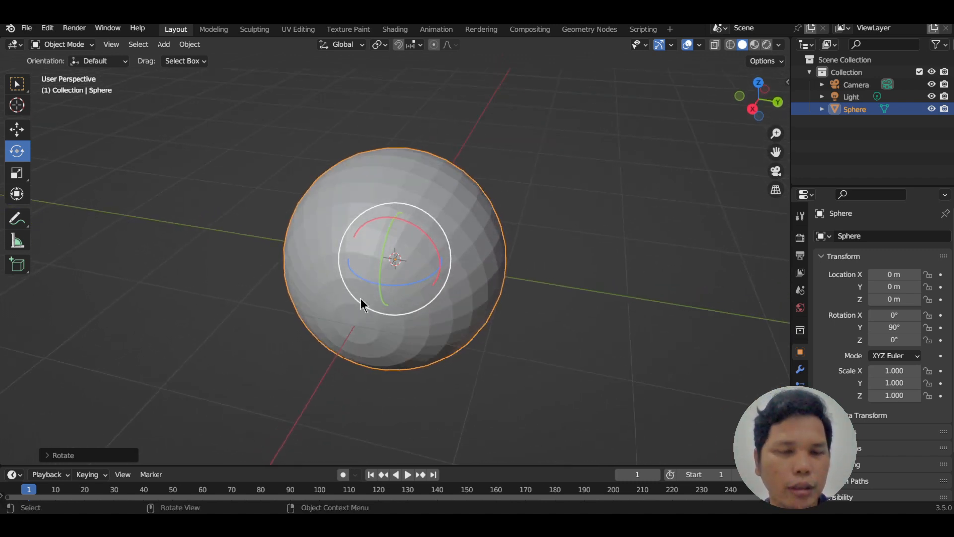
click(62, 44)
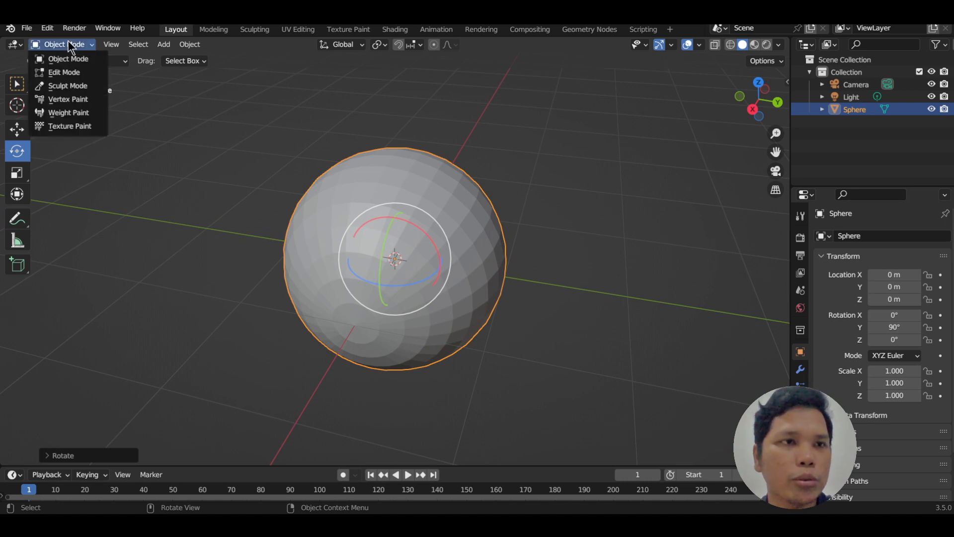
click(72, 68)
middle_drag(446, 207, 480, 240)
click(131, 45)
middle_drag(454, 209, 443, 197)
Select the round cap of faces around the sphere's front pole with Circle Select
click(372, 271)
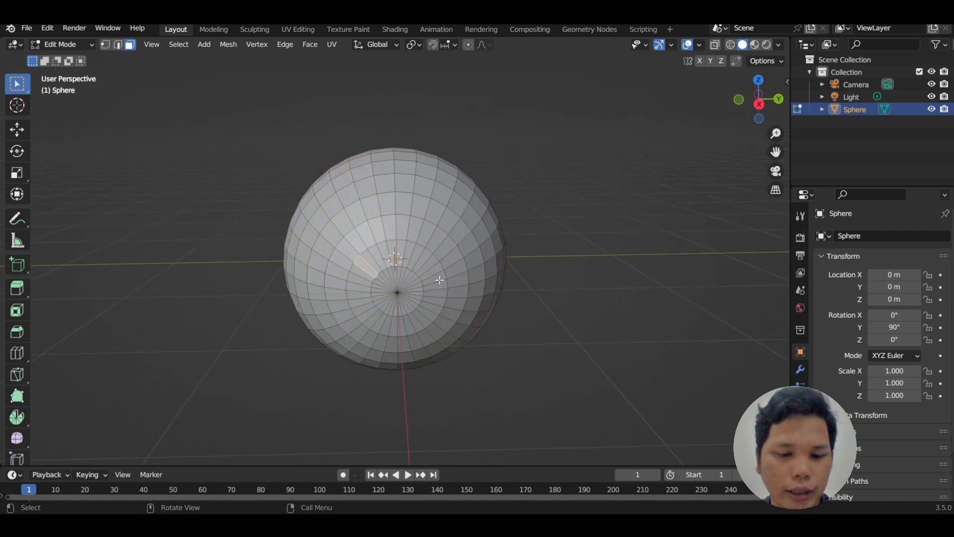
key(c)
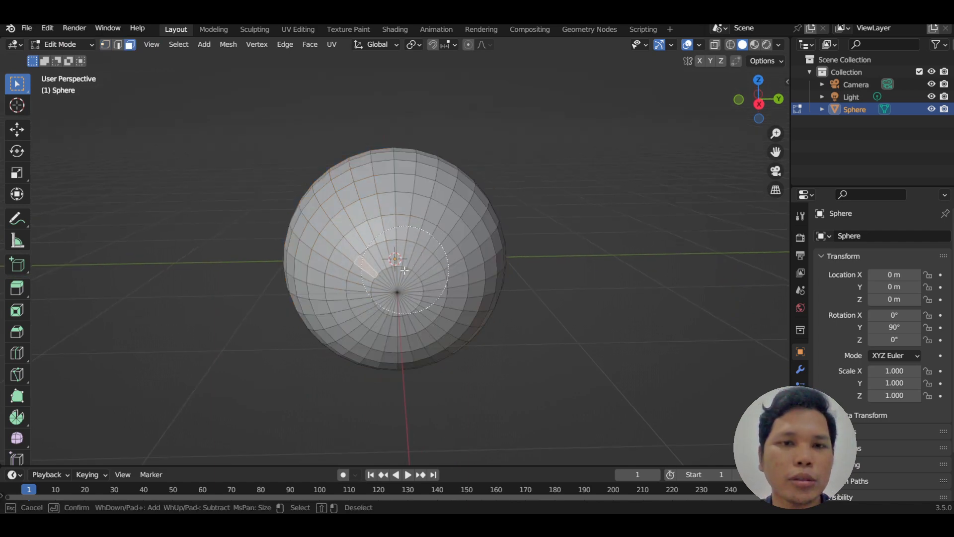
scroll(405, 278, down, 2)
mouse_move(405, 313)
mouse_down()
mouse_move(417, 253)
mouse_move(368, 294)
mouse_move(393, 318)
mouse_move(420, 272)
mouse_up()
key(Escape)
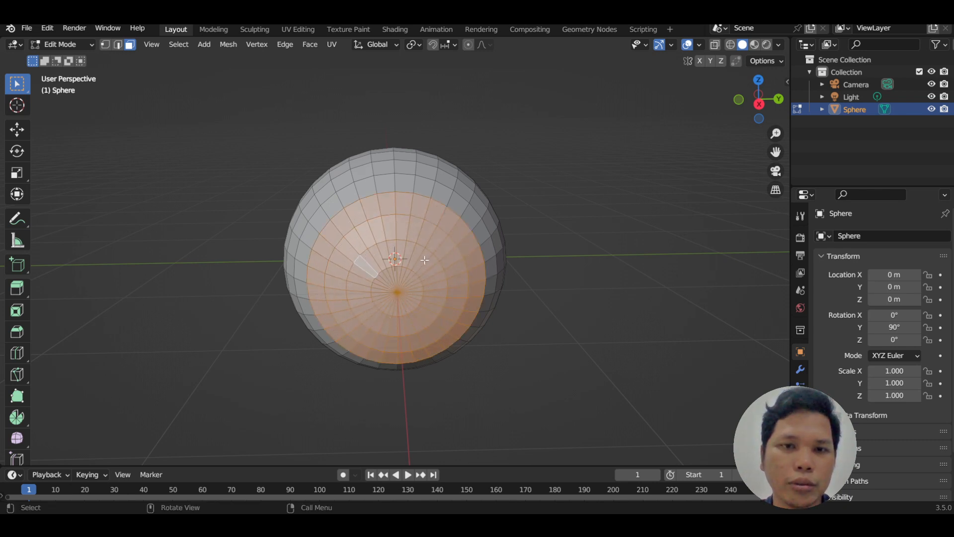
Inset the selected cap faces twice, with thicknesses of about 0.039 m and 0.023 m
middle_drag(444, 224, 410, 235)
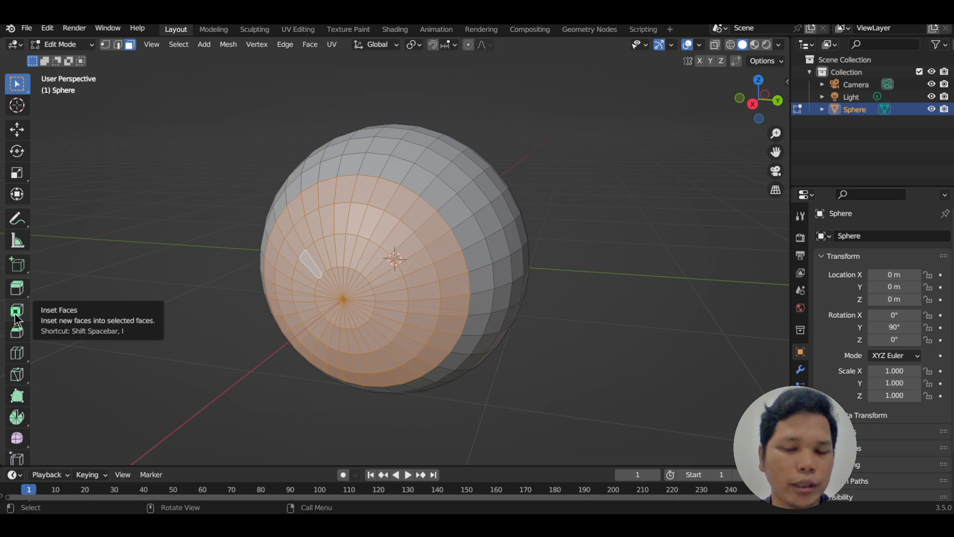
key(i)
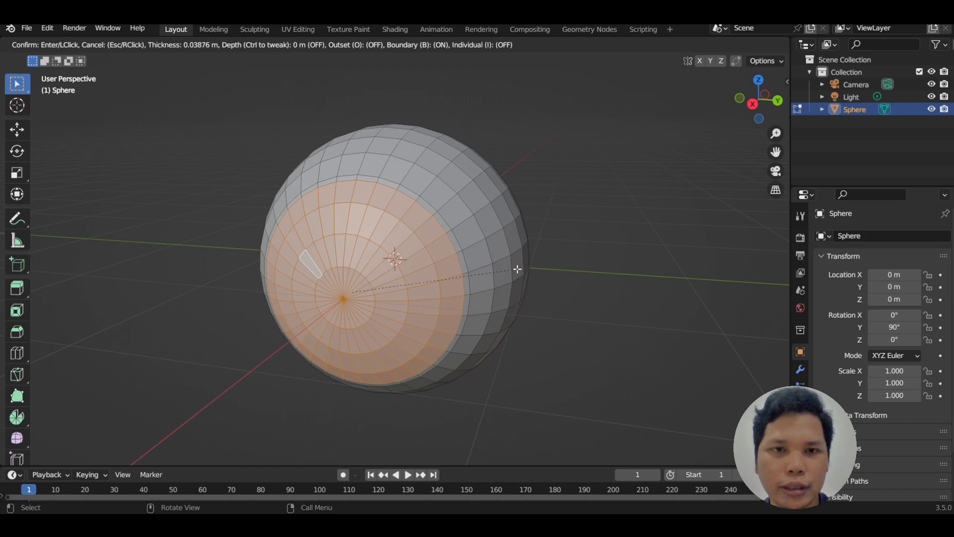
click(517, 269)
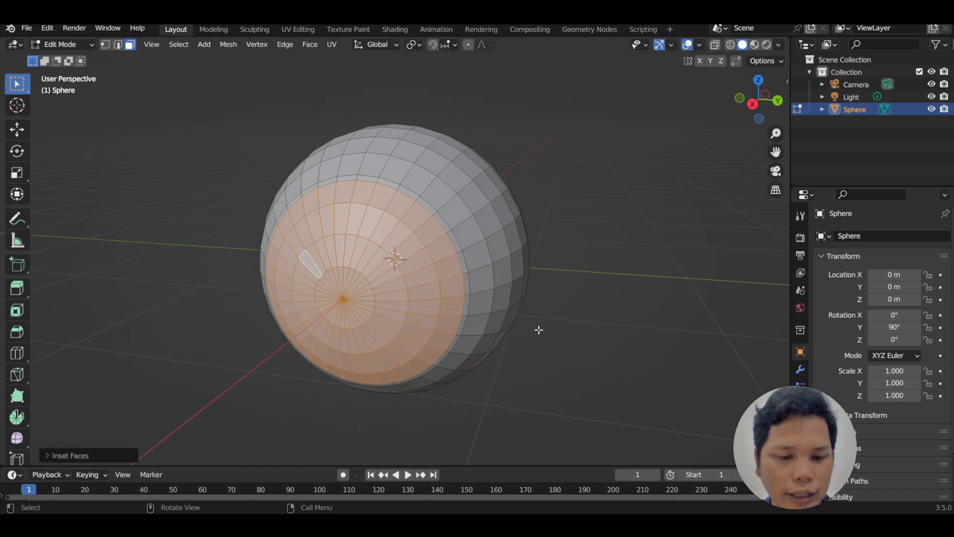
key(i)
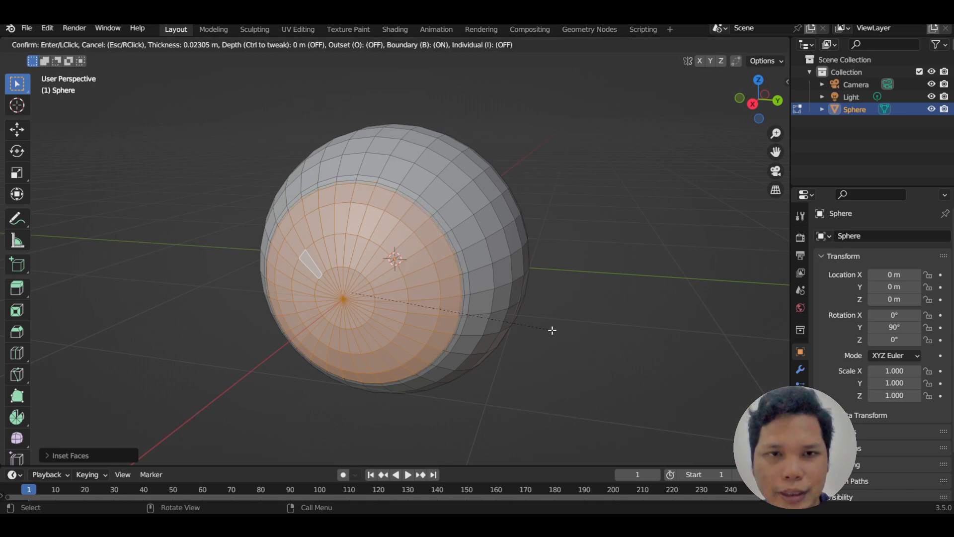
click(551, 330)
Extrude the inset cap about 0.3 m inward along its normal to form a recess in the sphere
middle_drag(468, 333, 396, 320)
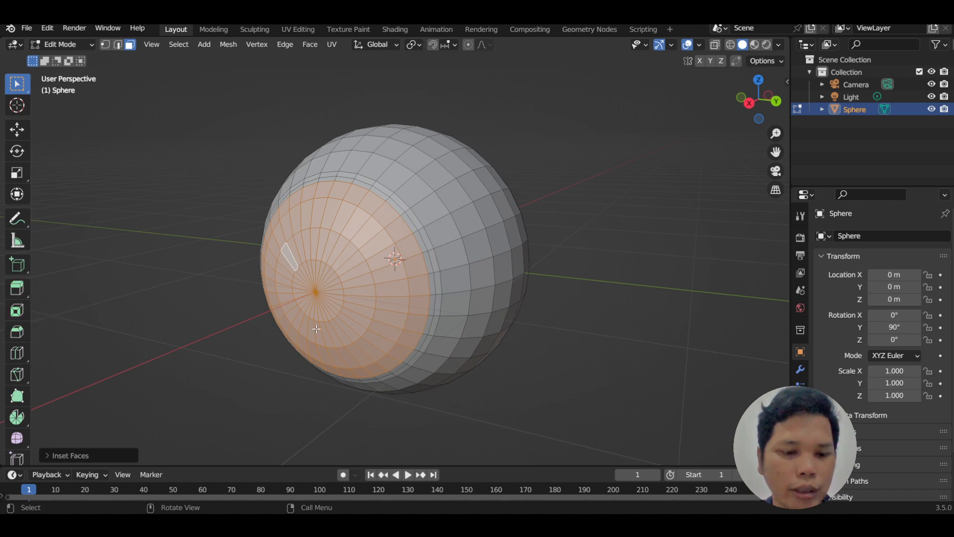
key(e)
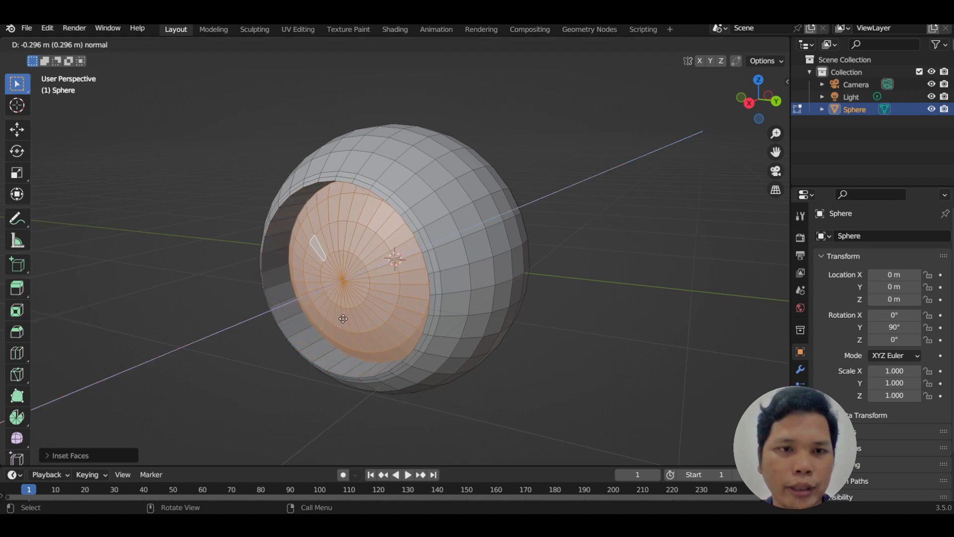
click(343, 321)
middle_drag(343, 322, 397, 299)
scroll(497, 213, up, 1)
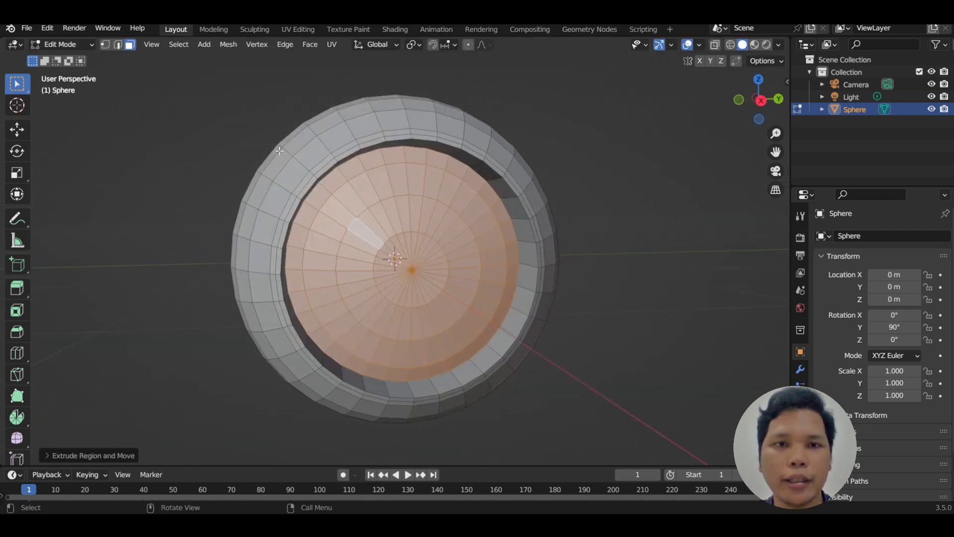
Switch to edge selection and deselect everything on the sphere
click(121, 45)
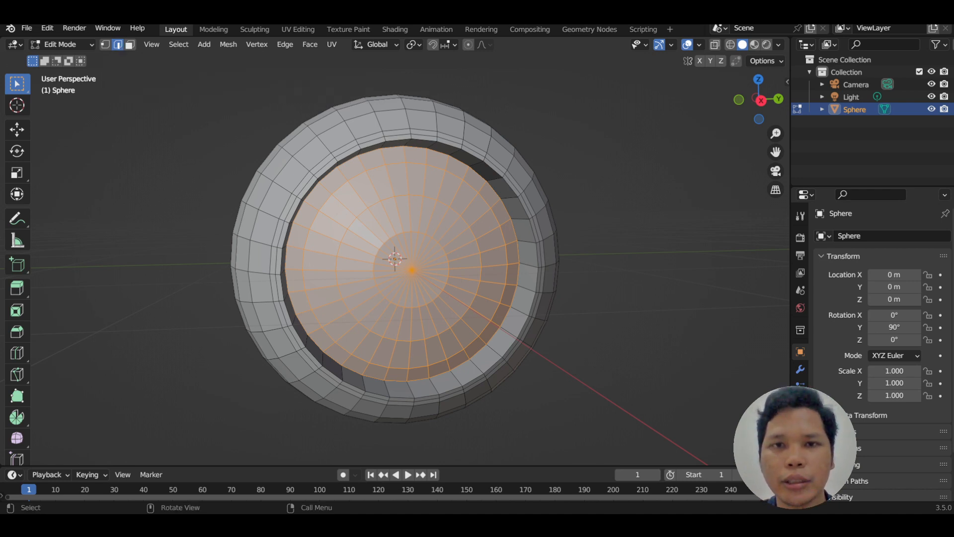
key(alt+a)
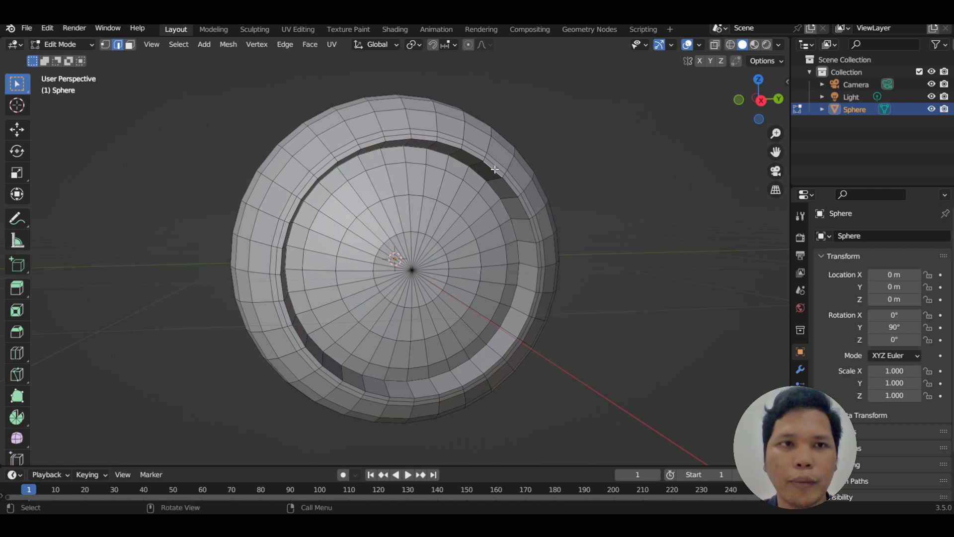
Try to select the recess rim's edge loop with the Edge Loops command and shortest-path picking
click(172, 45)
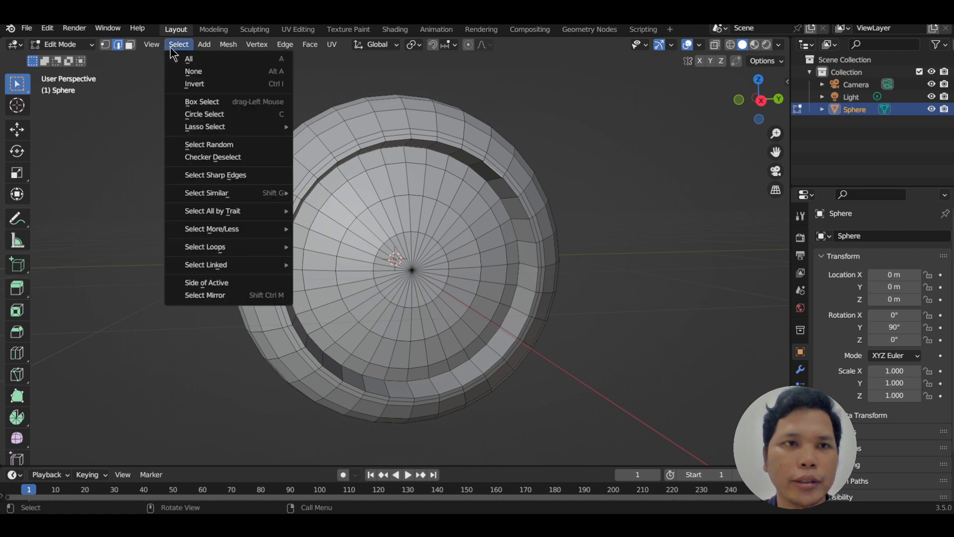
mouse_move(221, 268)
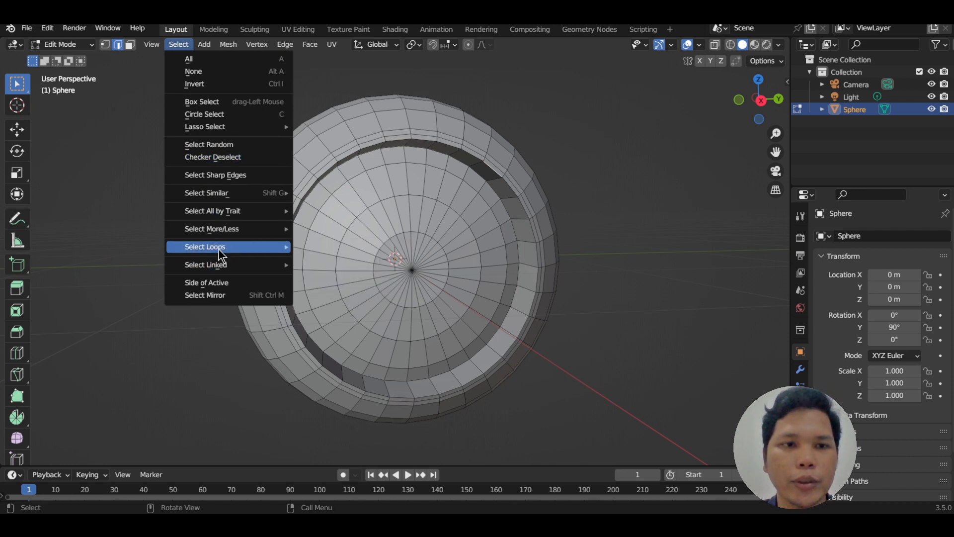
mouse_move(218, 248)
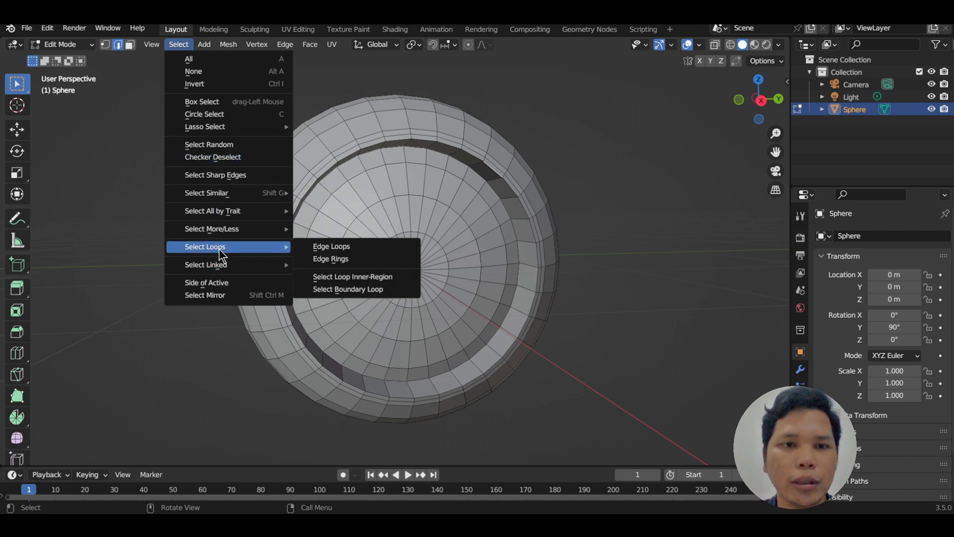
click(368, 250)
middle_drag(367, 249, 465, 165)
click(545, 239)
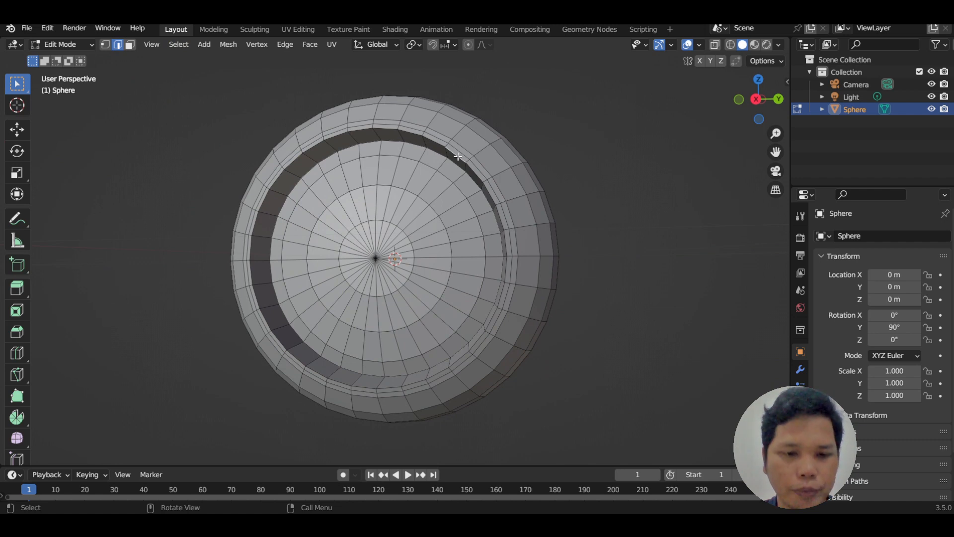
middle_drag(542, 195, 530, 191)
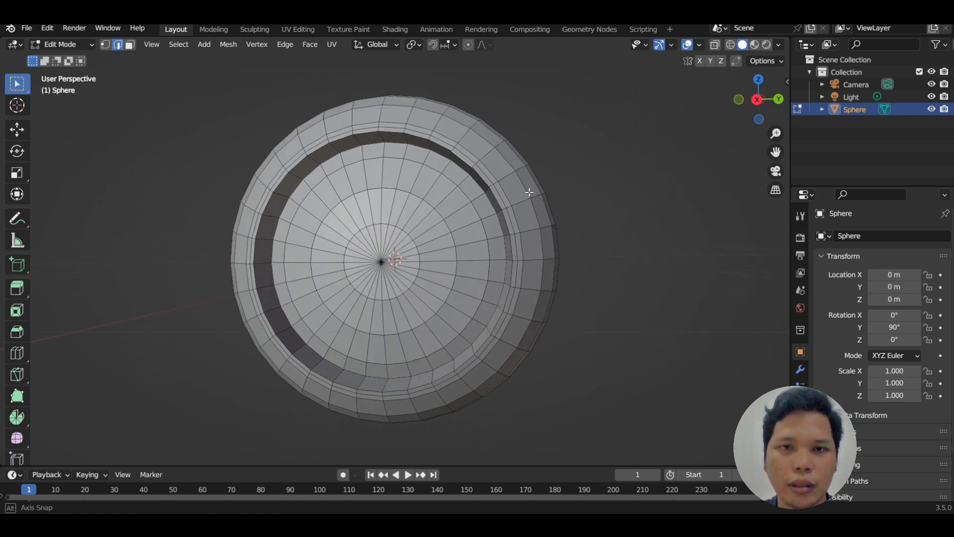
ctrl+click(466, 164)
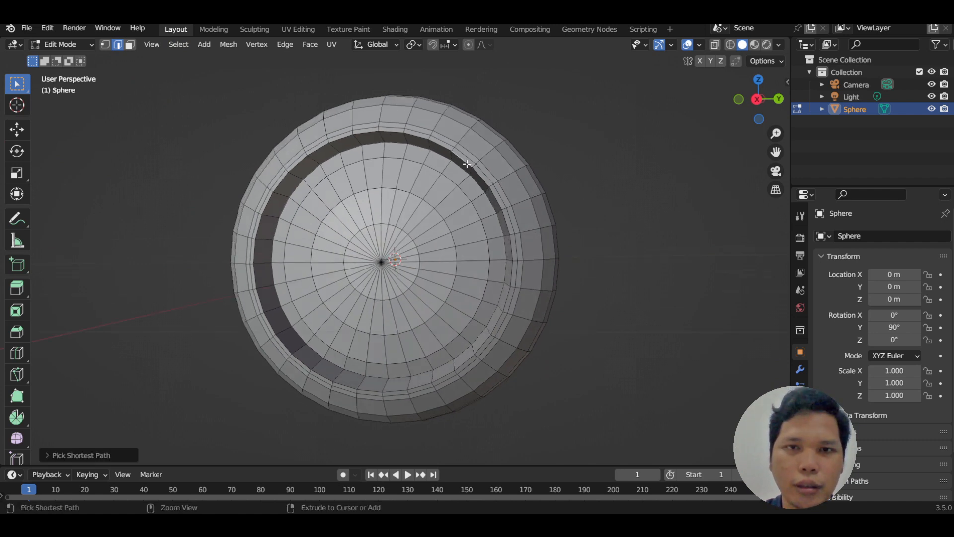
Maximize the 3D viewport and select the complete edge loop around the recess's inner rim
key(ctrl+space)
middle_drag(516, 184, 558, 166)
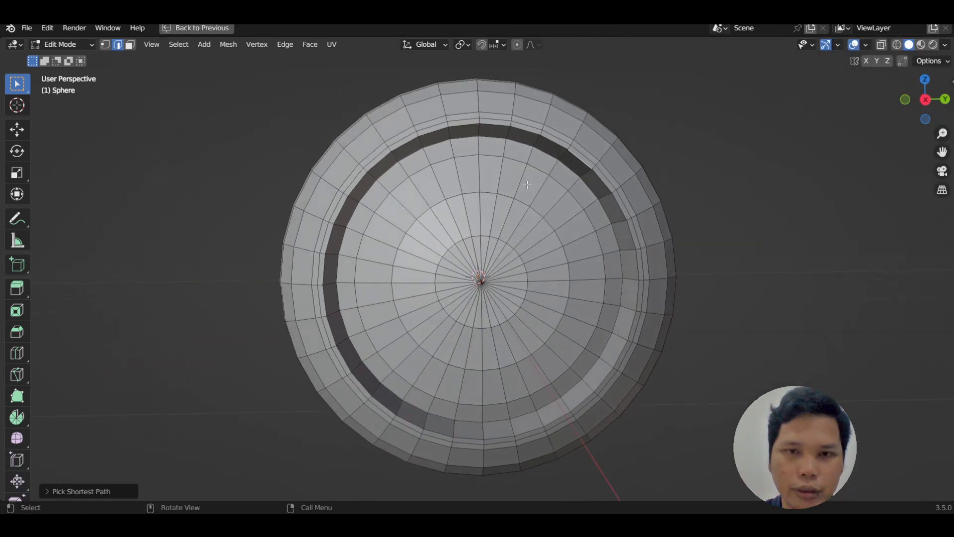
key(space)
alt+click(554, 144)
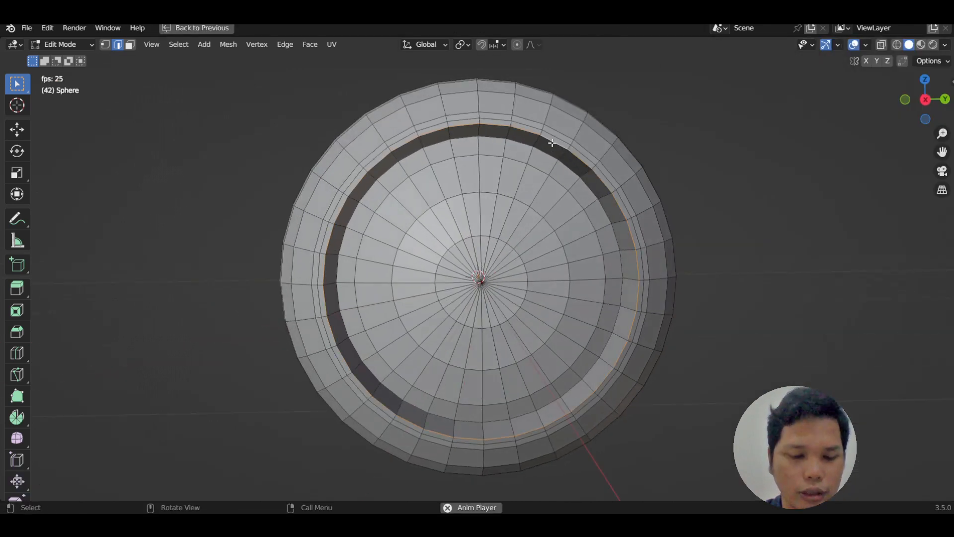
scroll(555, 147, up, 1)
middle_drag(555, 147, 549, 149)
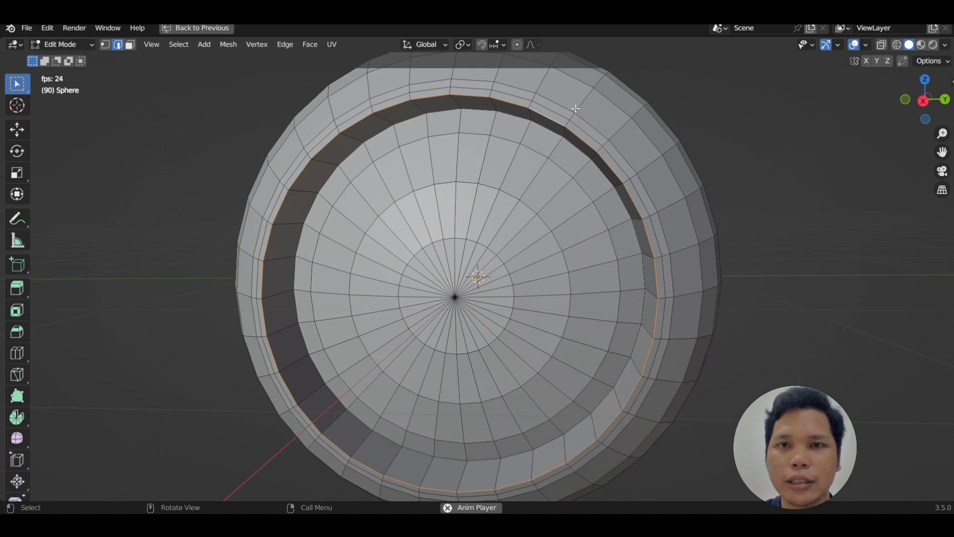
alt+click(565, 111)
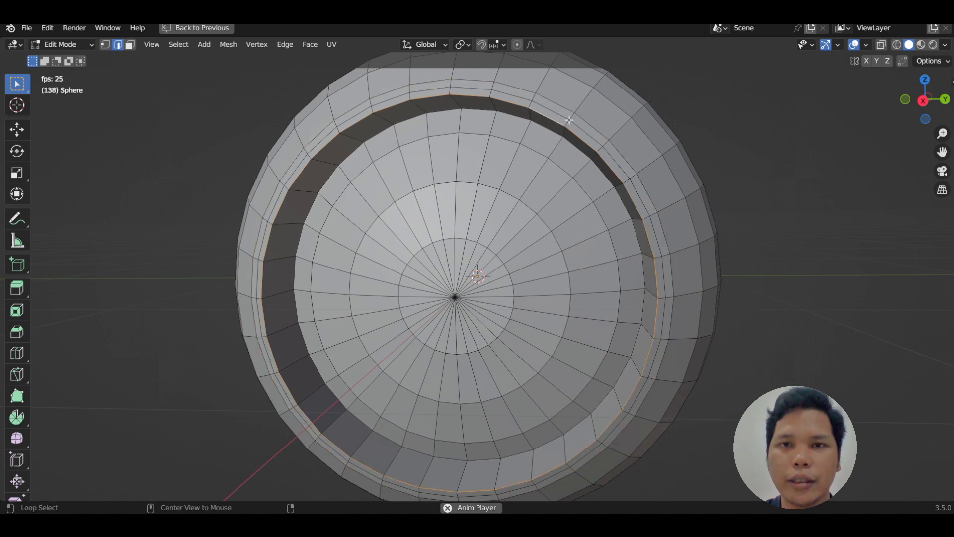
alt+click(583, 106)
alt+click(560, 121)
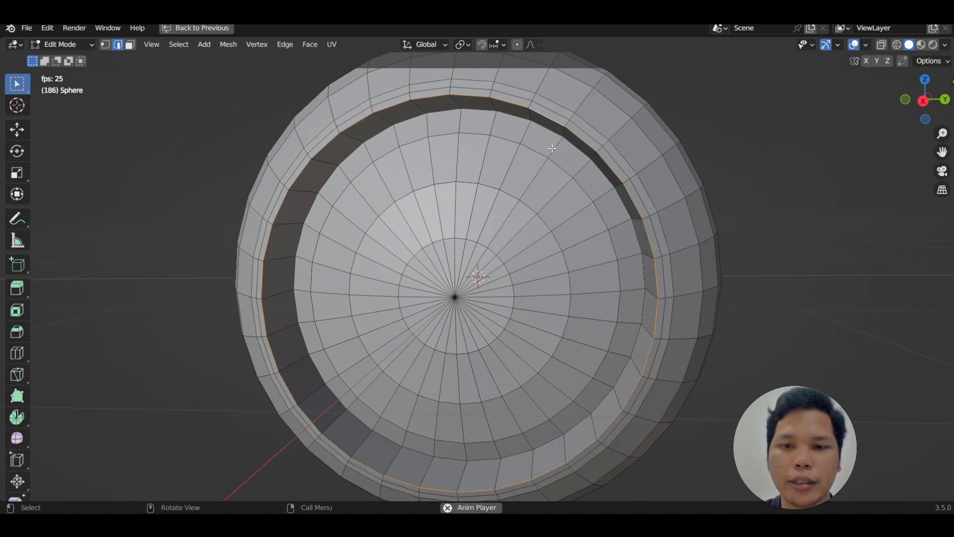
scroll(605, 277, down, 2)
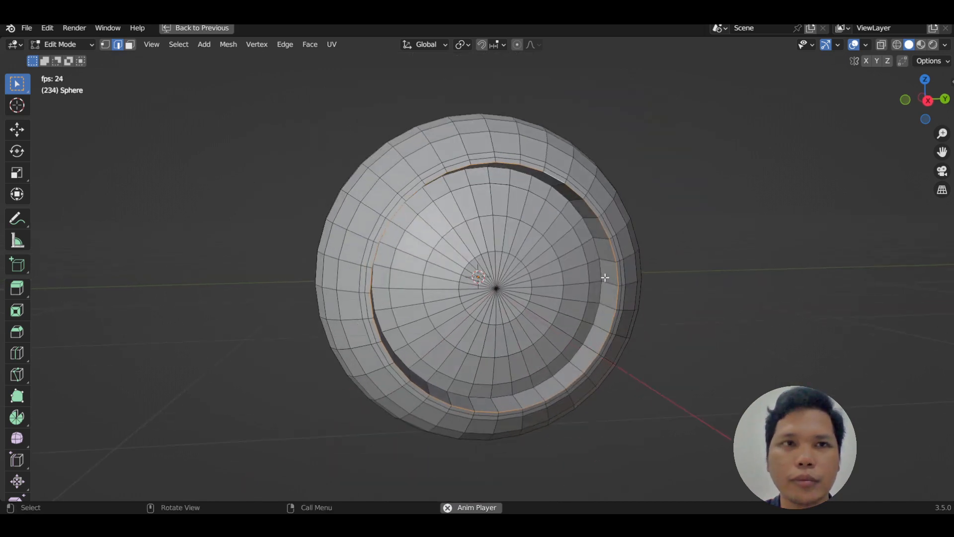
Restore the normal layout from the maximized viewport and stop the animation playback
click(208, 28)
scroll(514, 223, up, 4)
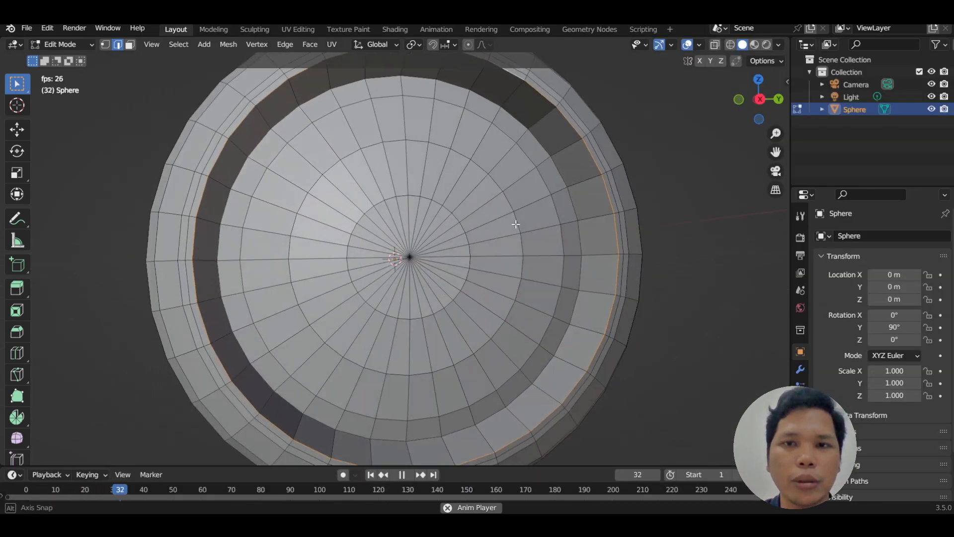
key(Escape)
middle_drag(631, 274, 480, 228)
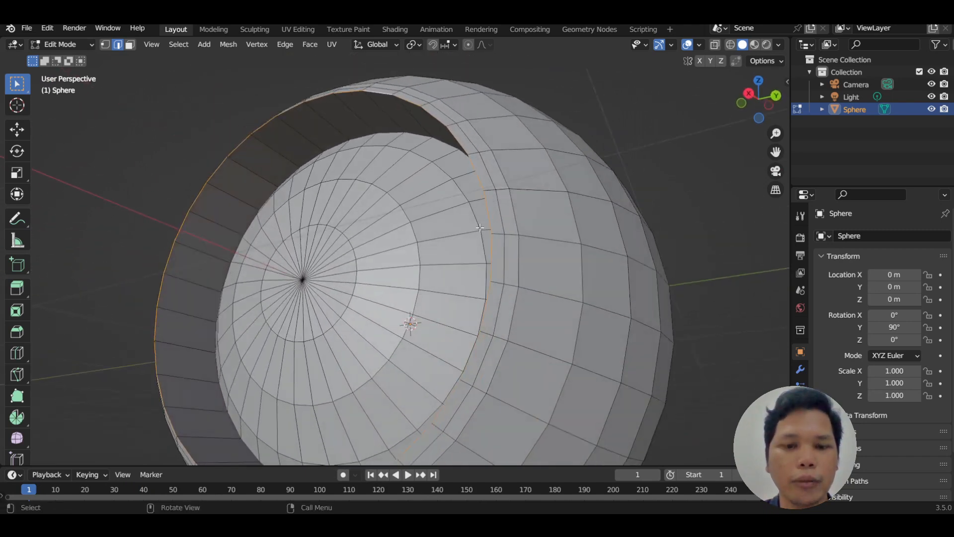
Move the selected rim edge loop slightly into the recess along the X axis
middle_drag(372, 264, 2, 132)
click(17, 130)
middle_drag(74, 159, 136, 170)
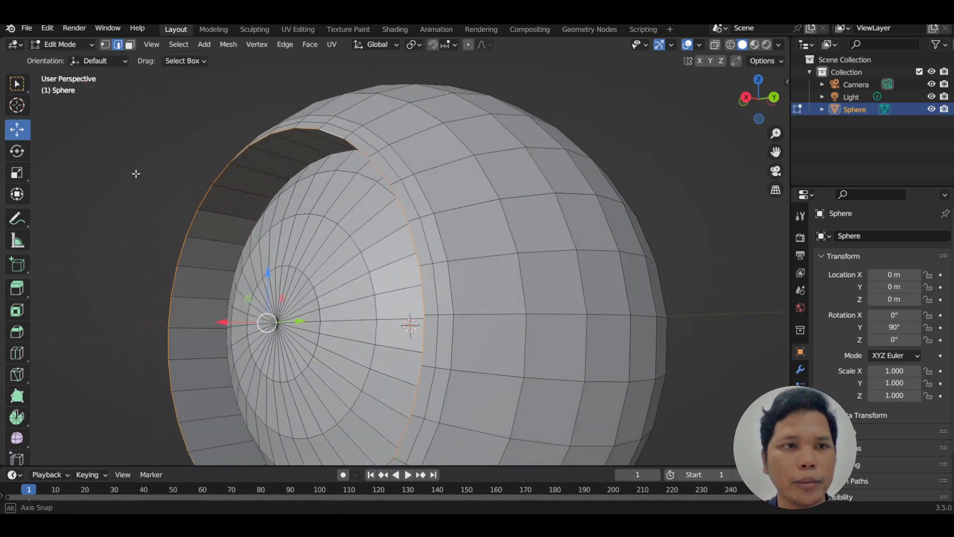
drag(222, 324, 243, 323)
middle_drag(242, 323, 490, 130)
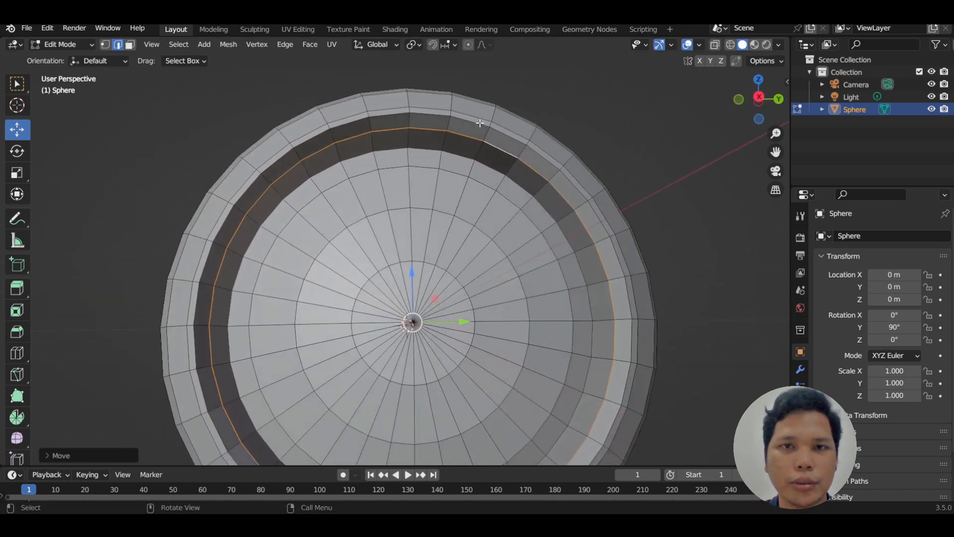
Select the neighbouring edge loop just outside the moved rim loop and shift it slightly inward along the X axis
alt+click(470, 119)
middle_drag(363, 217, 298, 368)
drag(223, 365, 231, 362)
middle_drag(232, 360, 318, 314)
scroll(355, 304, down, 2)
scroll(348, 268, up, 2)
middle_drag(397, 191, 404, 221)
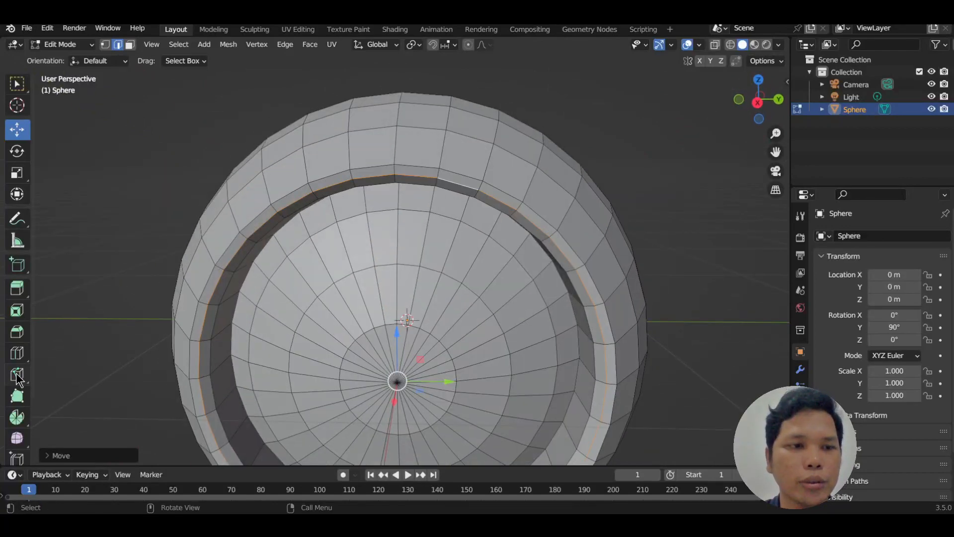
Try single loop cuts around the recess's inner wall with the Loop Cut tool, undoing each one
click(17, 353)
middle_drag(318, 228, 354, 144)
click(325, 149)
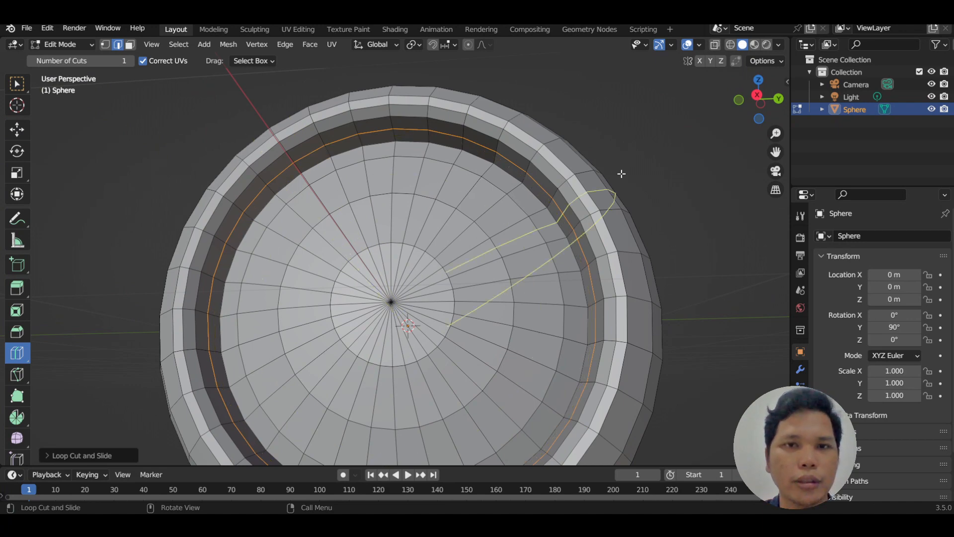
middle_drag(620, 175, 604, 127)
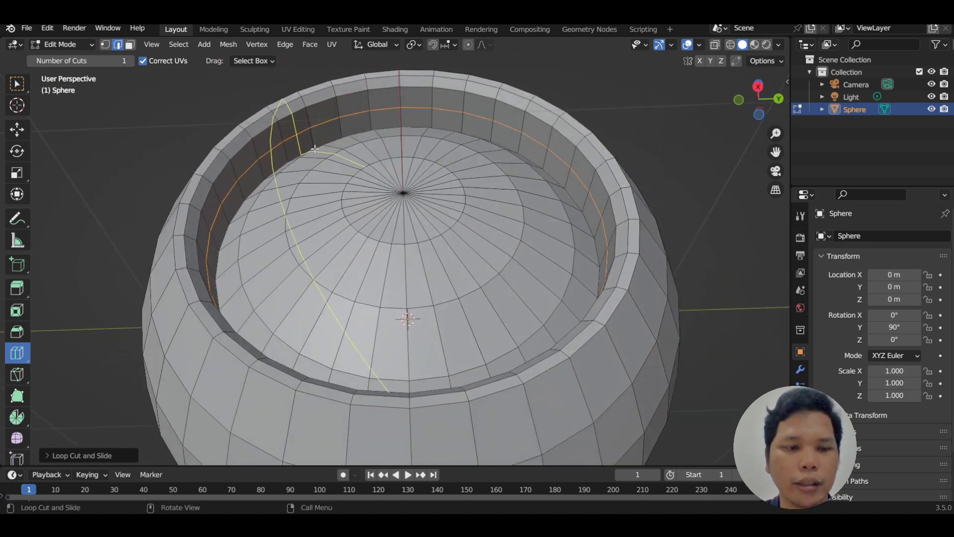
key(ctrl+z)
middle_drag(378, 119, 359, 132)
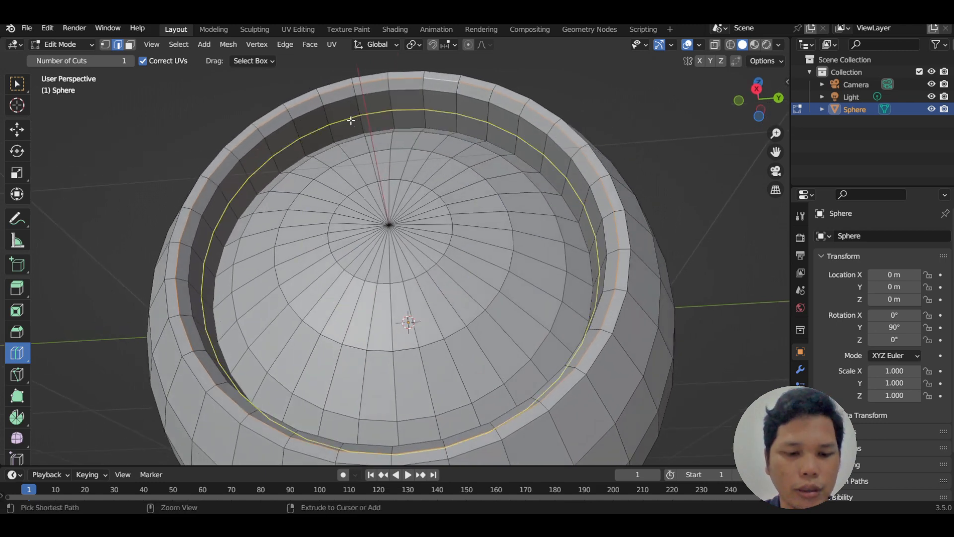
click(350, 119)
click(350, 119)
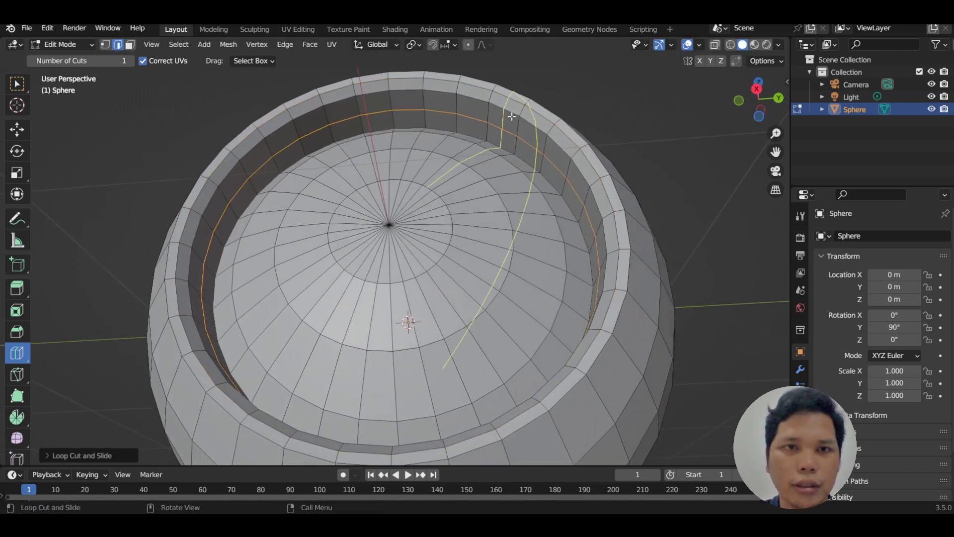
key(ctrl+z)
click(24, 85)
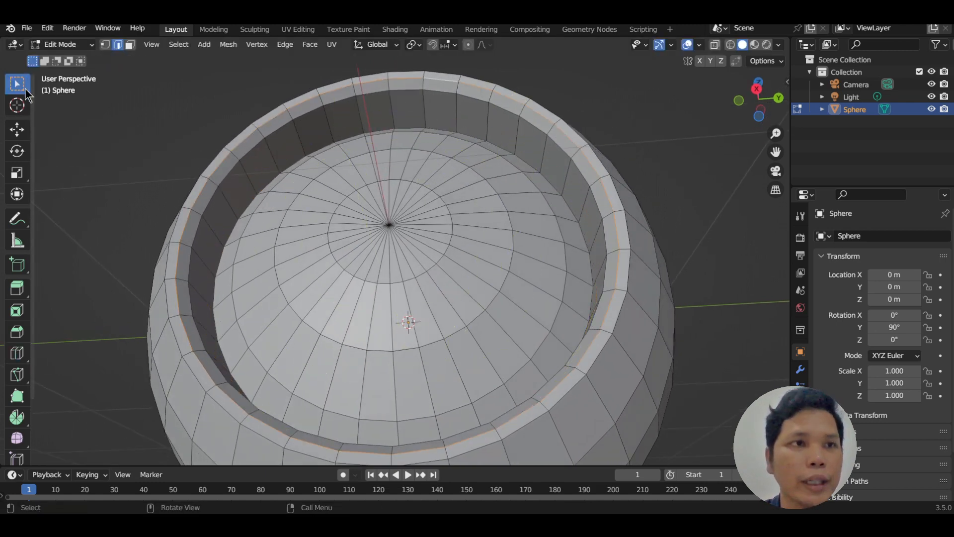
Add one loop cut around the recess's inner wall and slide it close to the recess floor
middle_drag(373, 106, 390, 107)
key(ctrl+r)
click(399, 110)
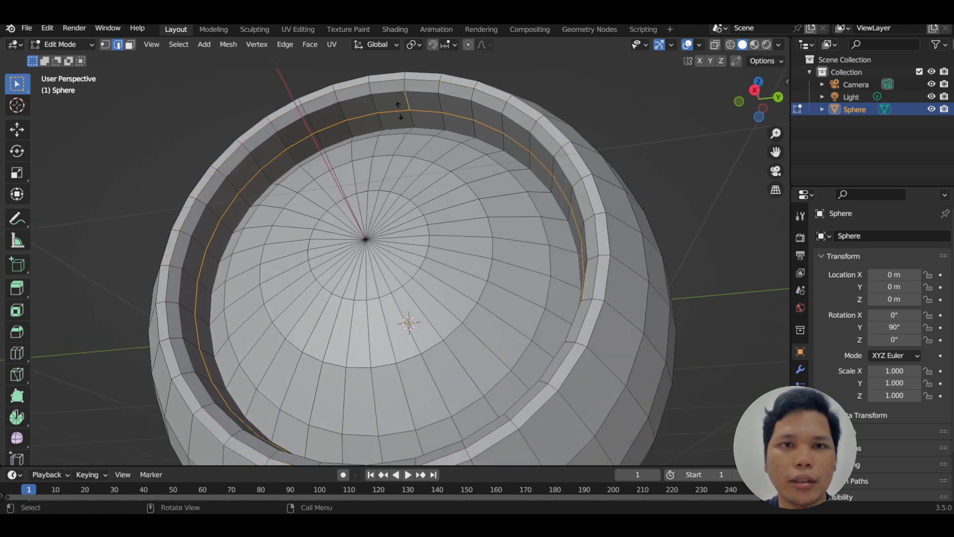
click(437, 124)
middle_drag(437, 124, 429, 158)
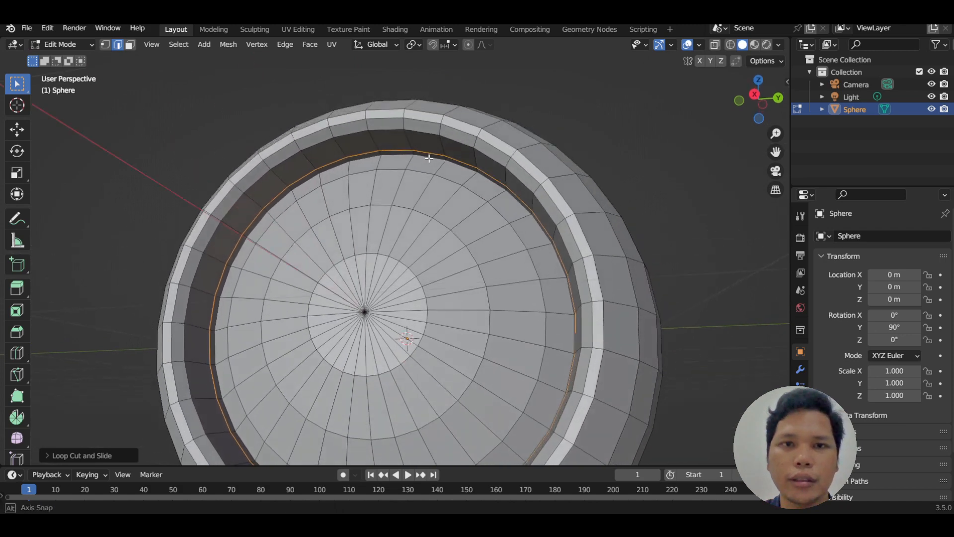
Slide a loop cut on the inner dome's outermost ring close to the edge where it meets the recess wall
scroll(429, 158, up, 5)
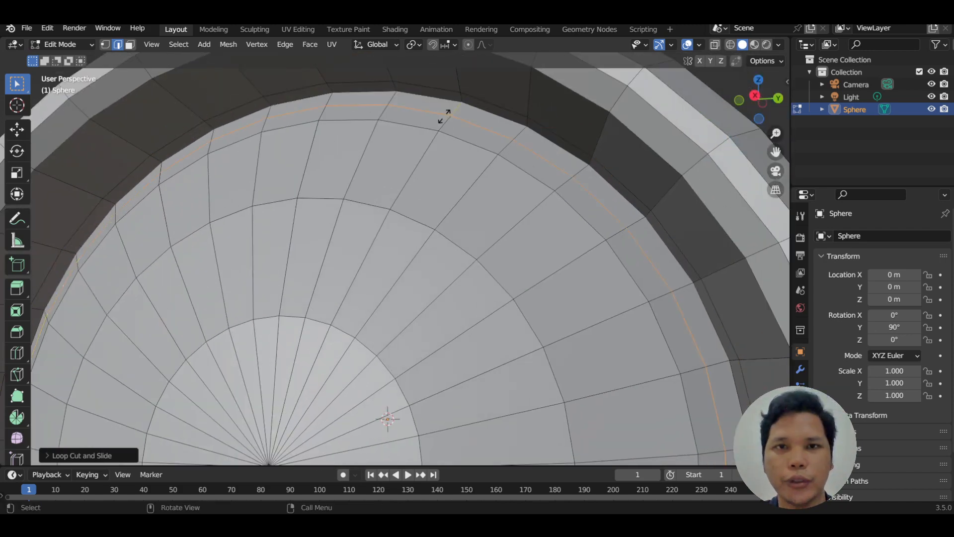
key(g)
key(g)
click(452, 109)
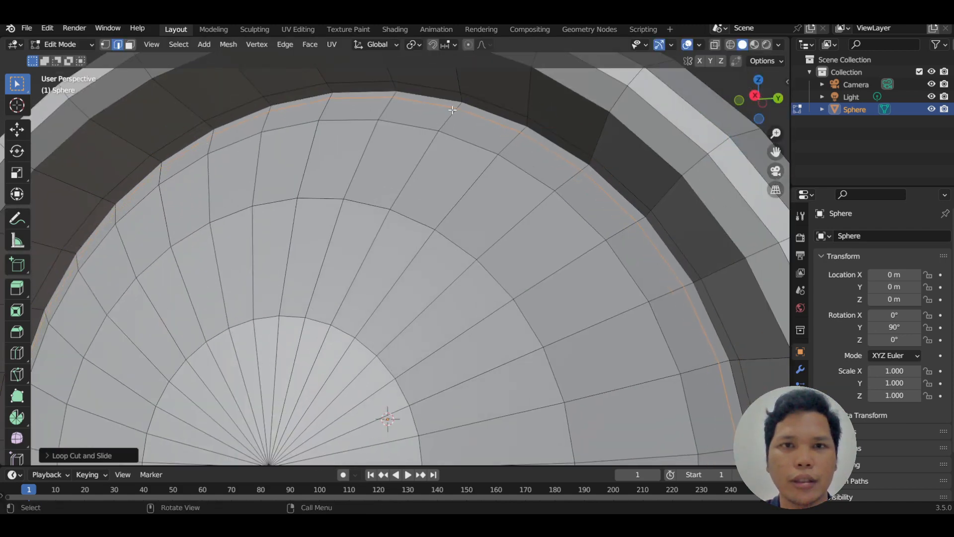
Switch to Object Mode and apply Shade Smooth to the sphere
scroll(458, 126, down, 5)
middle_drag(458, 126, 278, 130)
key(Tab)
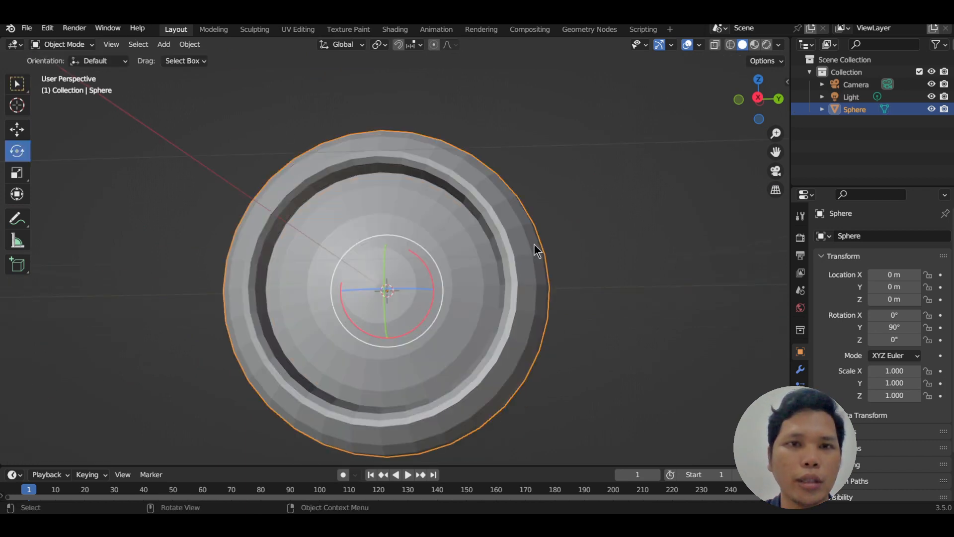
click(189, 44)
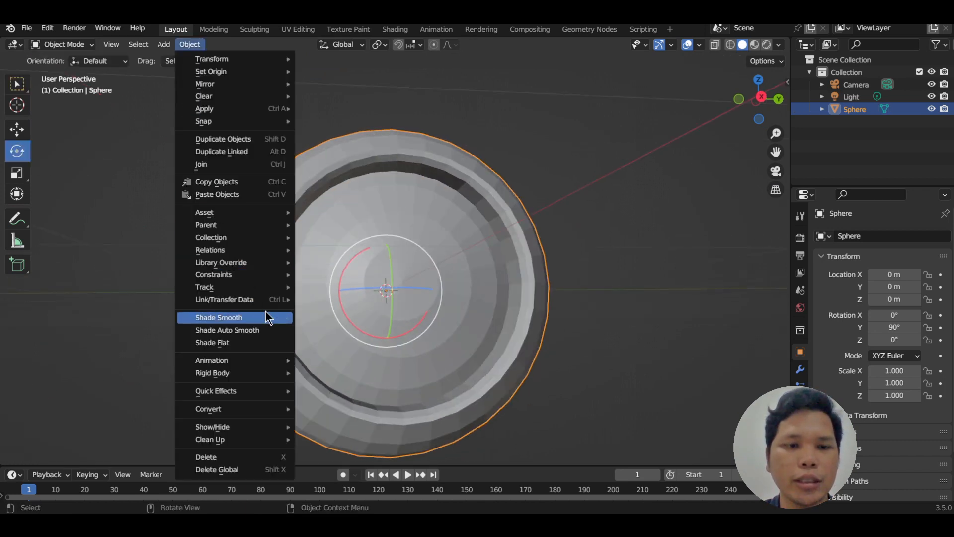
click(235, 317)
middle_drag(520, 288, 484, 338)
Examine the smooth-shaded sphere in both Object Mode and Edit Mode, ending in Object Mode
click(75, 45)
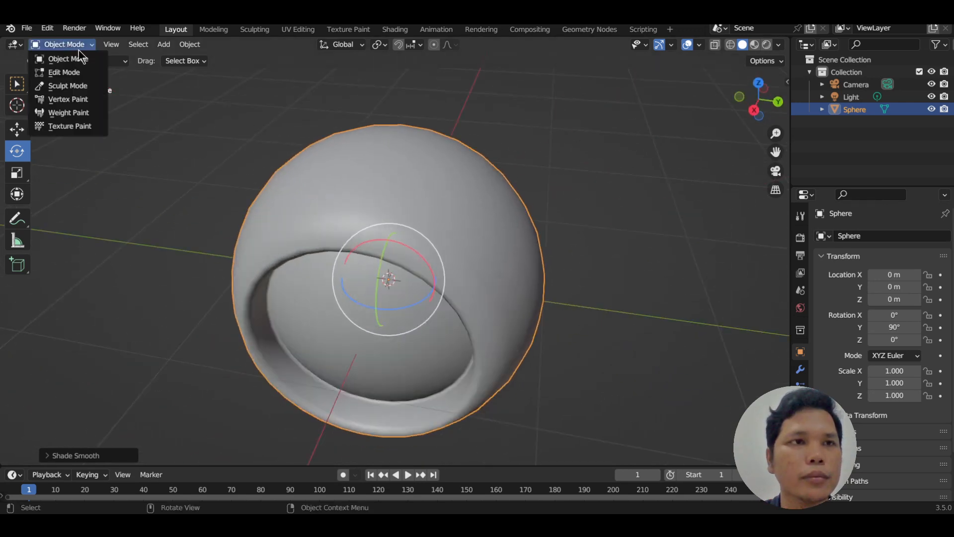
click(79, 56)
middle_drag(549, 288, 553, 257)
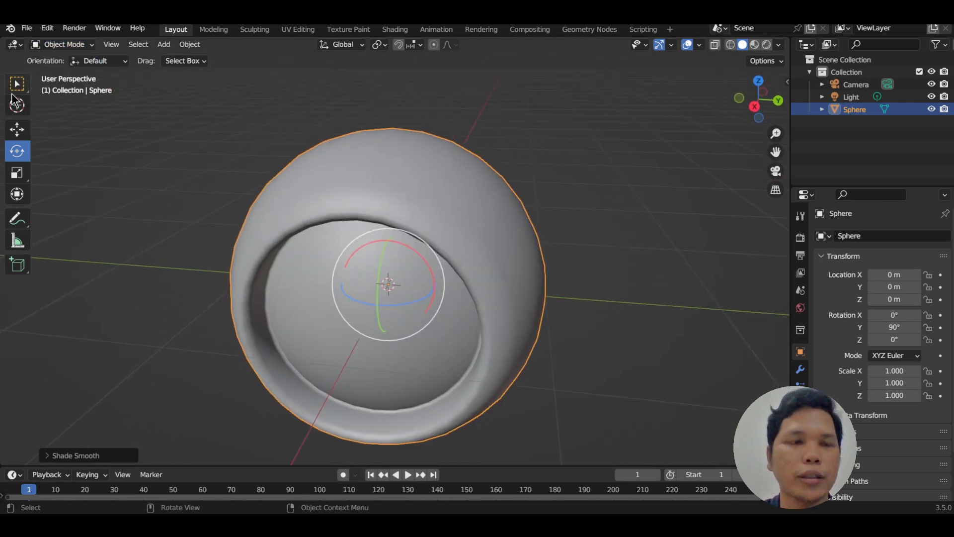
click(67, 46)
click(74, 69)
scroll(388, 209, down, 2)
middle_drag(388, 209, 409, 192)
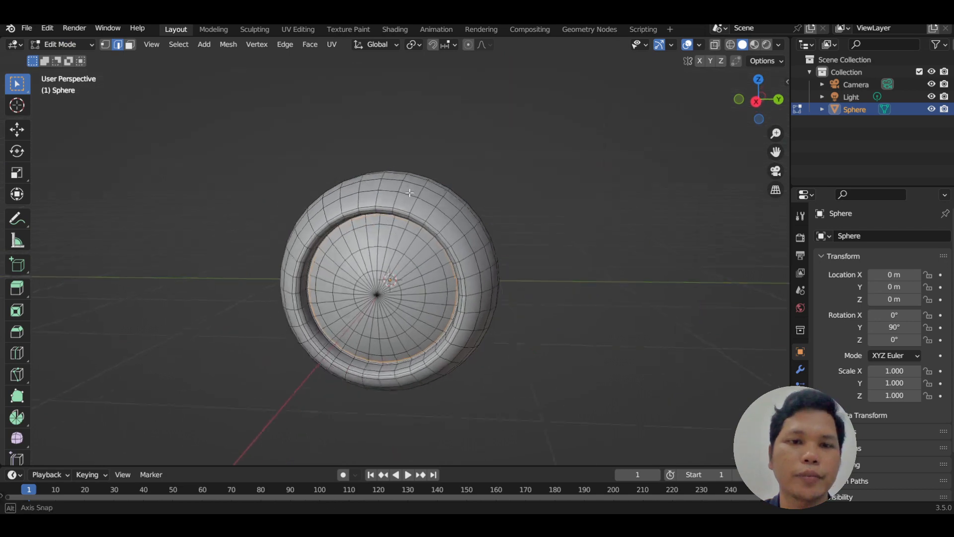
key(Tab)
scroll(382, 269, up, 3)
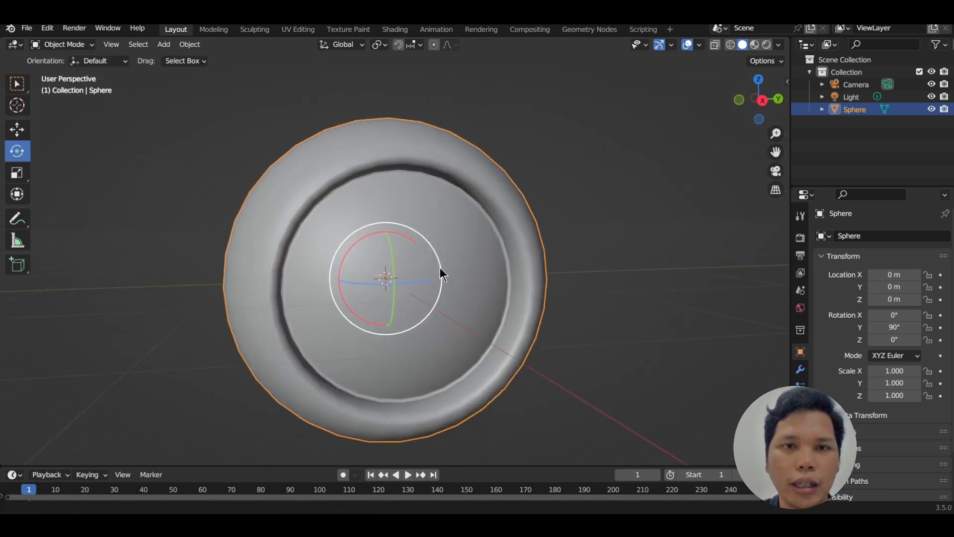
middle_drag(440, 268, 425, 291)
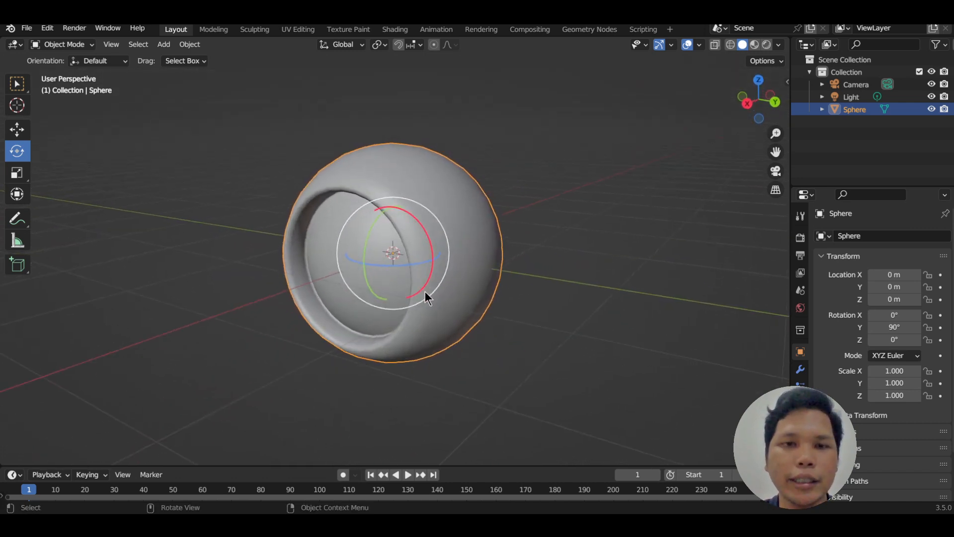
Activate the Cursor tool and place the 3D cursor on the sphere's surface at its positive Y side
key(shift+space)
key(space)
middle_drag(70, 140, 424, 295)
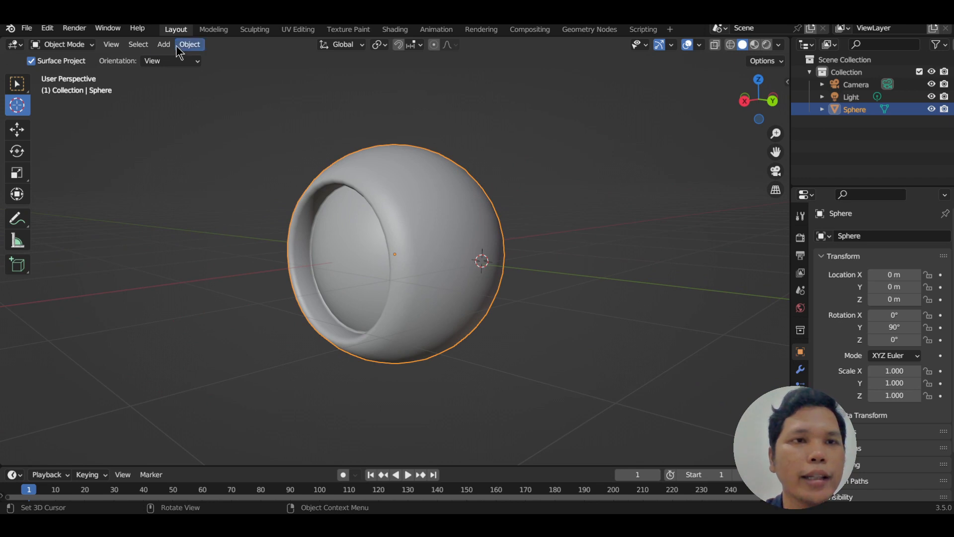
Add a cylinder mesh at the 3D cursor on the sphere's side
click(163, 44)
mouse_move(189, 58)
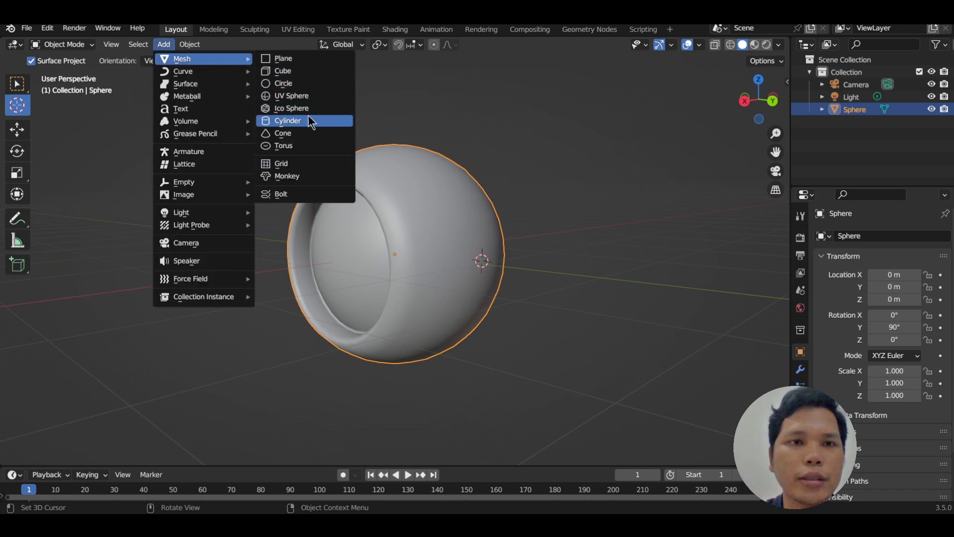
click(288, 120)
scroll(530, 243, down, 3)
scroll(506, 223, up, 3)
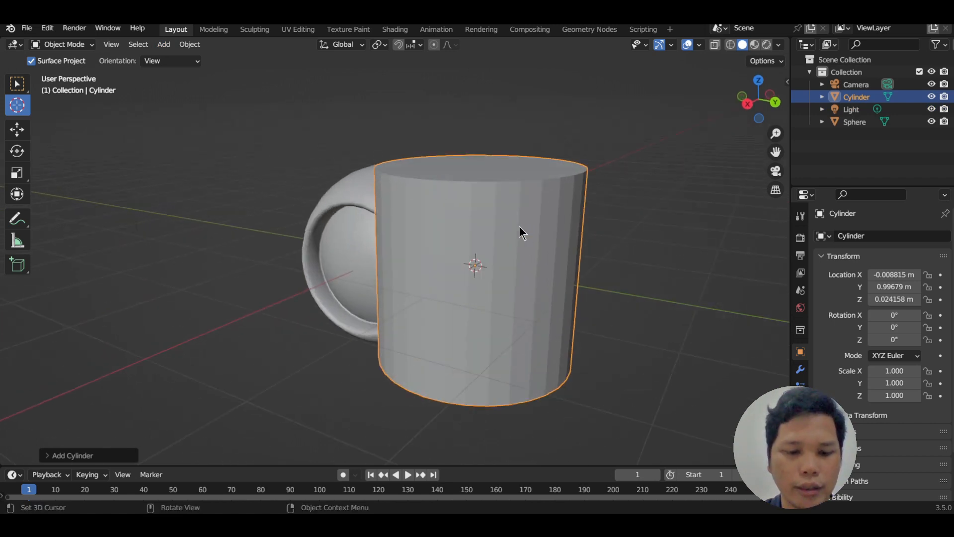
key(r)
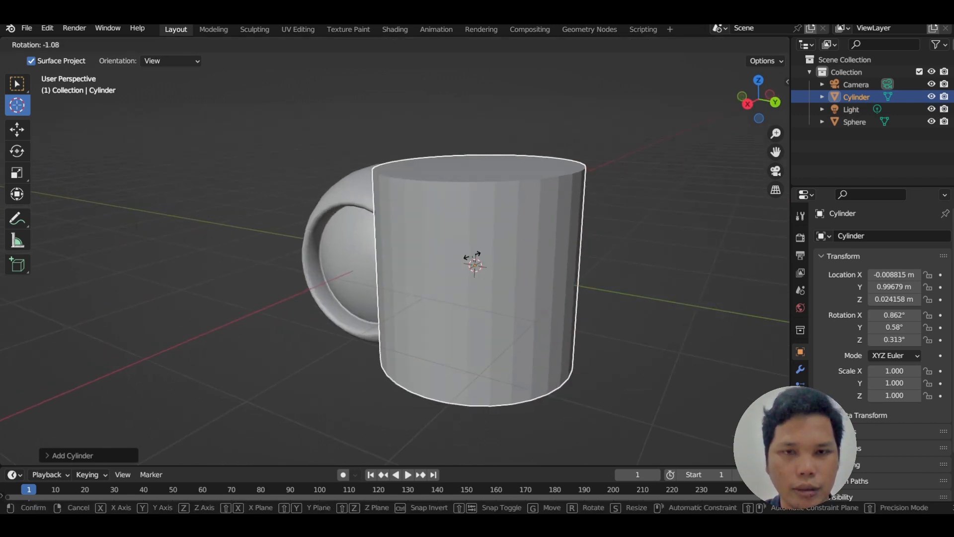
key(x)
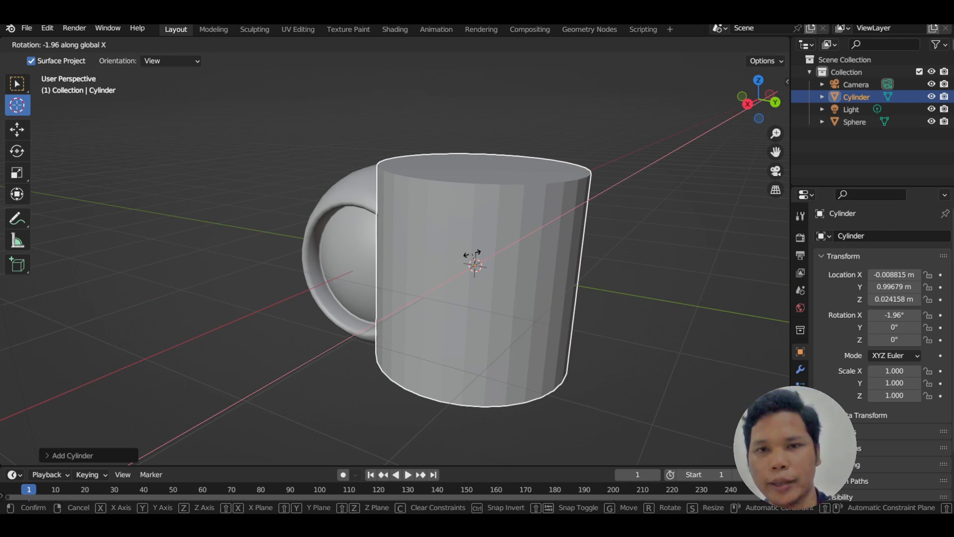
text(900)
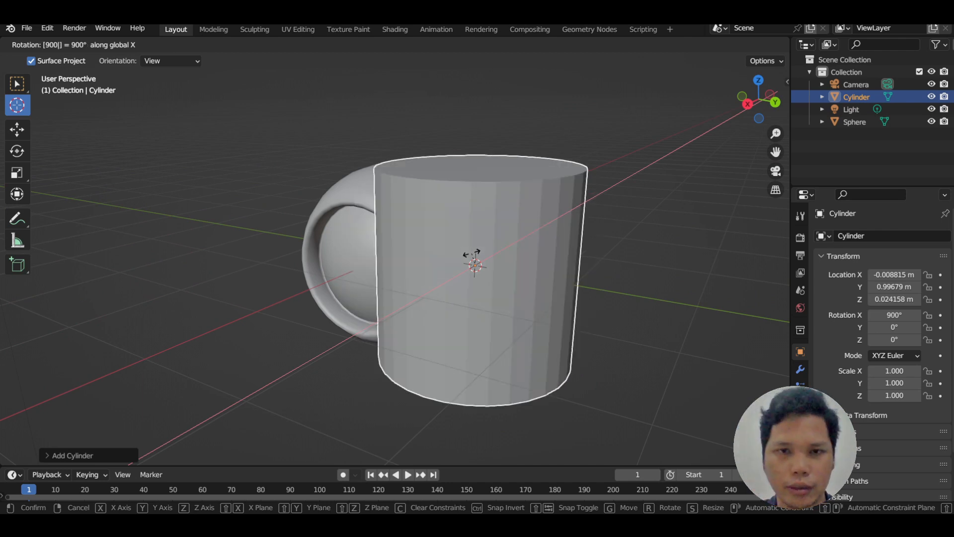
key(Escape)
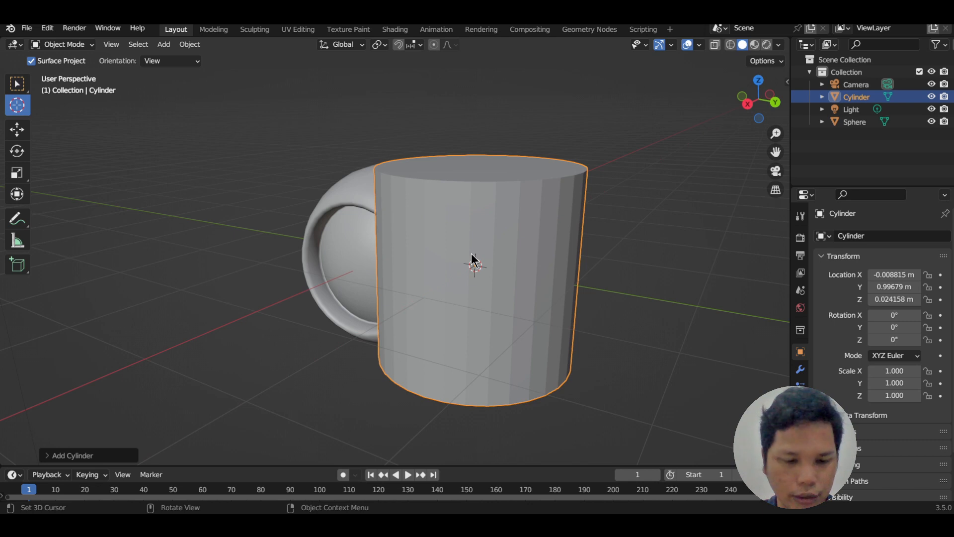
Rotate the cylinder 90° about the global X axis
key(r)
key(x)
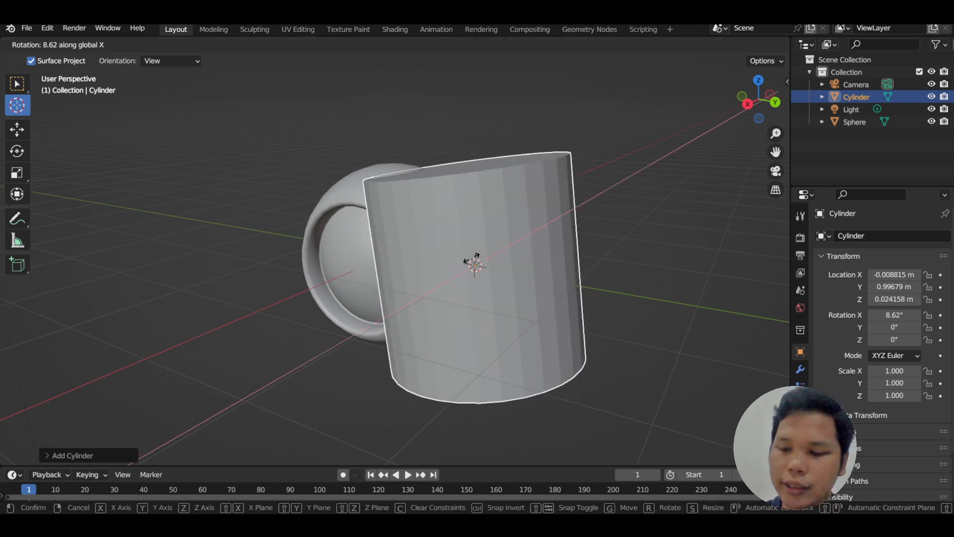
text(90)
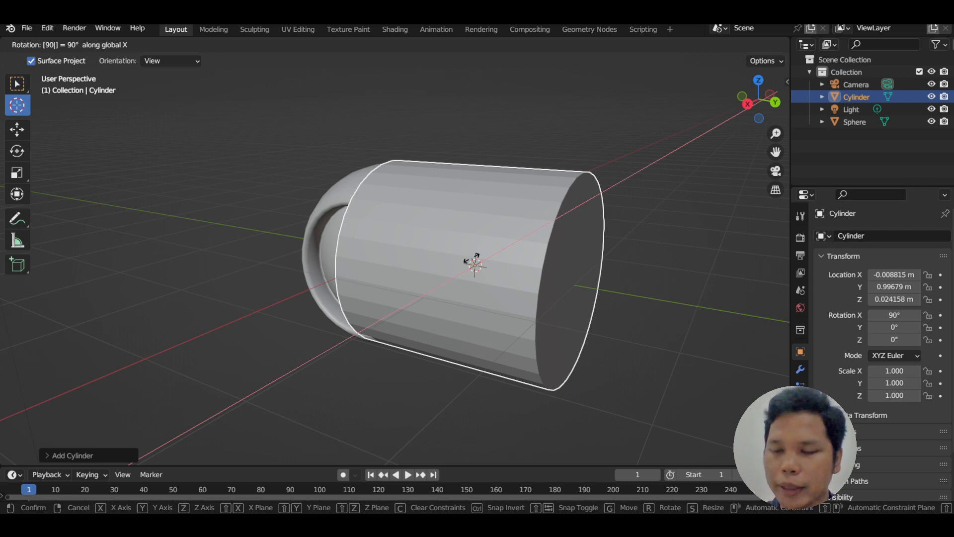
key(Return)
scroll(526, 280, up, 2)
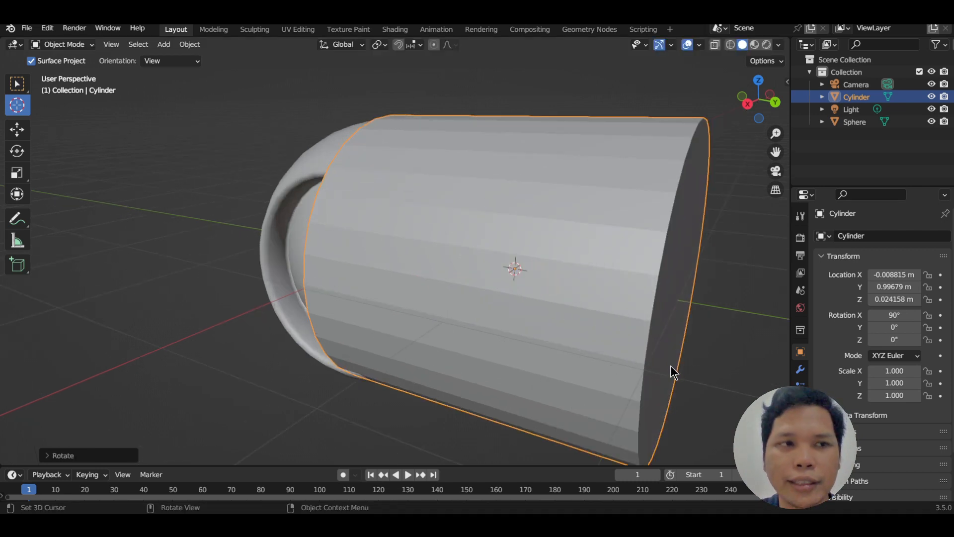
scroll(547, 243, down, 2)
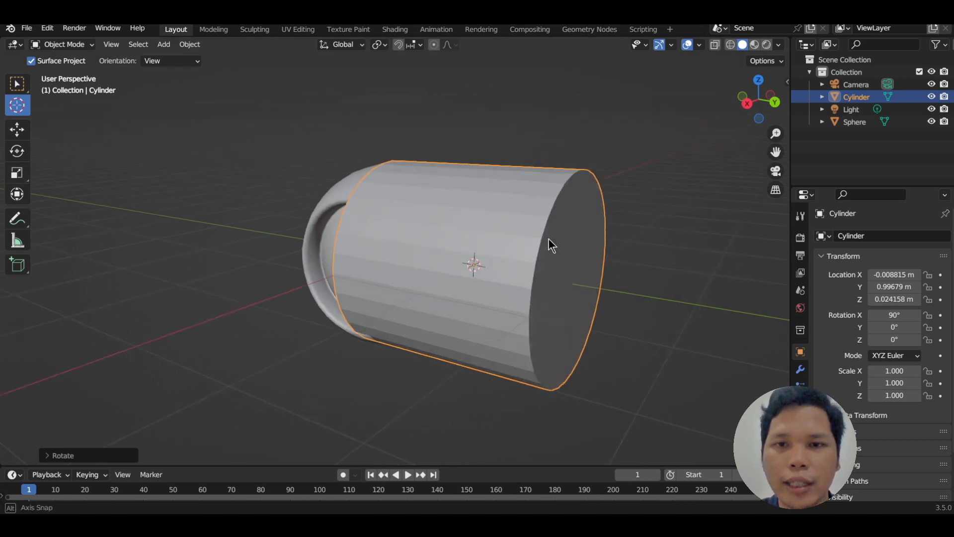
Scale the cylinder down uniformly to about 0.368
middle_drag(631, 292, 632, 285)
key(s)
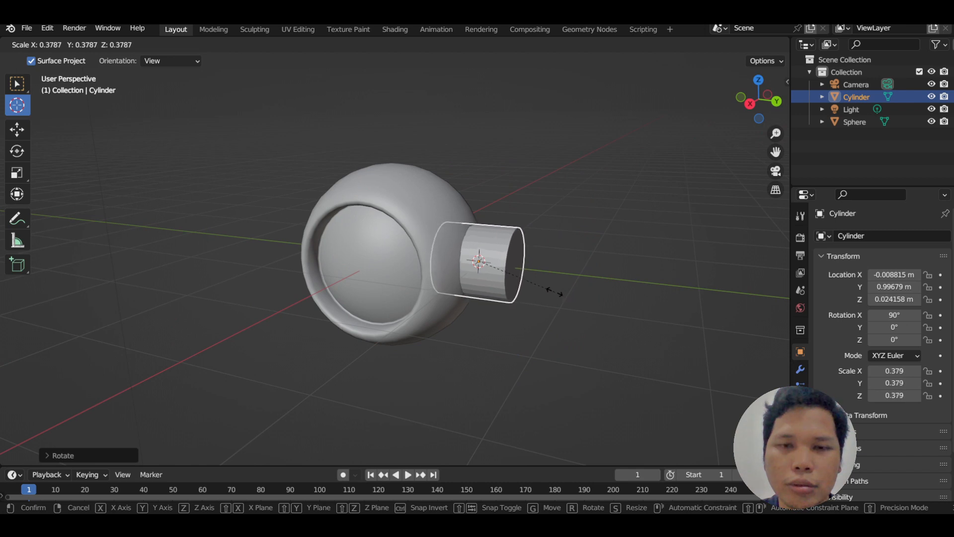
click(571, 290)
scroll(604, 285, up, 3)
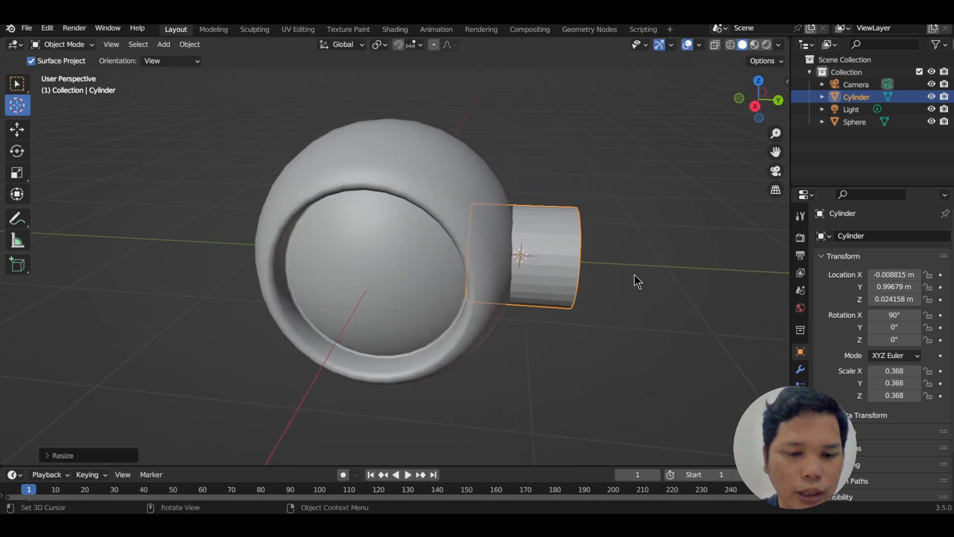
Shorten the cylinder along the global Y axis, bringing its Z scale to about 0.226
middle_drag(634, 274, 576, 265)
key(s)
key(y)
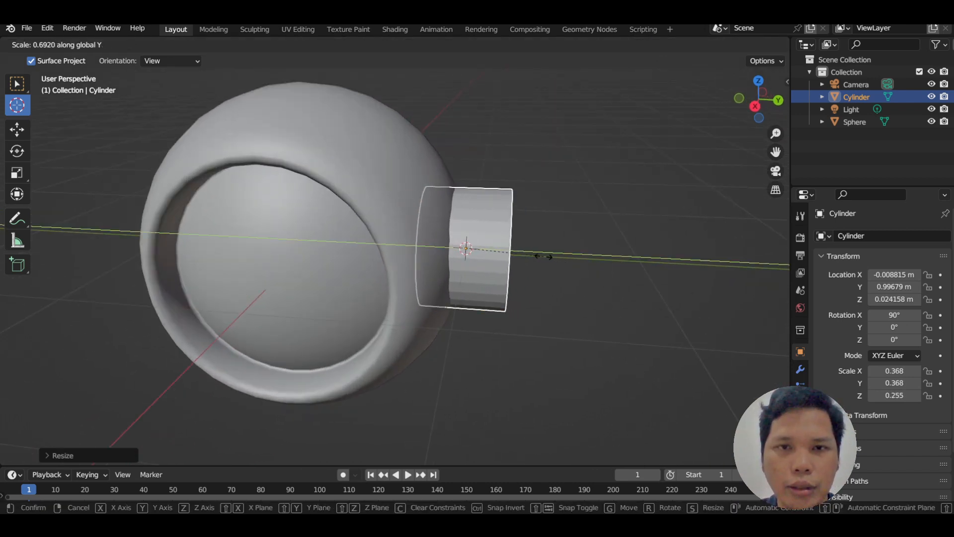
click(535, 251)
Move the cylinder along the Y axis into the sphere, to a Y location of about 0.962 m
key(g)
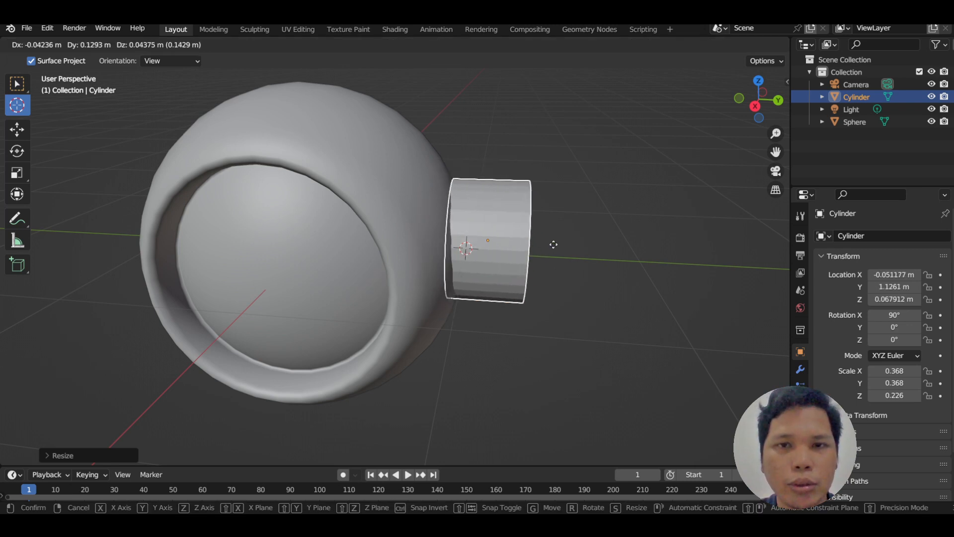
key(Escape)
click(25, 129)
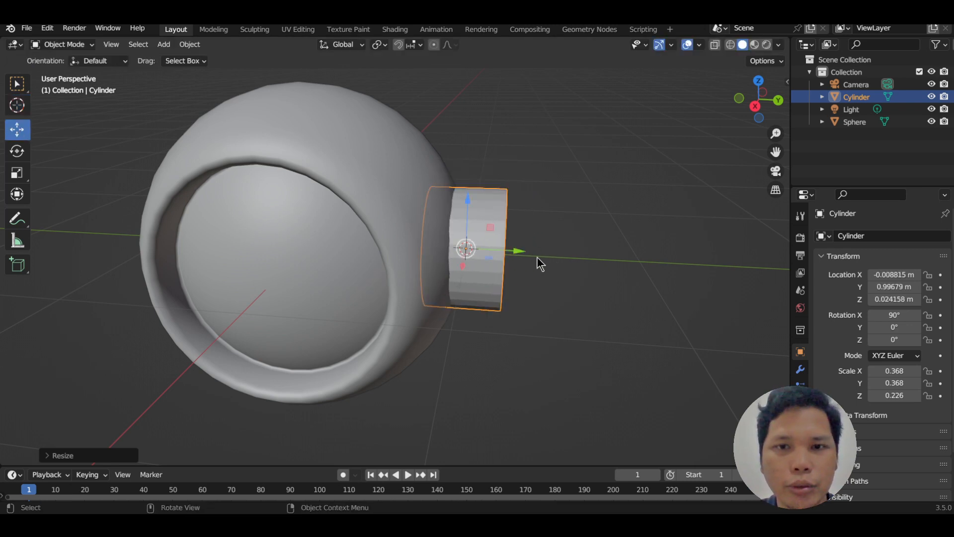
drag(536, 256, 532, 261)
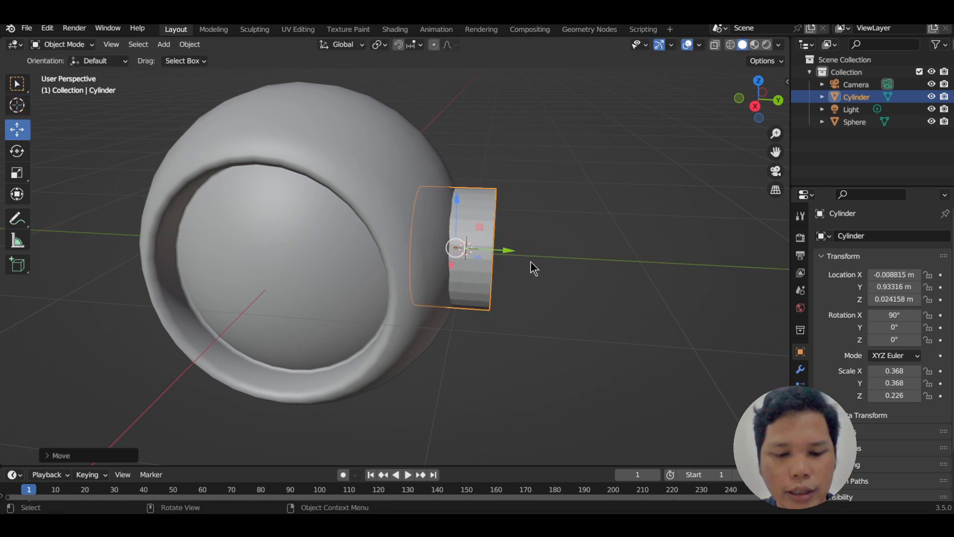
key(g)
key(y)
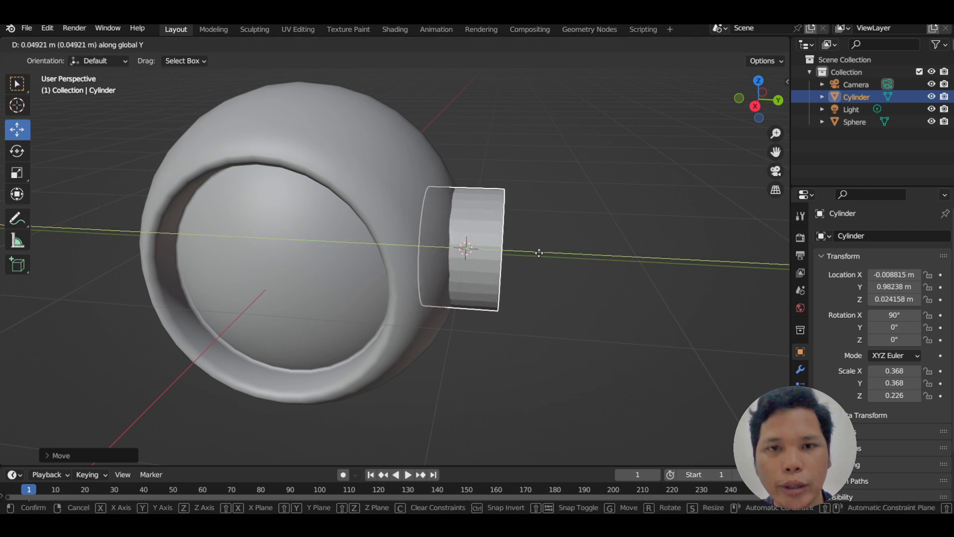
click(536, 256)
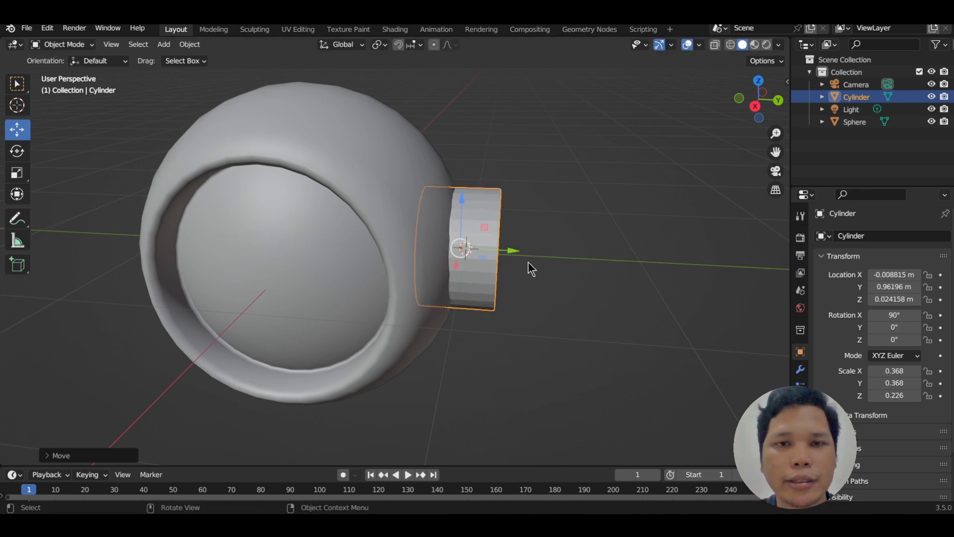
Add a Mirror modifier to the cylinder with the Sphere as mirror object
mouse_move(528, 262)
middle_down()
mouse_move(386, 255)
mouse_move(511, 271)
mouse_move(510, 261)
middle_up()
click(800, 369)
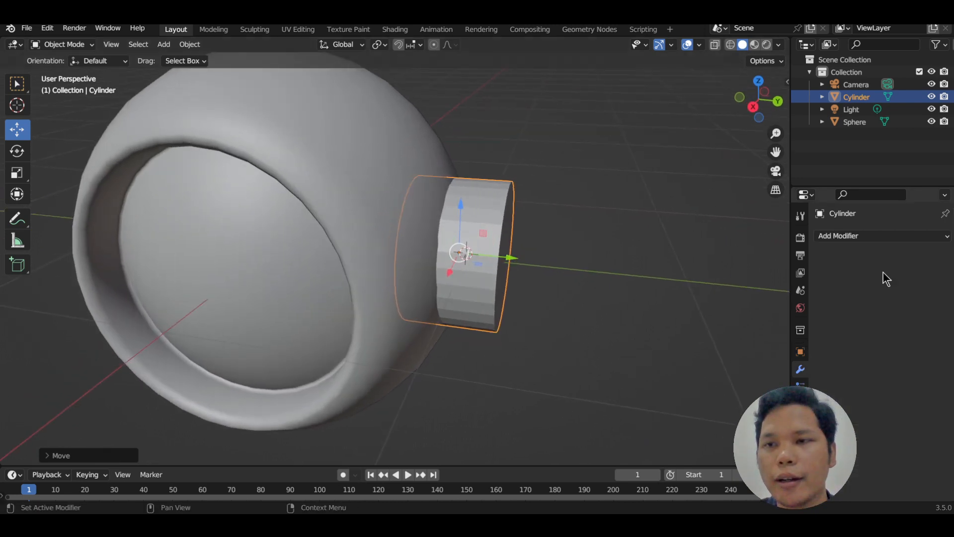
click(867, 237)
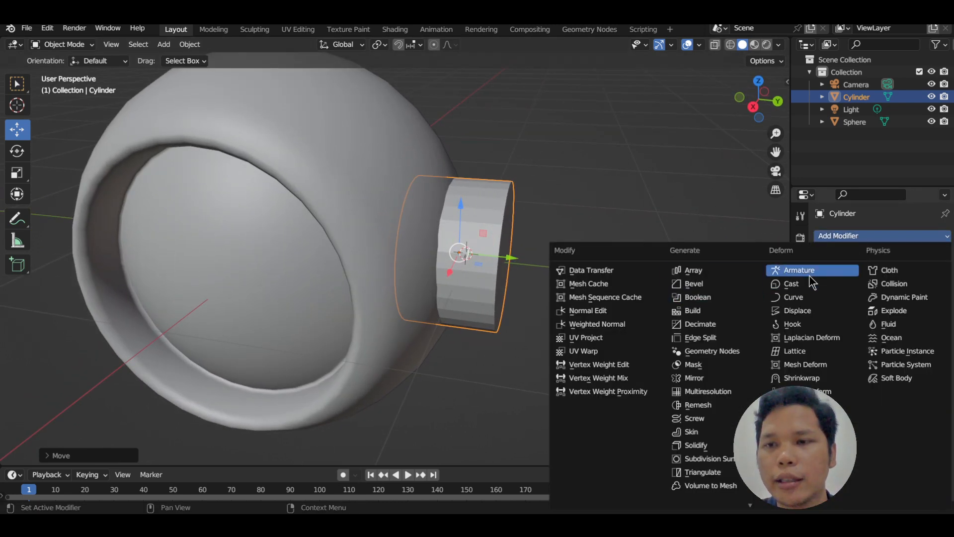
click(707, 377)
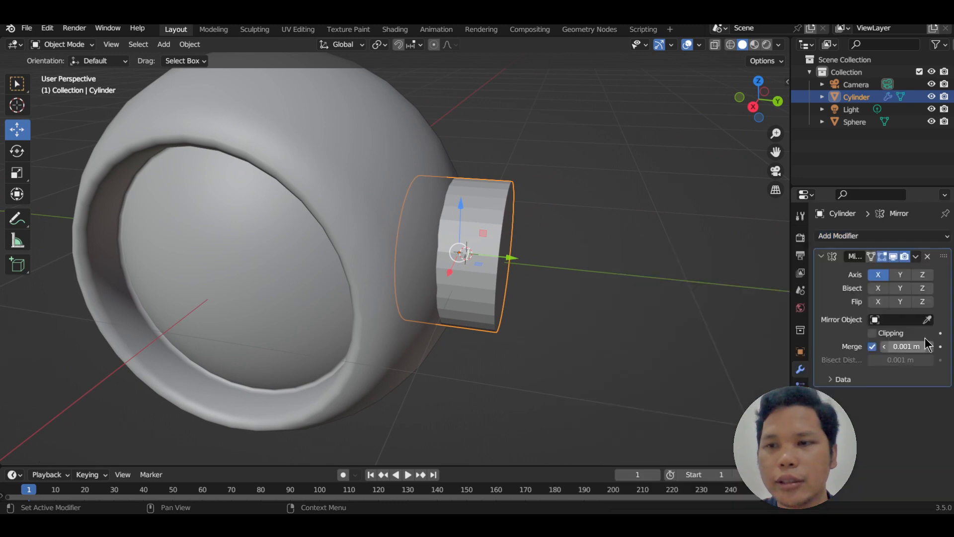
click(928, 320)
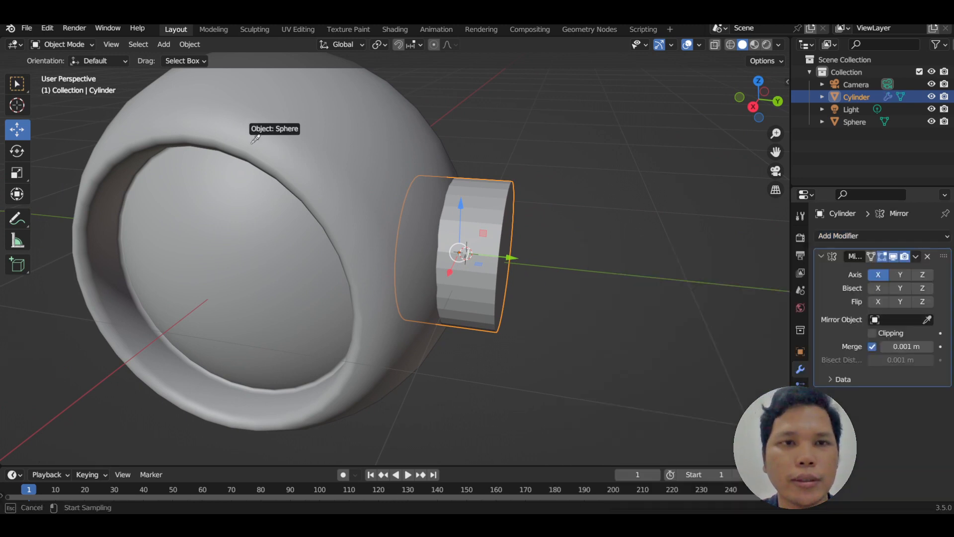
click(255, 139)
scroll(326, 188, down, 4)
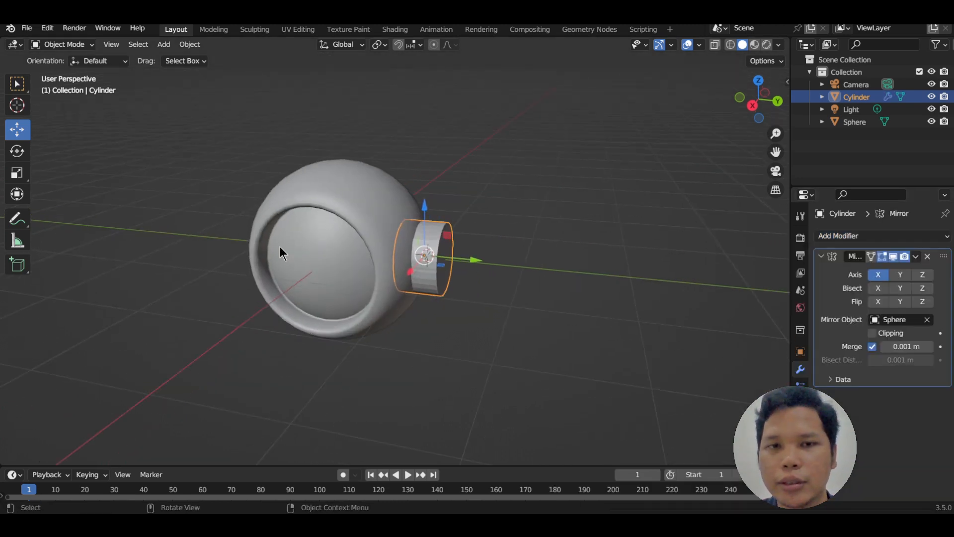
Set the Mirror modifier to mirror only across the Y axis
click(897, 275)
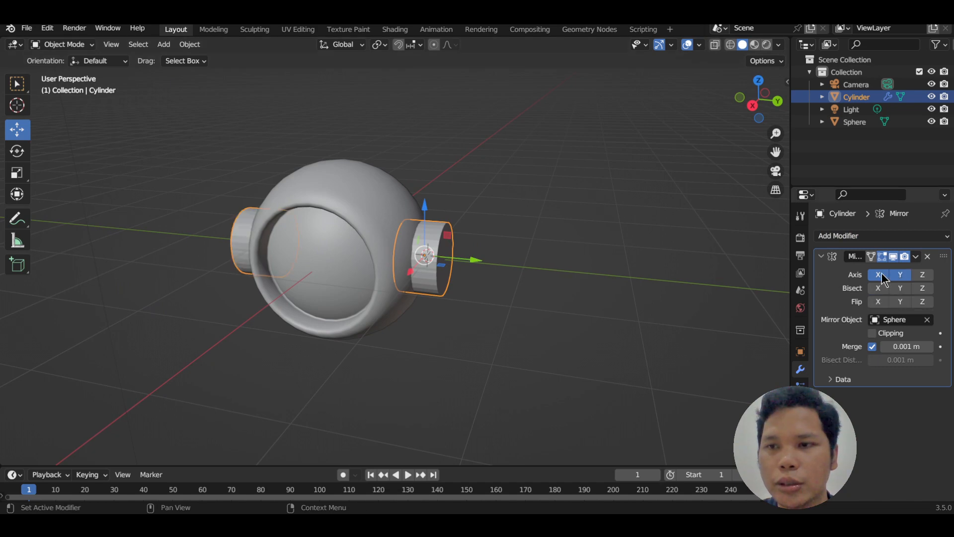
click(882, 273)
scroll(345, 278, up, 1)
middle_drag(344, 278, 352, 274)
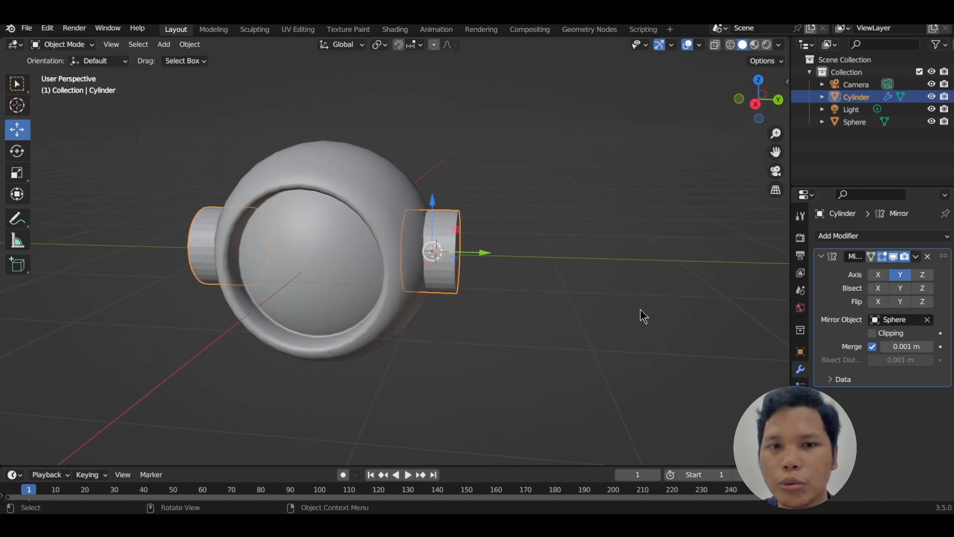
Enter Edit Mode on the cylinder and clear its mesh selection
middle_drag(640, 312, 458, 260)
scroll(482, 281, up, 2)
scroll(311, 200, up, 2)
click(62, 44)
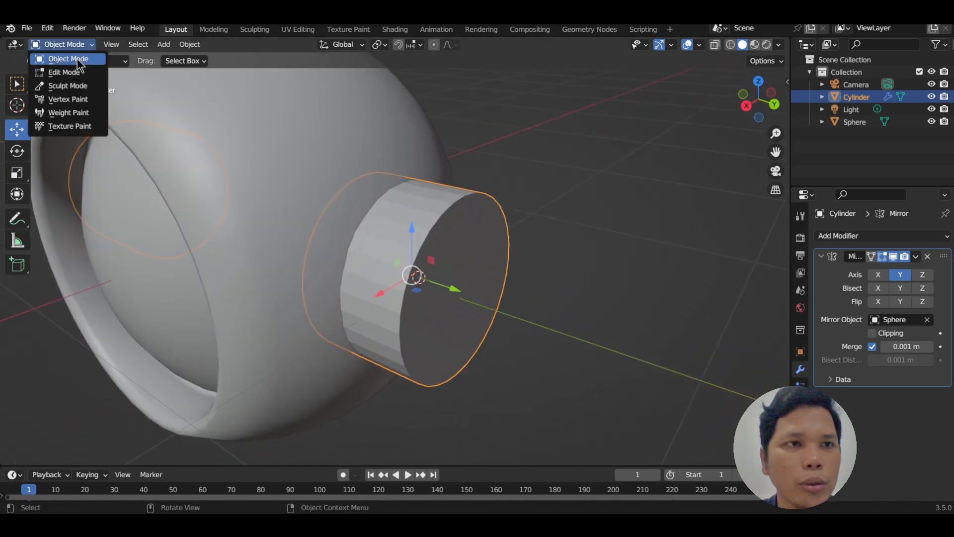
click(72, 69)
key(alt+a)
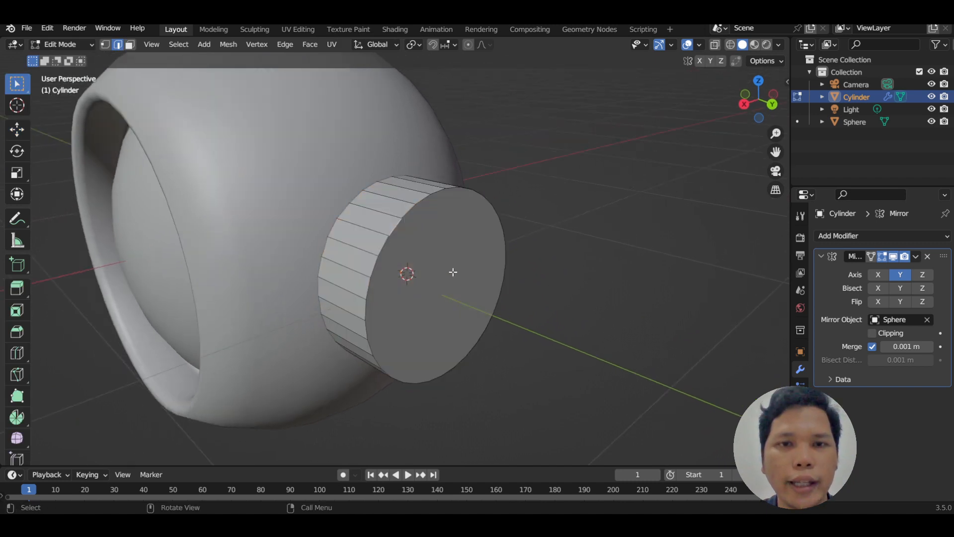
Bevel the rim of the cylinder's outer end face with one segment
middle_drag(453, 273, 498, 305)
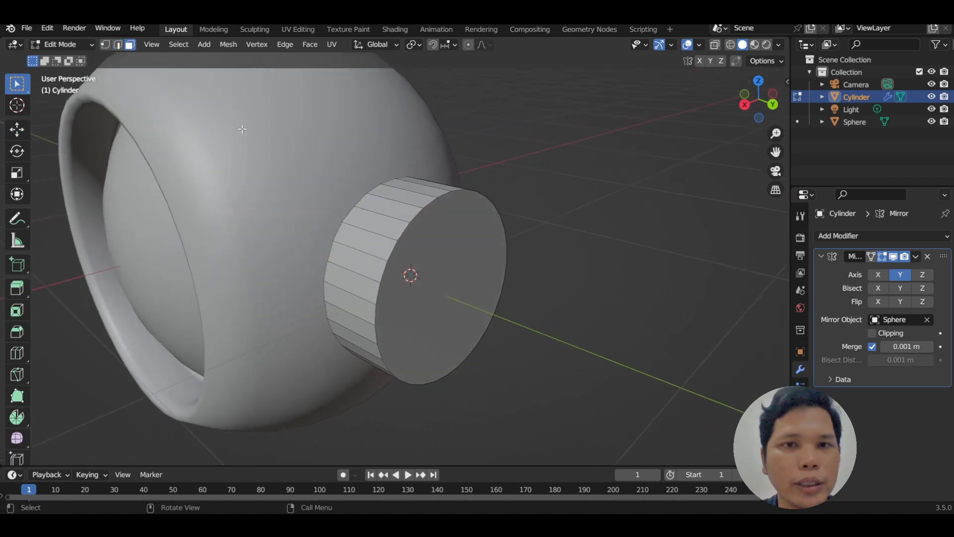
click(423, 243)
middle_drag(147, 282, 298, 296)
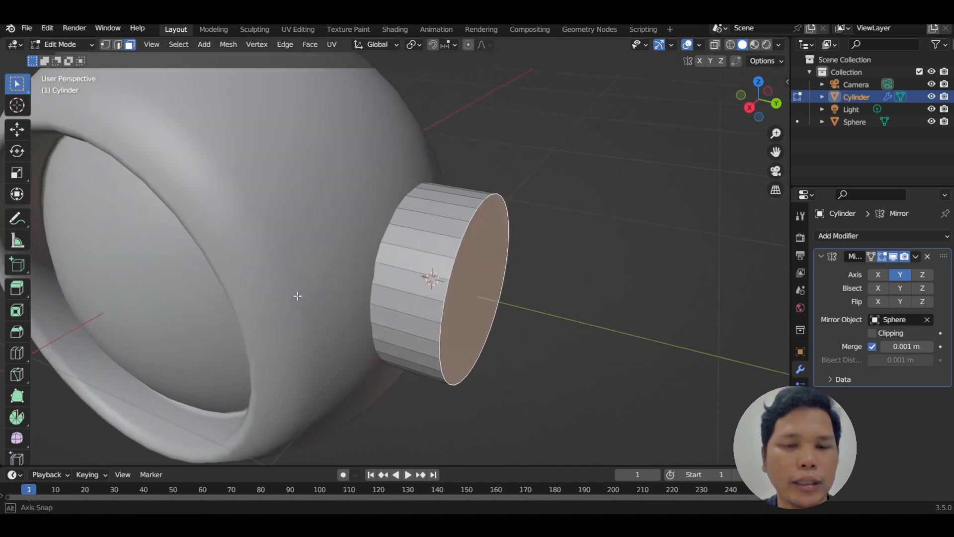
middle_drag(452, 242, 463, 242)
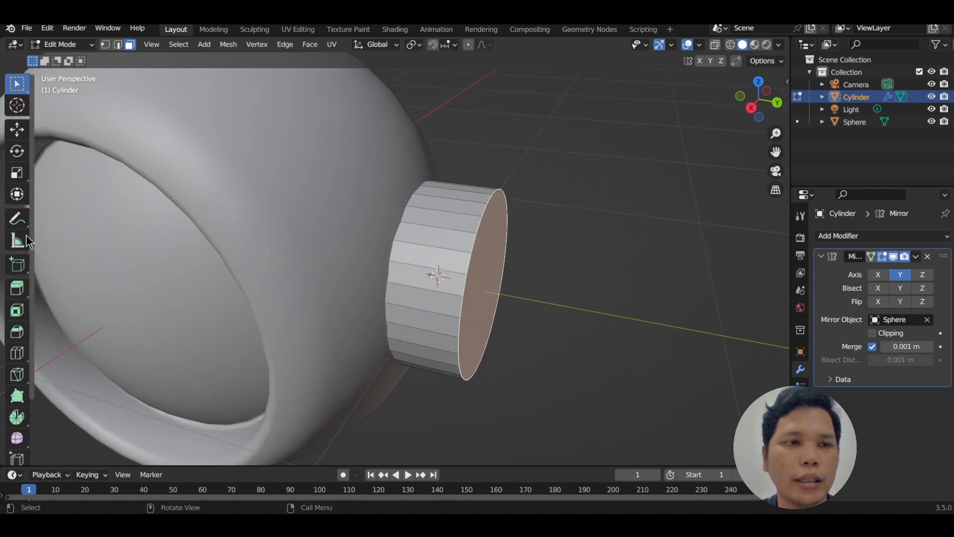
click(19, 333)
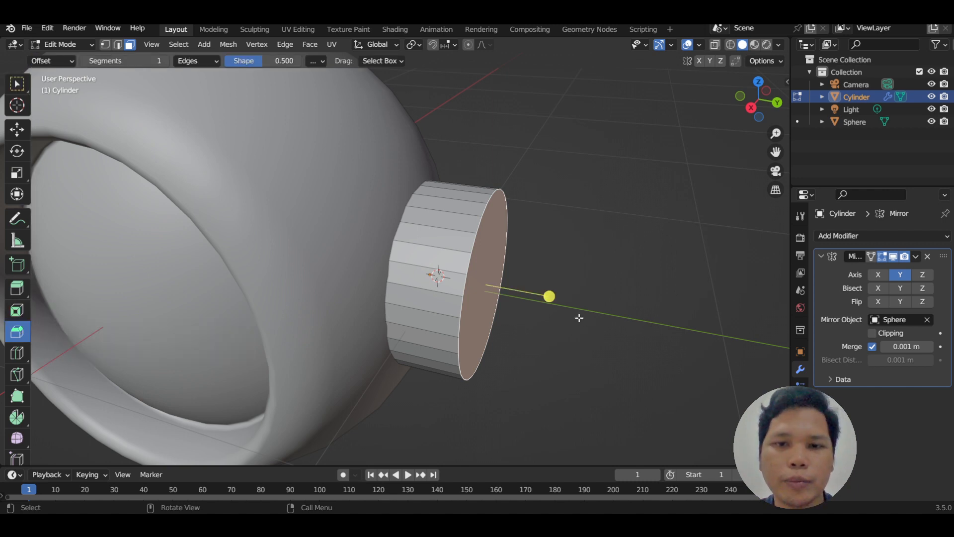
drag(550, 296, 584, 310)
middle_drag(498, 272, 501, 268)
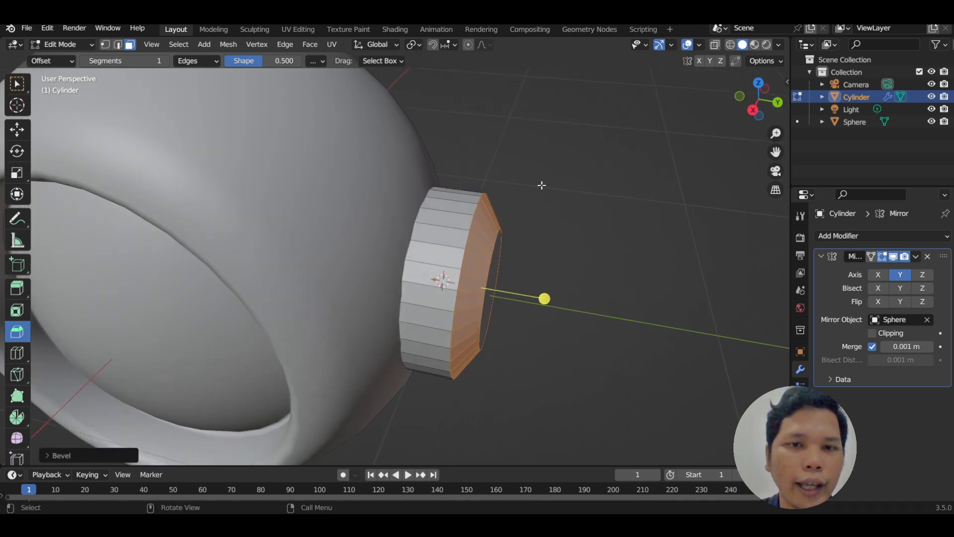
Add a loop cut around the cylinder's side and slide it toward the bevelled outer end
key(ctrl+r)
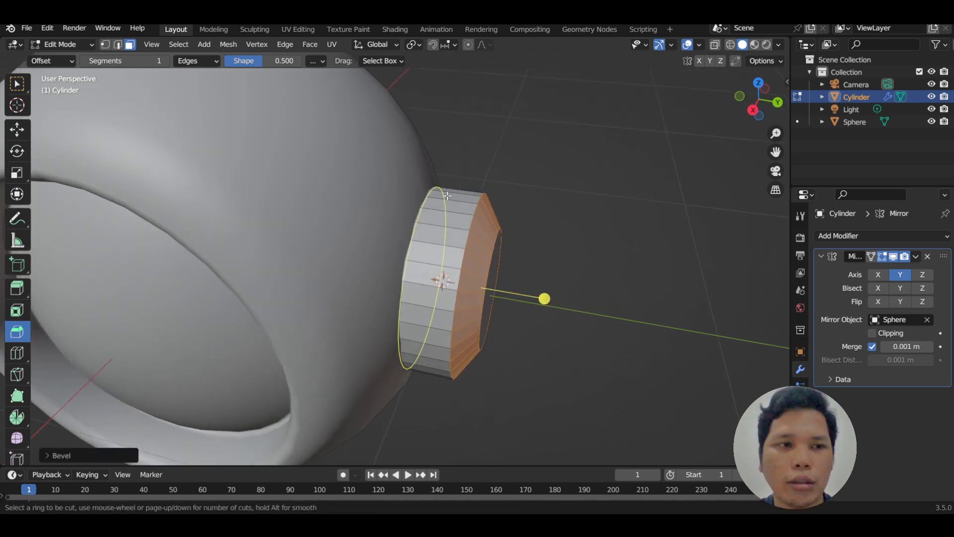
click(448, 196)
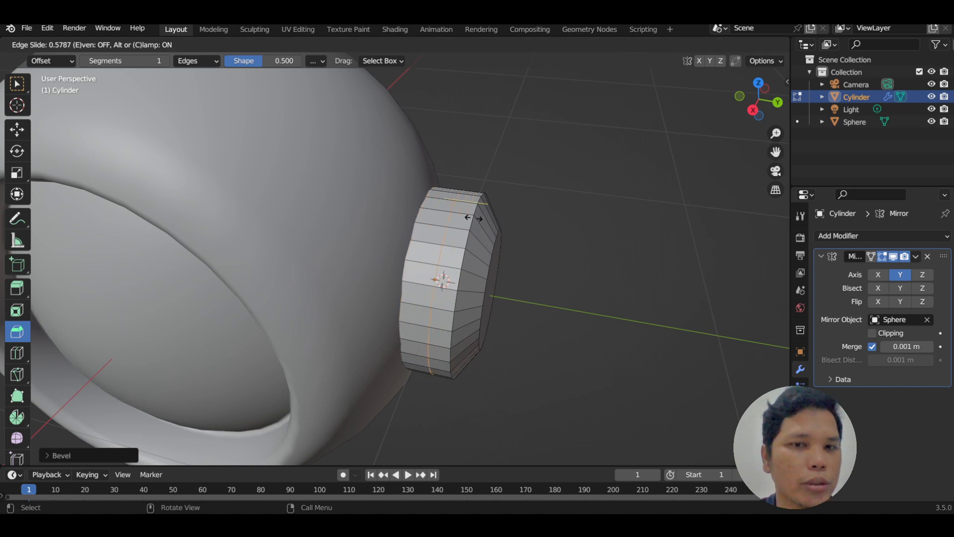
click(472, 231)
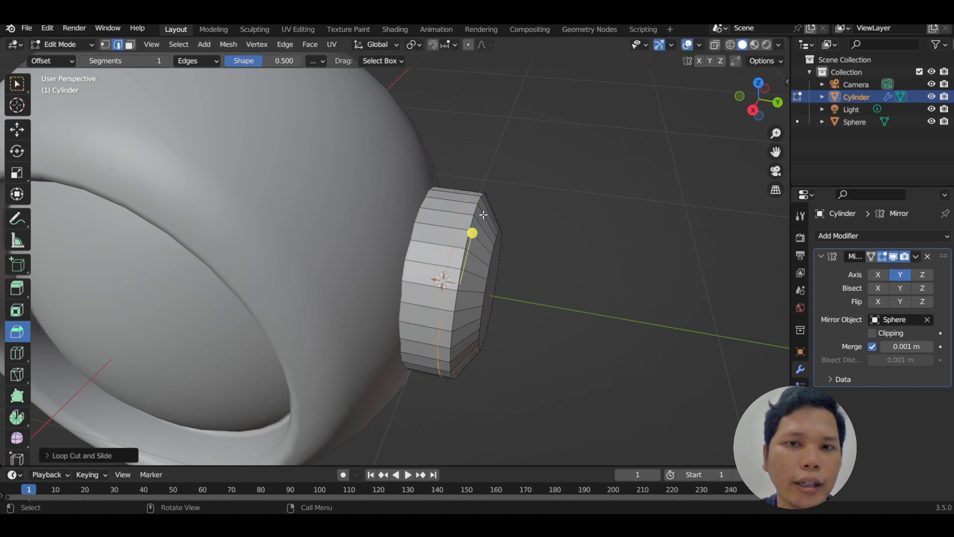
Add a second loop cut around the part of the cylinder embedded in the sphere
click(18, 353)
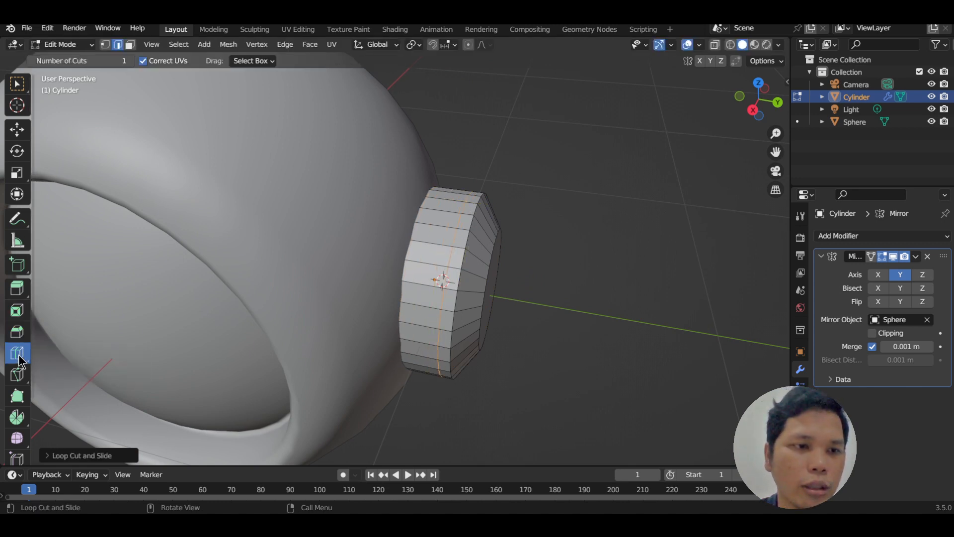
click(408, 220)
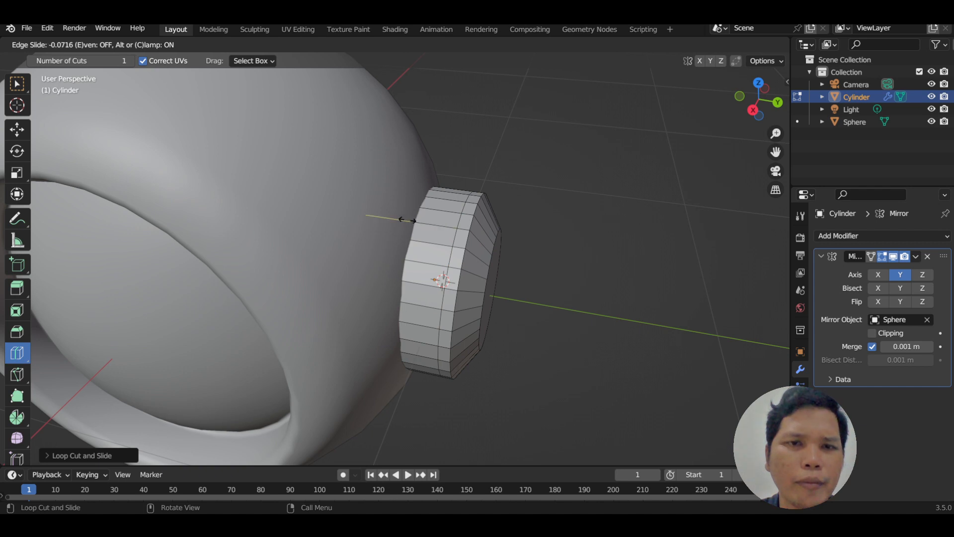
click(391, 219)
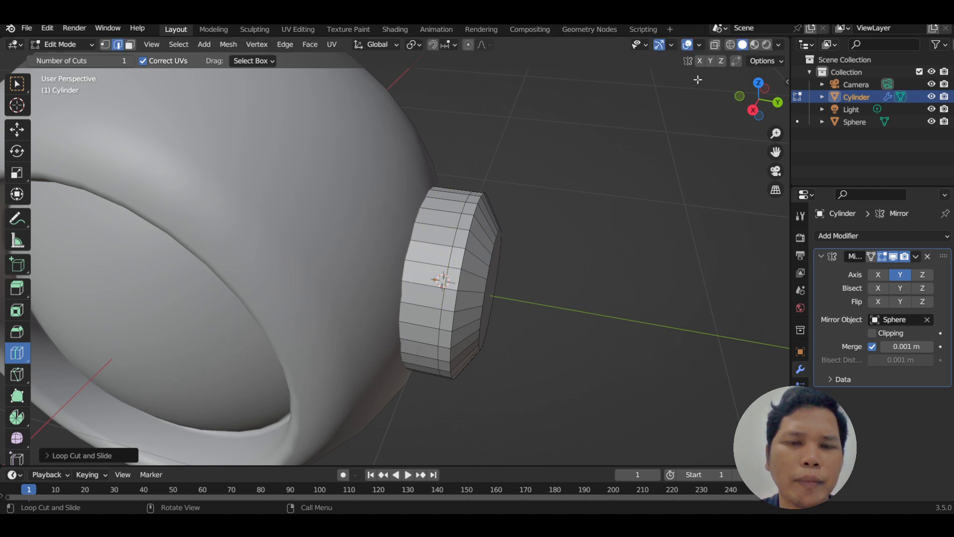
Switch to face selection and select two adjacent faces on the upper side of the cylinder
click(17, 83)
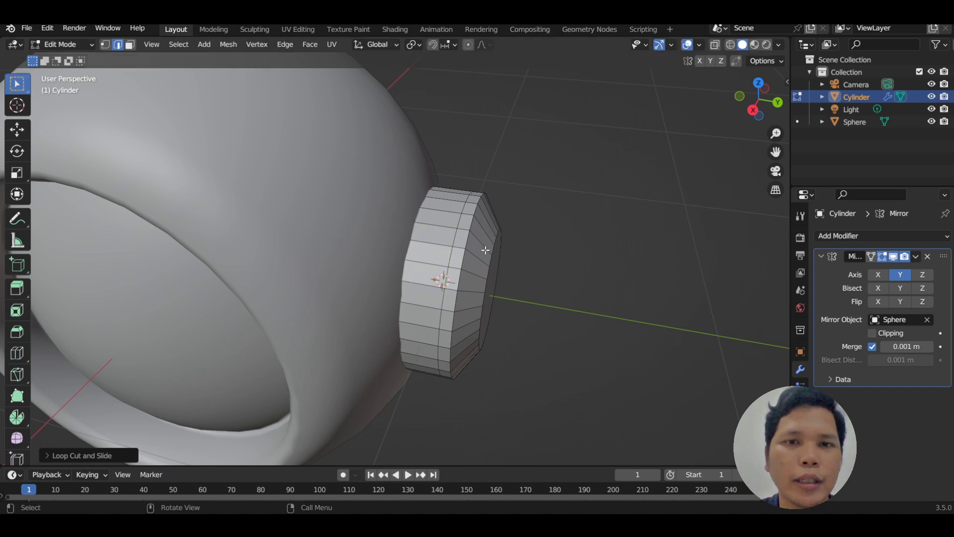
middle_drag(452, 203, 141, 147)
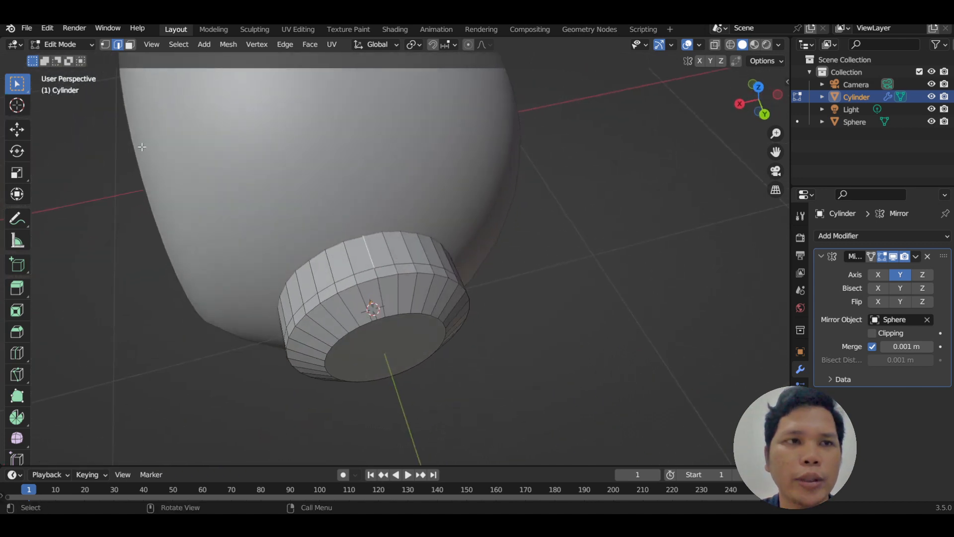
click(130, 45)
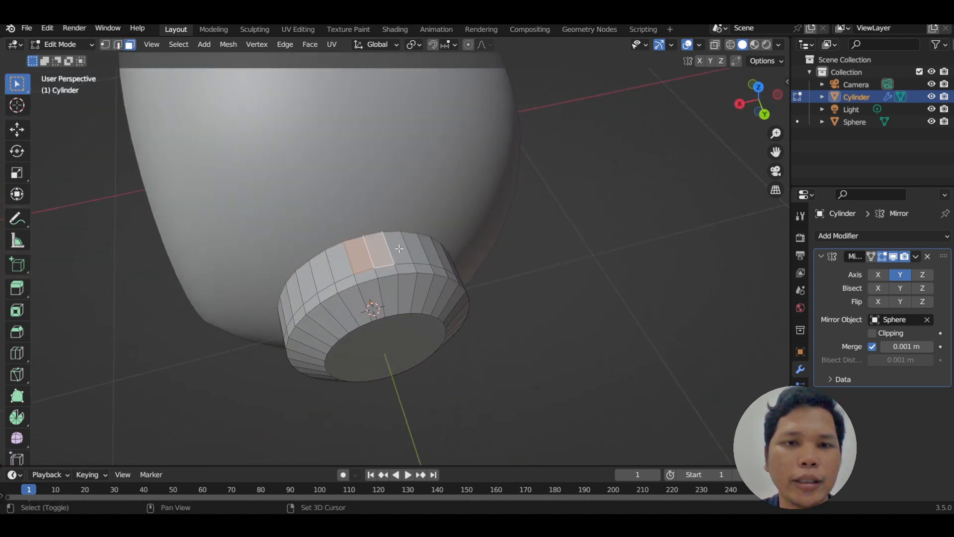
middle_drag(399, 249, 444, 259)
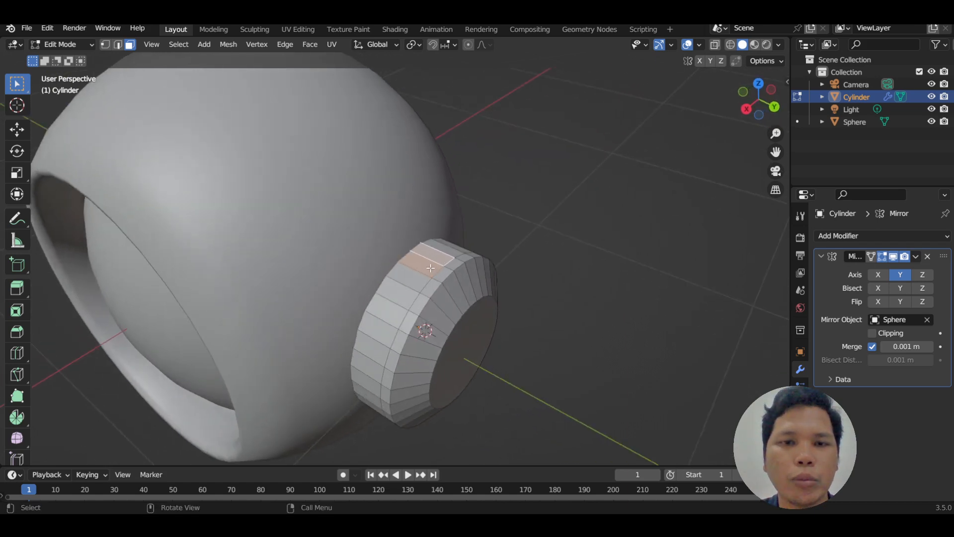
scroll(431, 268, down, 1)
Try to extrude the two selected faces upward into a tall bar, and undo the extrusion
click(22, 294)
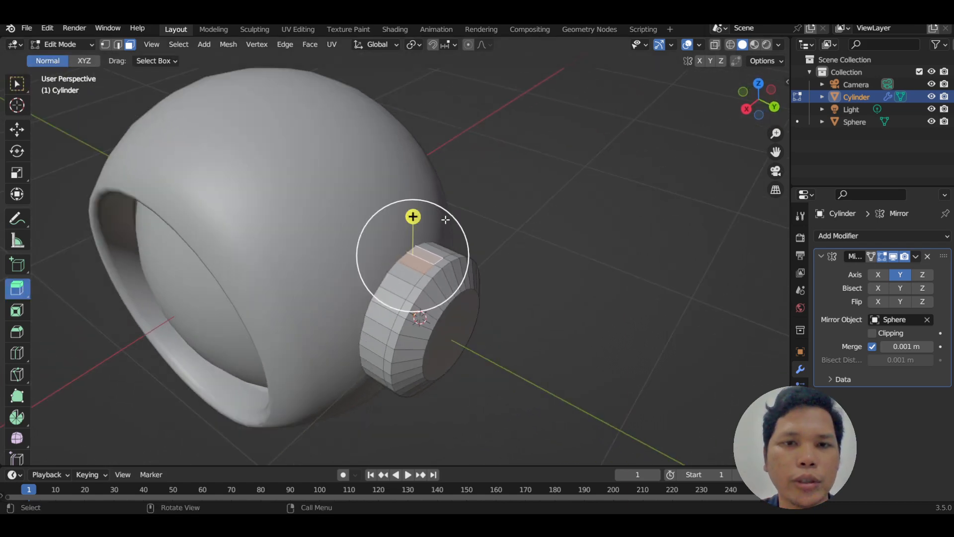
drag(418, 216, 403, 88)
scroll(480, 210, down, 3)
middle_drag(481, 211, 437, 226)
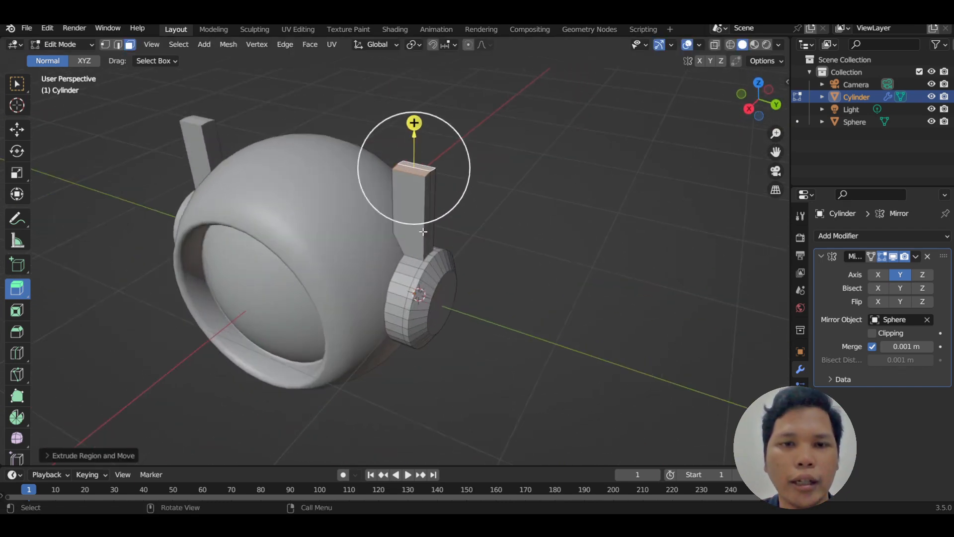
scroll(424, 233, up, 2)
key(ctrl+z)
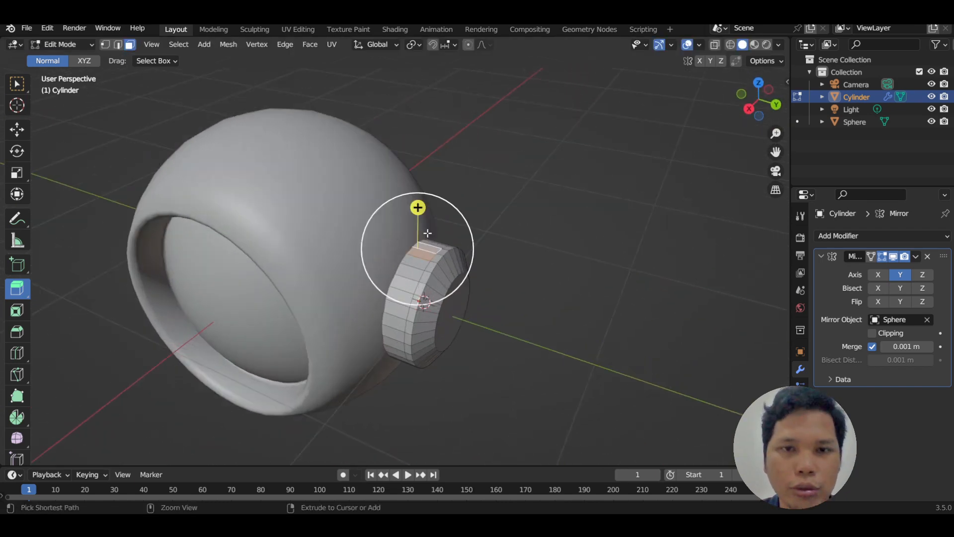
In wireframe shading, select the ring of faces at the cylinder's embedded end and move it about 0.07 m inward along Y
click(731, 45)
scroll(496, 209, up, 4)
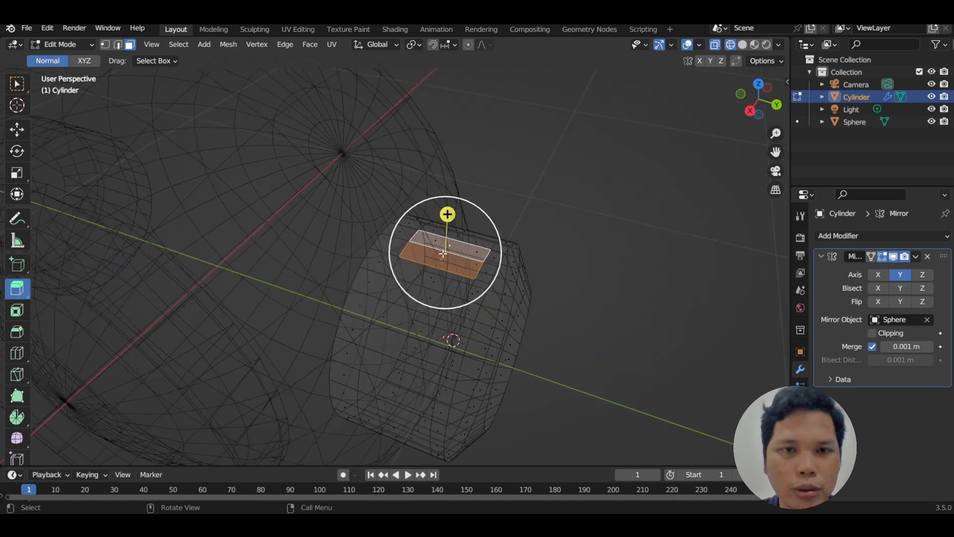
middle_drag(443, 253, 403, 247)
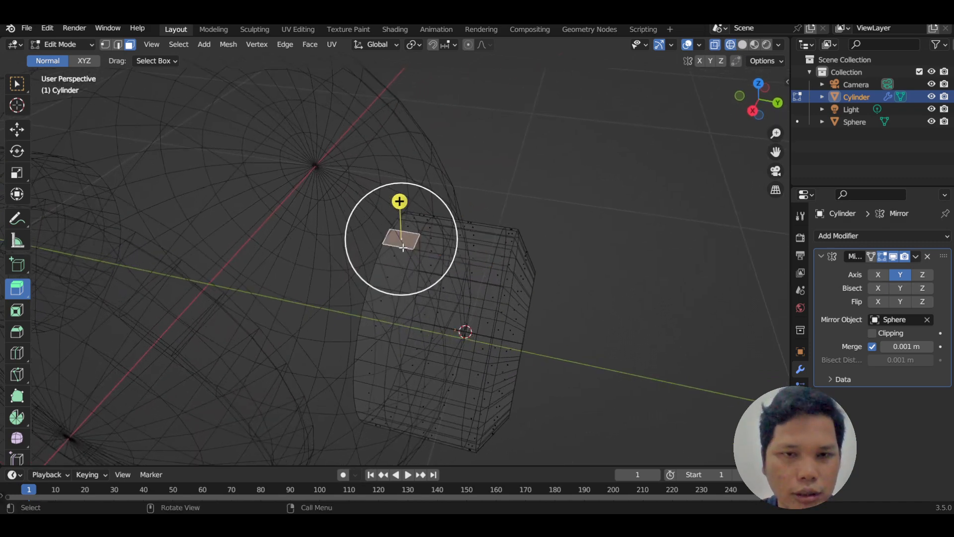
alt+click(403, 247)
key(g)
key(y)
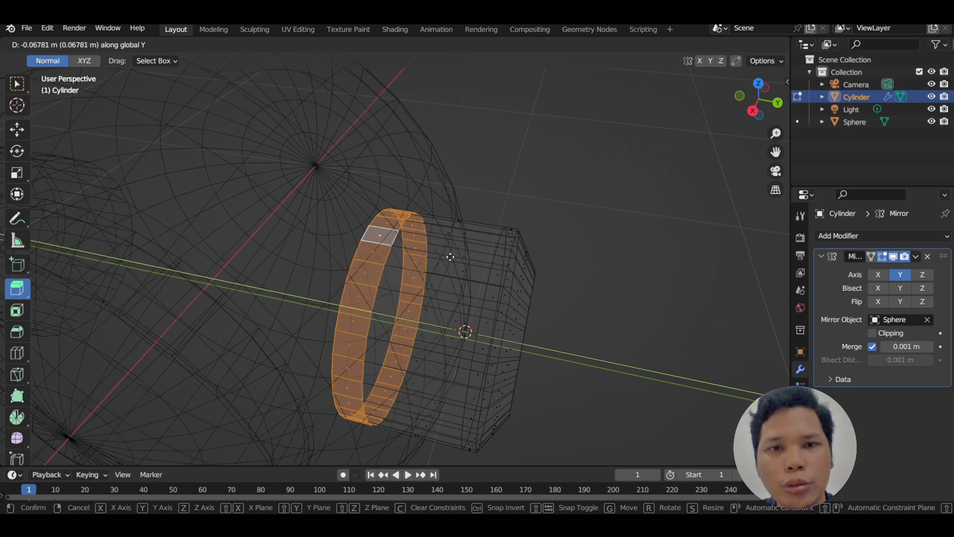
click(447, 257)
Return to solid shading, select two adjacent faces on the cylinder's upper side and extrude them upward into a tall bar
click(456, 229)
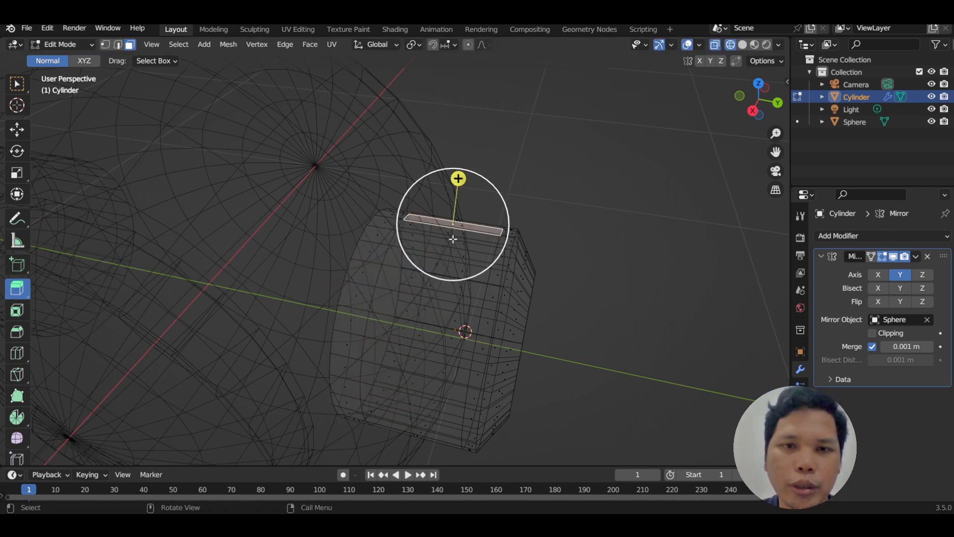
click(743, 46)
middle_drag(620, 180, 573, 200)
shift+click(422, 272)
scroll(424, 271, down, 4)
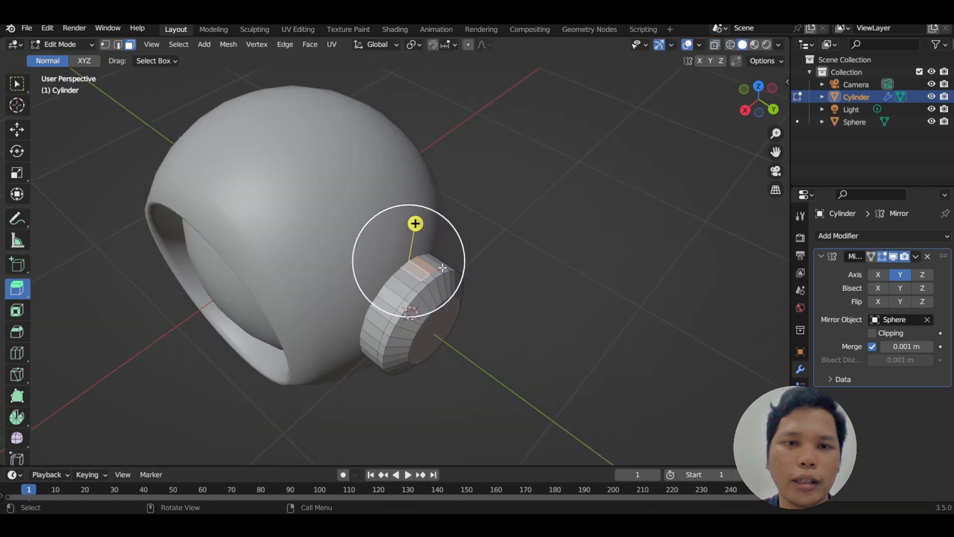
middle_drag(439, 268, 511, 260)
scroll(367, 232, up, 2)
click(353, 252)
shift+click(374, 250)
key(e)
click(377, 101)
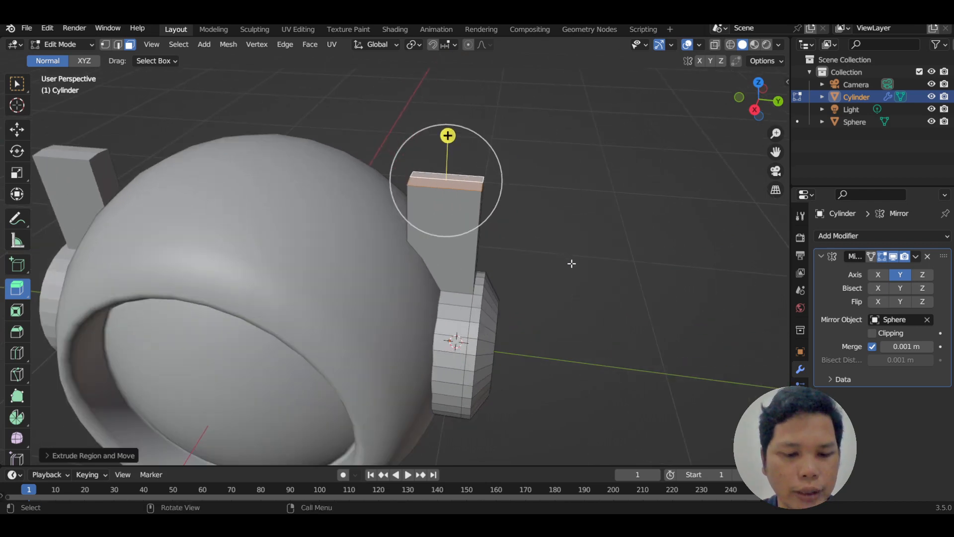
Scale down the extruded bar's end faces so it tapers into an antenna, and return to Object Mode
key(s)
click(480, 216)
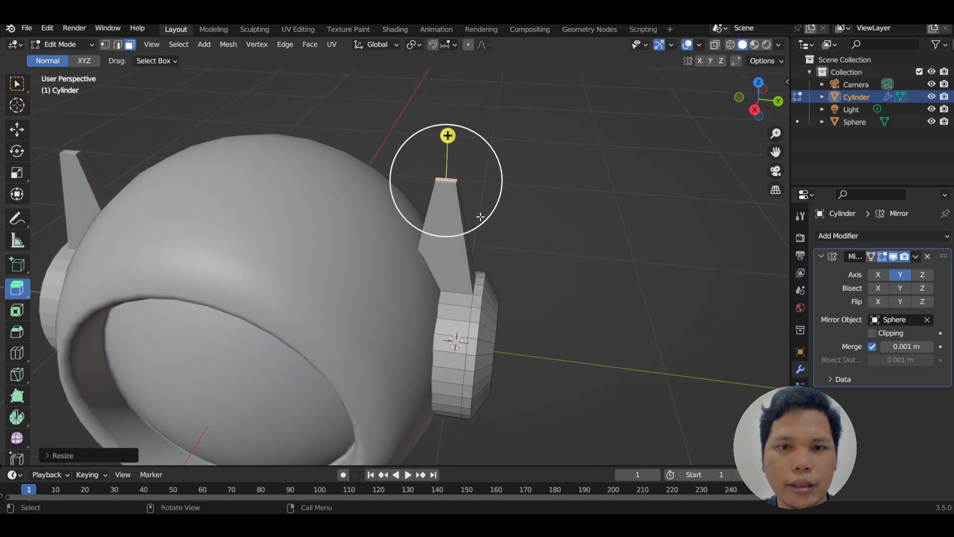
middle_drag(550, 279, 537, 211)
scroll(490, 259, down, 3)
middle_drag(490, 260, 487, 342)
scroll(485, 346, up, 2)
key(Tab)
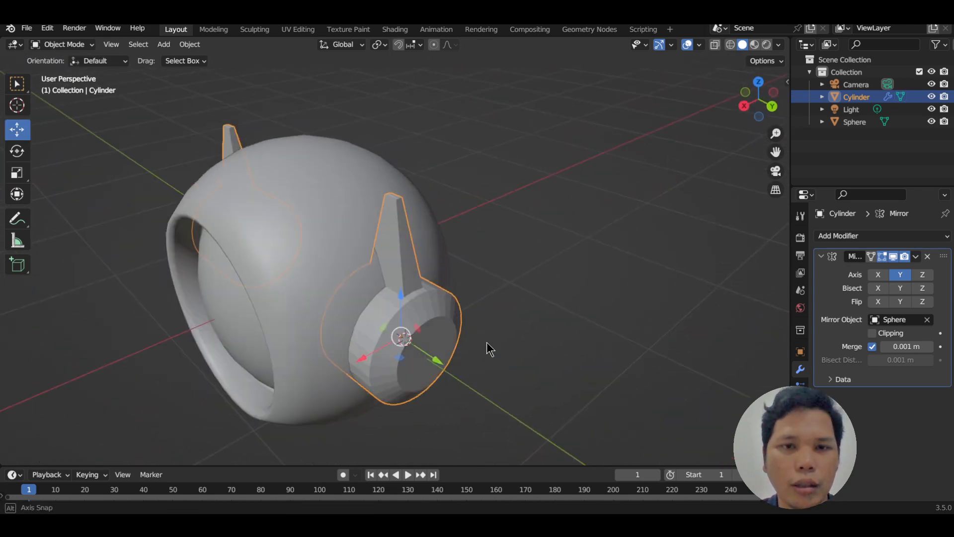
click(308, 237)
middle_drag(380, 293, 392, 309)
middle_drag(363, 240, 369, 267)
scroll(416, 289, up, 2)
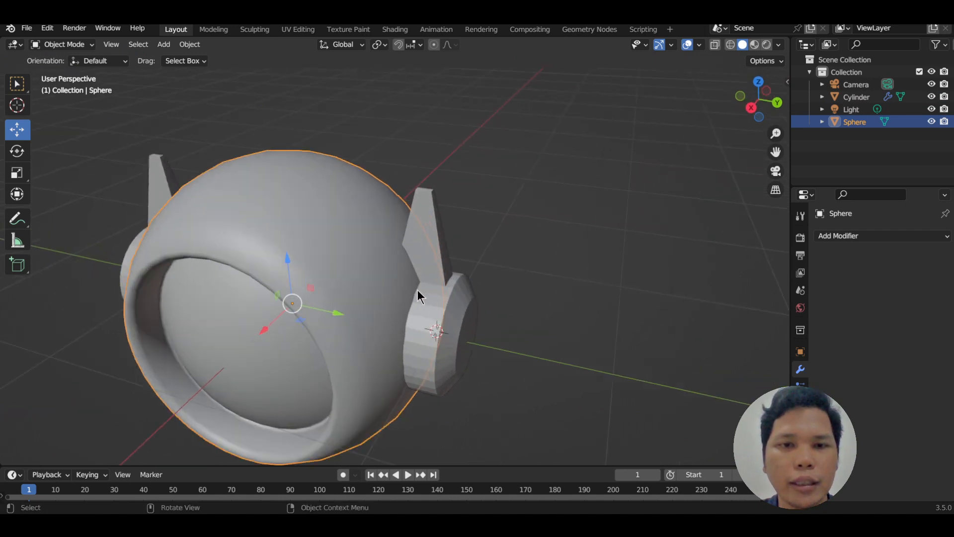
middle_drag(418, 291, 406, 266)
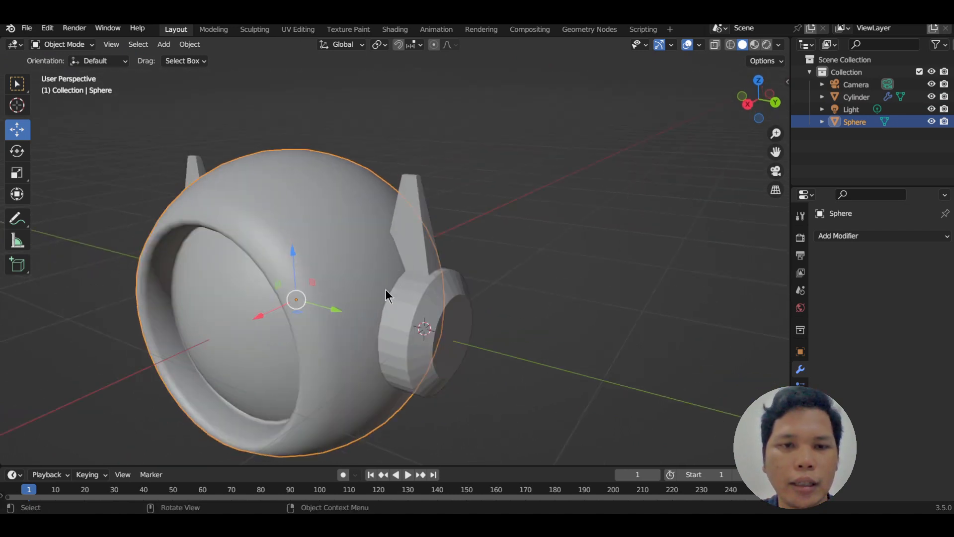
scroll(427, 251, down, 3)
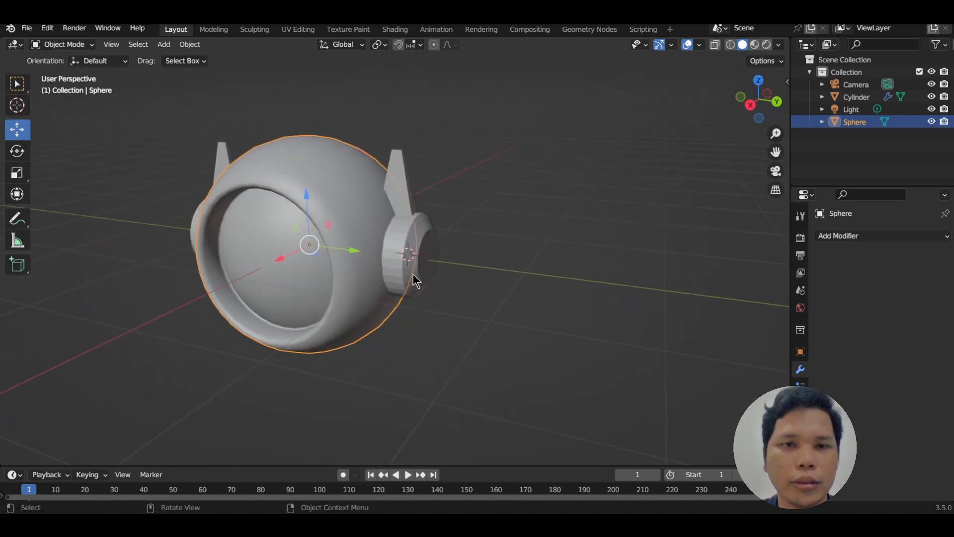
In Edit Mode on the cylinder, lengthen the antenna by moving its tip faces up along Z and scale the tip to about 1.17
middle_drag(413, 274, 407, 220)
click(414, 251)
key(Tab)
scroll(425, 234, up, 4)
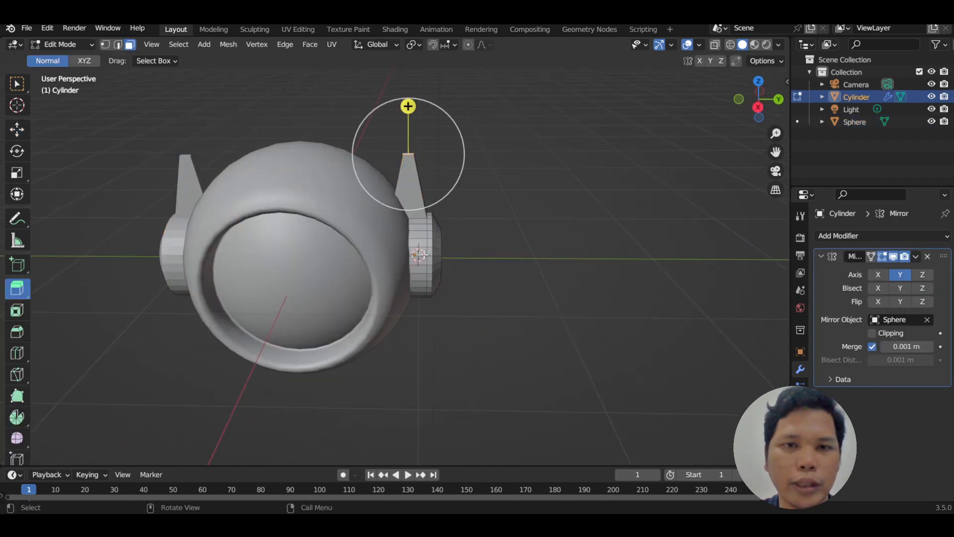
key(g)
key(z)
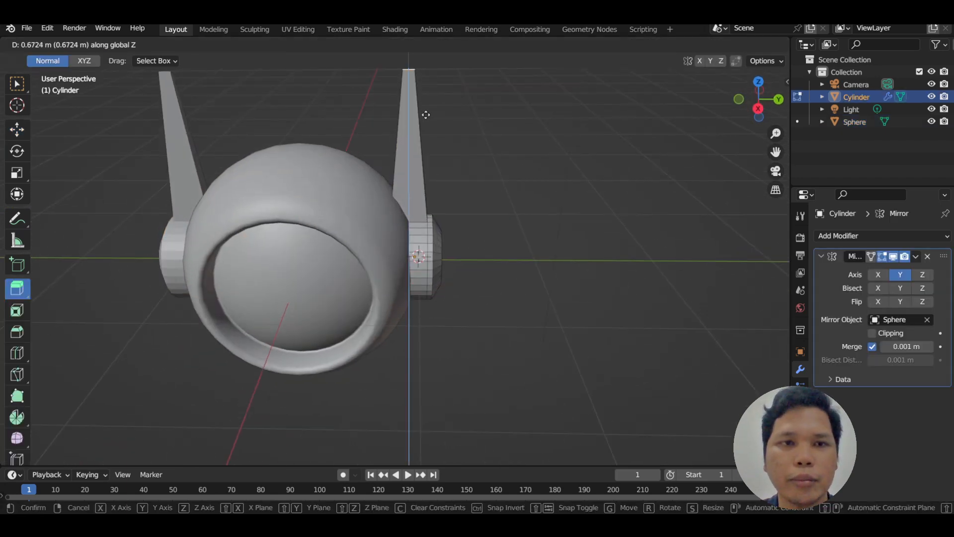
click(428, 129)
key(s)
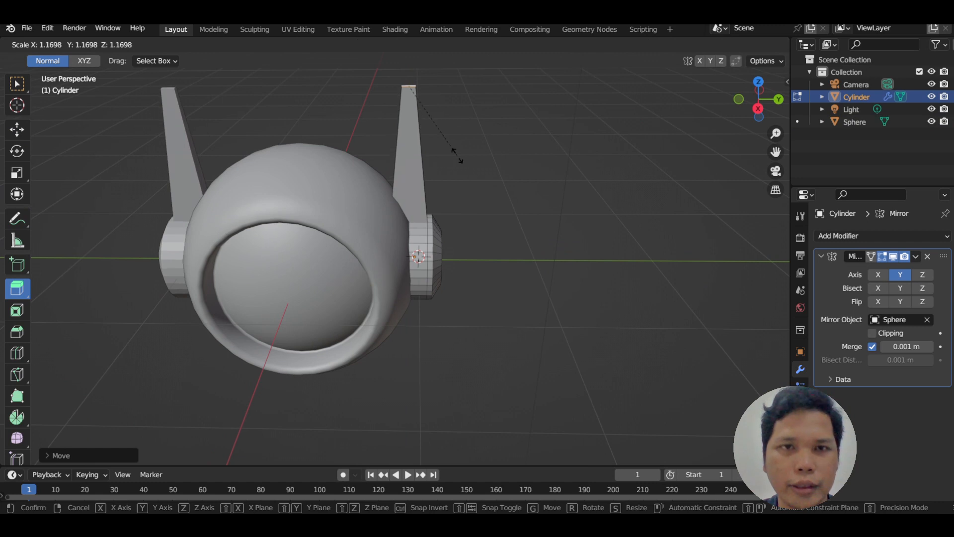
click(457, 155)
key(g)
key(z)
click(457, 167)
scroll(442, 196, down, 4)
middle_drag(441, 200, 371, 237)
key(Tab)
Place the 3D cursor on the underside of the sphere and add a cube mesh there
scroll(371, 238, up, 3)
shift+middle_drag(354, 298, 359, 216)
middle_drag(362, 278, 410, 251)
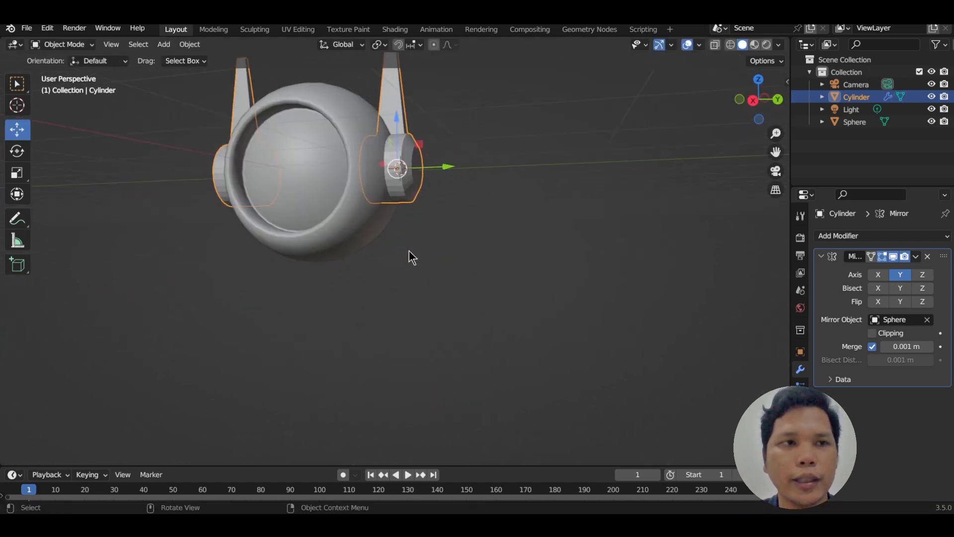
click(17, 112)
middle_drag(438, 209, 463, 148)
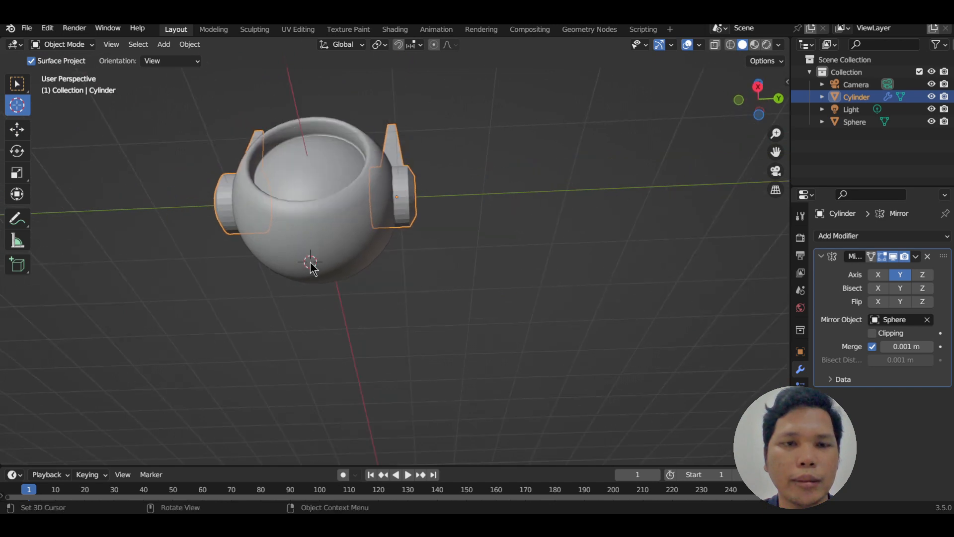
middle_drag(312, 269, 72, 133)
click(164, 44)
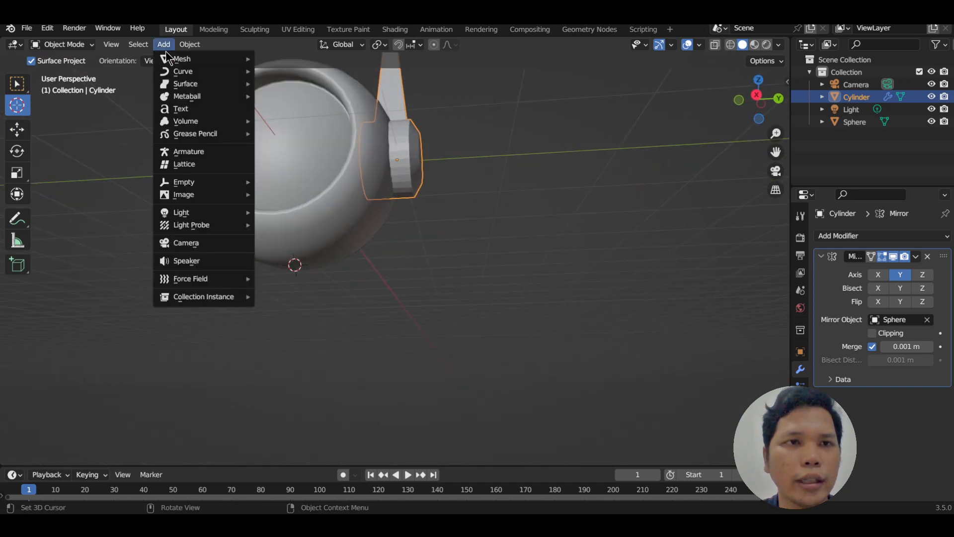
mouse_move(224, 59)
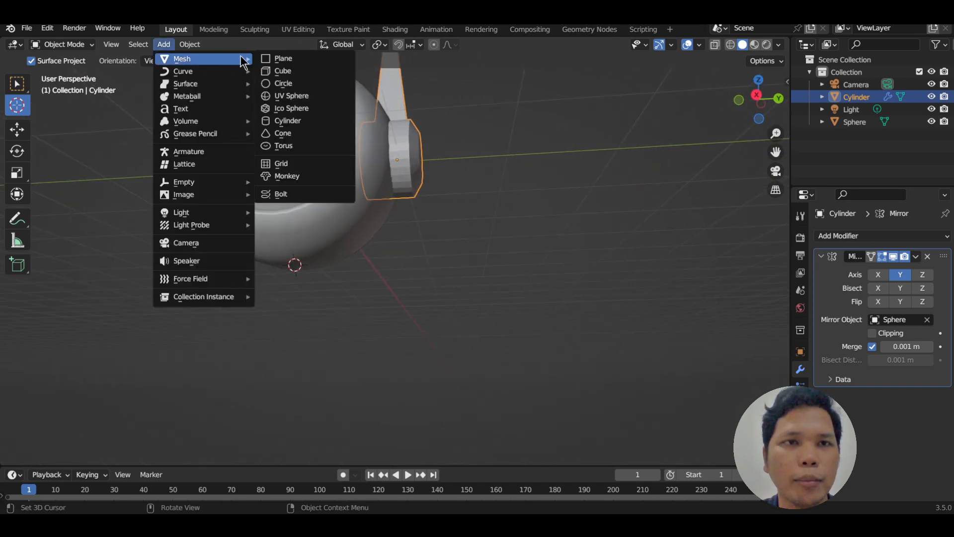
click(300, 73)
scroll(387, 274, up, 1)
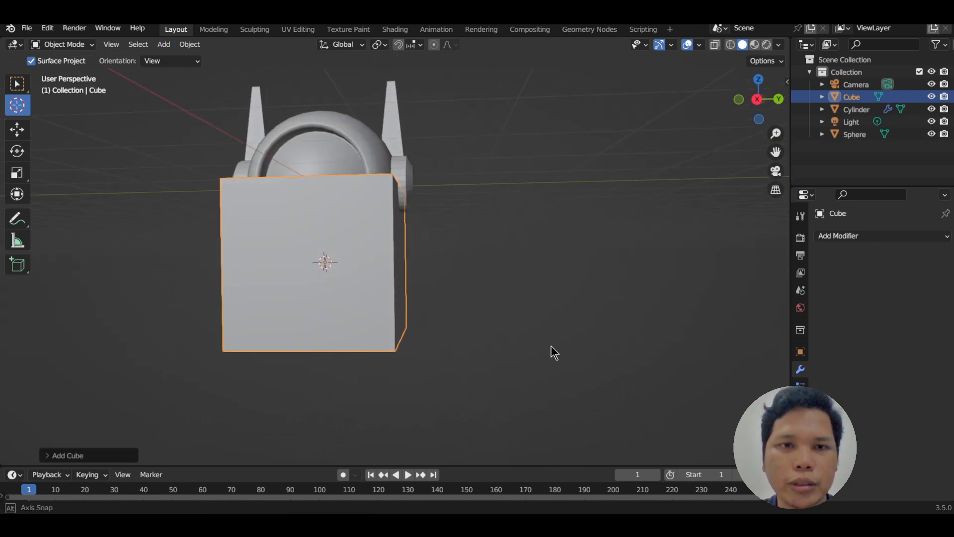
Scale the cube down to less than half its size, move it down along Z below the head and enlarge it slightly
key(s)
click(426, 273)
key(g)
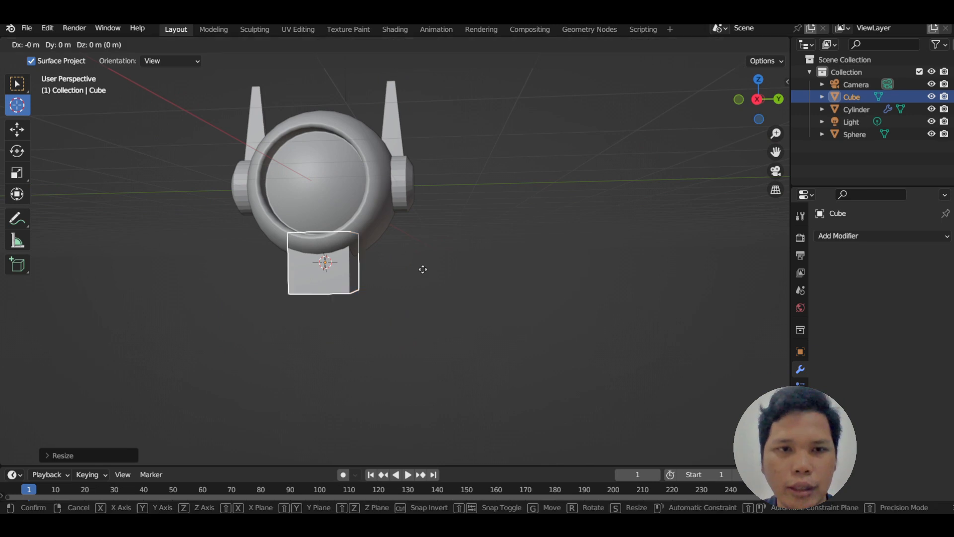
key(z)
click(432, 322)
key(s)
click(449, 336)
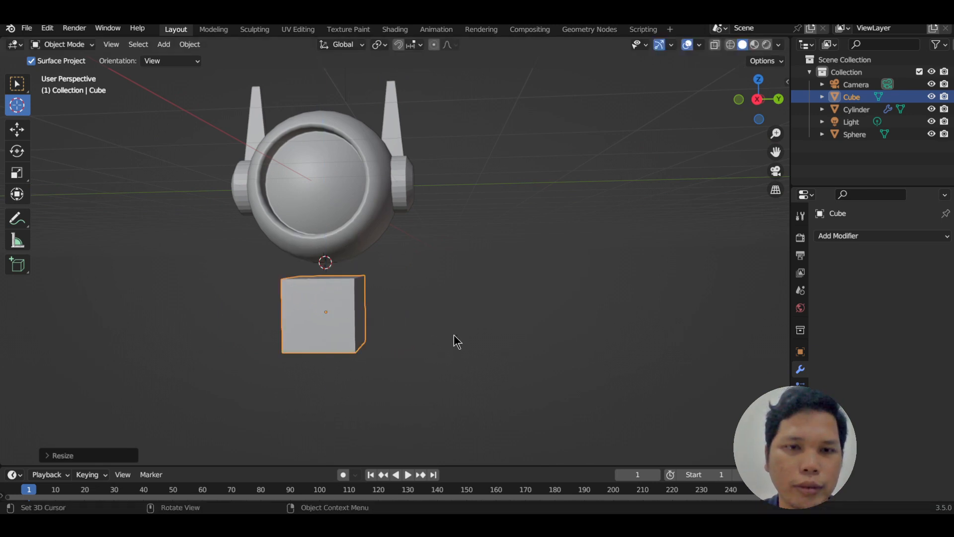
middle_drag(454, 341, 390, 338)
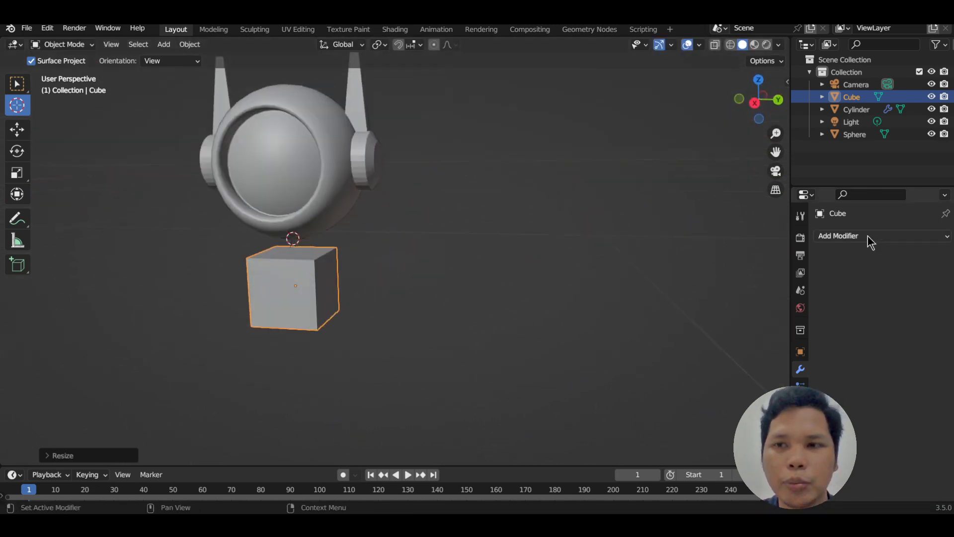
click(868, 237)
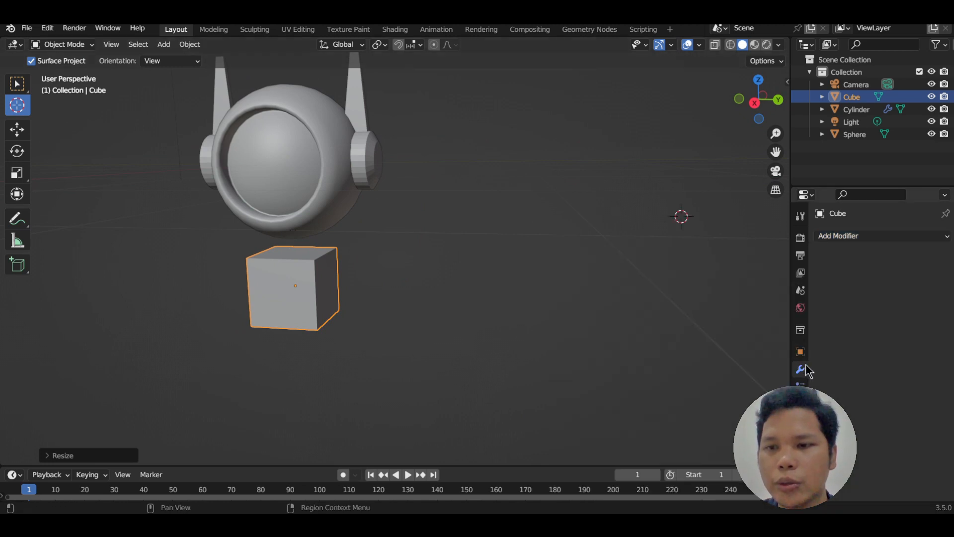
click(872, 237)
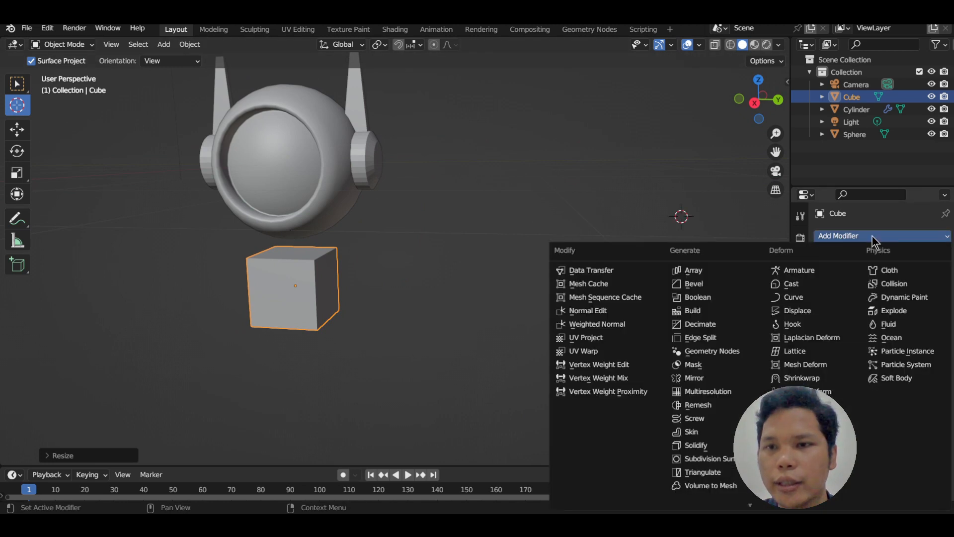
click(717, 295)
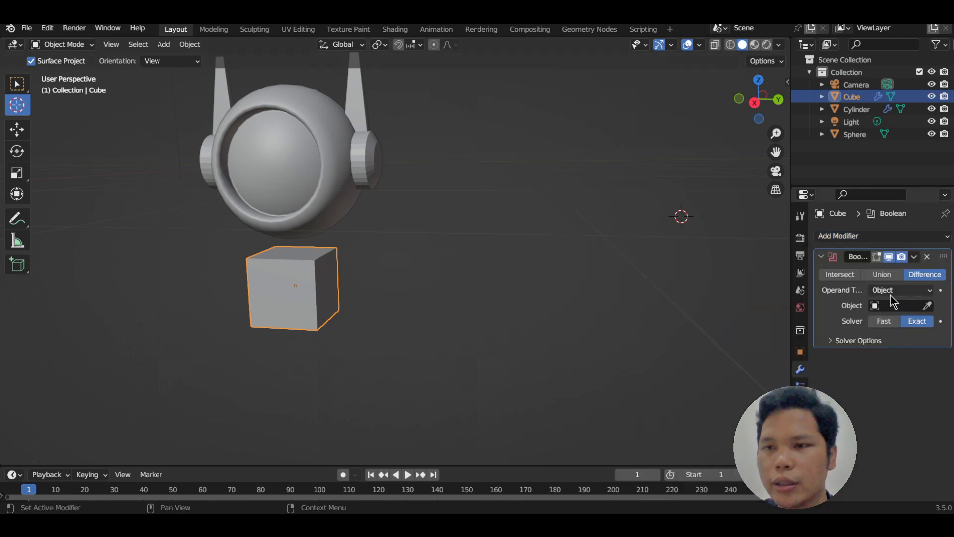
click(927, 257)
Add a Bevel modifier to the cube with an amount of 0.56 m and 4 segments
click(874, 237)
click(726, 280)
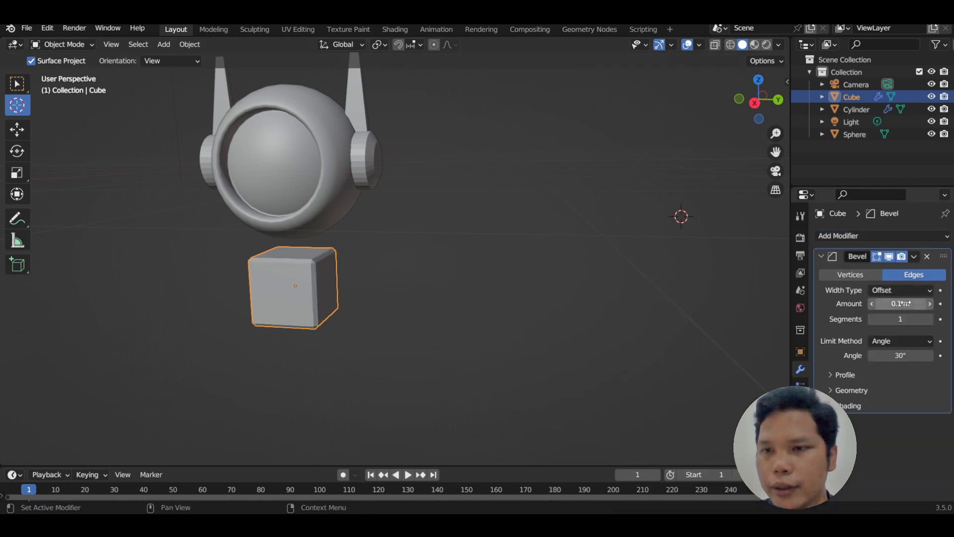
mouse_move(895, 304)
mouse_down()
mouse_move(919, 303)
mouse_move(909, 303)
mouse_up()
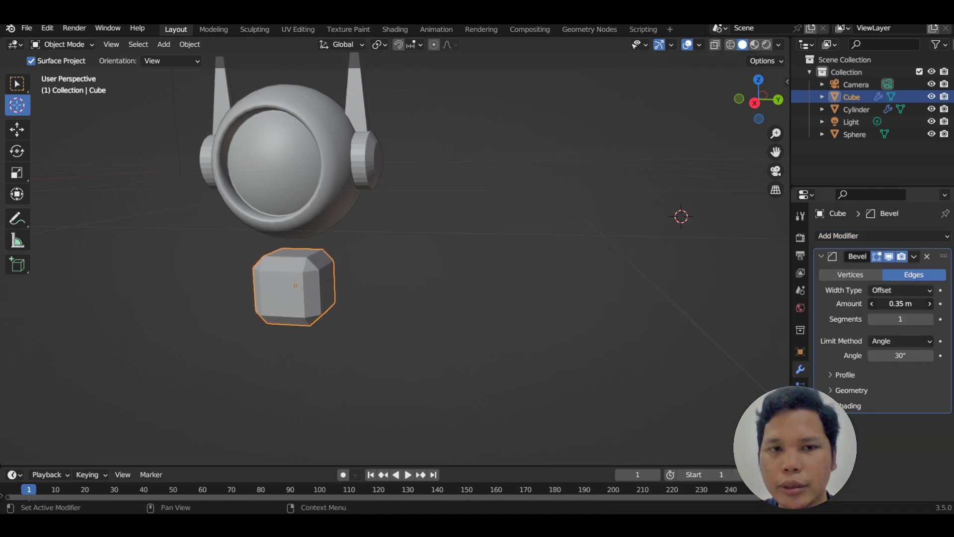
click(931, 321)
click(931, 321)
click(931, 321)
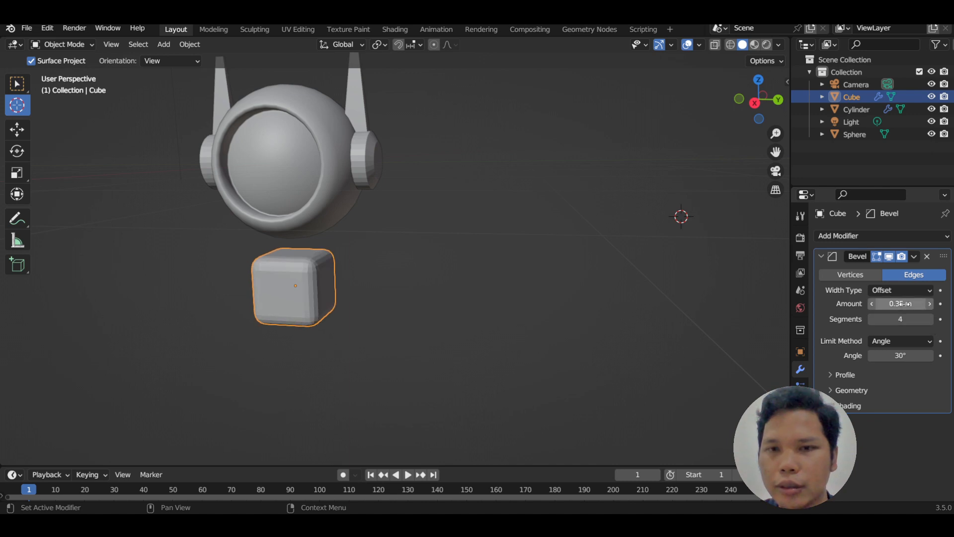
drag(903, 303, 917, 303)
From the back view, move the bevelled cube slightly along X to centre it under the head
middle_drag(432, 303, 396, 302)
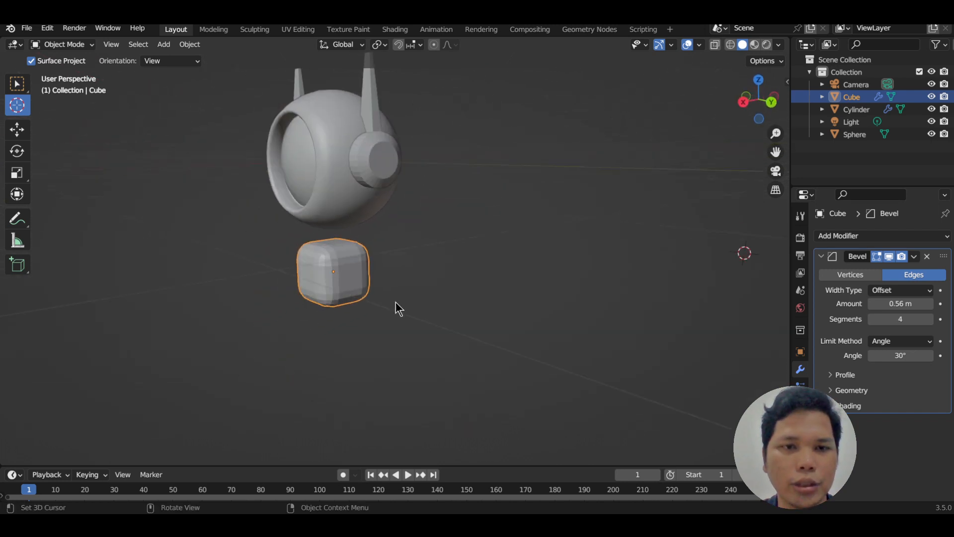
click(771, 102)
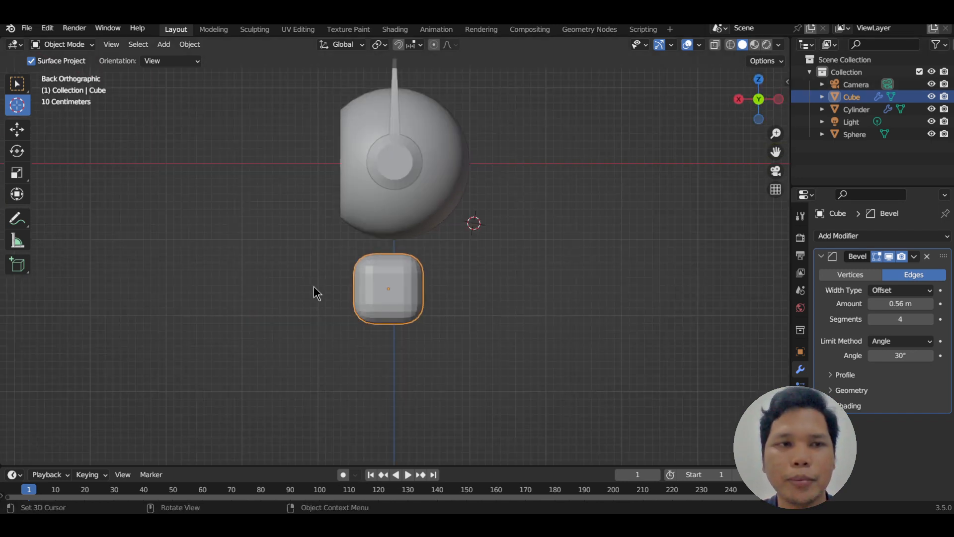
click(17, 84)
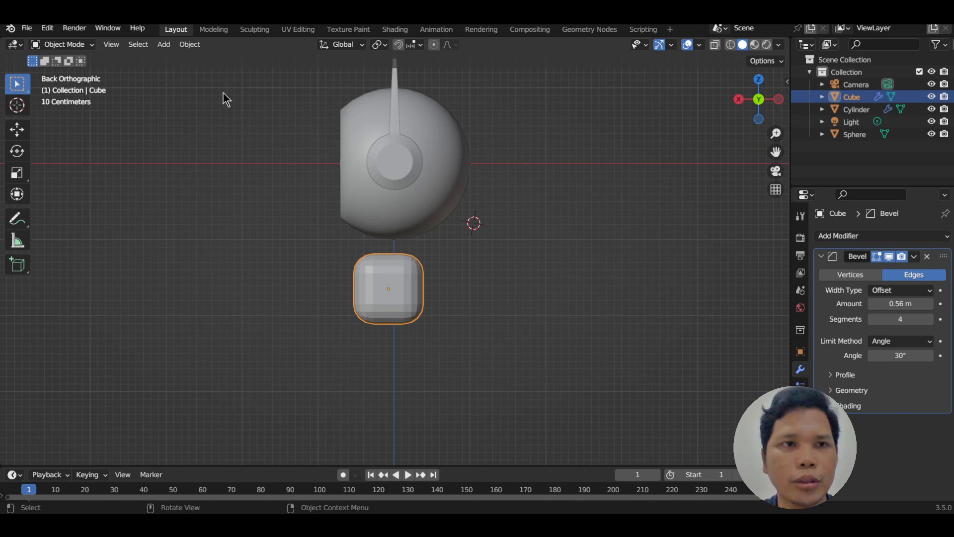
click(20, 133)
drag(339, 288, 354, 288)
middle_drag(356, 286, 416, 309)
scroll(415, 298, up, 5)
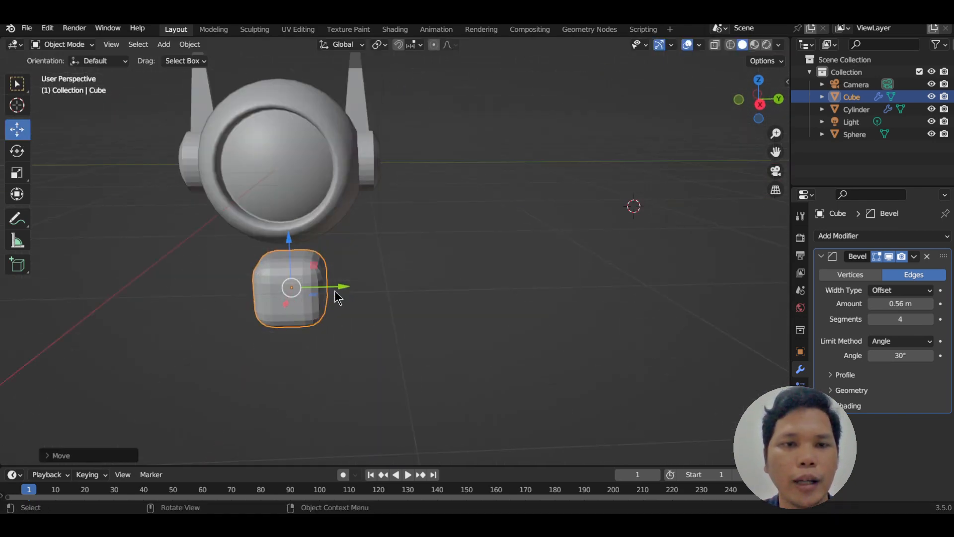
In Edit Mode, scale the cube's top face up to about 1.07 so the body widens toward the head
key(Tab)
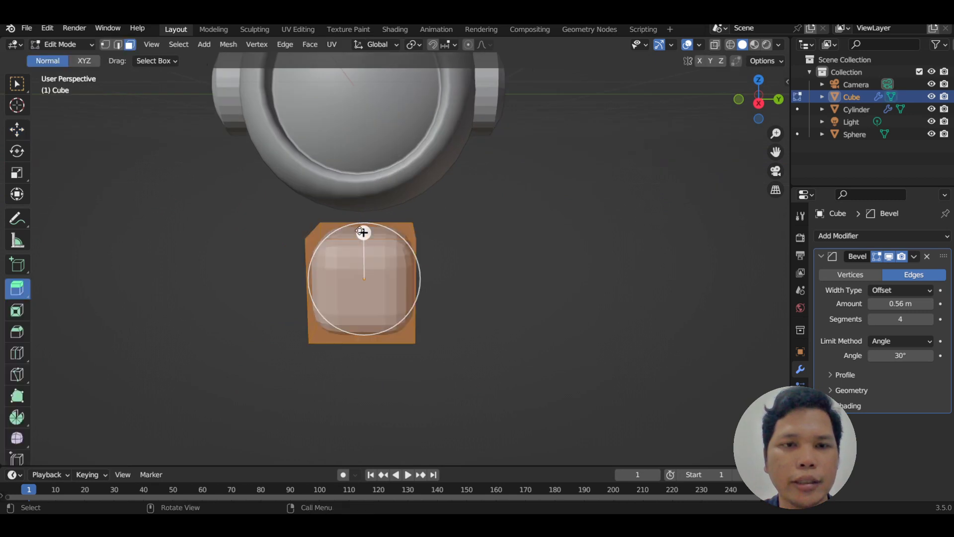
click(337, 231)
key(s)
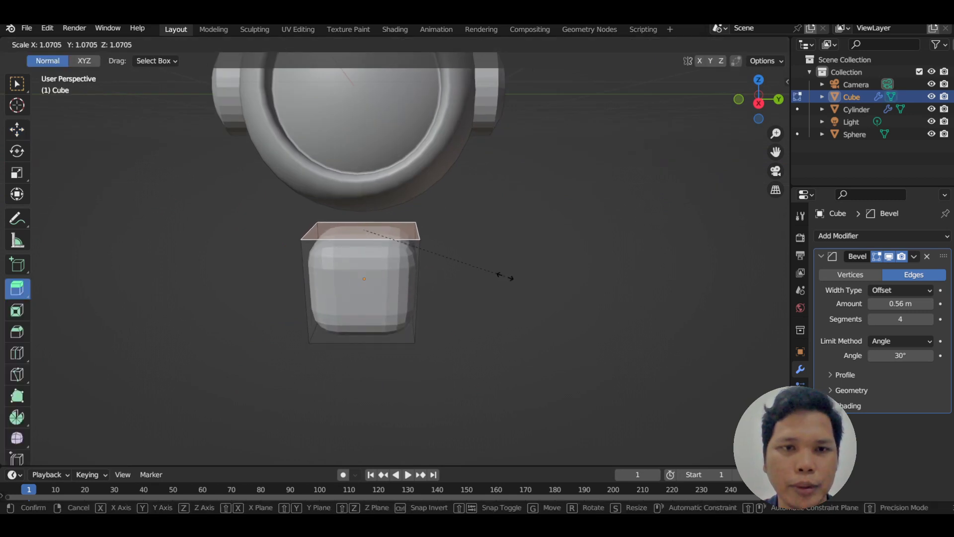
click(508, 278)
middle_drag(428, 273, 343, 275)
key(Tab)
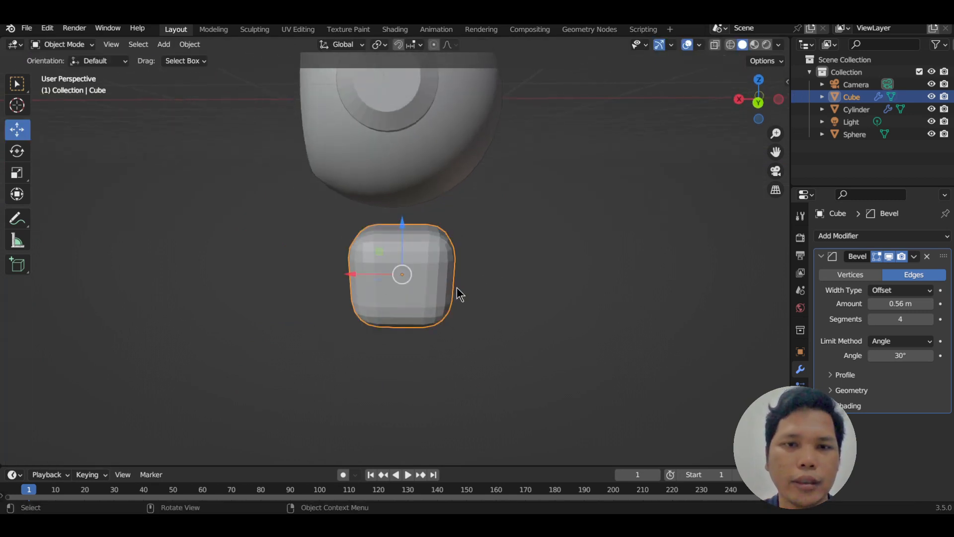
From the right view, scale the bevelled body cube up slightly
alt+middle_drag(588, 261, 481, 278)
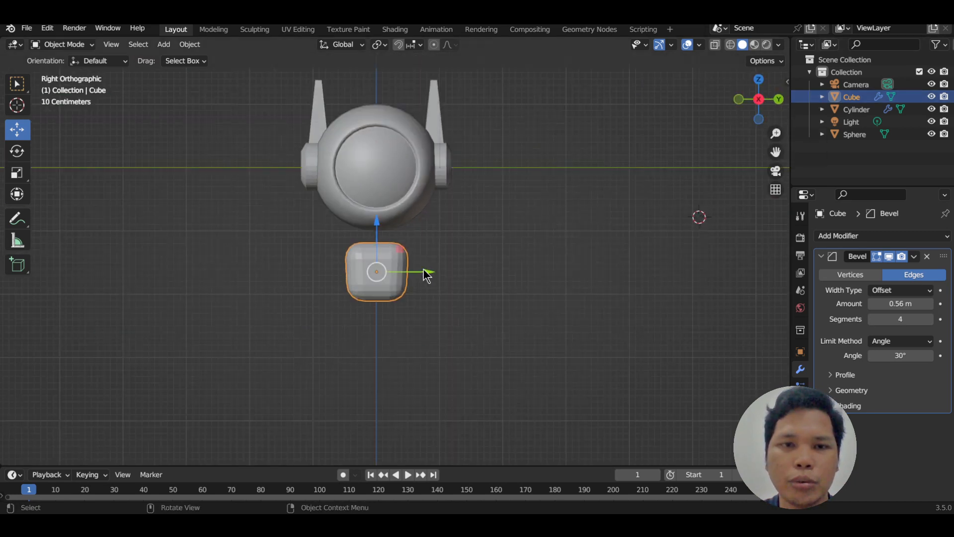
click(446, 295)
scroll(399, 277, up, 3)
click(399, 293)
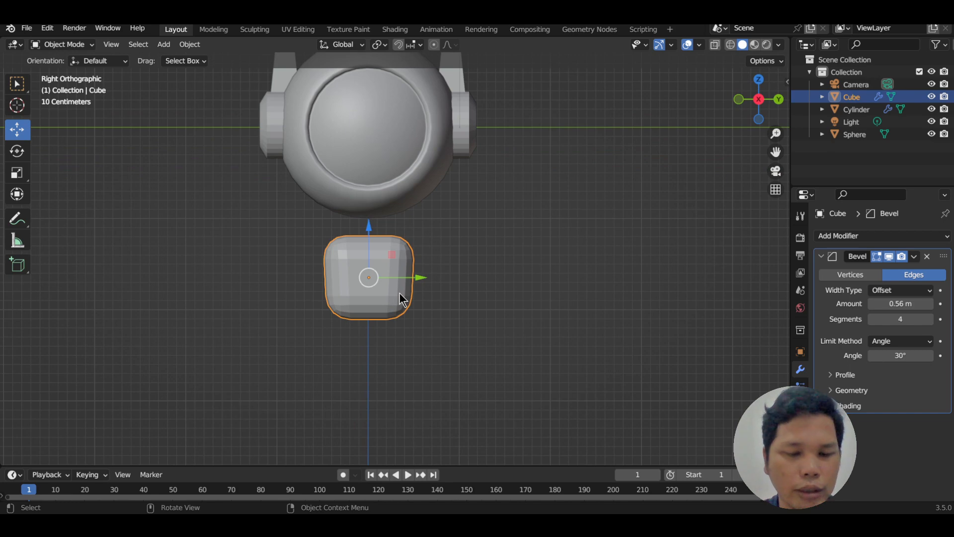
key(s)
click(402, 303)
Stretch the body cube slightly taller along Z and shift it along Z so it sits just beneath the head
key(s)
key(z)
click(398, 309)
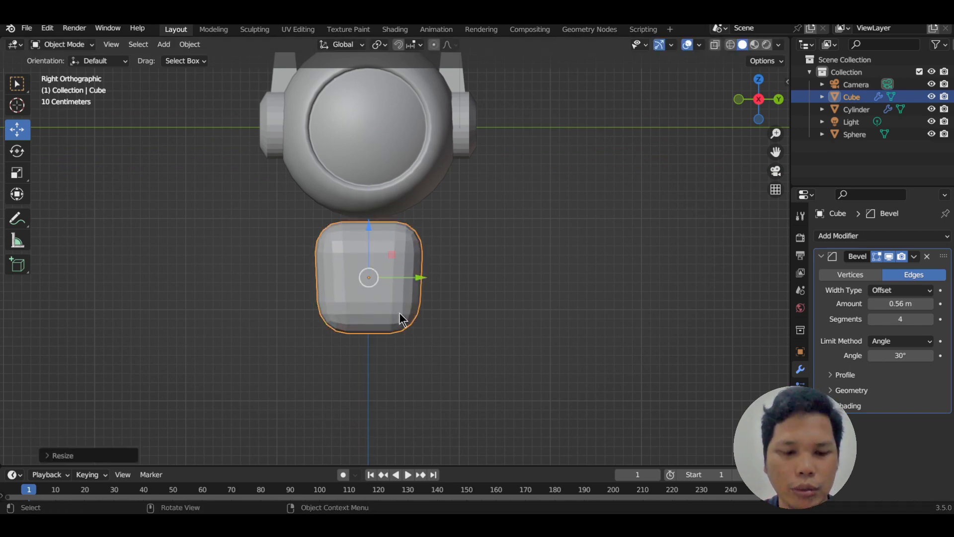
key(g)
key(z)
click(399, 309)
Apply Shade Smooth to the body cube
middle_drag(398, 309, 334, 273)
scroll(334, 273, up, 2)
scroll(423, 258, up, 3)
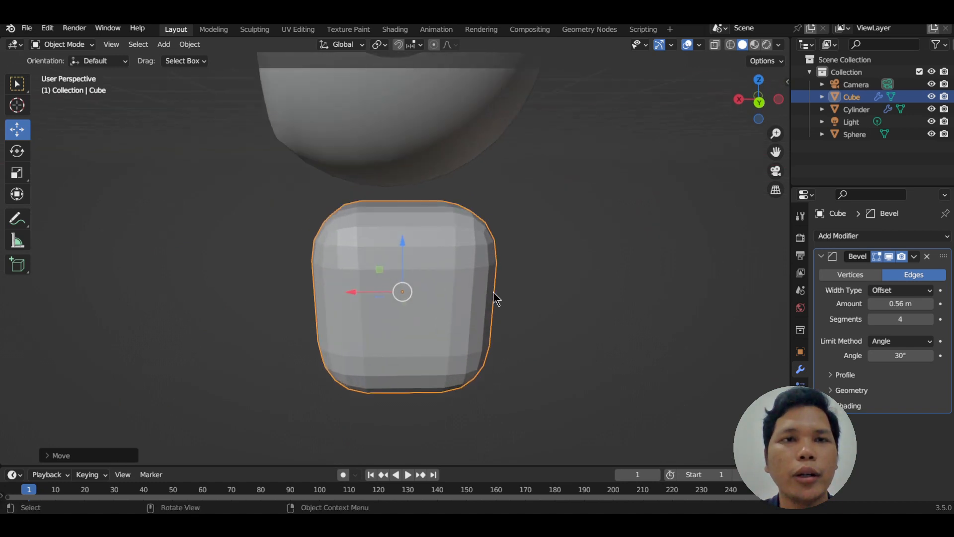
click(189, 44)
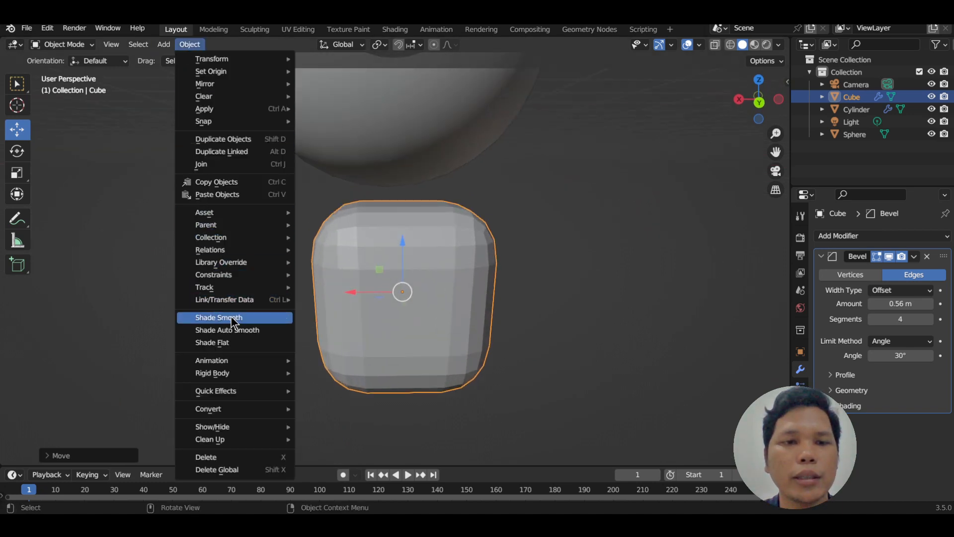
click(201, 320)
Place the 3D cursor on the upper part of the body's side face and add a cylinder mesh there
middle_drag(392, 290, 3, 80)
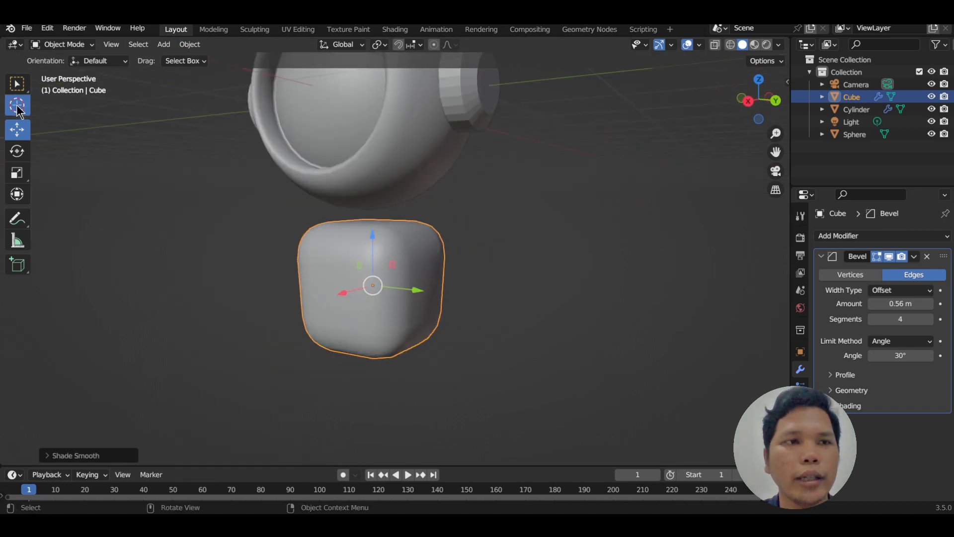
click(17, 105)
middle_drag(164, 174, 450, 274)
middle_drag(395, 256, 474, 277)
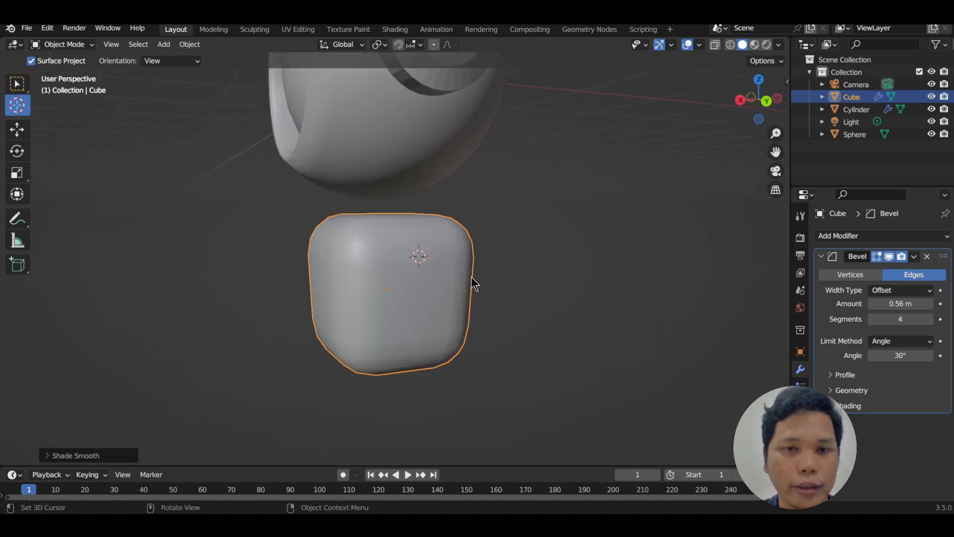
click(164, 48)
mouse_move(181, 58)
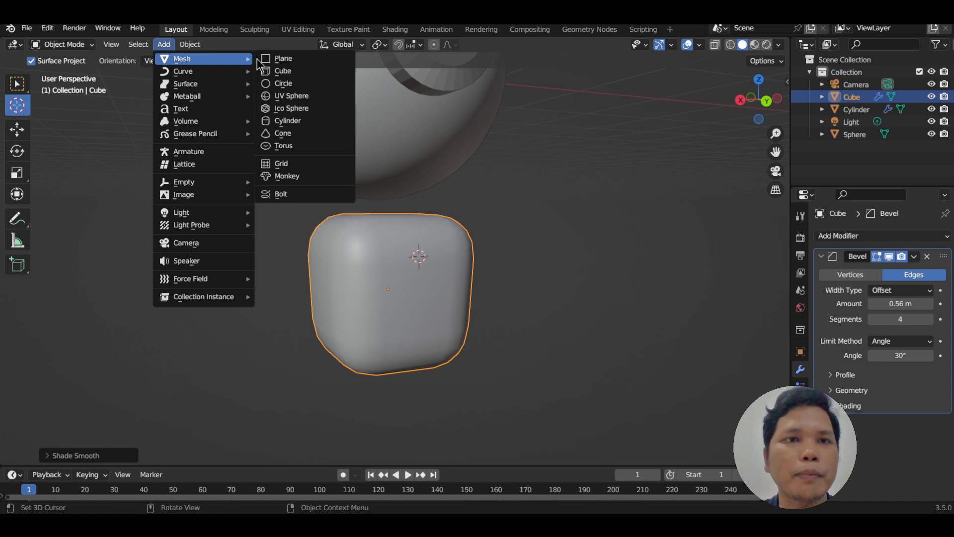
click(316, 127)
Rotate the new cylinder 90° about X and scale it down to a small shoulder joint on the body's side
scroll(573, 248, up, 4)
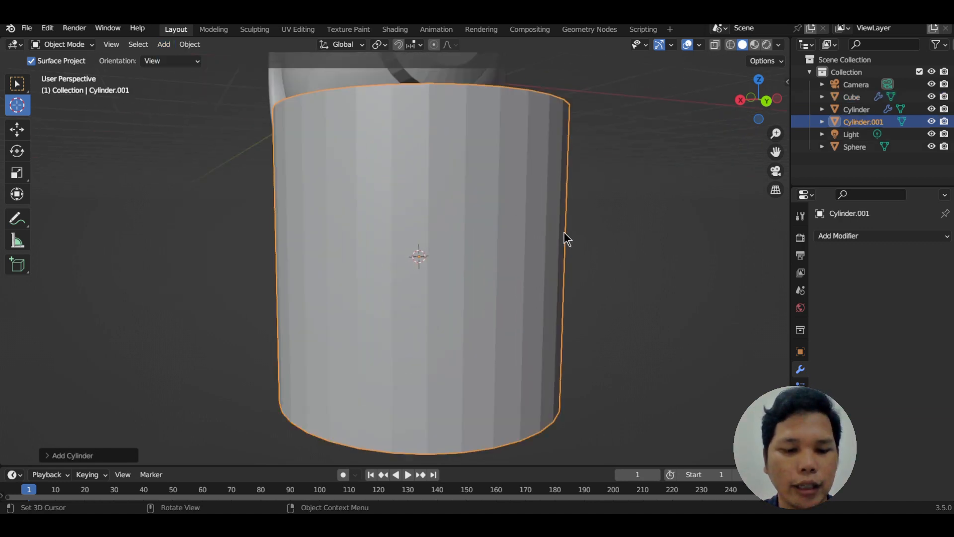
text(rx)
text(90)
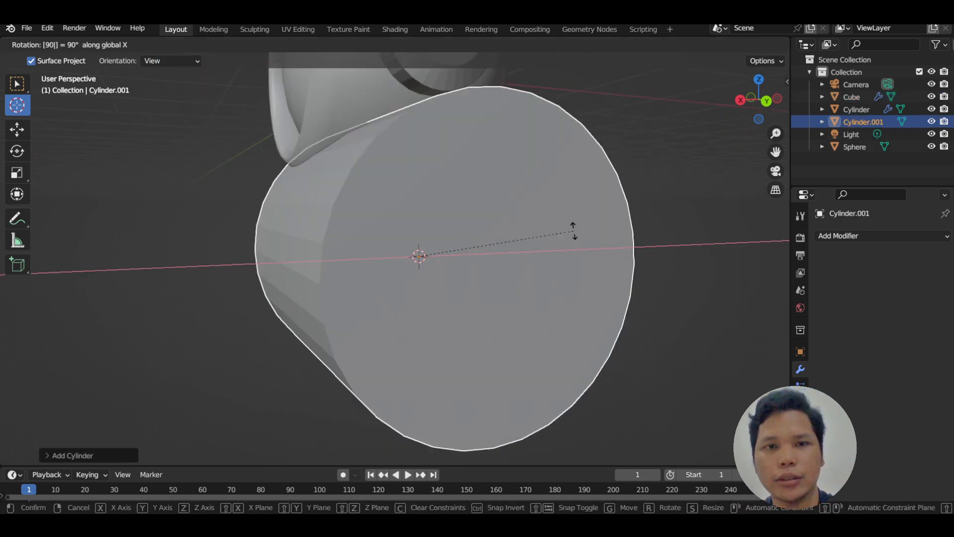
key(Return)
scroll(582, 228, down, 4)
scroll(598, 251, up, 4)
key(s)
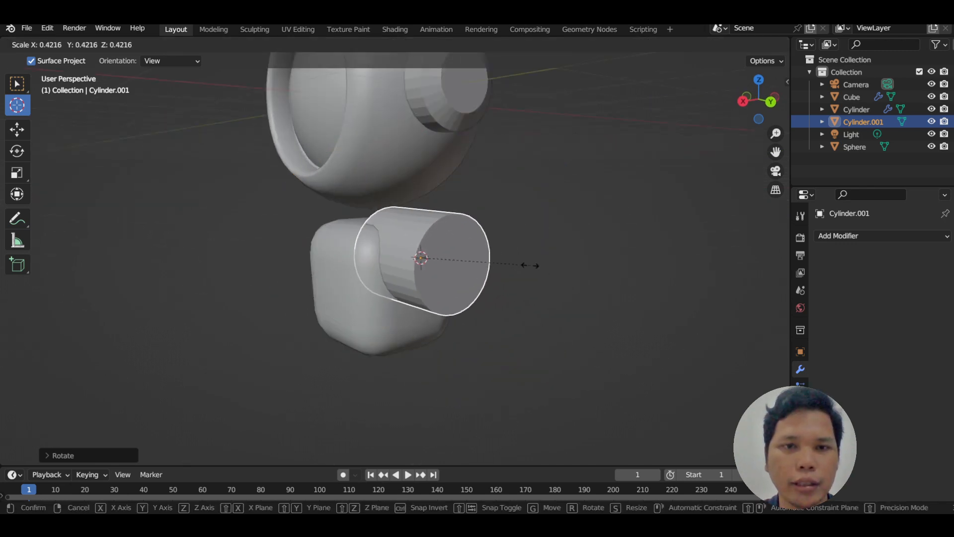
click(556, 280)
Scale the shoulder cylinder down along Y to make it a flatter disc
middle_drag(556, 279, 613, 271)
key(s)
key(y)
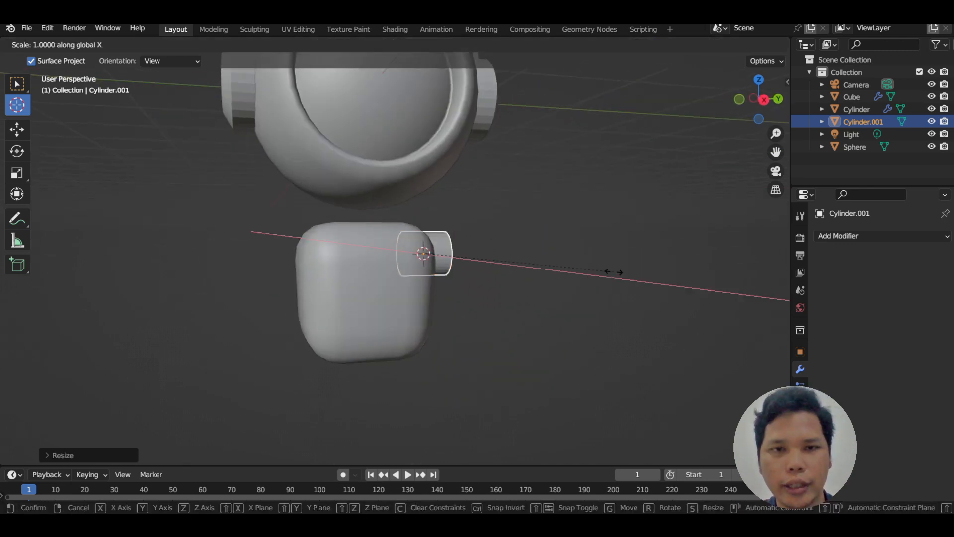
click(521, 255)
Resize the shoulder disc uniformly and lower it slightly along Z on the body's side
middle_drag(507, 256, 472, 350)
scroll(455, 285, up, 3)
key(s)
click(465, 362)
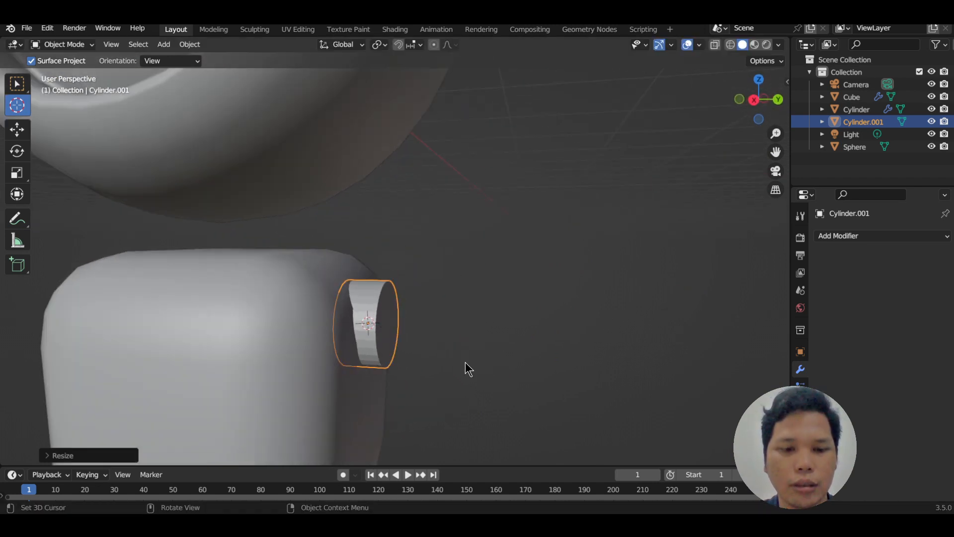
key(g)
key(z)
click(455, 359)
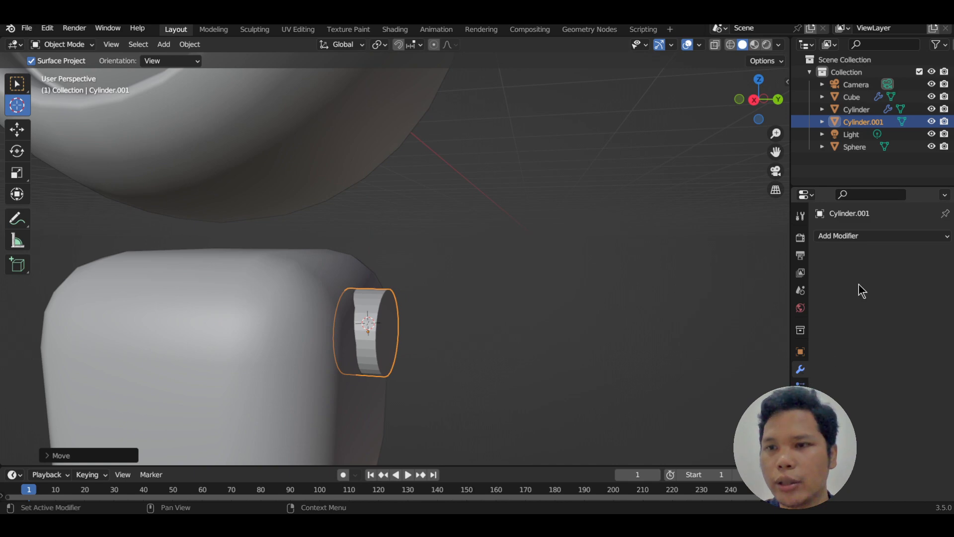
Add a Bevel modifier to the shoulder disc with an amount of 0.36 m
click(861, 236)
click(714, 283)
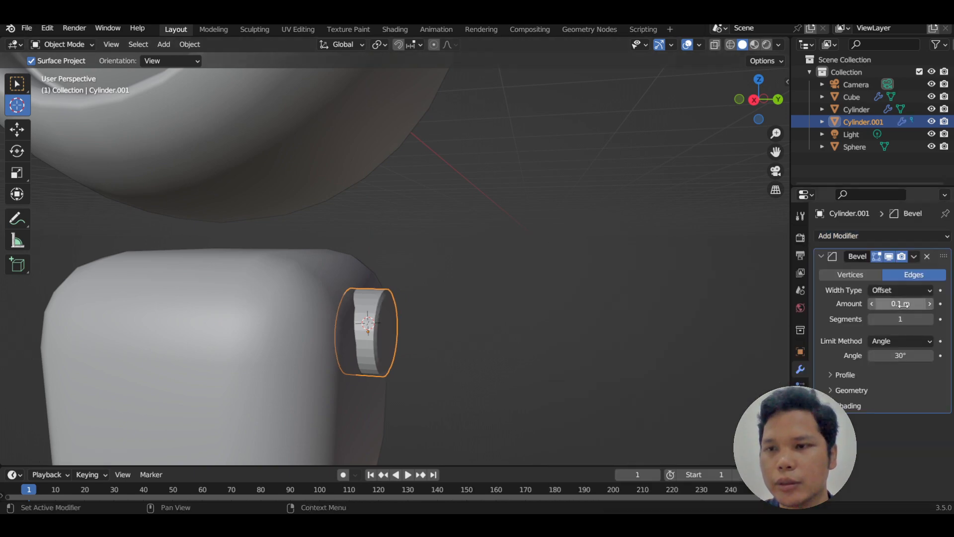
drag(900, 303, 915, 303)
Move the bevelled shoulder disc slightly along Y to adjust how far it protrudes from the body
middle_drag(645, 316, 502, 336)
key(g)
key(y)
click(503, 347)
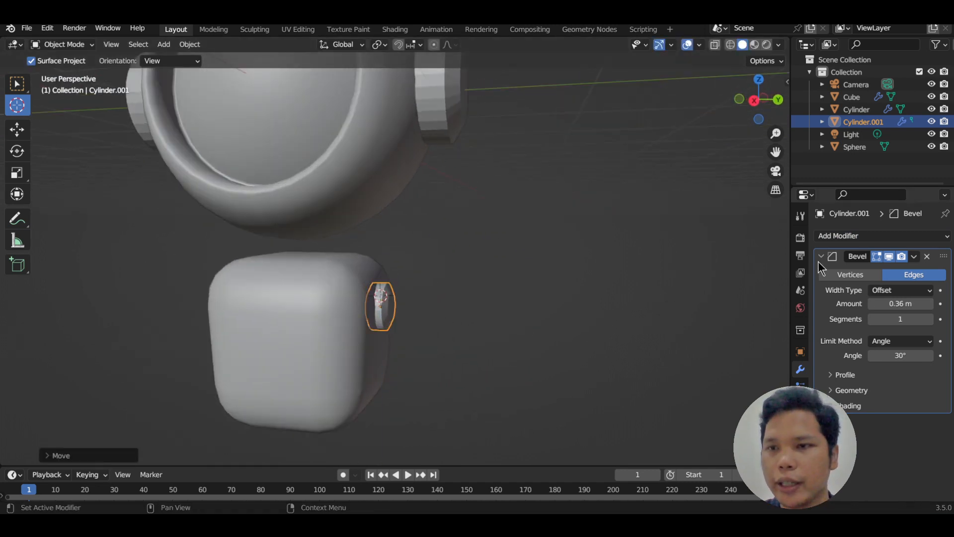
Add a Mirror modifier to the shoulder disc, using the body cube as mirror object and mirroring on the Y axis
click(820, 257)
click(847, 237)
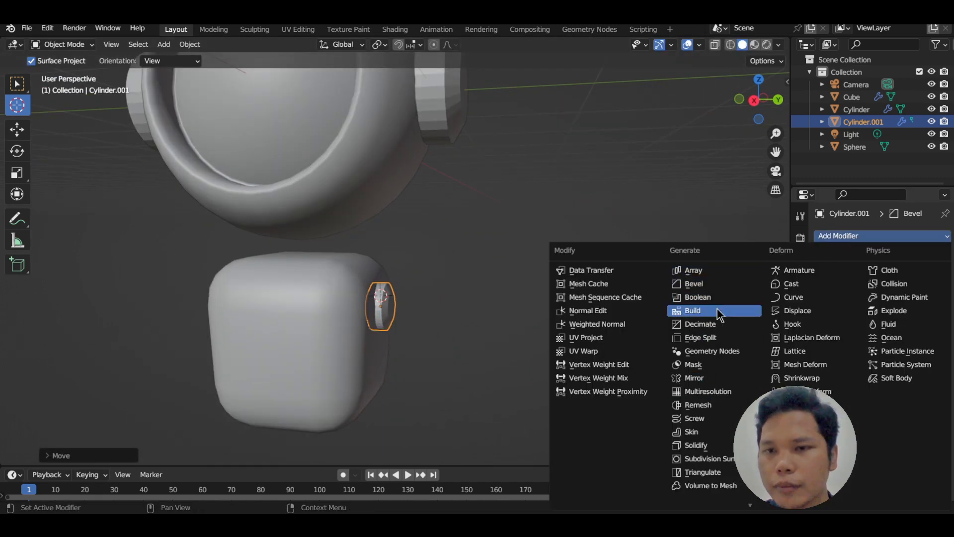
click(708, 376)
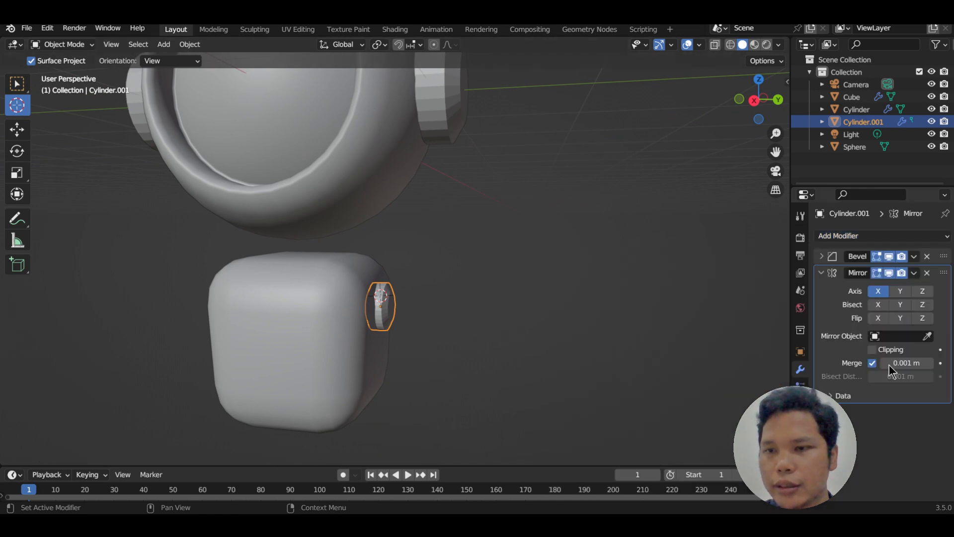
click(928, 335)
click(278, 300)
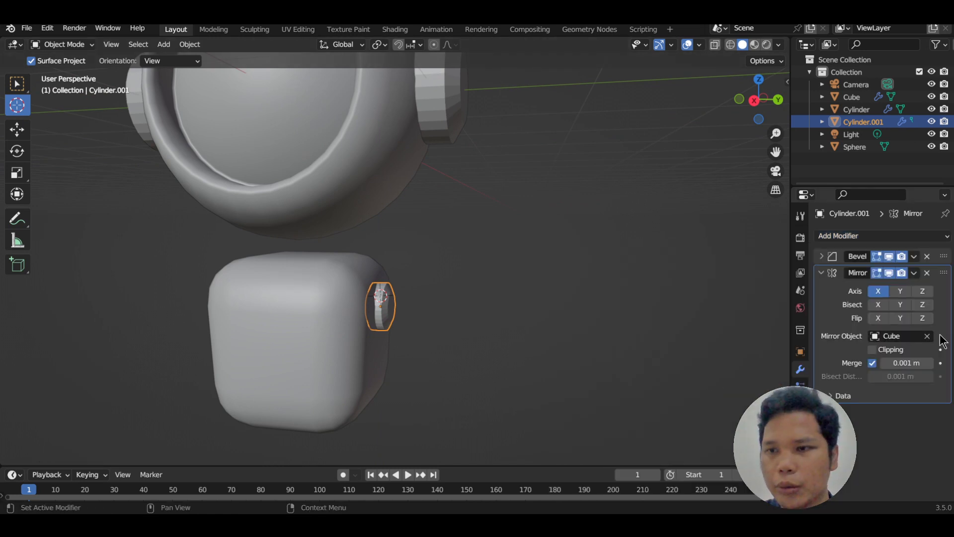
click(899, 291)
Add a Path curve at the 3D cursor beside the shoulder disc as the base for the arm
middle_drag(520, 312, 457, 369)
scroll(428, 352, down, 5)
scroll(382, 337, up, 4)
scroll(376, 278, up, 2)
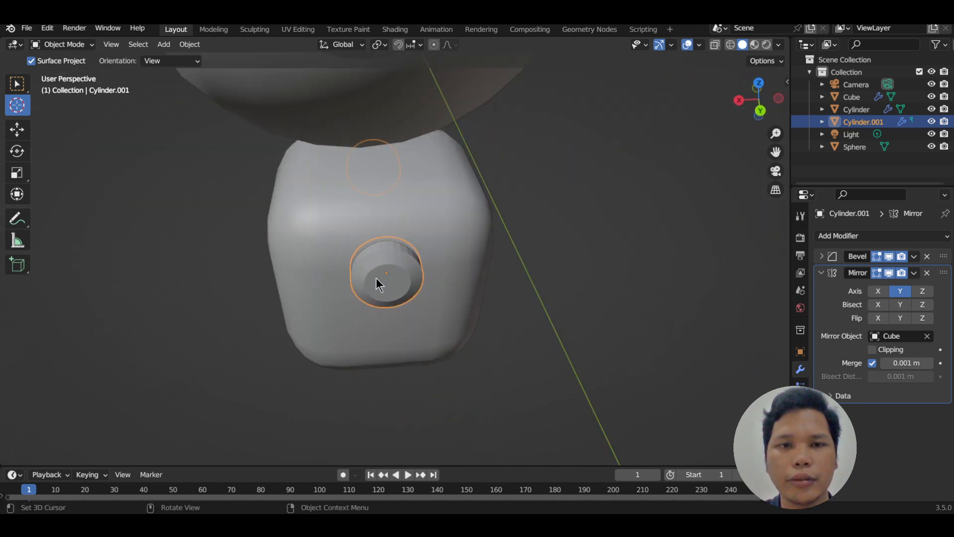
middle_drag(393, 266, 420, 269)
key(shift+a)
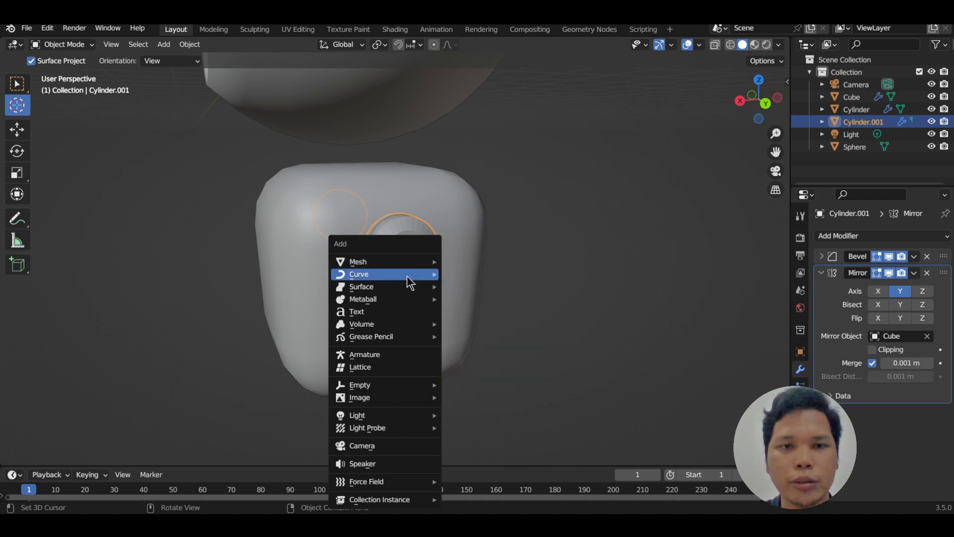
mouse_move(411, 273)
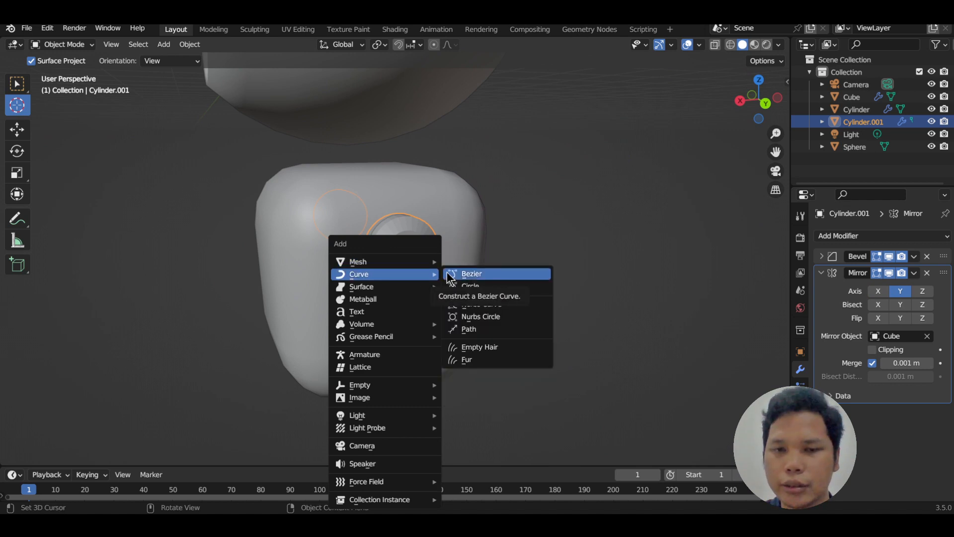
click(486, 330)
Rotate the path a quarter turn about Z so it runs along Y through the shoulder disc
middle_drag(486, 330, 509, 313)
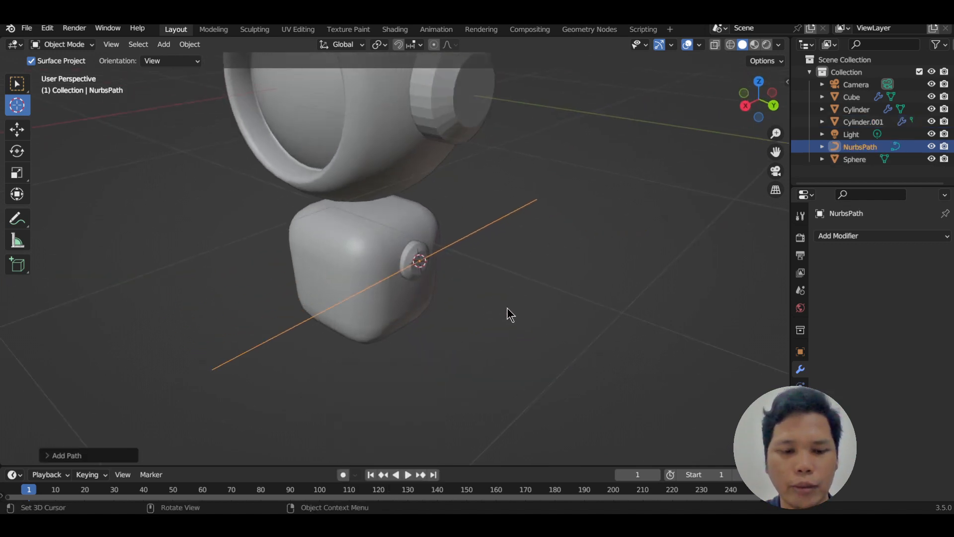
key(r)
key(z)
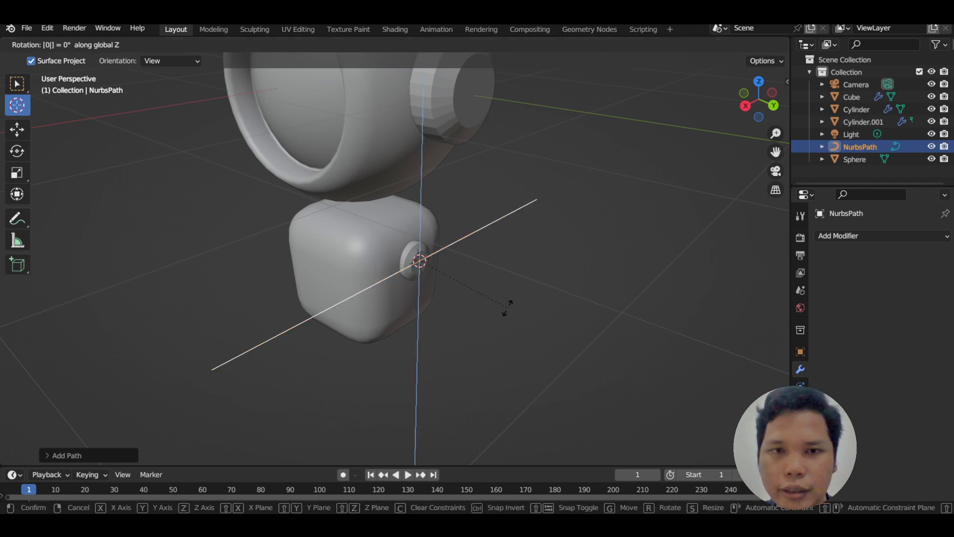
key(Escape)
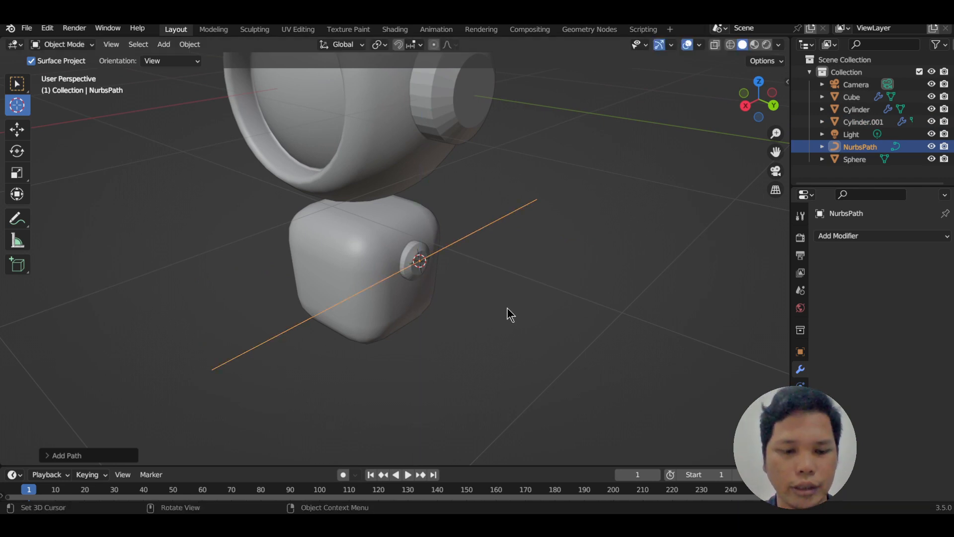
key(r)
key(z)
click(507, 308)
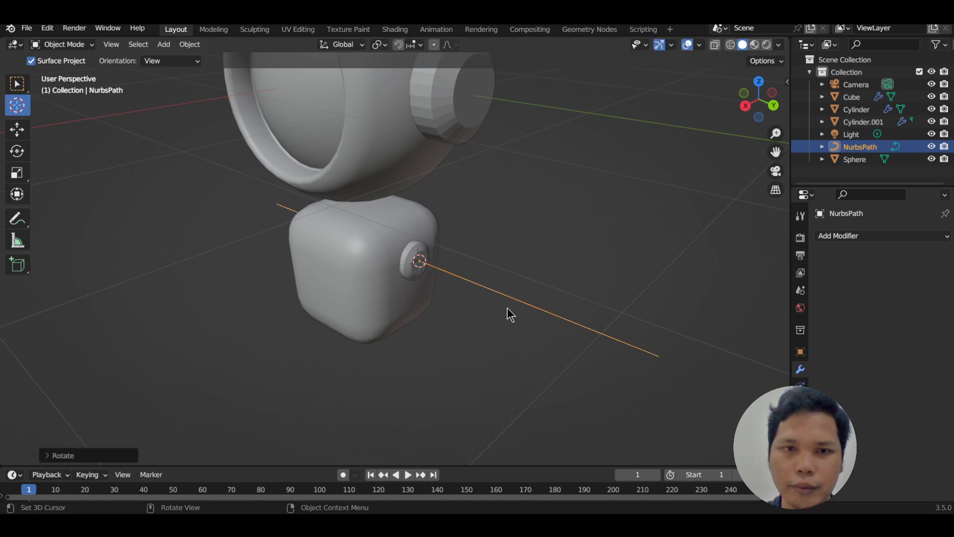
Scale the path down to a little less than half its length
scroll(507, 308, down, 3)
key(s)
click(518, 311)
scroll(539, 331, up, 4)
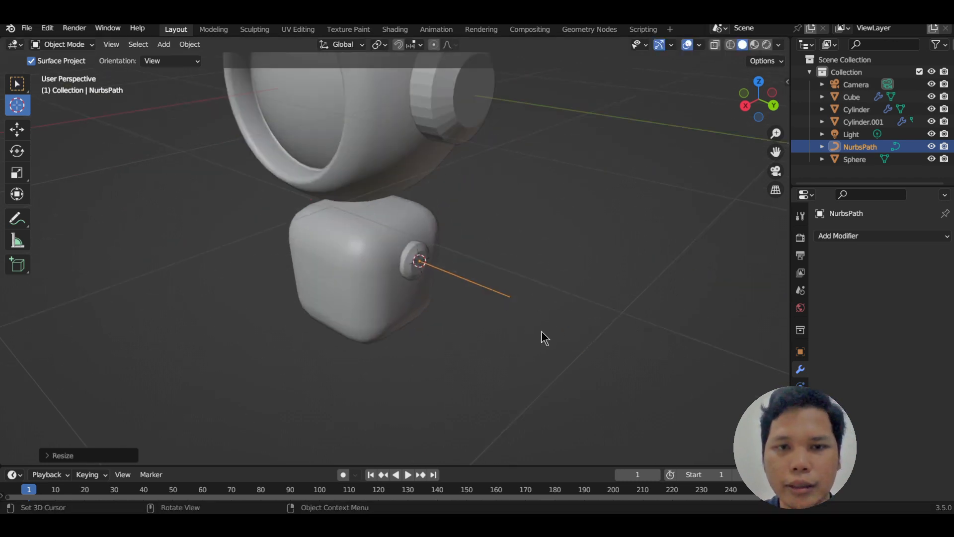
From the right view, move the path outward along Y until its inner end meets the shoulder disc
shift+middle_drag(542, 333, 578, 299)
click(747, 103)
shift+middle_drag(524, 237, 498, 247)
key(g)
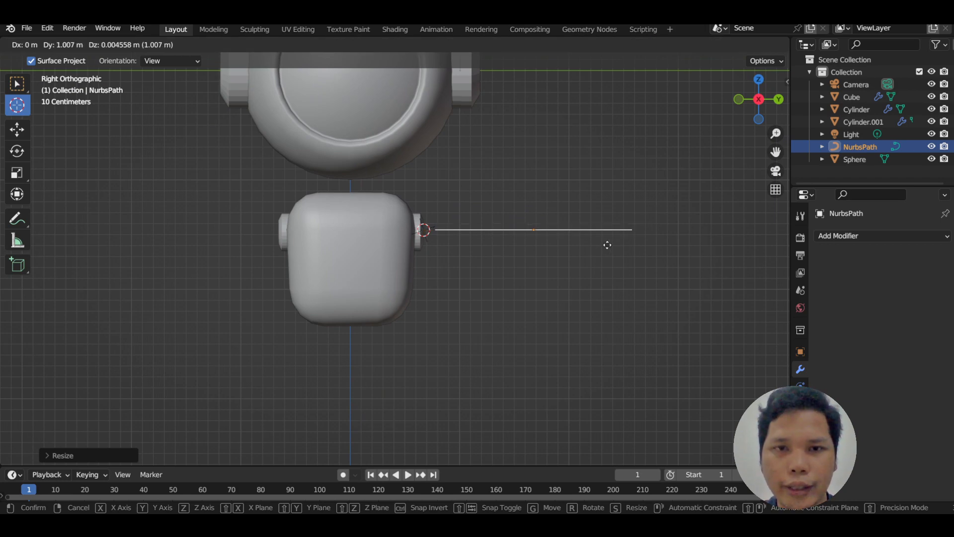
click(594, 246)
In Edit Mode from the right view, move the path's outer end point about 1.4 m inward and 1.1 m down
middle_drag(604, 254, 598, 265)
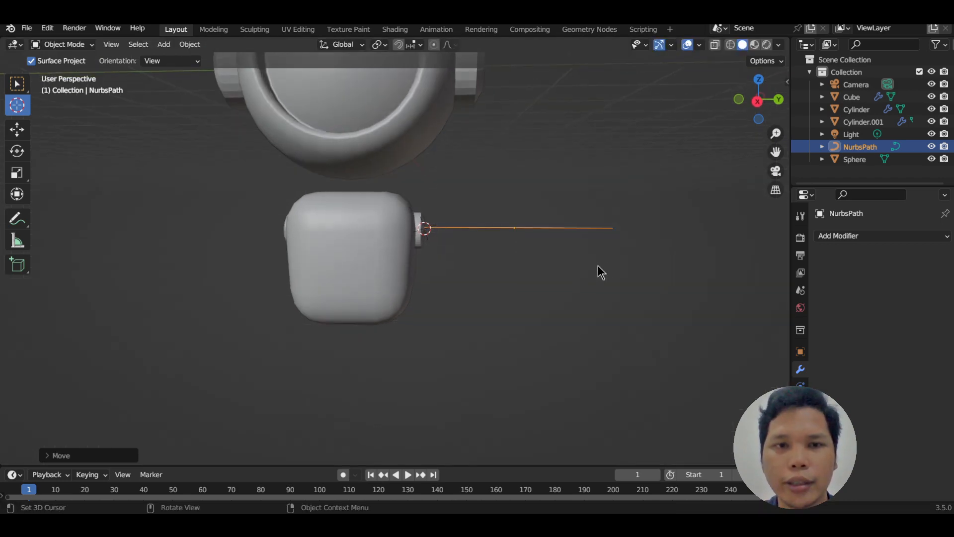
click(52, 45)
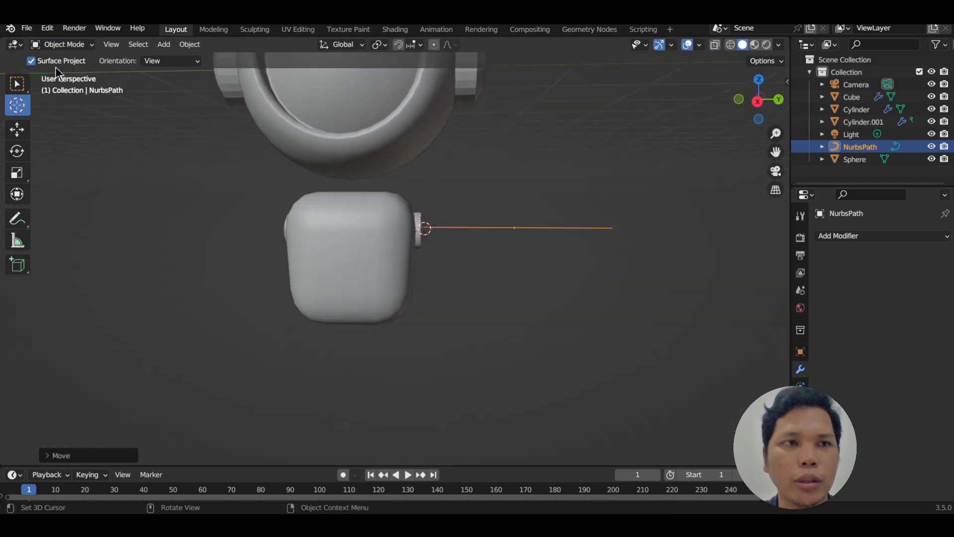
click(82, 75)
middle_drag(437, 236, 522, 213)
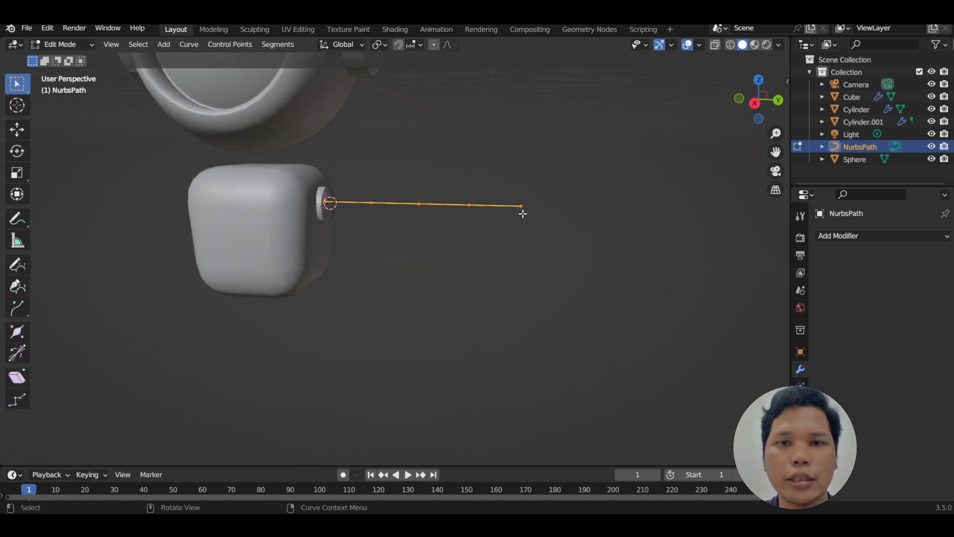
click(756, 102)
key(g)
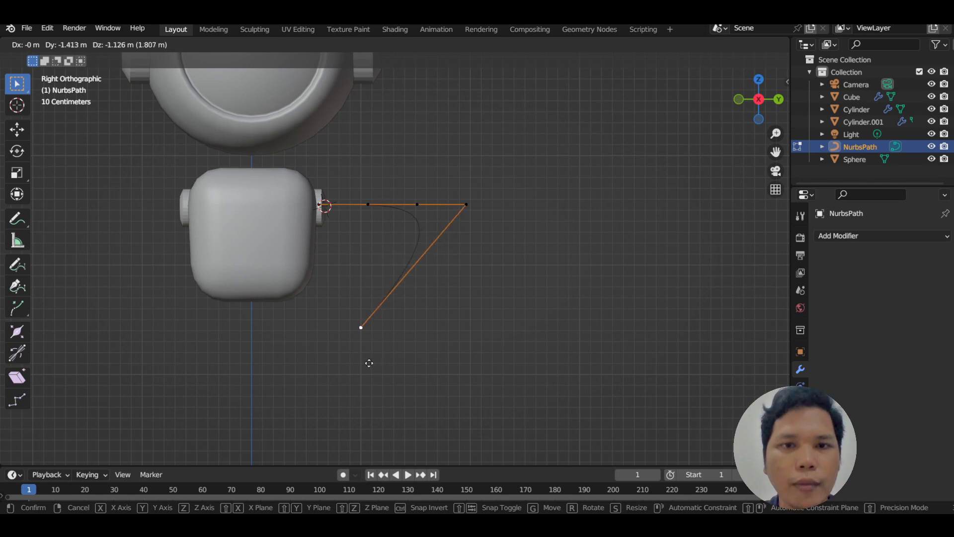
click(369, 362)
Move the path's fourth control point down and inward, and raise the second point slightly to shape the shoulder bend
key(g)
click(383, 259)
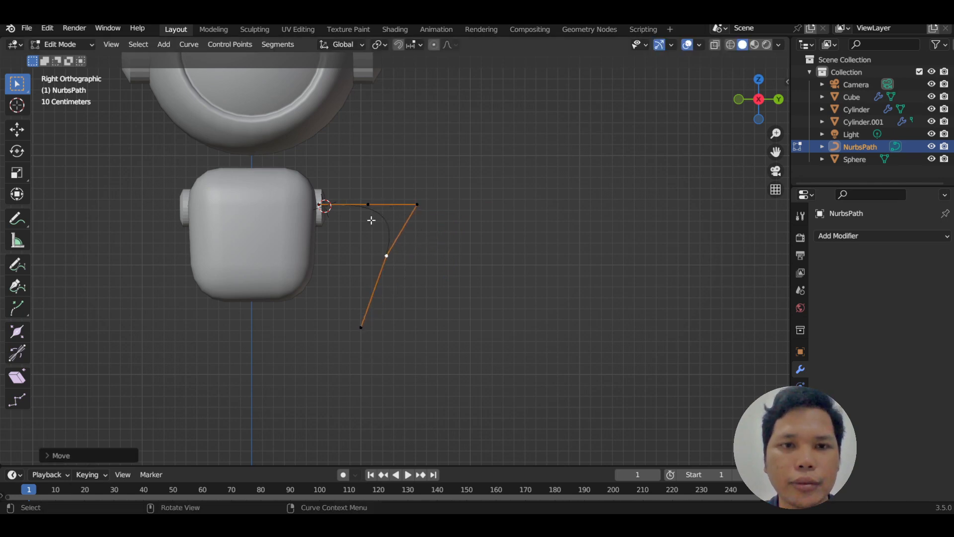
click(369, 206)
key(g)
click(363, 198)
Shift the fourth control point further down and inward, and pull the middle point below the second so the arm hangs beside the body
click(389, 255)
key(g)
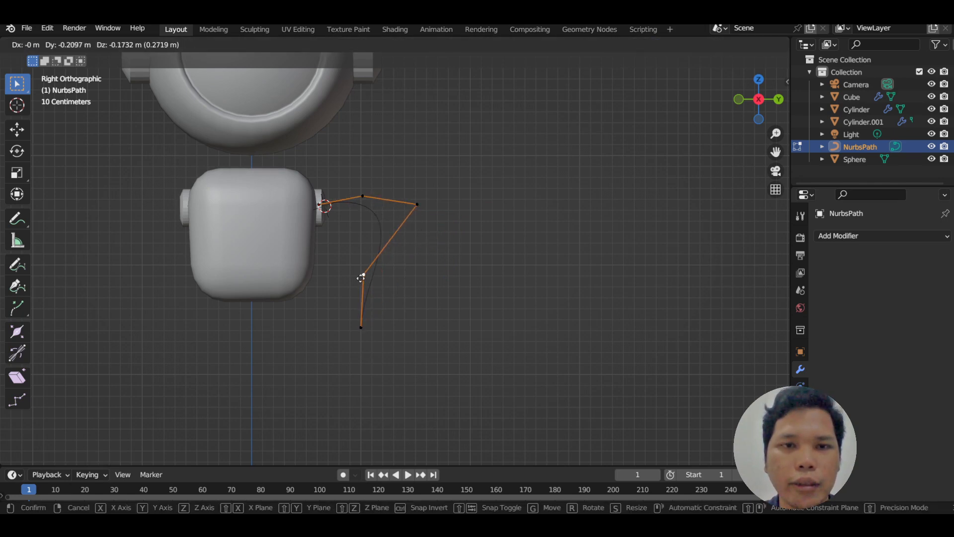
click(357, 282)
click(414, 208)
key(g)
click(345, 254)
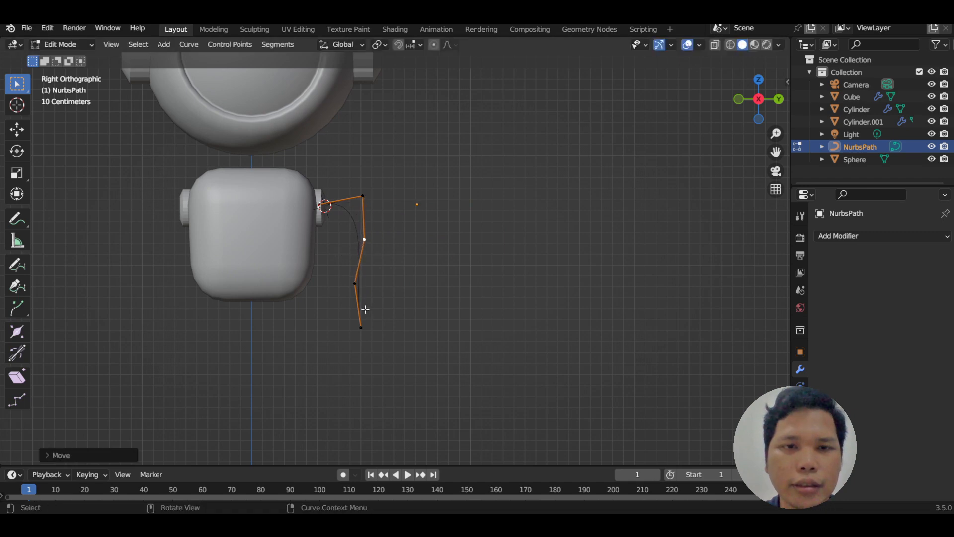
Move the path's lower end point inward and slightly up, and move the fourth control point outward
click(361, 327)
key(g)
click(344, 323)
click(358, 279)
key(g)
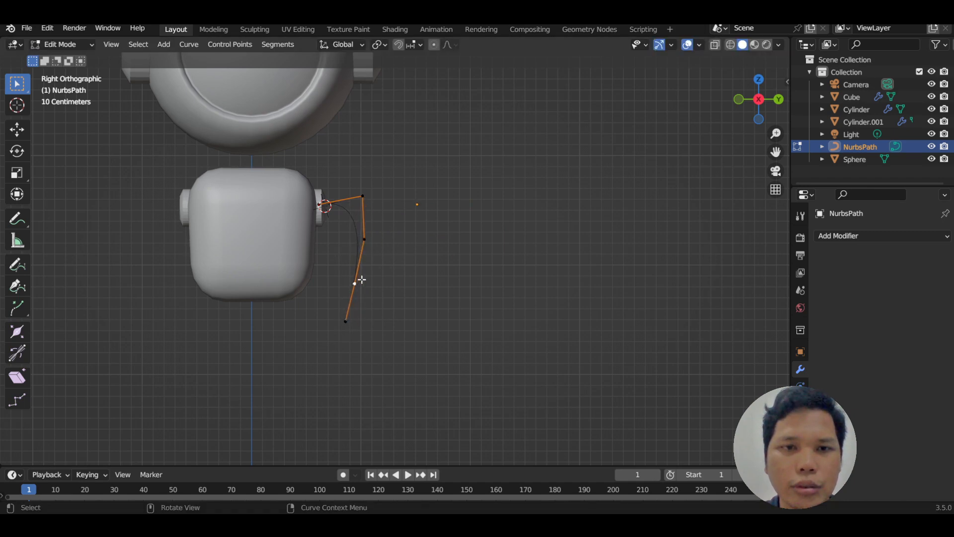
click(370, 279)
Nudge the second and middle control points of the path slightly outward and up
click(364, 199)
key(g)
click(367, 195)
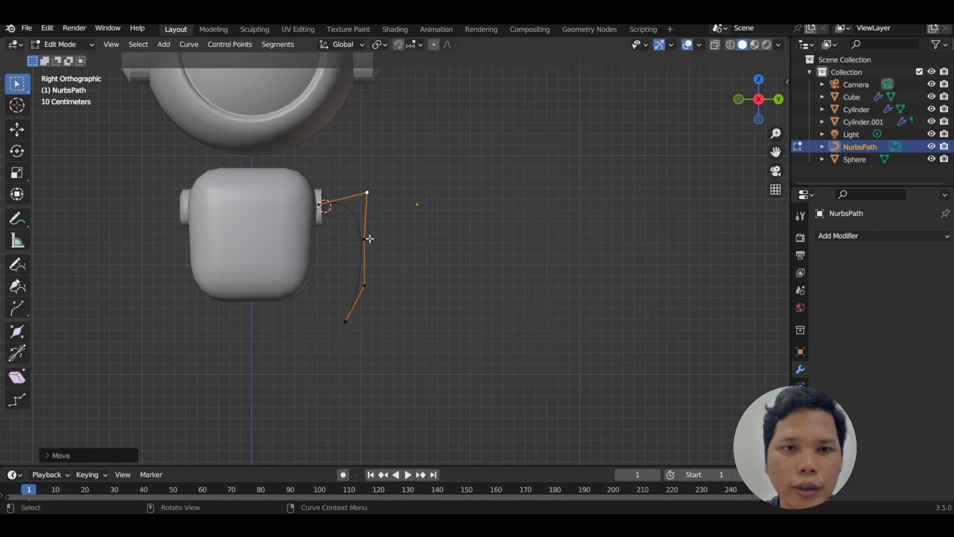
click(370, 238)
key(g)
click(372, 235)
scroll(401, 223, up, 3)
middle_drag(401, 222, 266, 124)
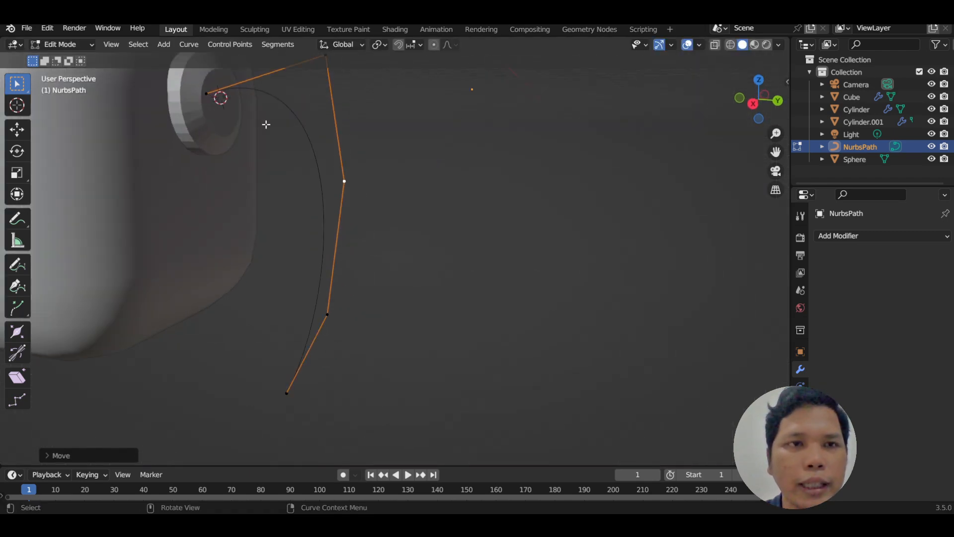
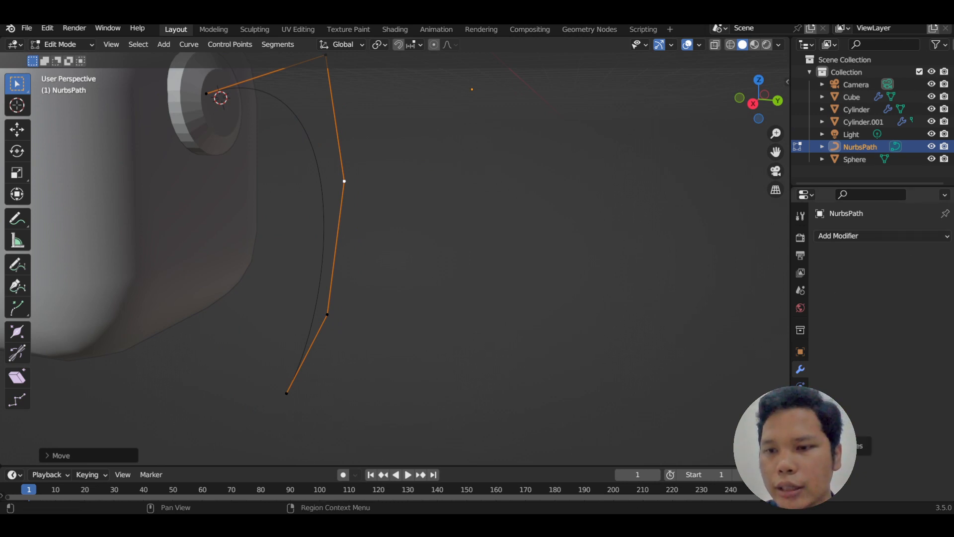
Give the path a round bevel with a depth of 0.24 m to form a tubular arm
click(800, 420)
click(829, 255)
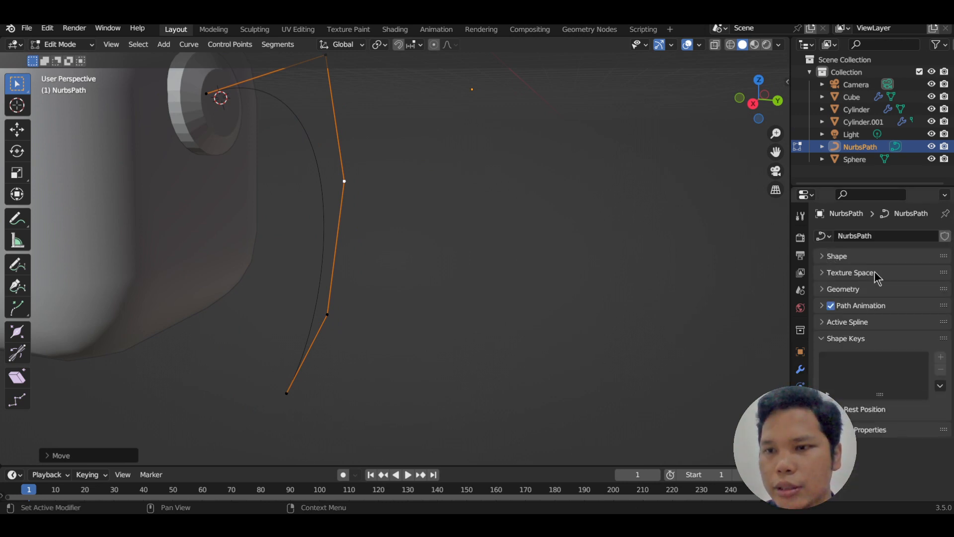
click(863, 291)
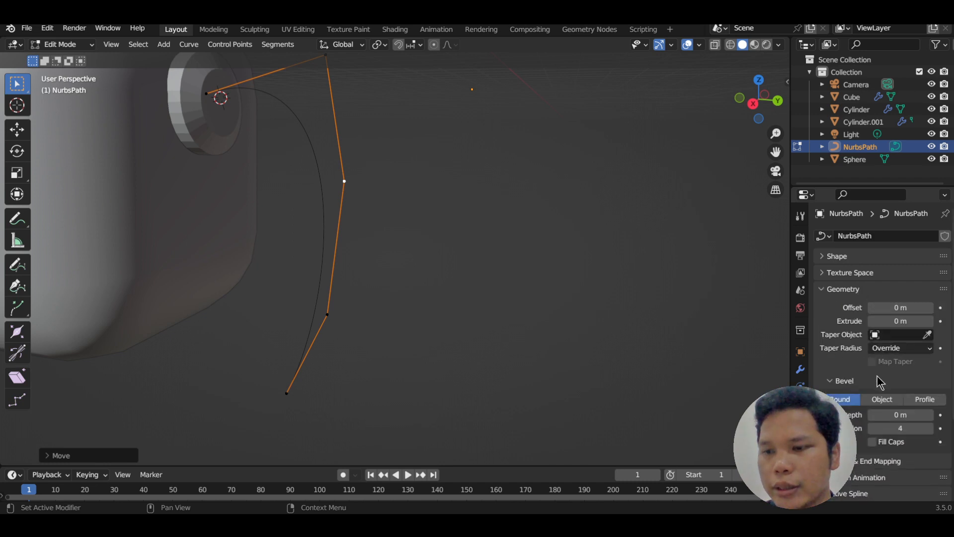
click(841, 289)
click(840, 290)
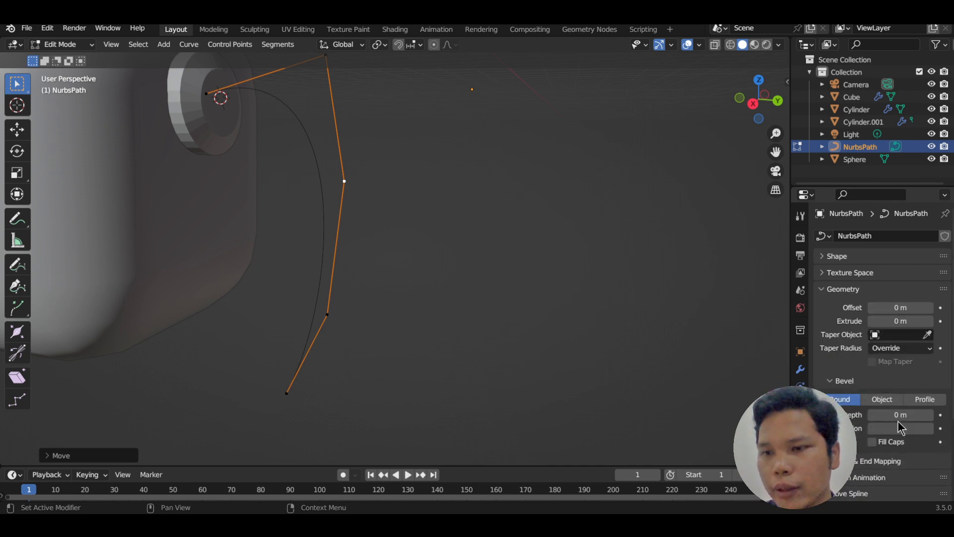
drag(899, 415, 919, 415)
scroll(426, 245, down, 4)
middle_drag(426, 245, 565, 257)
drag(894, 414, 916, 414)
scroll(550, 187, down, 4)
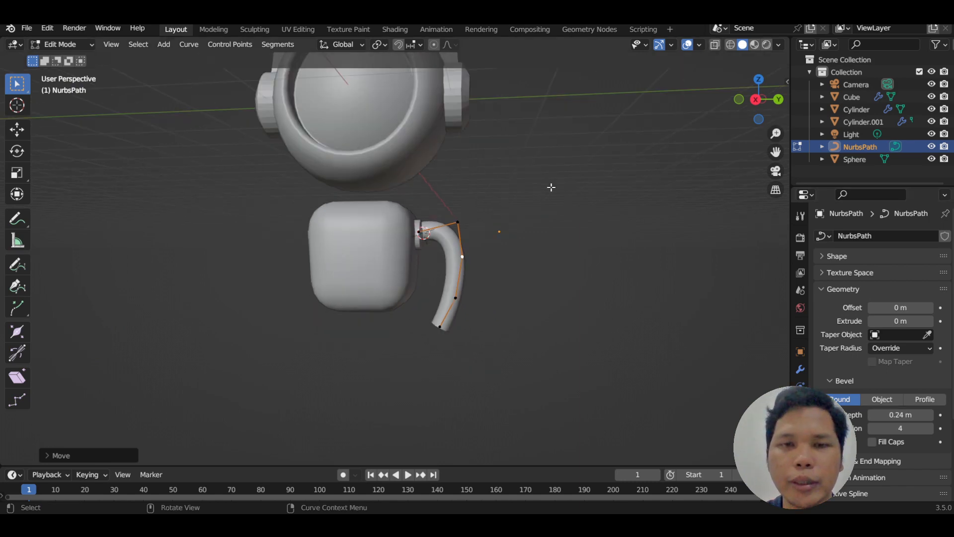
From the right view, move the arm's inner end point into the shoulder disc, and shift the second control point inward and down
click(756, 99)
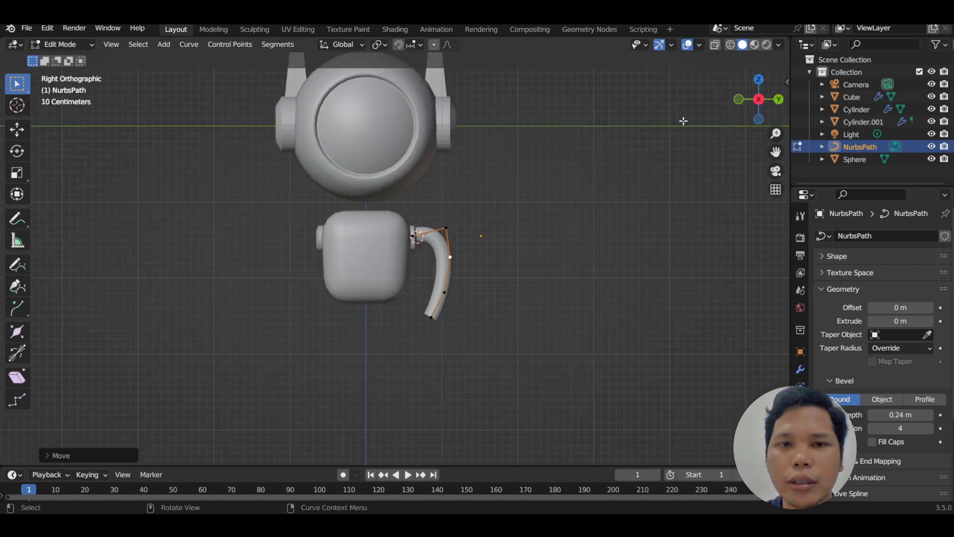
scroll(418, 258, up, 2)
scroll(437, 249, up, 2)
key(g)
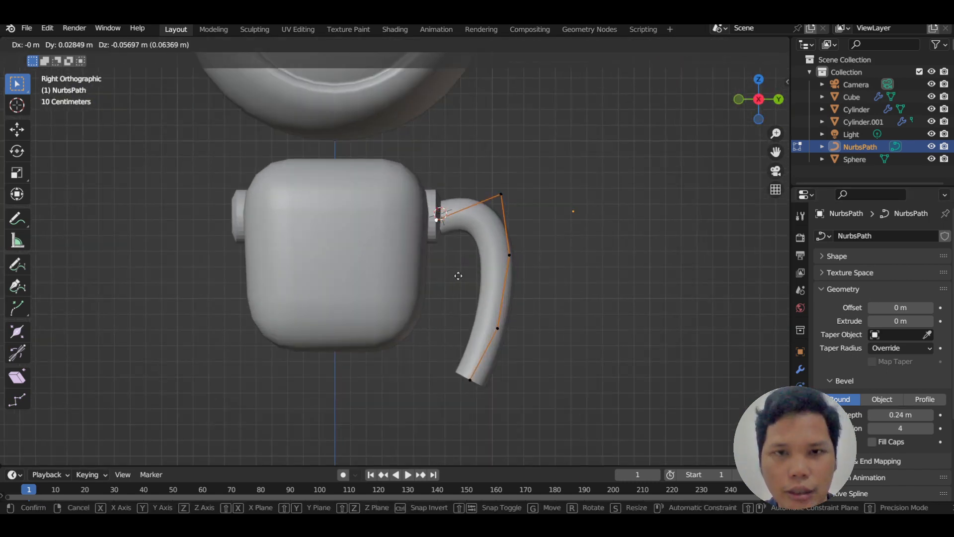
click(493, 230)
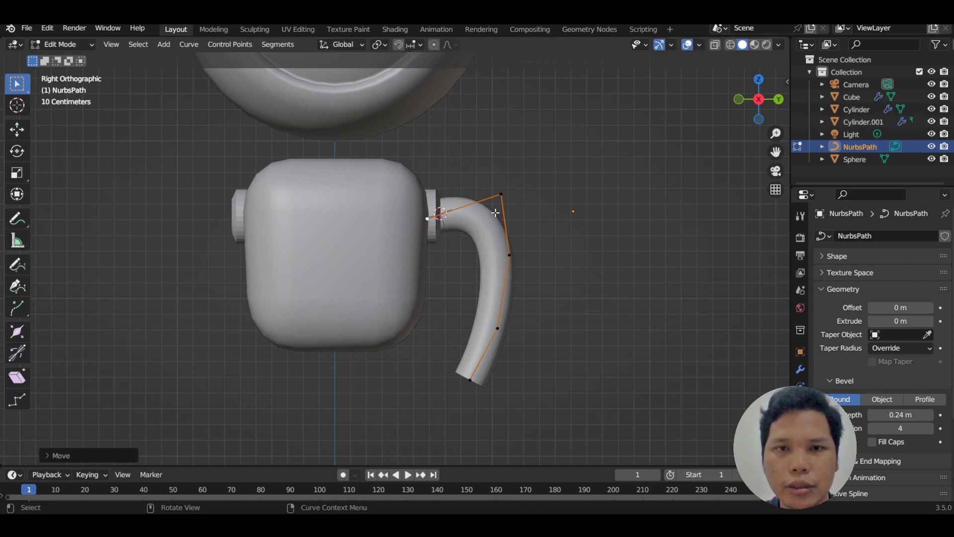
click(504, 196)
key(g)
click(493, 205)
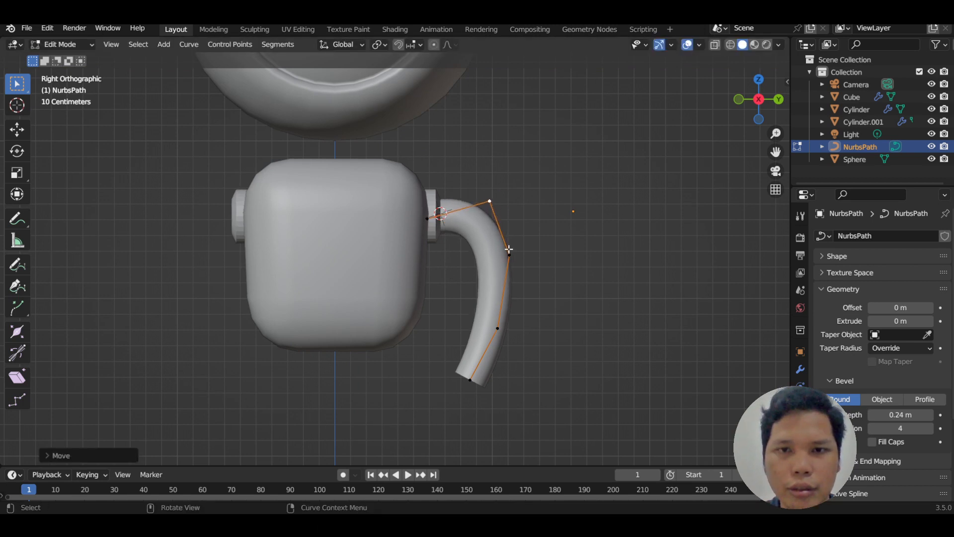
Shift the arm's middle, fourth and lower end control points inward so the arm hangs closer to the body
click(509, 253)
key(g)
click(495, 253)
drag(498, 328, 487, 326)
drag(470, 380, 464, 377)
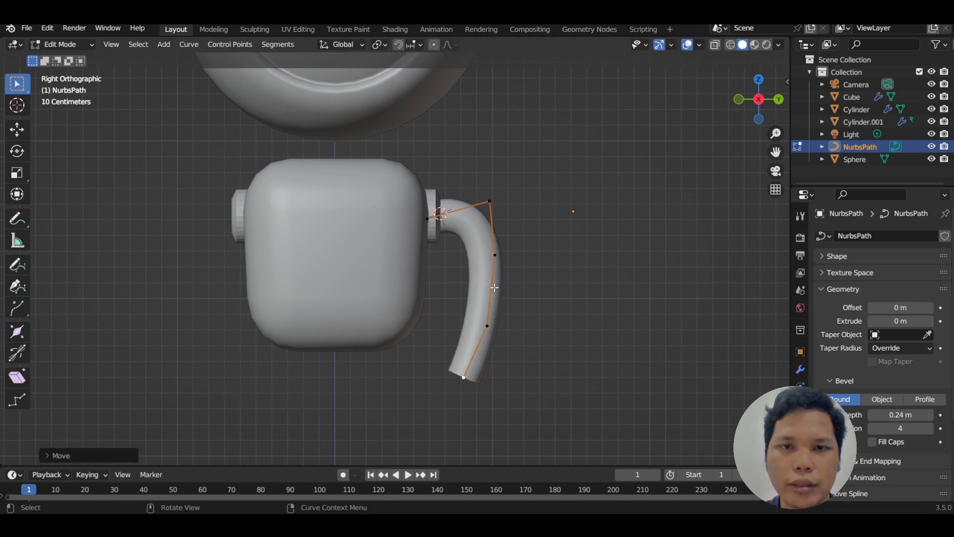
click(496, 251)
scroll(453, 264, down, 1)
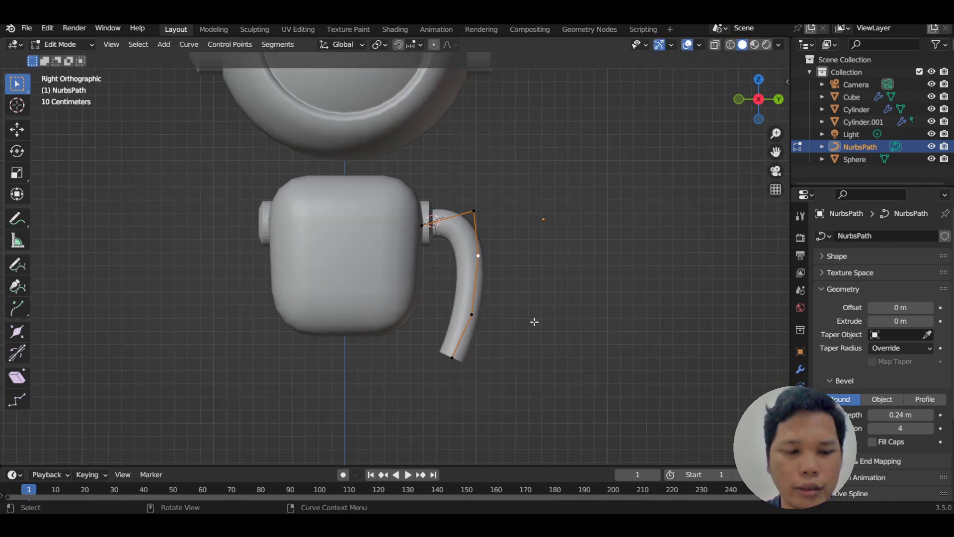
From the back view, move the arm's end point forward and up, and the fourth point backward and down, to bend the elbow
middle_drag(535, 322, 419, 334)
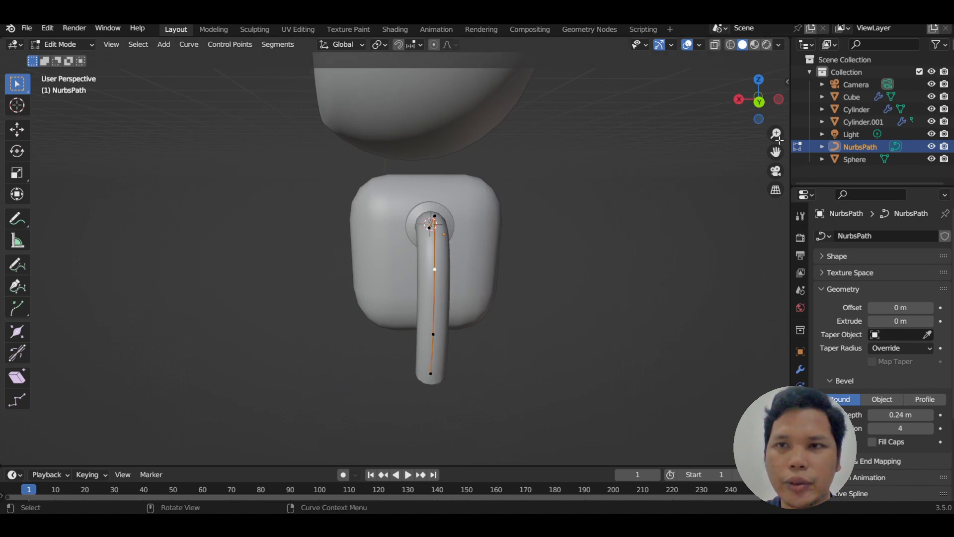
click(759, 102)
key(g)
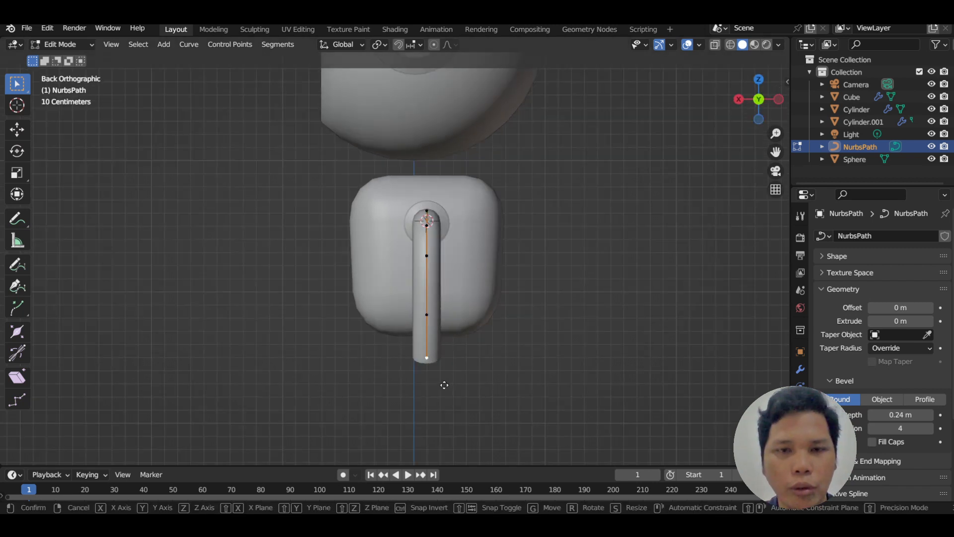
click(428, 314)
click(427, 314)
key(g)
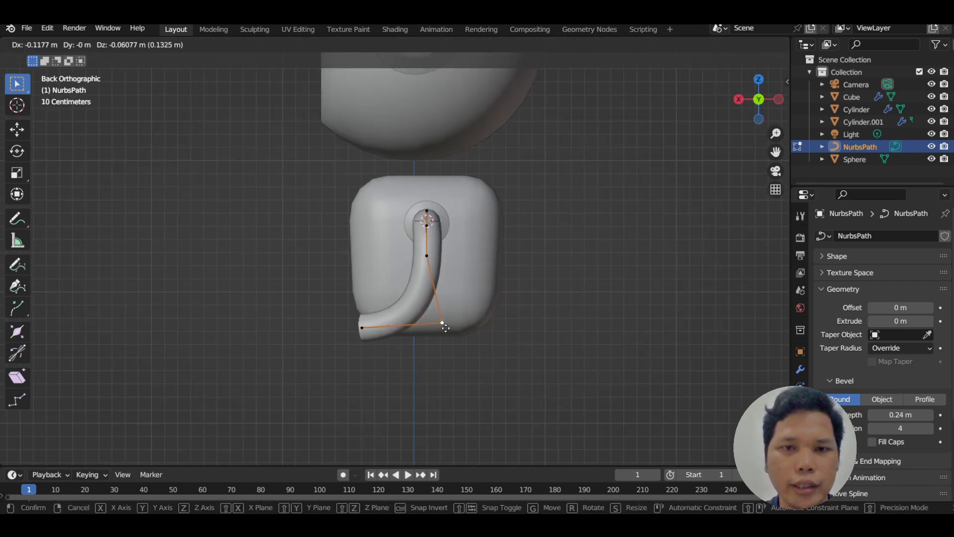
click(448, 323)
click(366, 327)
key(g)
click(384, 332)
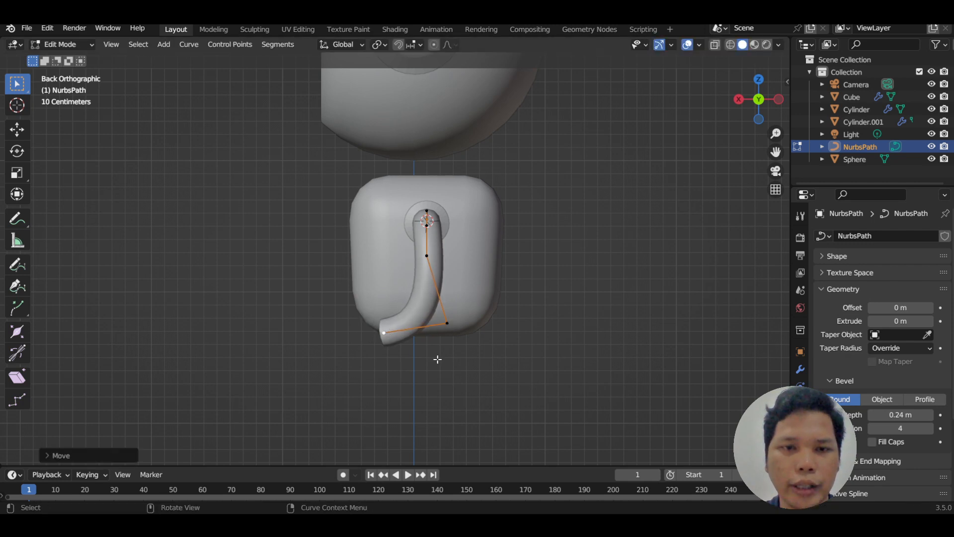
Extrude a new control point forward from the arm's lower end to lengthen the forearm
key(e)
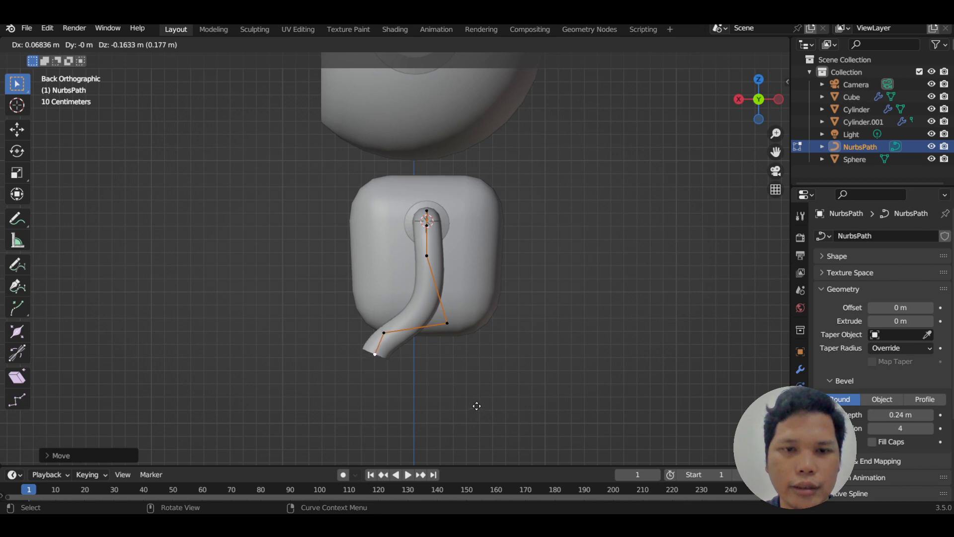
click(451, 374)
middle_drag(451, 374, 518, 317)
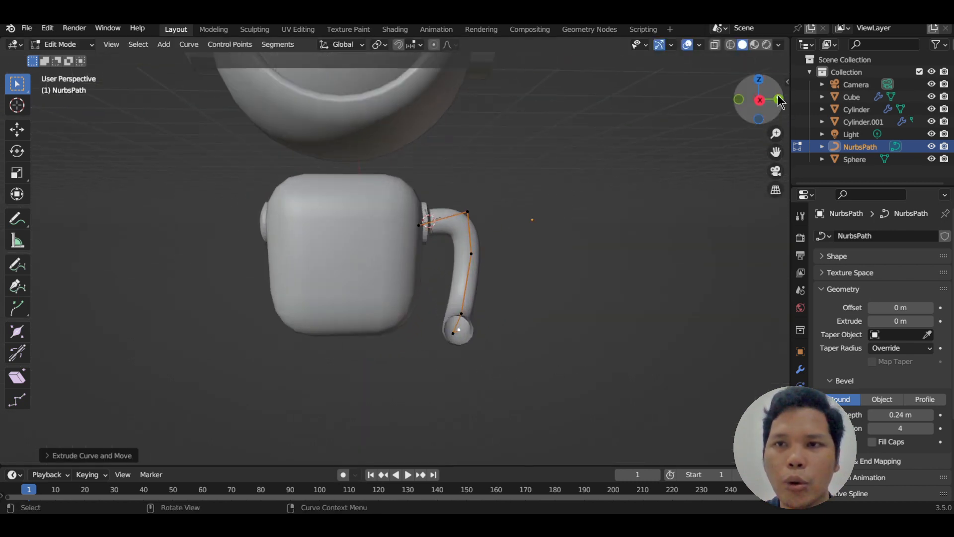
Move the arm's fifth control point outward along Y
scroll(554, 278, up, 3)
click(477, 367)
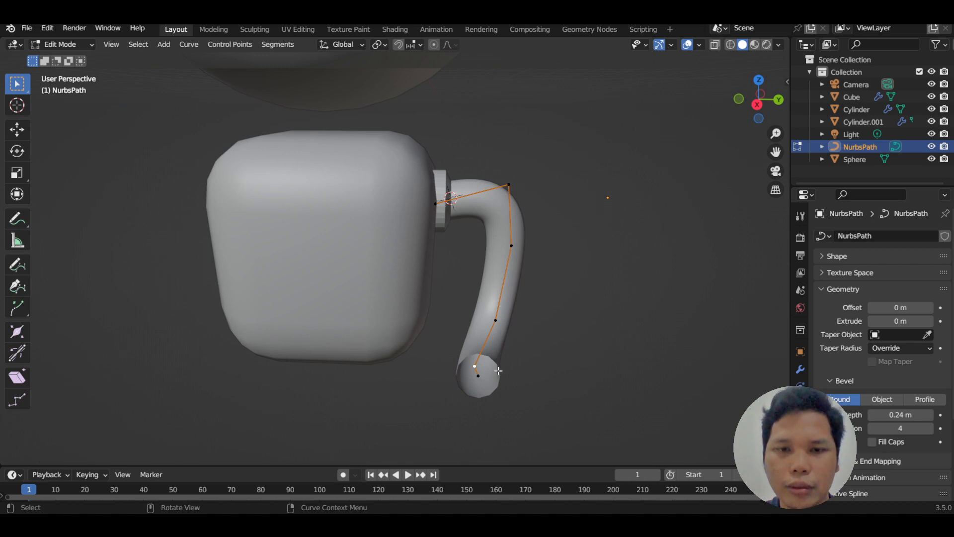
key(g)
key(y)
click(525, 370)
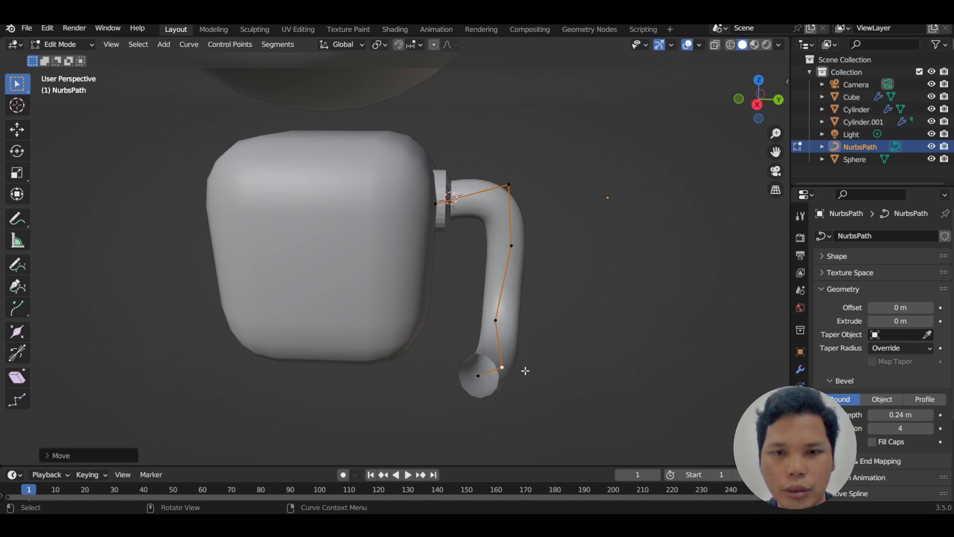
Move the forearm's end point outward beside the fifth point, and shift the second control point near the shoulder inward
click(479, 376)
key(g)
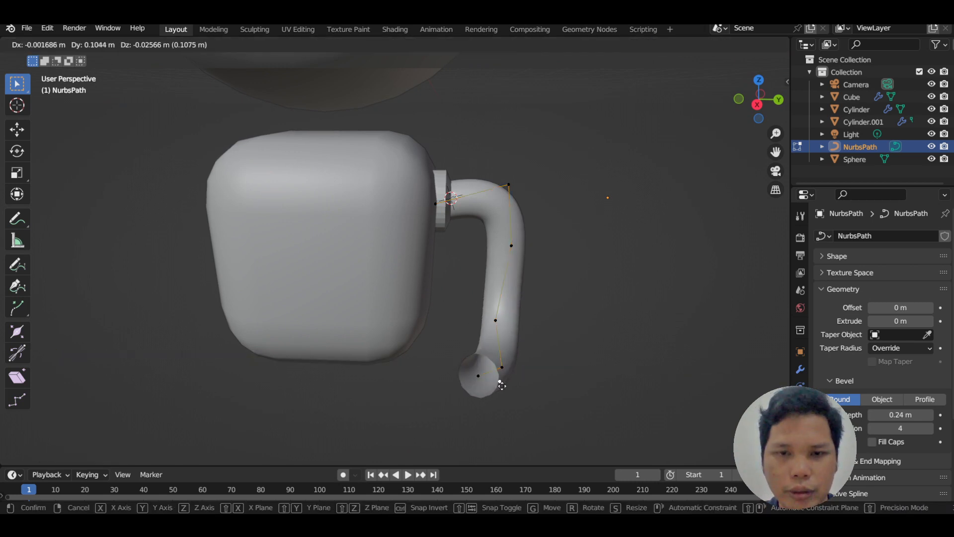
click(499, 388)
scroll(502, 396, down, 1)
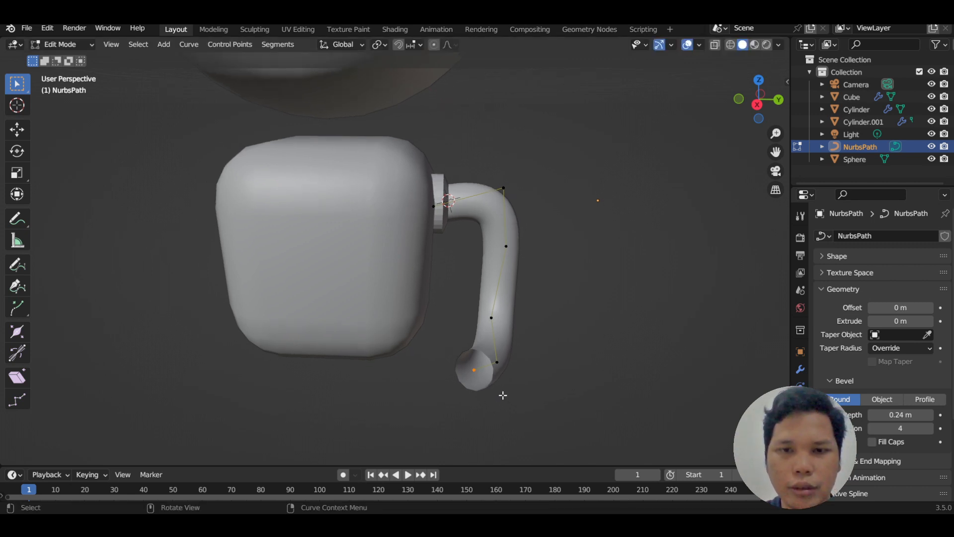
middle_drag(503, 395, 519, 233)
key(g)
click(511, 347)
key(g)
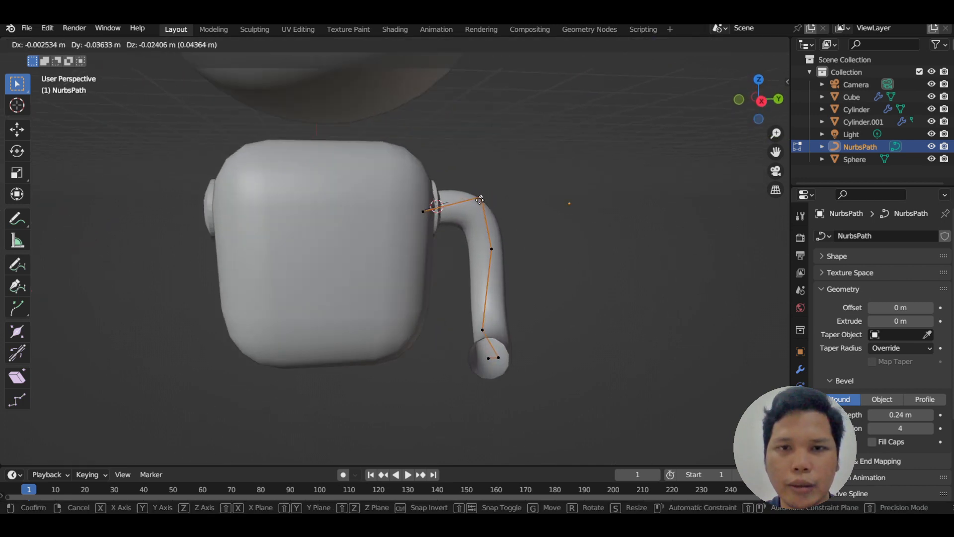
click(456, 196)
Return to Object Mode and add a Mirror modifier to the arm curve
middle_drag(555, 229, 800, 318)
key(Tab)
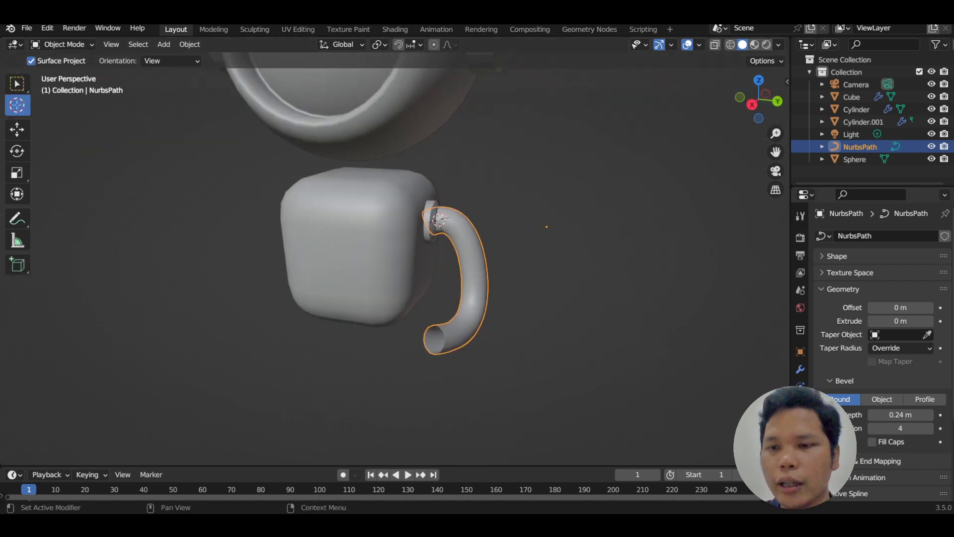
click(800, 368)
click(848, 237)
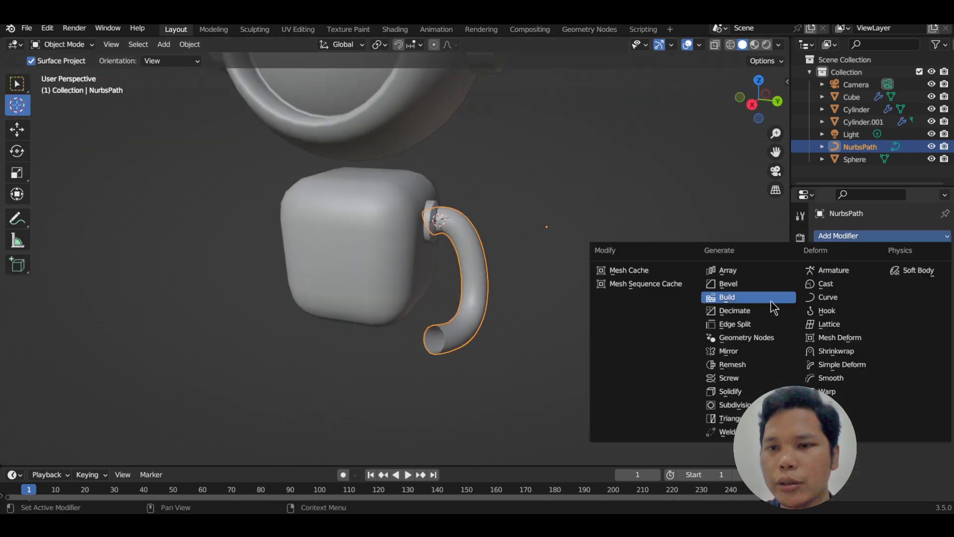
click(755, 351)
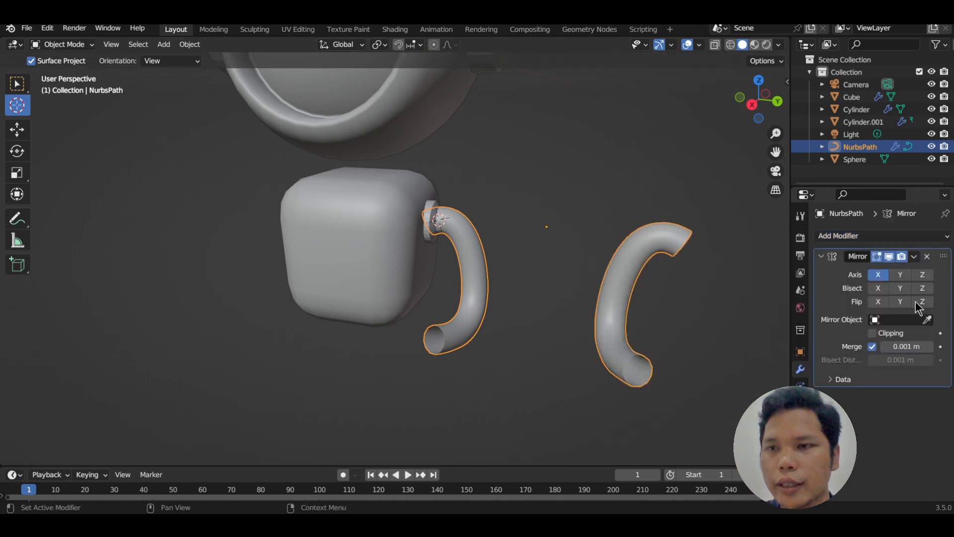
Try mirroring the arm about the Cube on the Z and X axes, and clear the mirror object
click(922, 275)
click(931, 322)
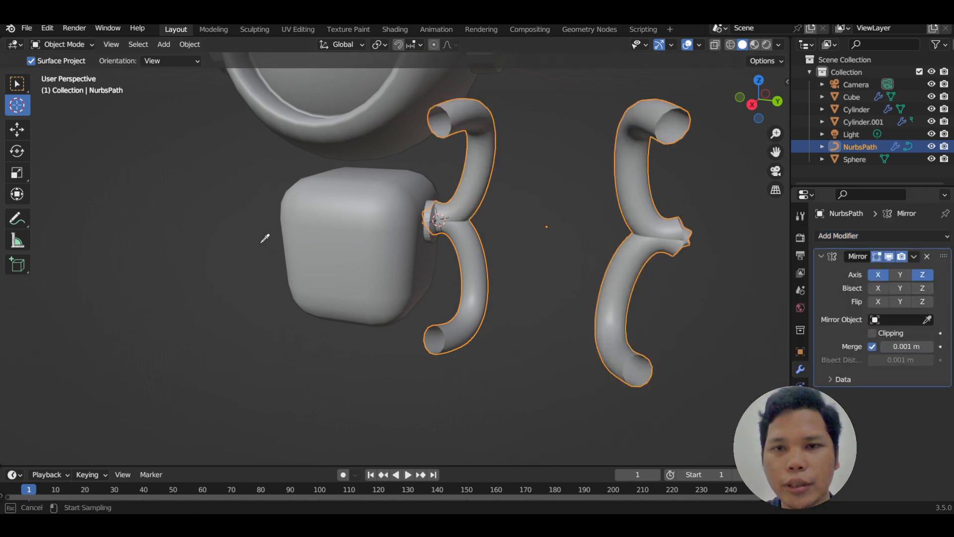
click(343, 217)
click(878, 274)
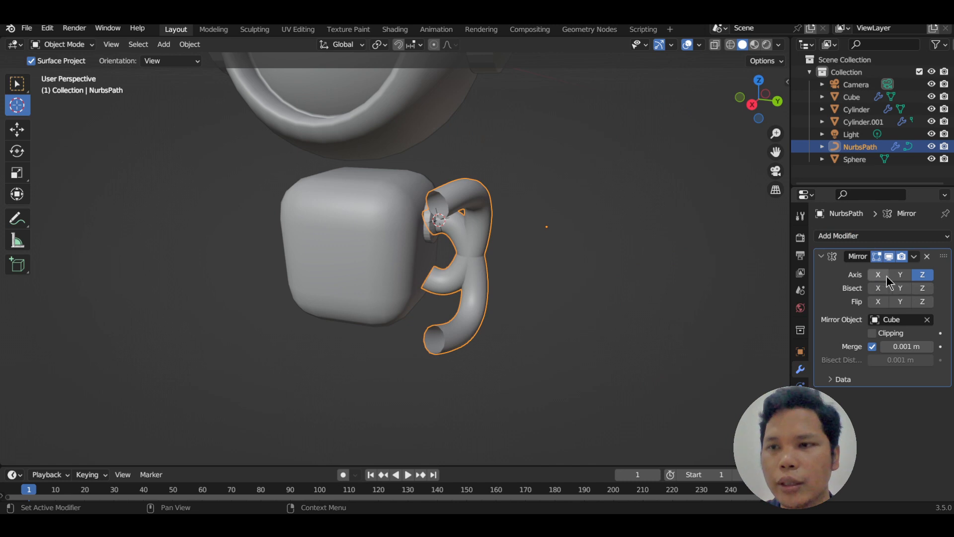
click(886, 275)
click(923, 274)
middle_drag(501, 298, 586, 299)
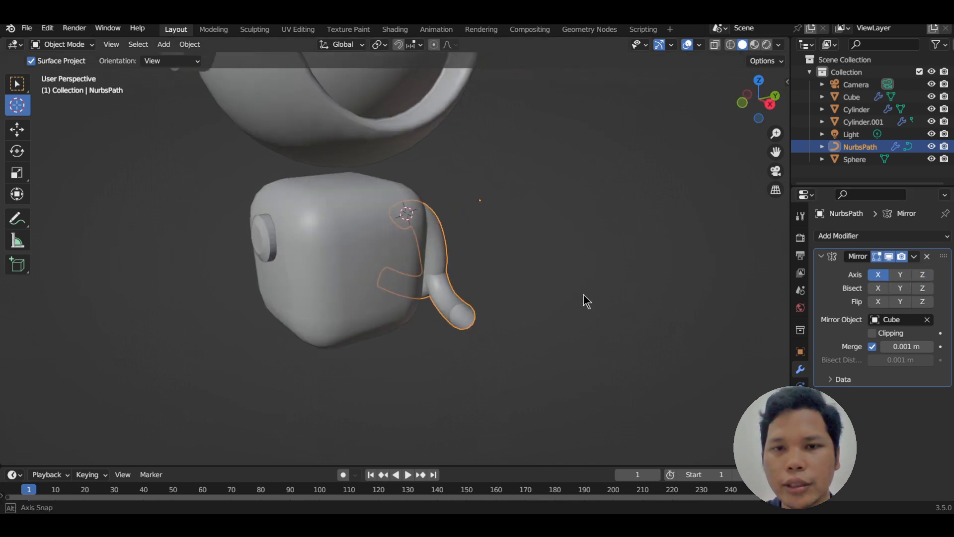
click(927, 320)
Set the Cube as the arm's mirror object and mirror on the Y axis only
click(927, 319)
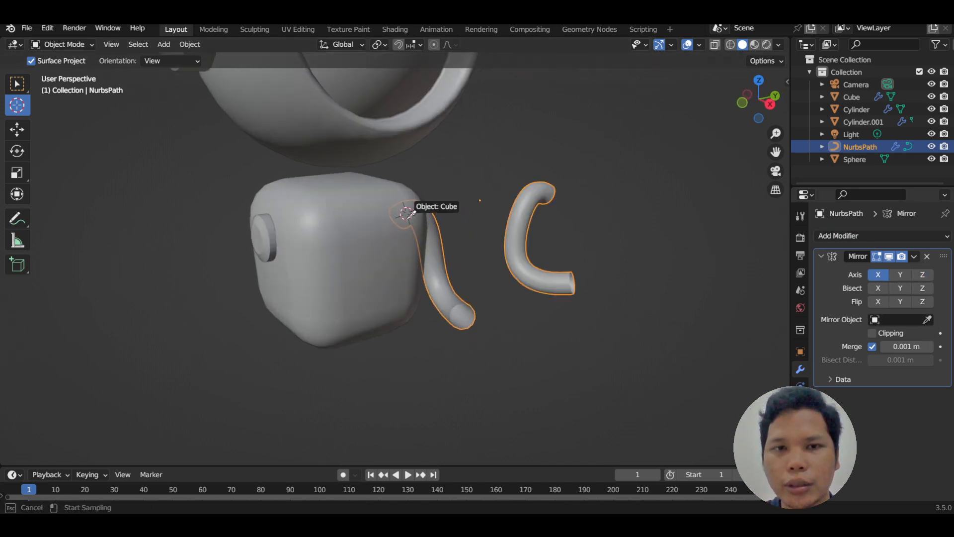
click(324, 249)
middle_drag(560, 288, 520, 330)
click(875, 277)
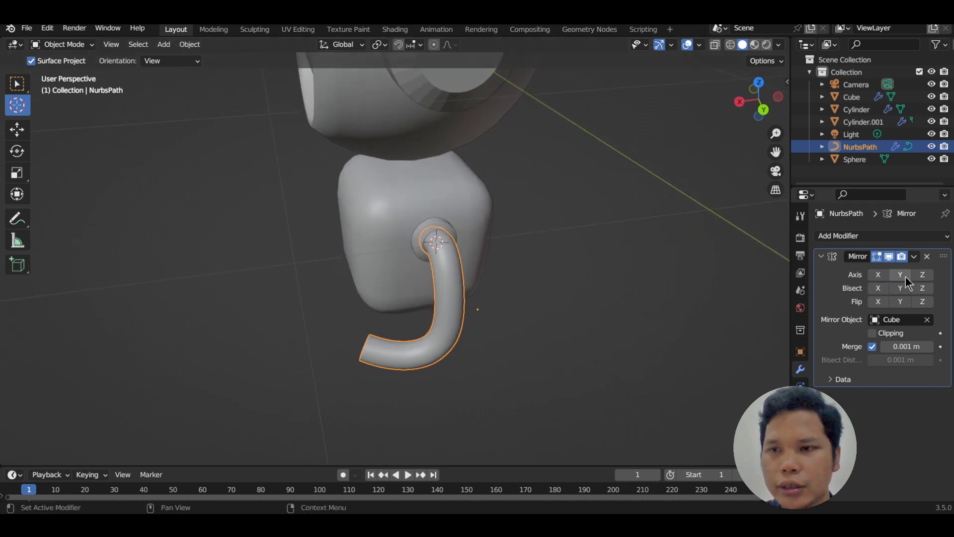
middle_drag(695, 328, 630, 317)
scroll(520, 257, up, 3)
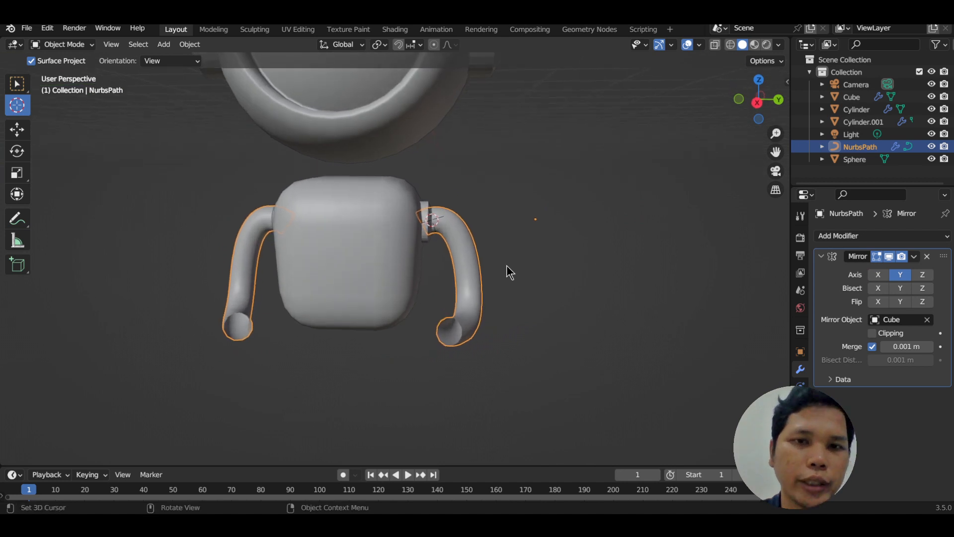
shift+middle_drag(506, 264, 457, 273)
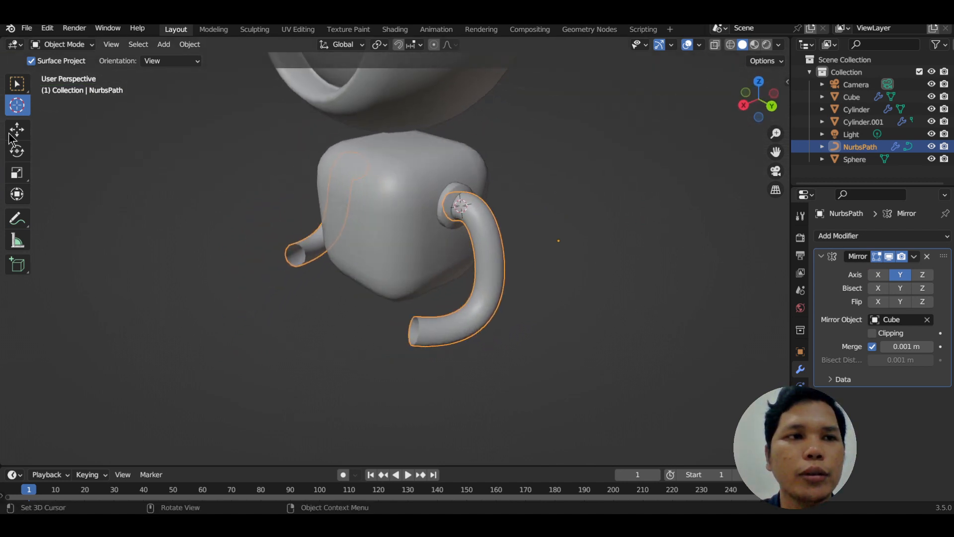
Add a cube at the open end of the forearm and scale it down to slightly wider than the arm
middle_drag(146, 173, 427, 263)
key(shift+a)
mouse_move(421, 243)
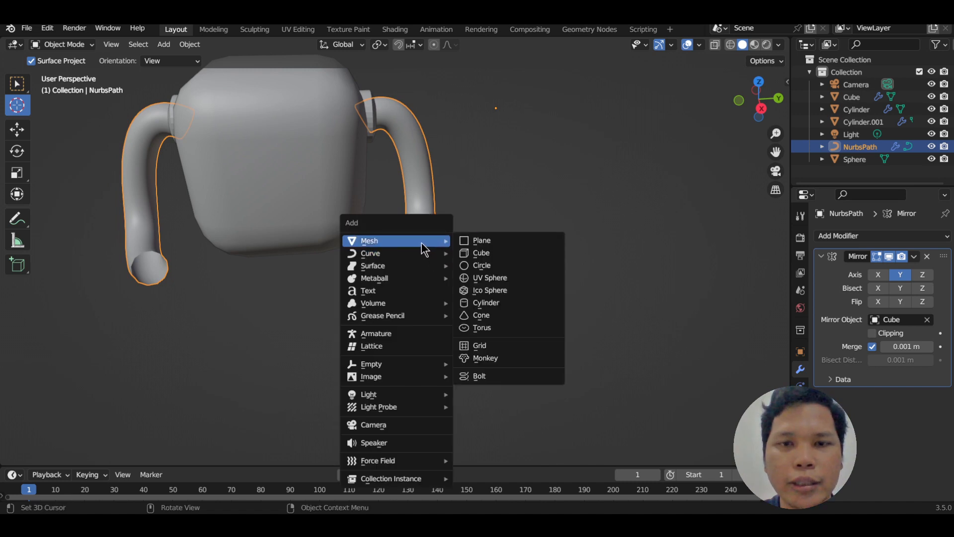
click(510, 249)
scroll(511, 255, down, 4)
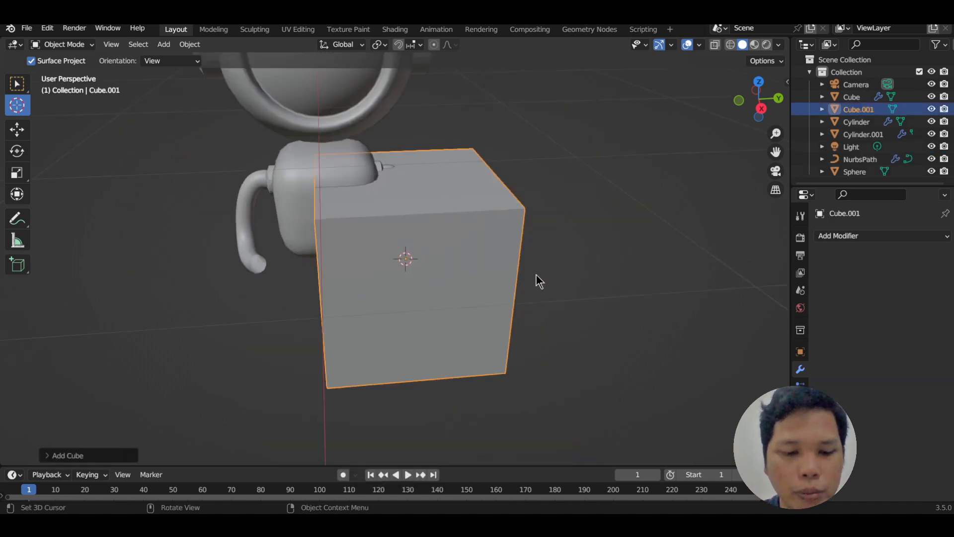
key(s)
click(450, 280)
Rotate the small hand cube about the Z axis to align it with the forearm's direction
middle_drag(451, 282, 479, 322)
key(r)
key(z)
click(485, 325)
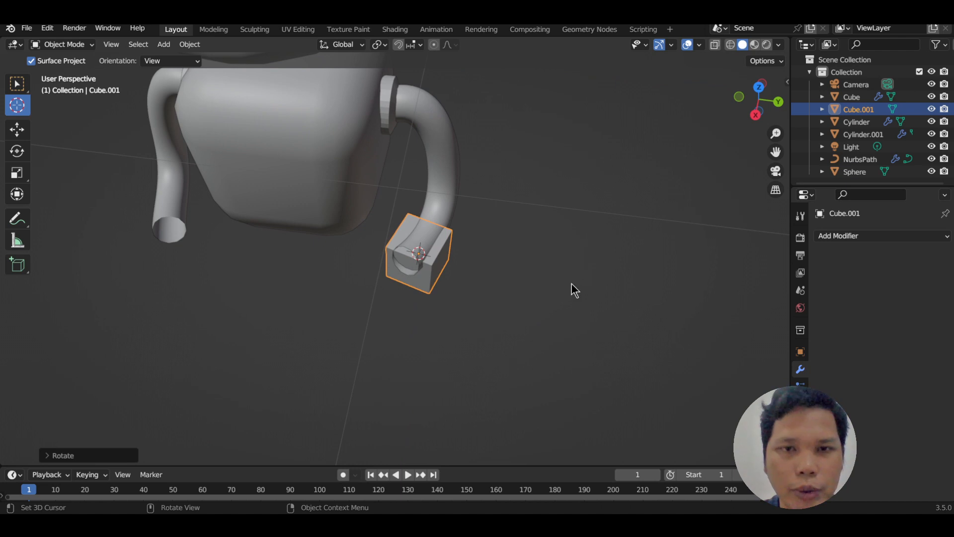
Move the hand cube up about 0.08 m along Z and shift it along X at the forearm's end
middle_drag(515, 276, 493, 256)
key(g)
key(z)
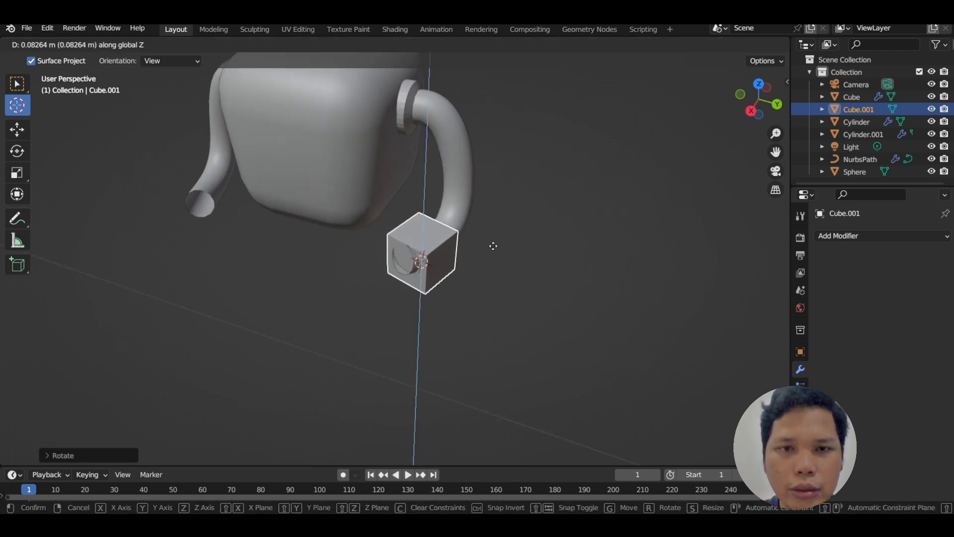
click(493, 247)
key(g)
key(y)
key(x)
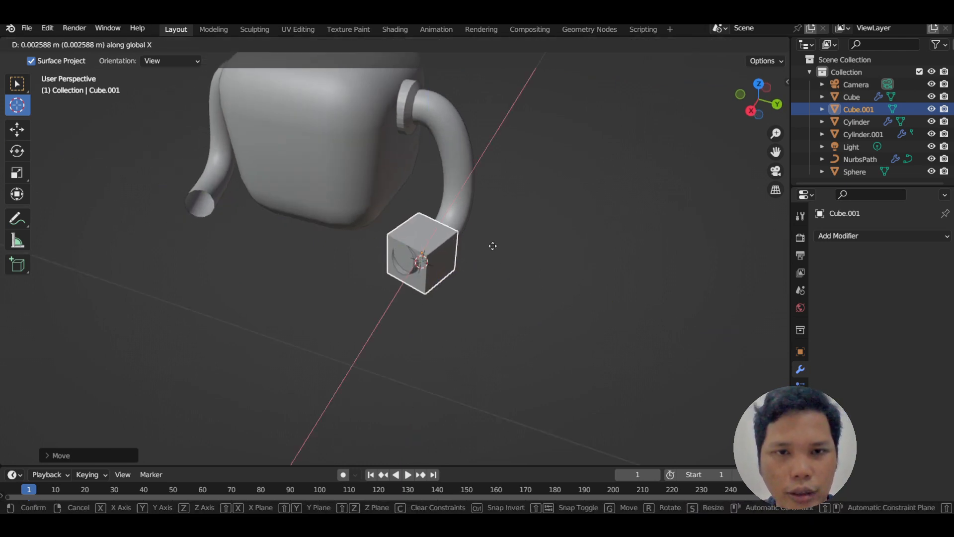
click(485, 255)
Flatten the hand cube by scaling it down along the Z axis
middle_drag(485, 255, 402, 337)
key(s)
key(z)
click(404, 309)
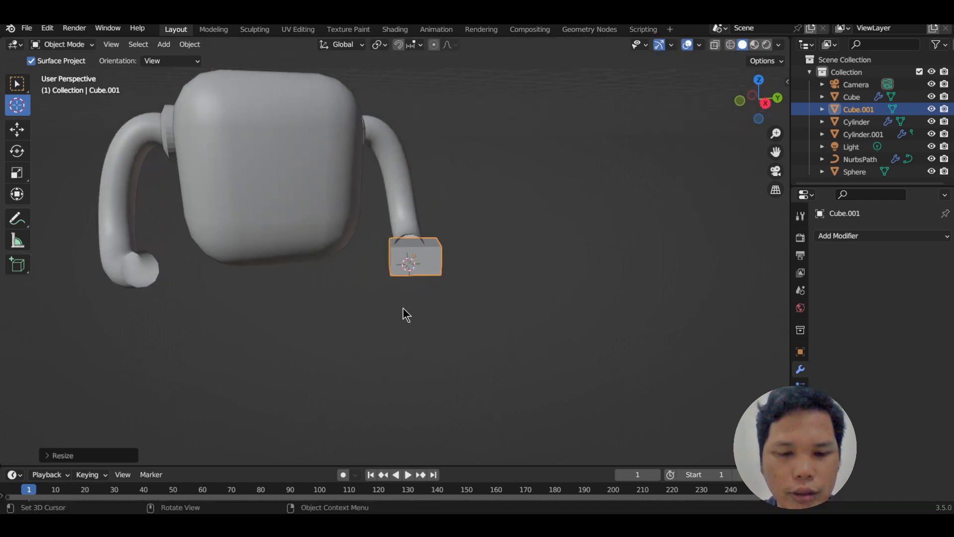
Raise the hand block along Z onto the end of the arm and stretch it along Z by about 1.27
key(g)
key(z)
click(403, 298)
key(s)
key(z)
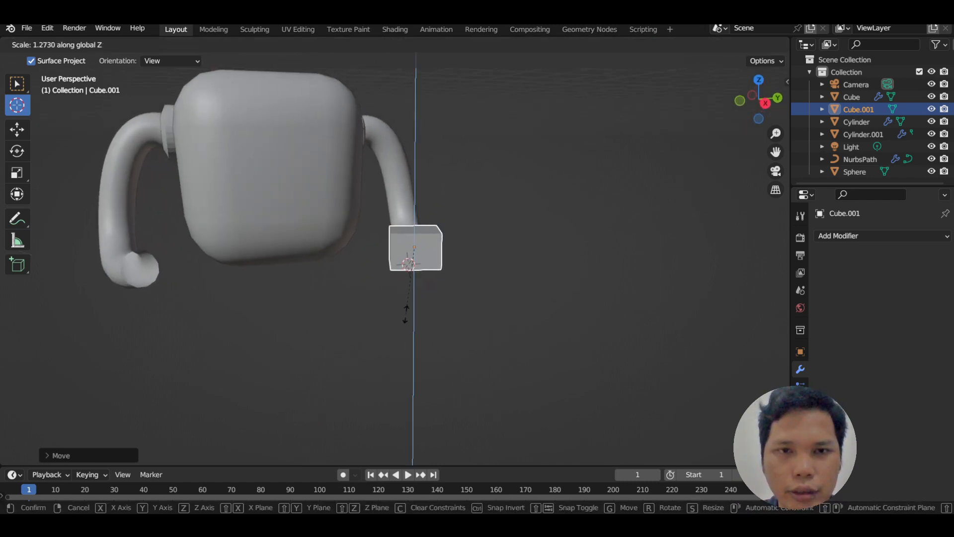
click(424, 312)
Add two evenly spaced loop cuts through the hand block, dividing its front face into three vertical strips
middle_drag(424, 312, 376, 332)
key(Tab)
scroll(412, 284, up, 4)
scroll(412, 285, up, 2)
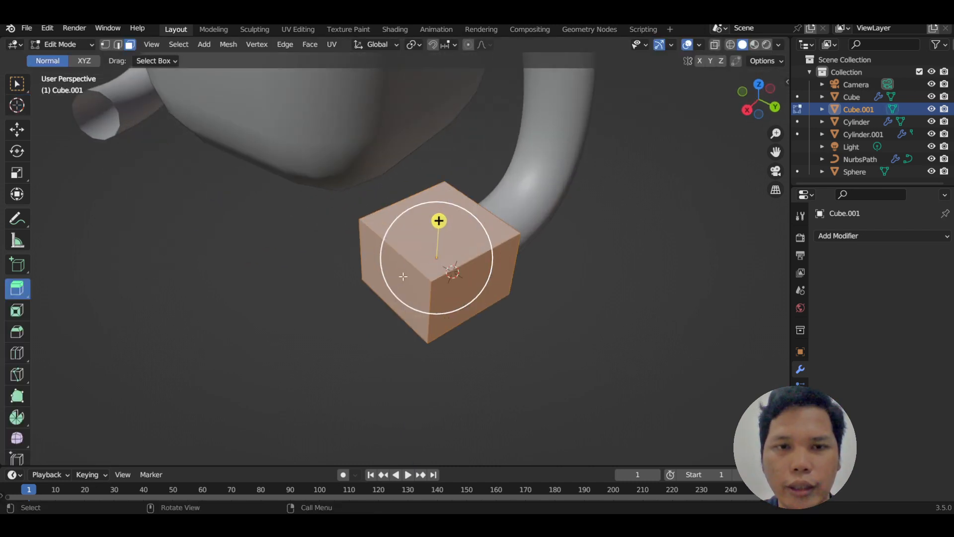
key(ctrl+r)
scroll(393, 264, up, 1)
click(393, 263)
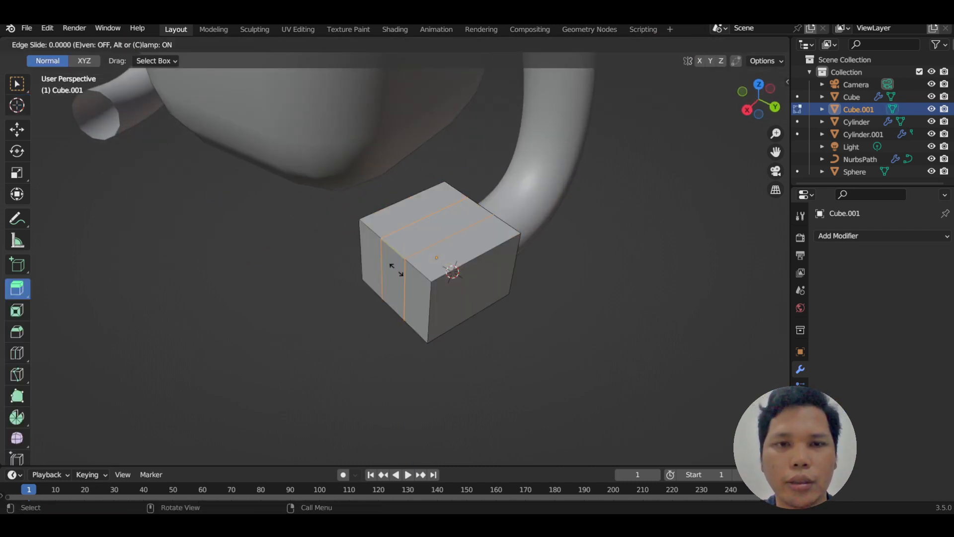
right_click(392, 262)
click(131, 45)
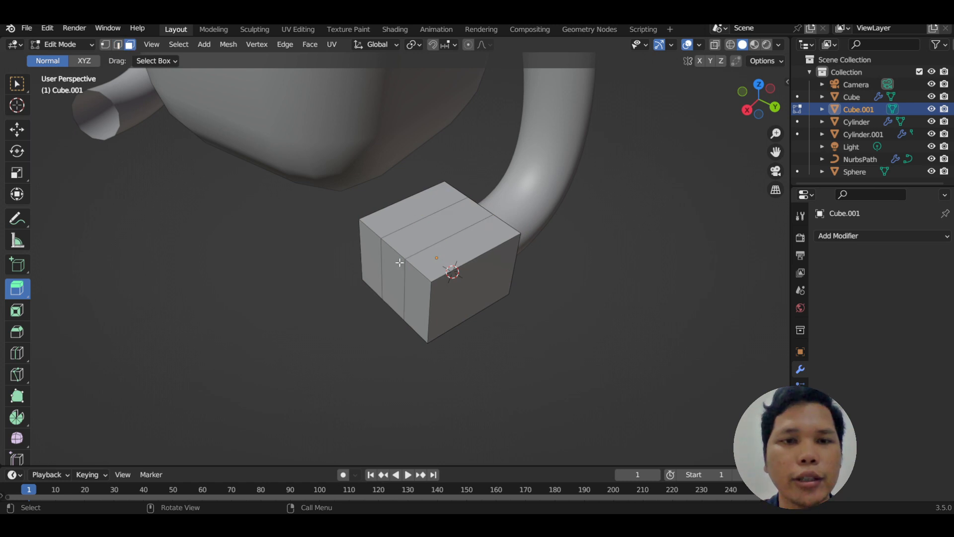
Extrude the two outer front faces of the hand block forward to form two gripper fingers
click(370, 258)
shift+click(423, 286)
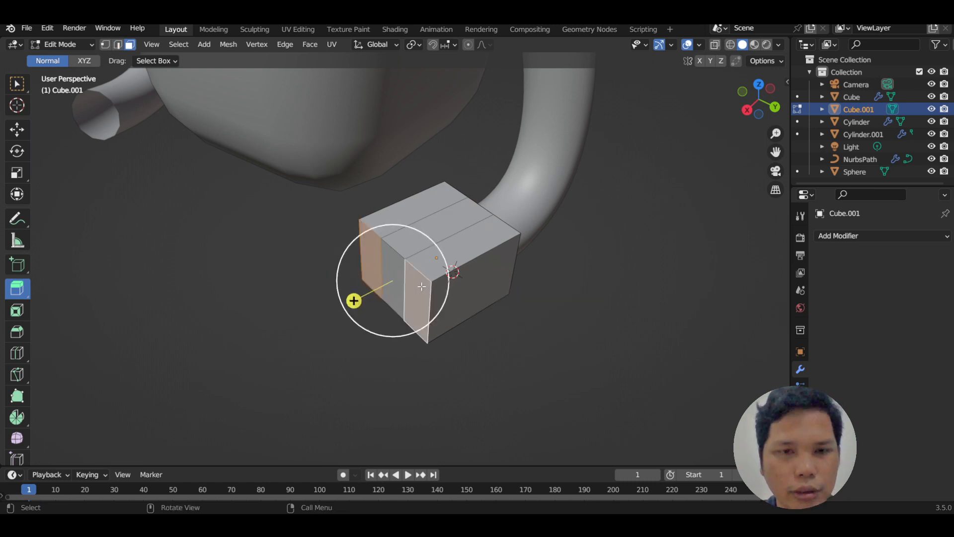
key(e)
click(390, 303)
middle_drag(392, 303, 433, 301)
Rotate the whole hand a quarter turn about the X axis so its fingers stack vertically, and reposition it at the arm's end
key(Tab)
key(r)
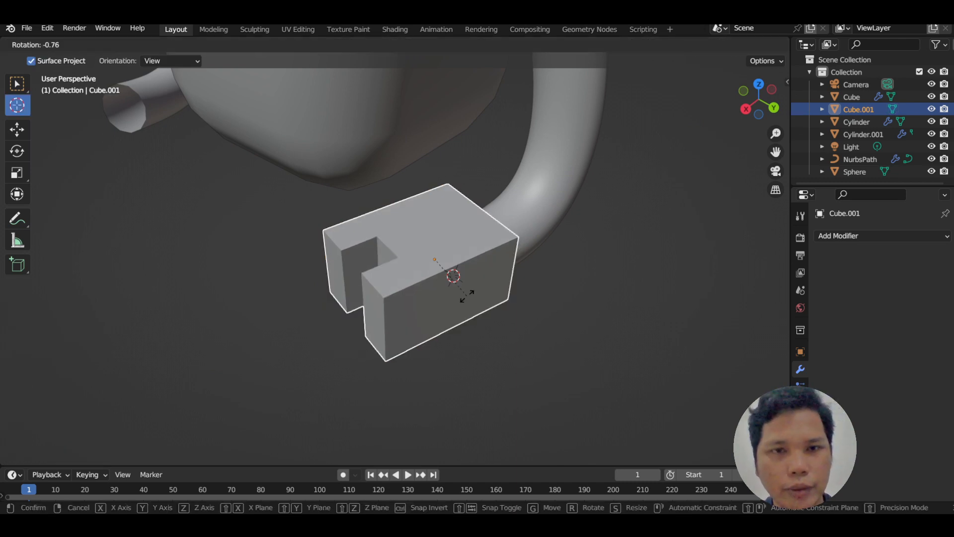
key(y)
key(y)
key(x)
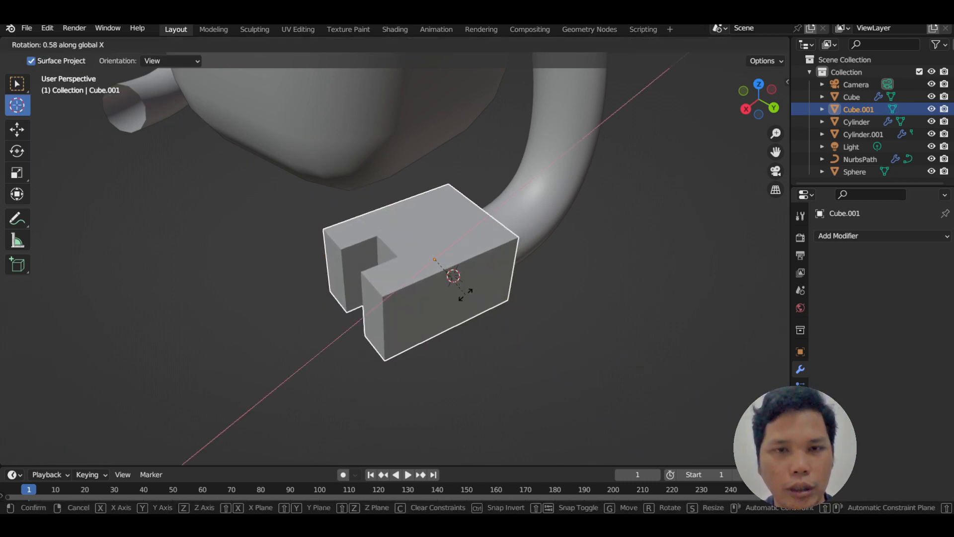
key(x)
click(375, 362)
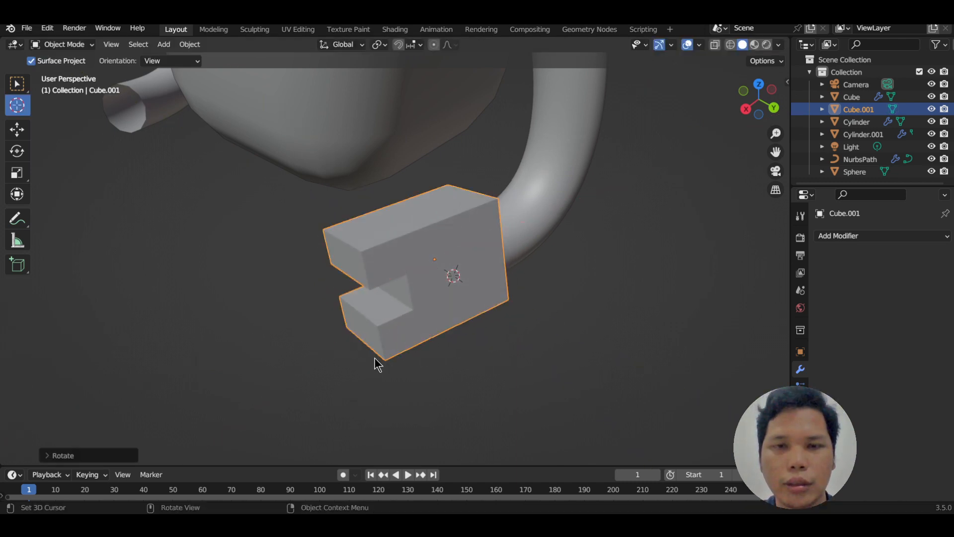
middle_drag(375, 362, 437, 298)
key(g)
click(424, 305)
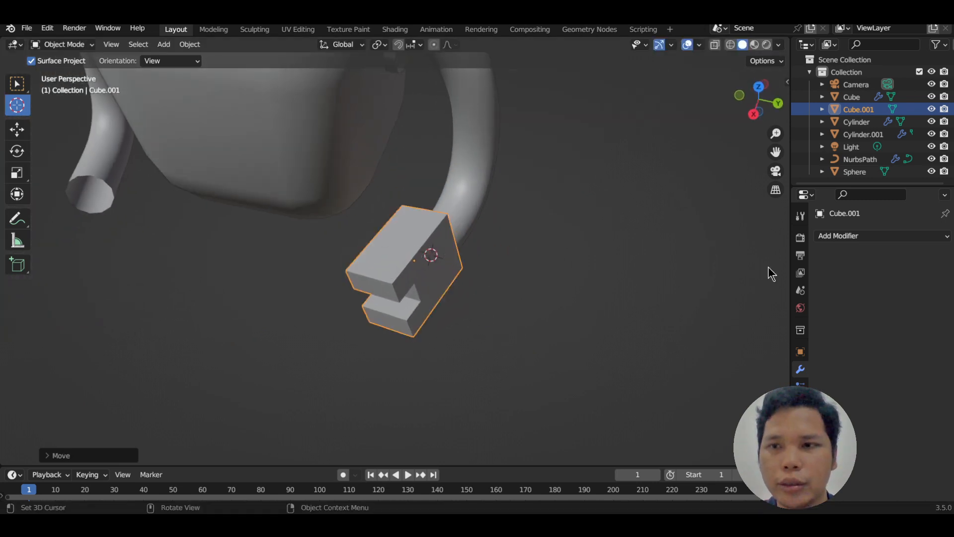
Add a Bevel modifier to the hand with an amount of 0.2 m and a higher segment count
click(860, 240)
click(728, 283)
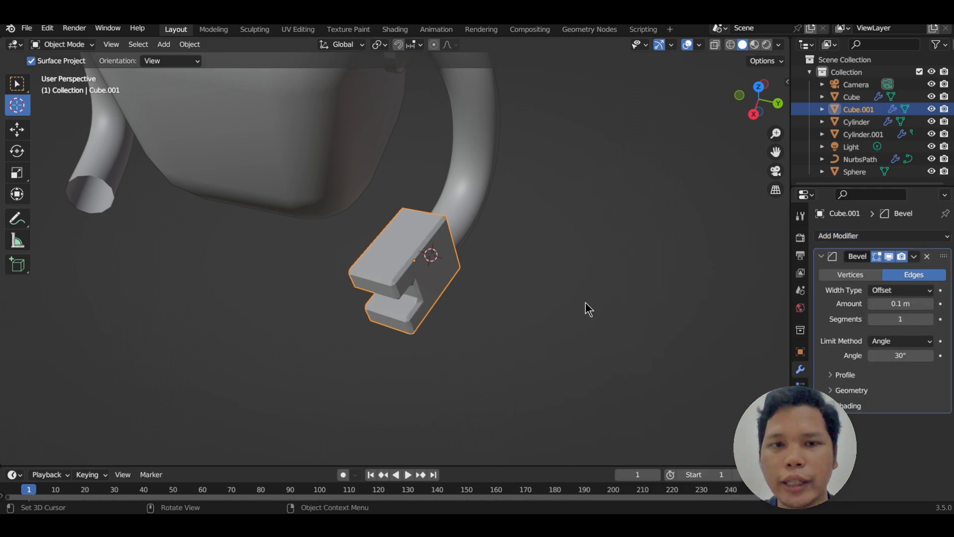
middle_drag(586, 305, 273, 151)
drag(923, 308, 944, 308)
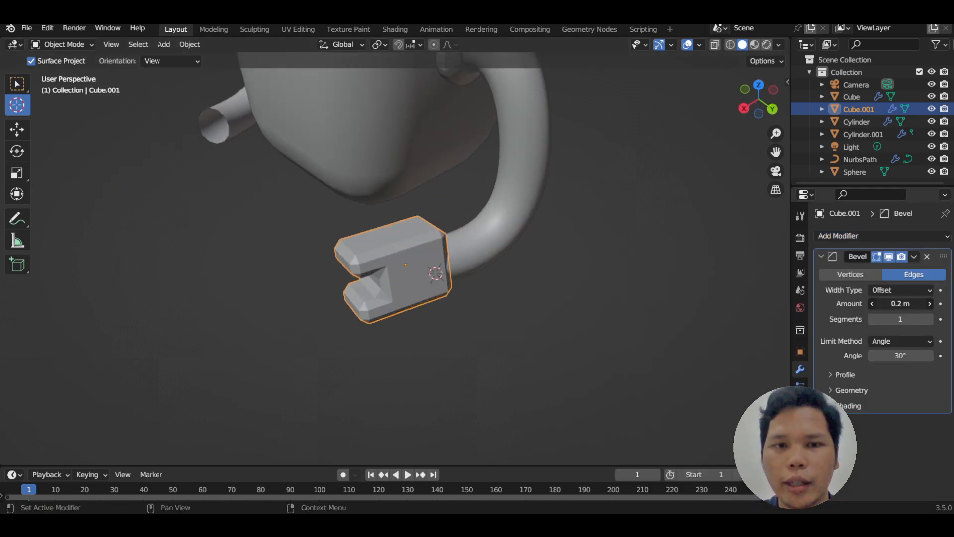
click(931, 321)
click(932, 321)
middle_drag(470, 332, 640, 298)
scroll(636, 298, down, 3)
middle_drag(507, 299, 526, 362)
click(838, 259)
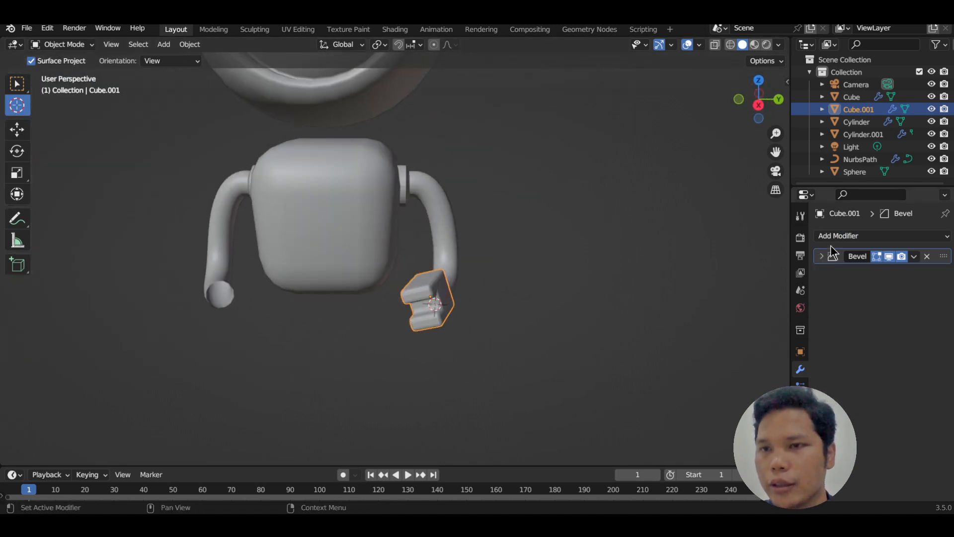
Add a Mirror modifier to the hand, using the torso Cube as mirror object and only the Y axis
click(832, 237)
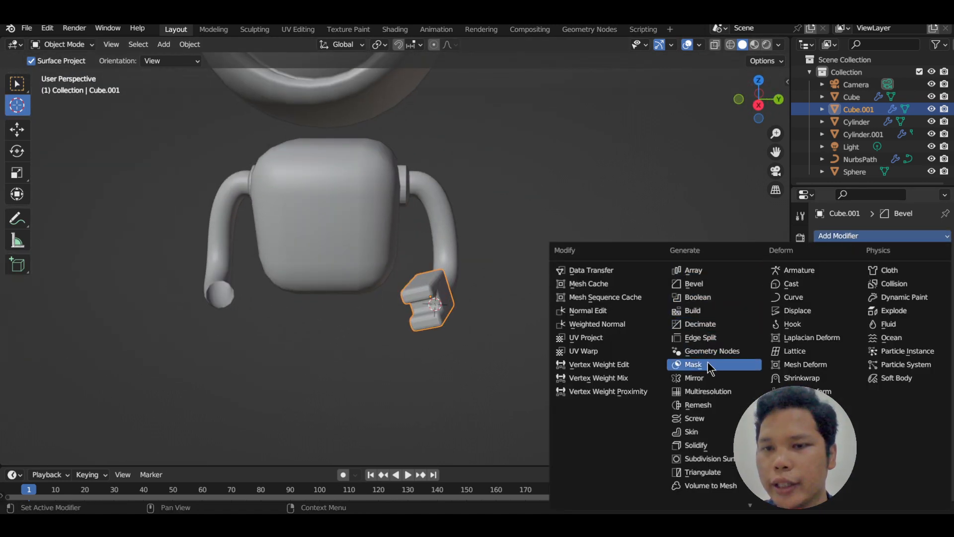
click(706, 377)
click(927, 336)
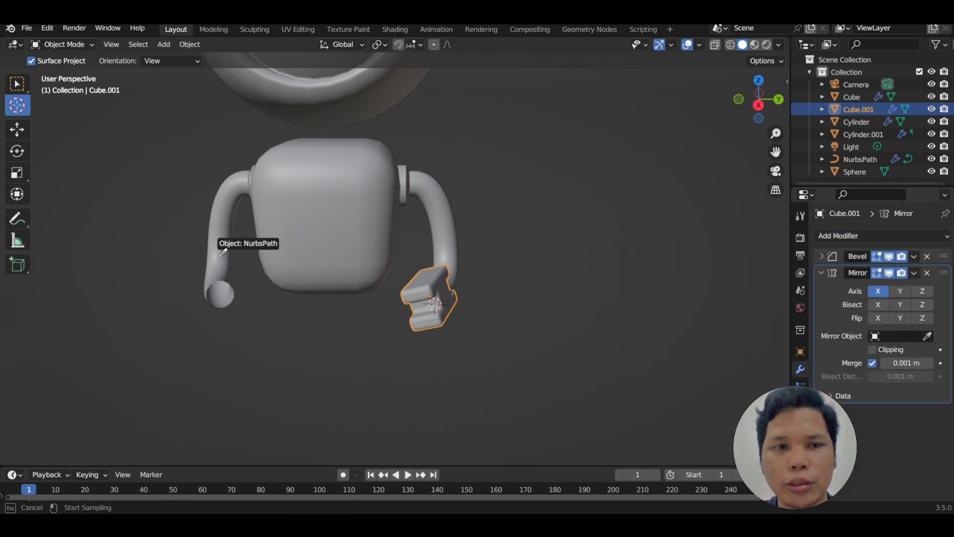
click(310, 226)
middle_drag(438, 265, 422, 277)
click(903, 292)
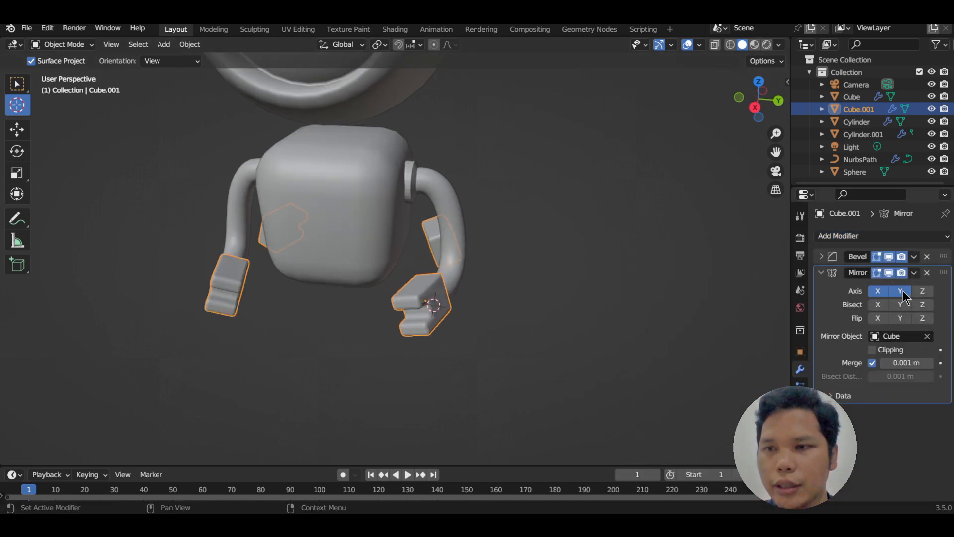
middle_drag(621, 347, 481, 307)
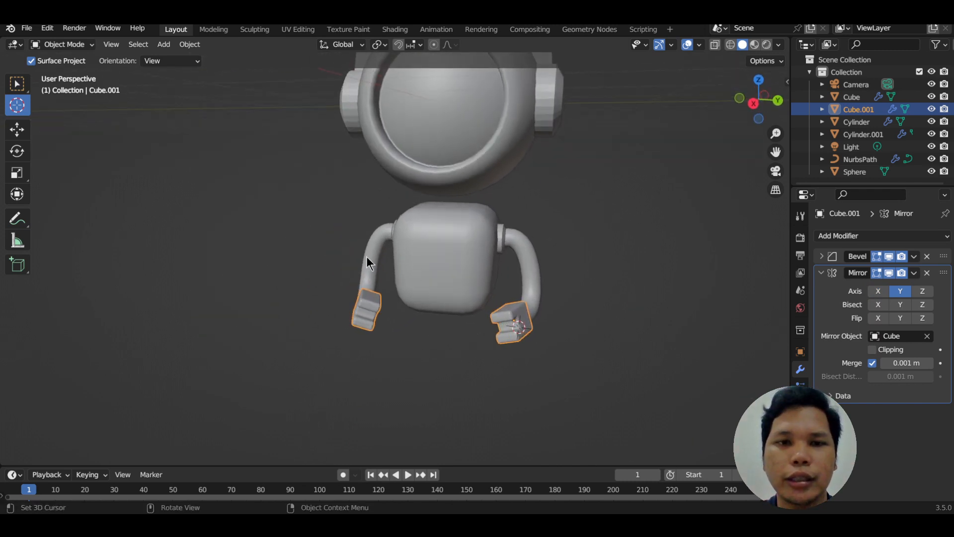
Select the head sphere together with its ear cylinders and move them down along Z, closer to the torso
click(367, 255)
middle_drag(423, 272, 550, 308)
click(18, 83)
click(457, 289)
middle_drag(449, 149, 348, 187)
click(426, 102)
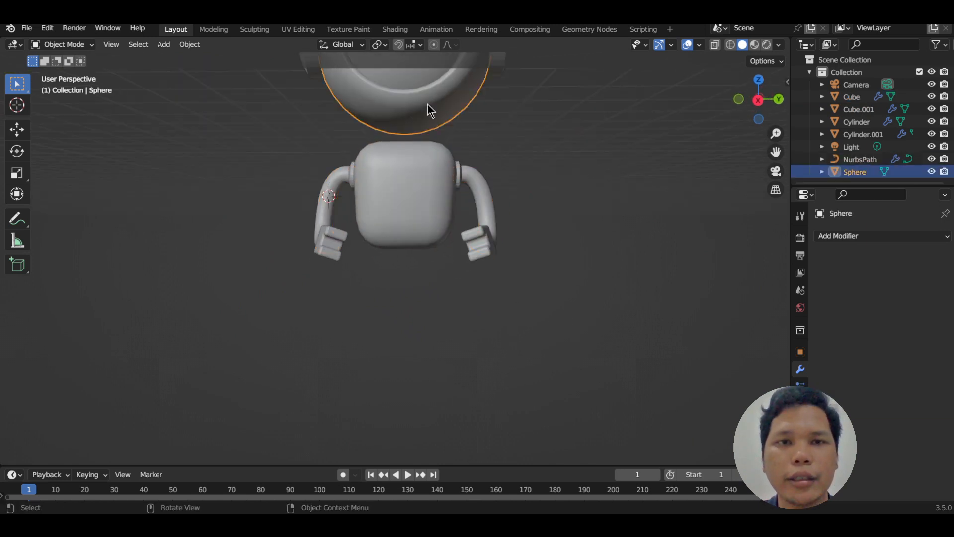
shift+middle_drag(426, 102, 457, 171)
shift+click(485, 112)
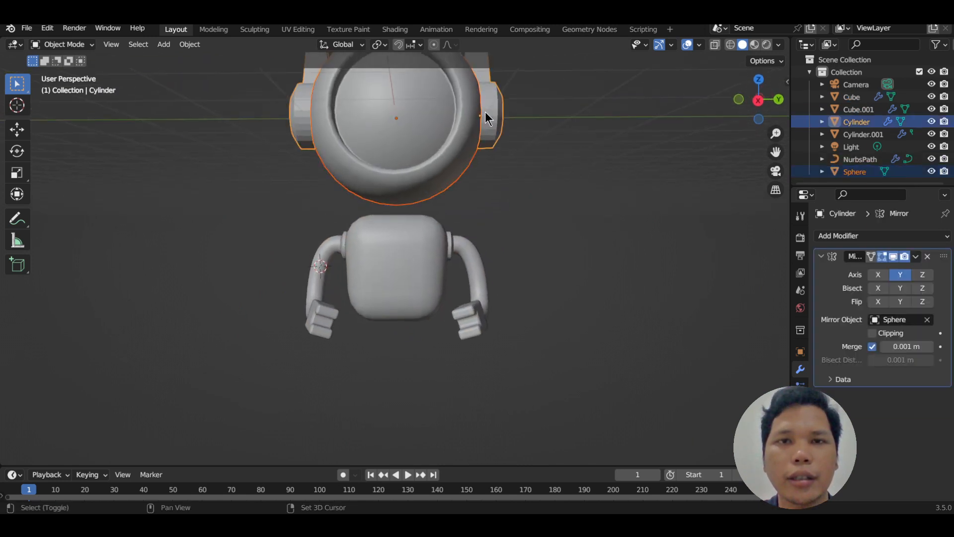
key(g)
key(z)
click(345, 126)
Place the 3D cursor at the torso's lower edge, off to one side, and add a path curve there
middle_drag(401, 177, 470, 199)
click(17, 105)
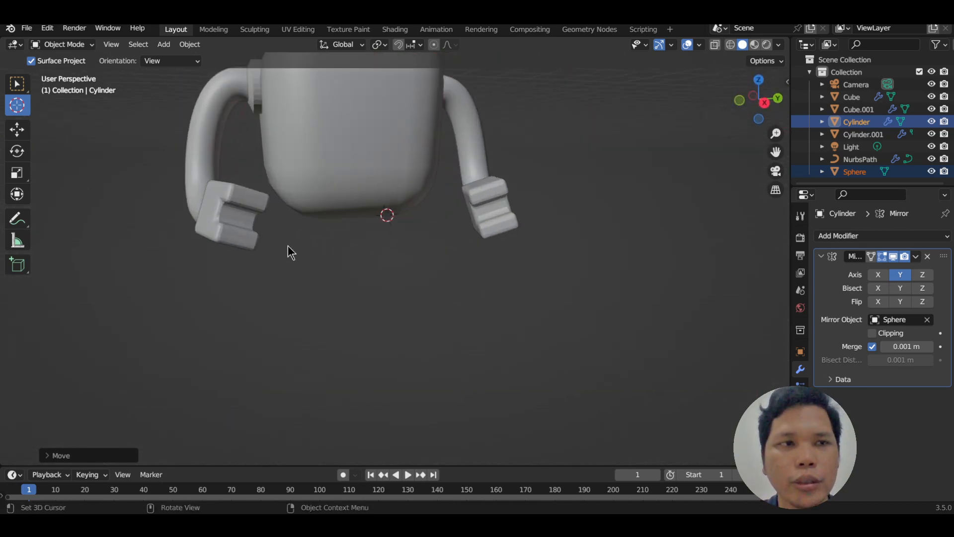
click(469, 108)
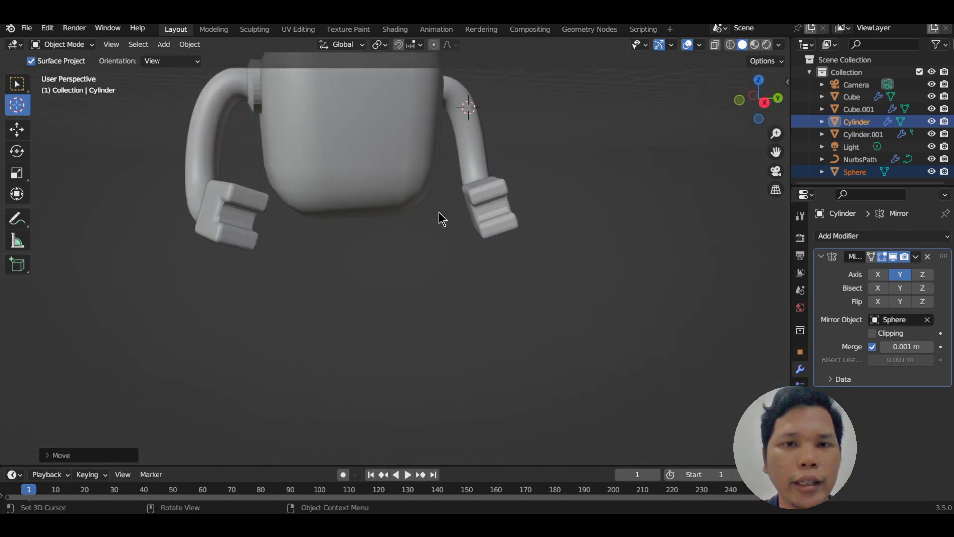
middle_drag(439, 213, 391, 214)
middle_drag(470, 260, 445, 234)
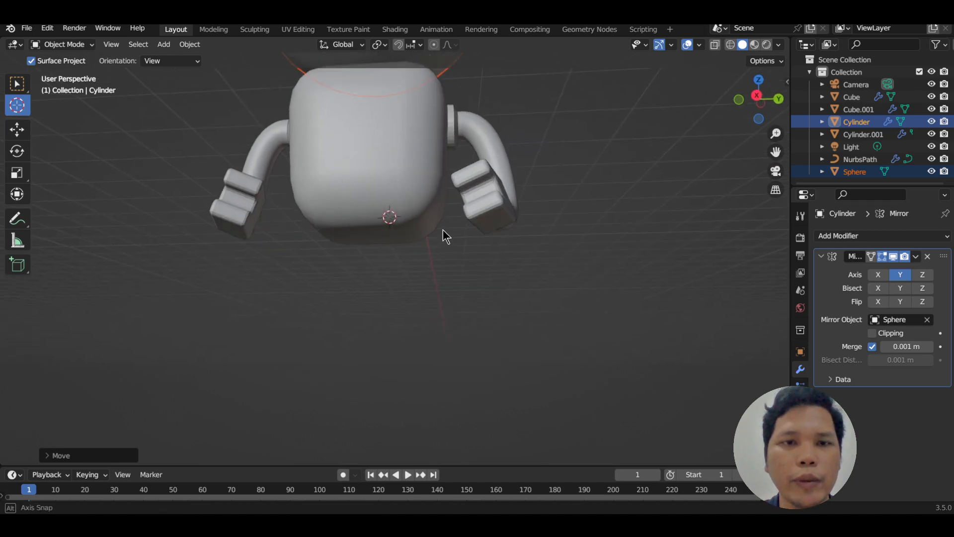
key(shift+a)
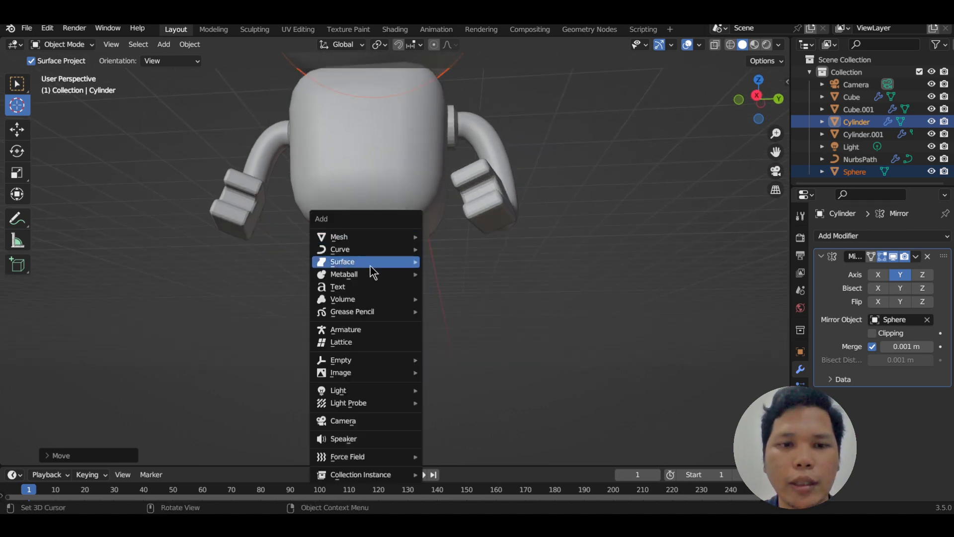
mouse_move(366, 249)
click(450, 304)
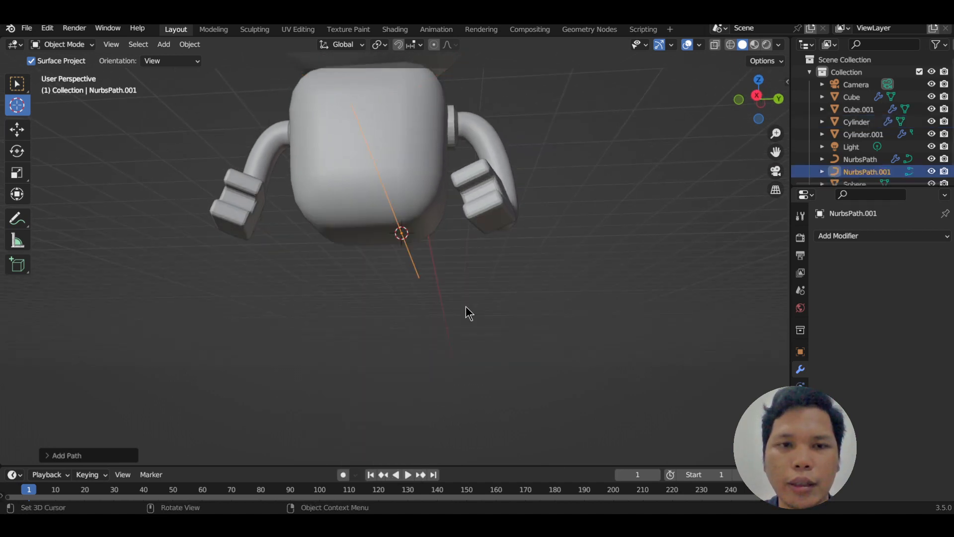
Rotate the new path about the Y axis until it stands vertical and scale it down to about 0.6
middle_drag(466, 306, 425, 295)
key(r)
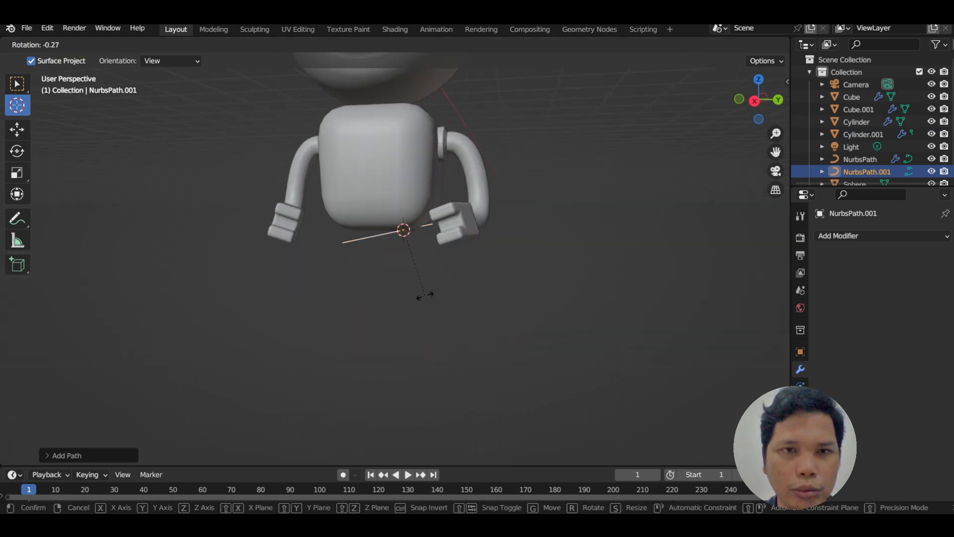
key(y)
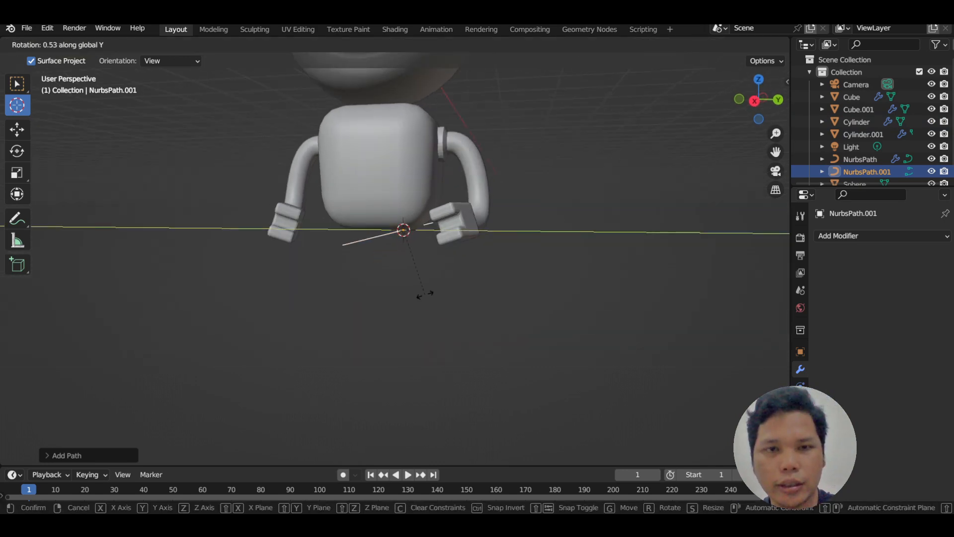
key(Return)
middle_drag(425, 294, 441, 289)
key(s)
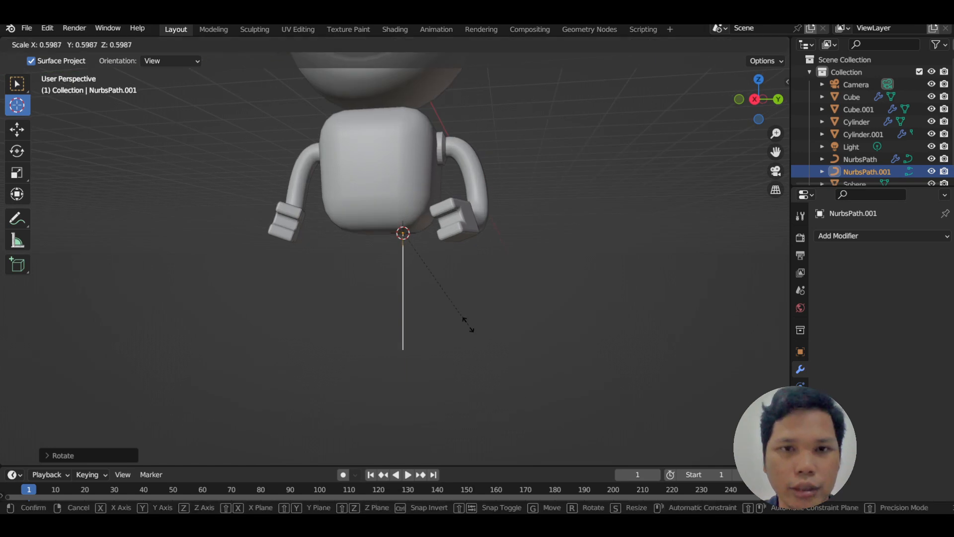
key(Return)
Lower the path along Z until its upper end meets the underside of the torso
key(g)
key(z)
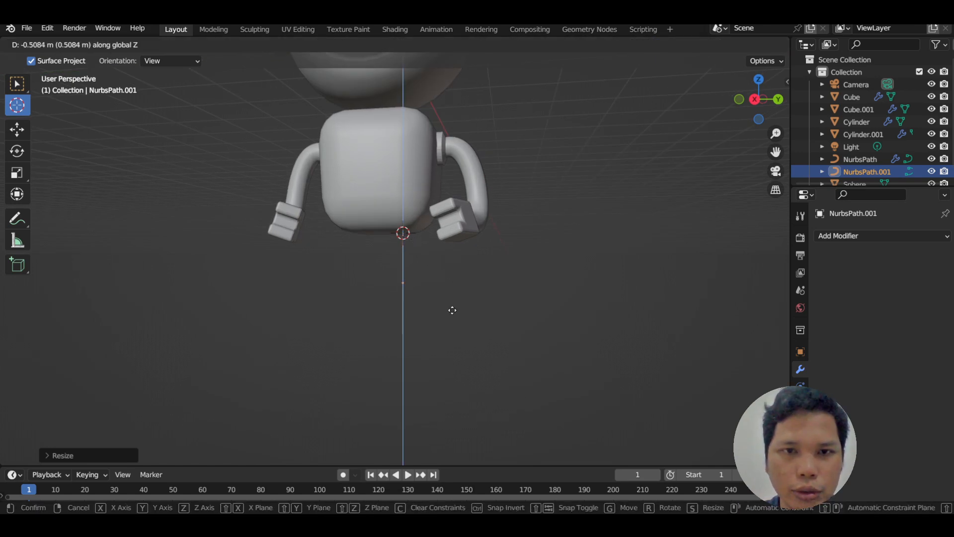
key(Return)
middle_drag(449, 311, 478, 311)
click(760, 102)
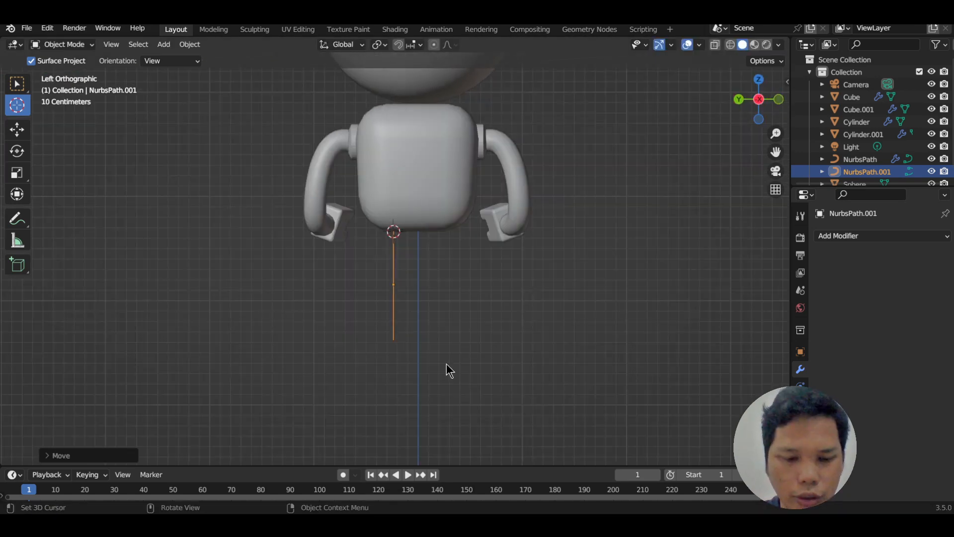
key(g)
key(z)
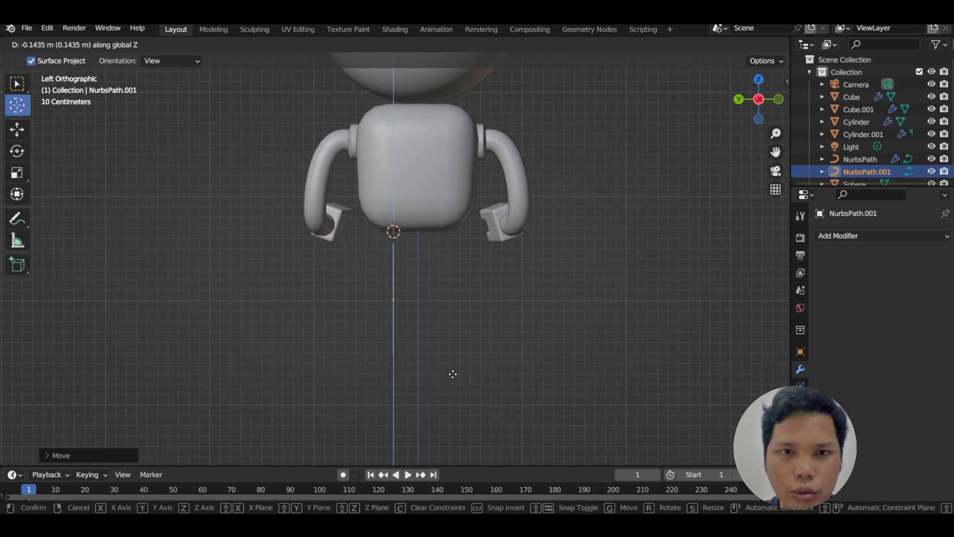
scroll(453, 373, up, 5)
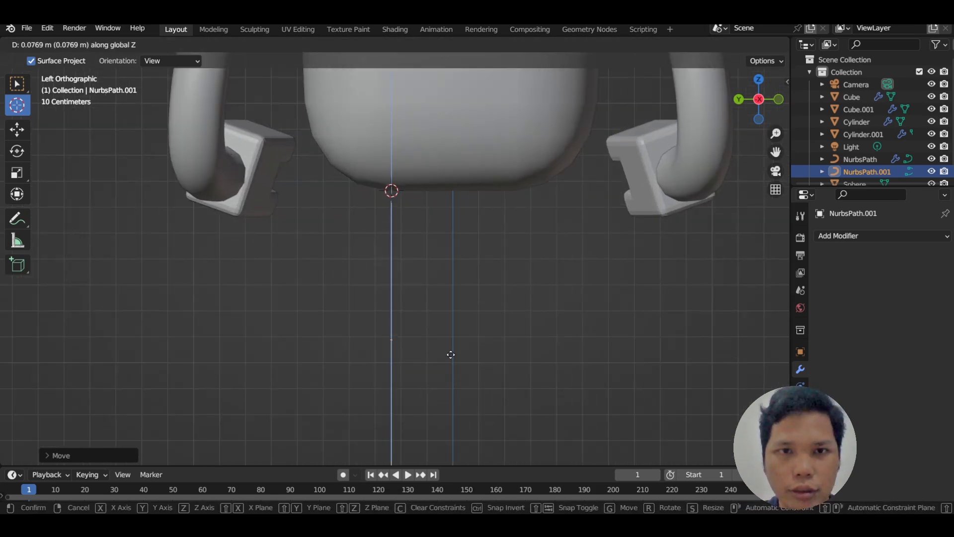
click(451, 354)
In the path's side profile, move its second and third control points forward by about 0.3 m to start a knee bend
middle_drag(449, 347, 596, 337)
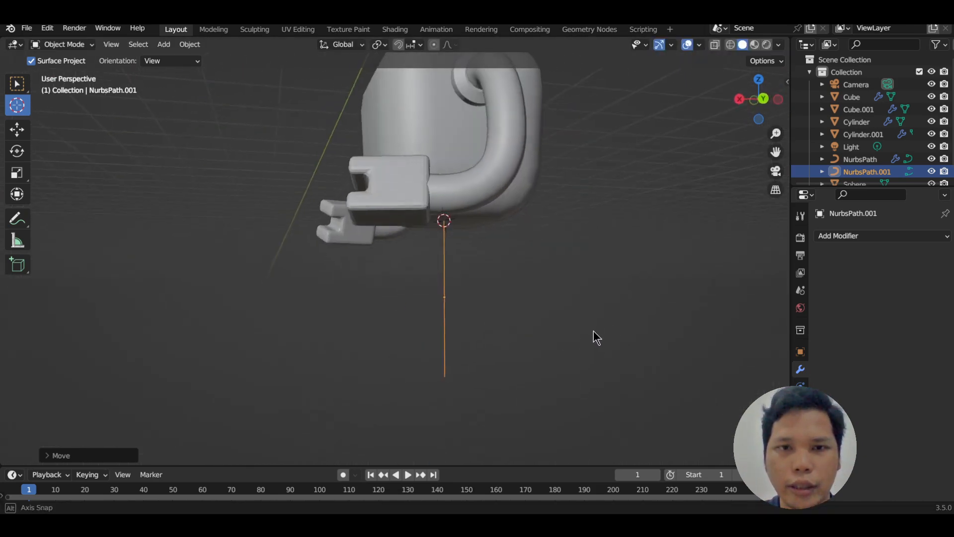
click(763, 99)
key(Tab)
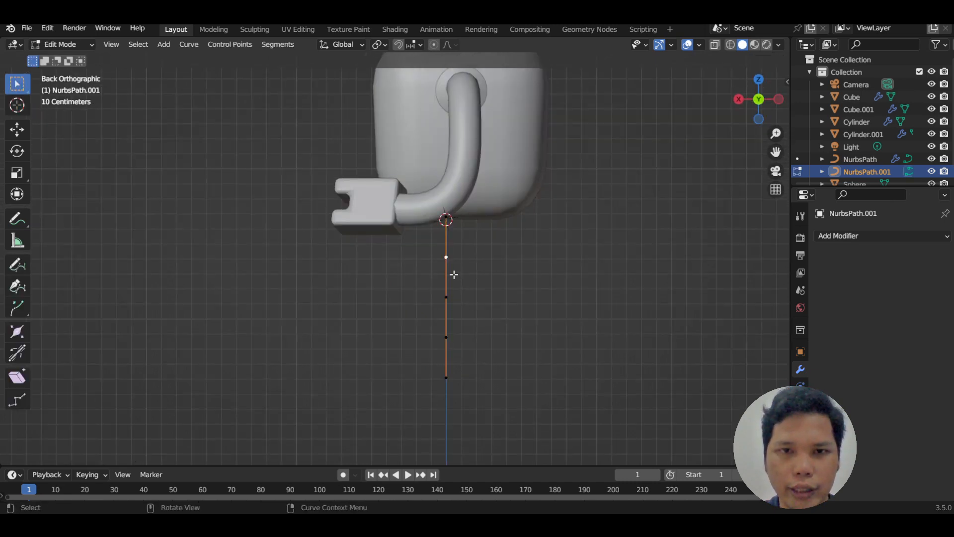
key(g)
click(411, 281)
click(446, 300)
key(g)
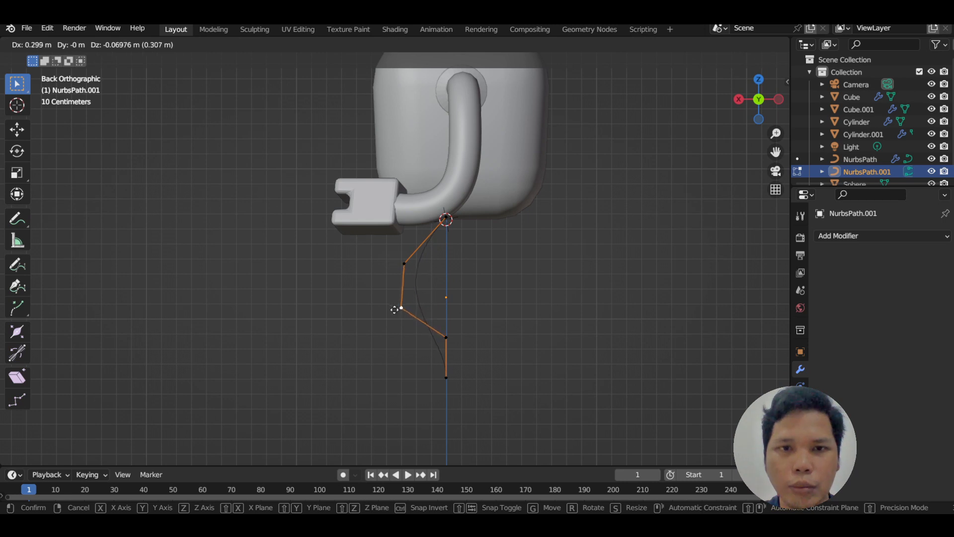
click(394, 310)
Sharpen the knee by moving the second control point farther forward and down and raising the third close beside it
click(403, 265)
key(g)
click(380, 276)
click(398, 311)
key(g)
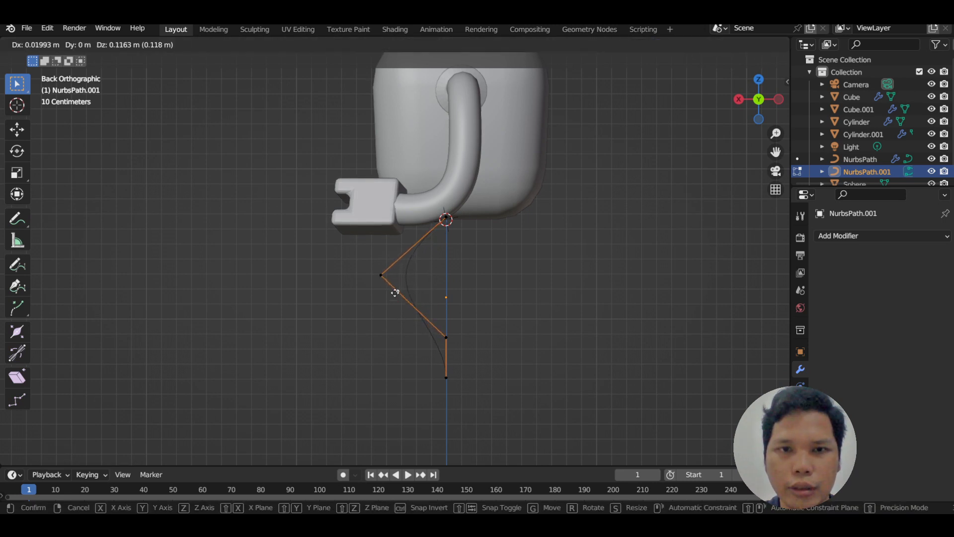
click(396, 283)
Move the path's lowest control point forward and up, and the fourth one back by about 0.24 m, forming the lower-leg bend
click(446, 377)
key(g)
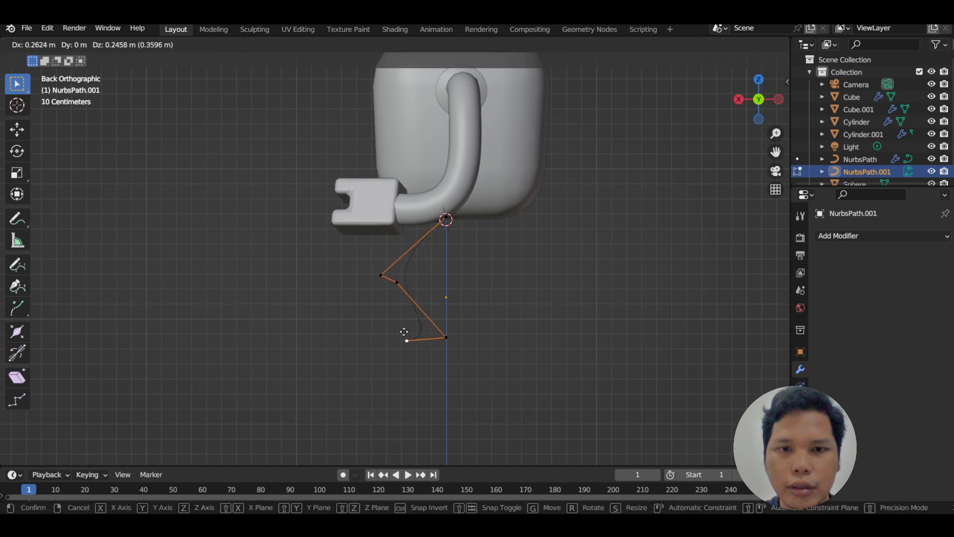
click(412, 329)
click(446, 338)
key(g)
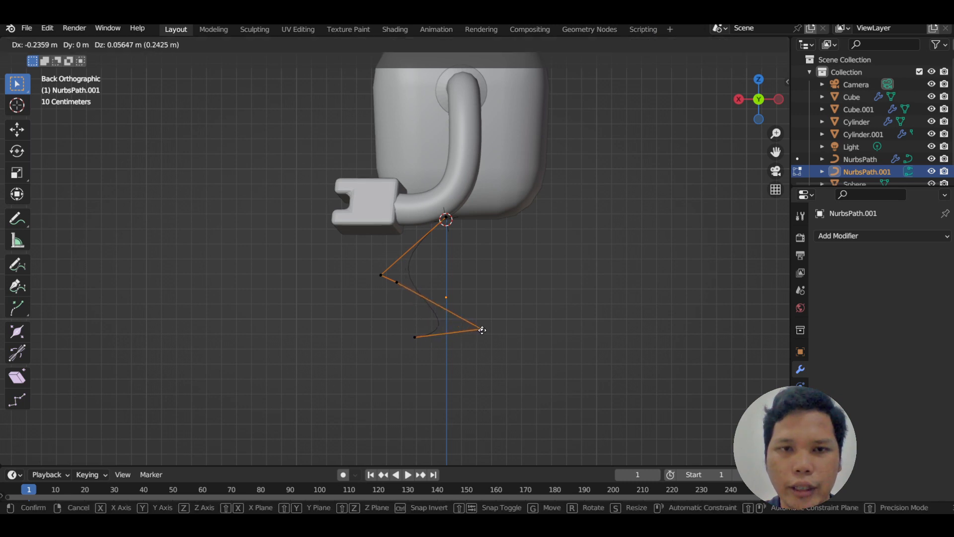
click(482, 329)
Refine the leg profile by nudging the path's top, knee and fourth control points slightly upward
click(445, 219)
key(g)
click(441, 211)
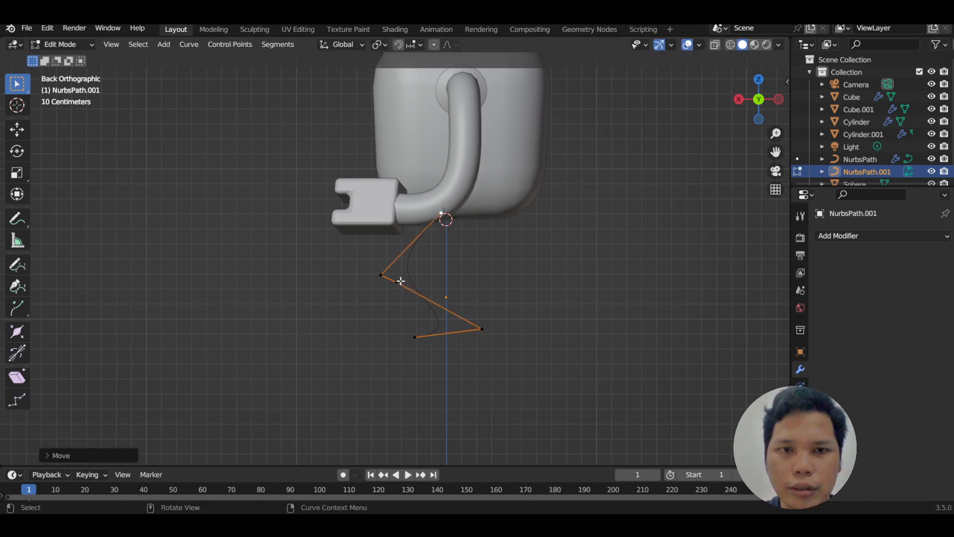
click(401, 281)
key(g)
click(388, 275)
key(g)
click(389, 265)
click(482, 329)
key(g)
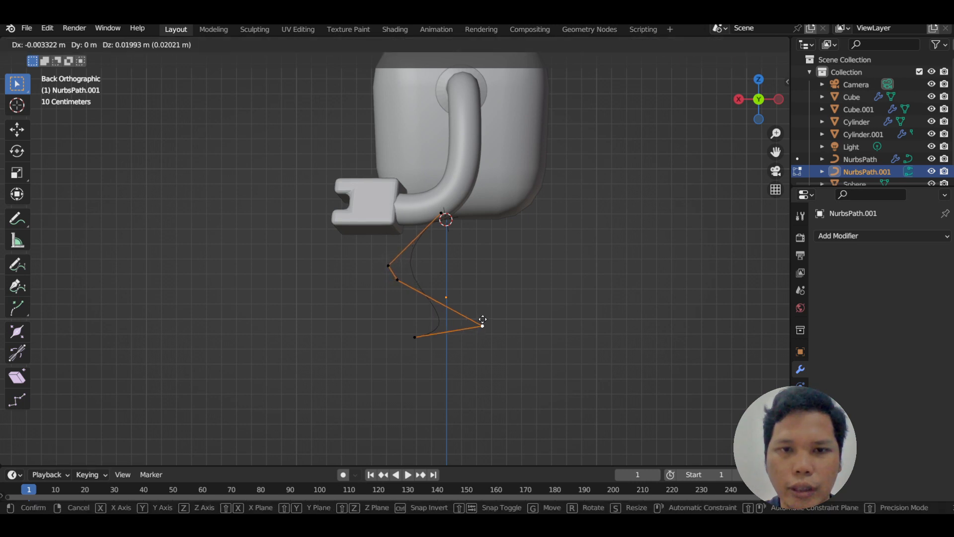
click(481, 310)
Shift the top control point down and forward, and extrude an extra point about 0.2 m from it up into the torso
click(443, 212)
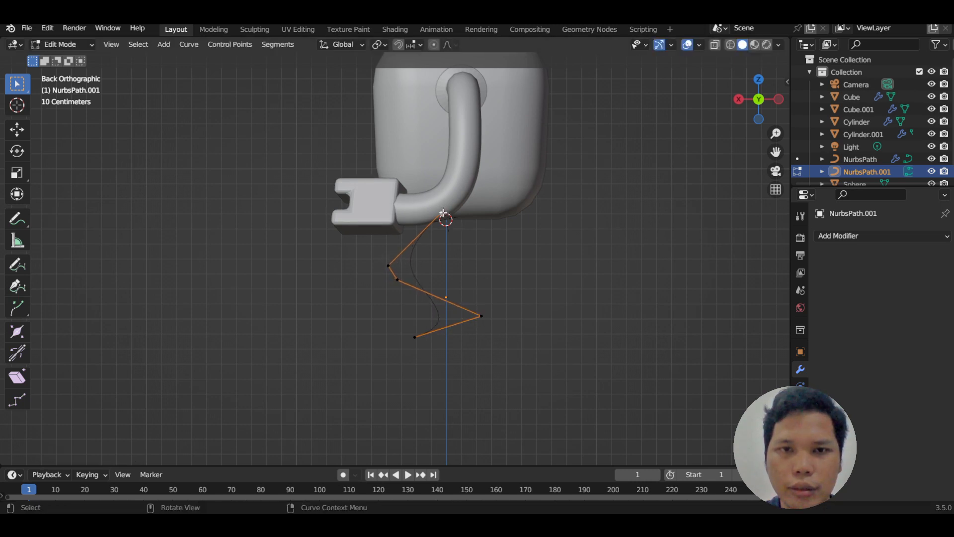
key(g)
click(444, 218)
key(g)
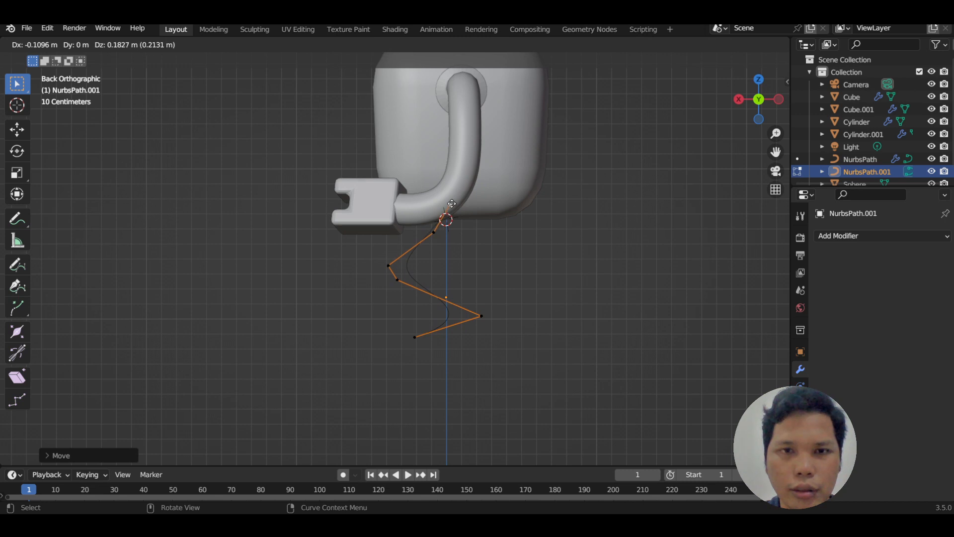
click(452, 204)
click(433, 232)
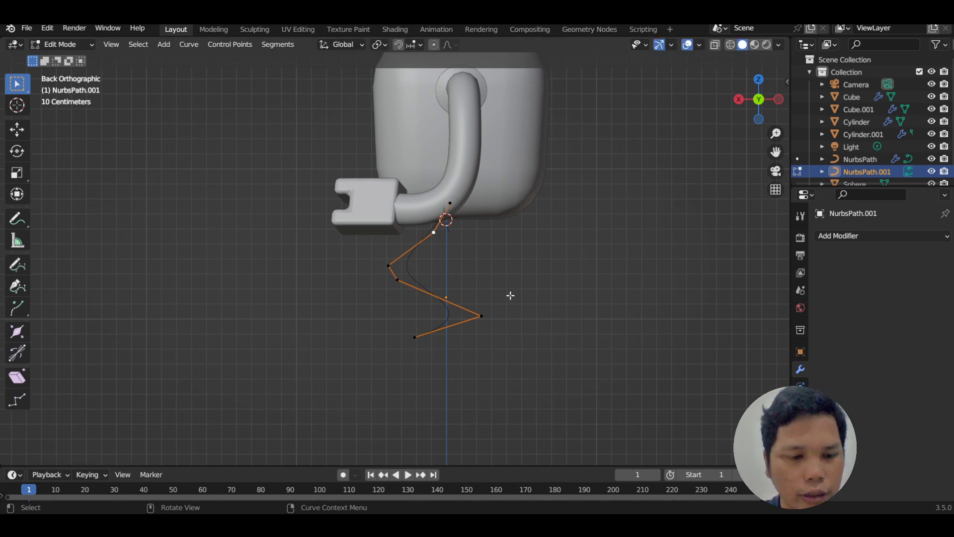
Give the leg path a round bevel with a depth of 0.48 m
key(Tab)
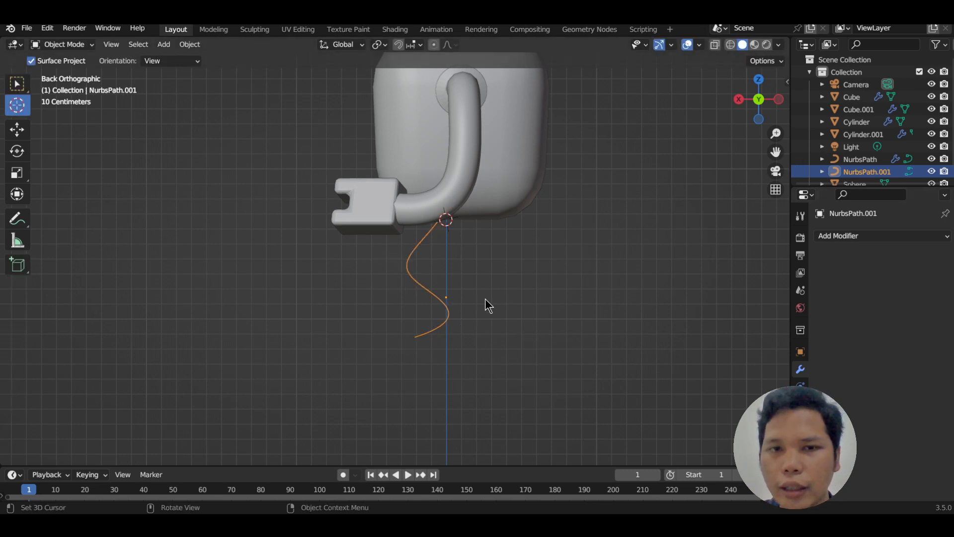
middle_drag(485, 304, 638, 327)
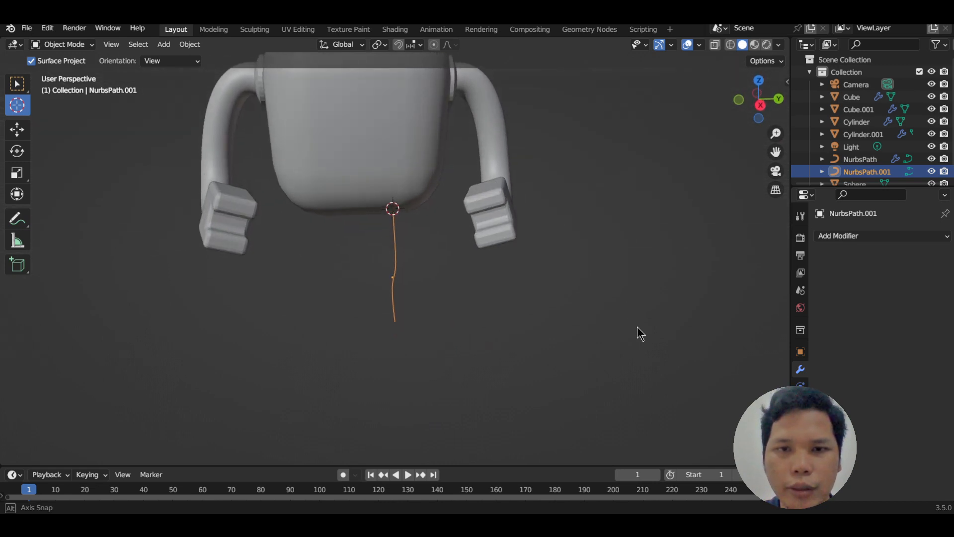
click(800, 421)
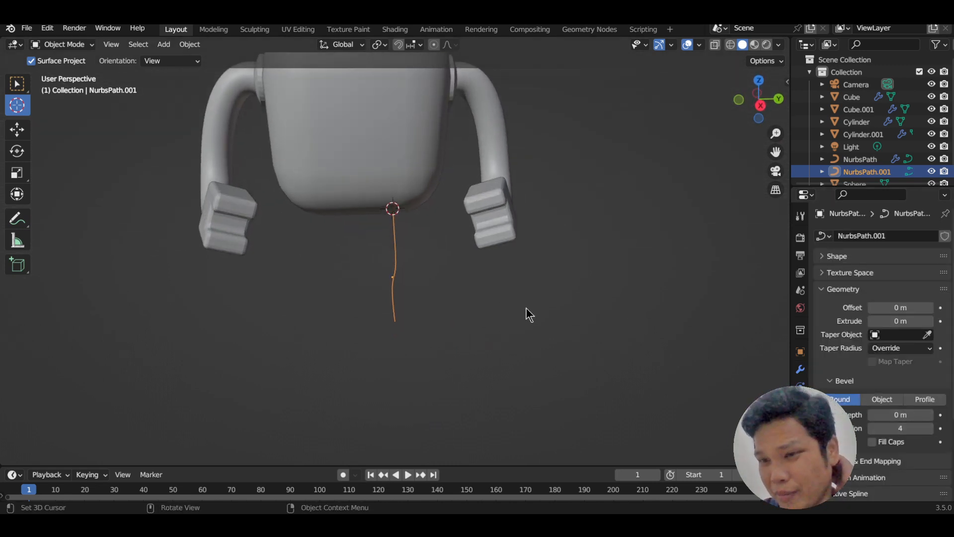
drag(900, 414, 926, 415)
middle_drag(544, 249, 487, 253)
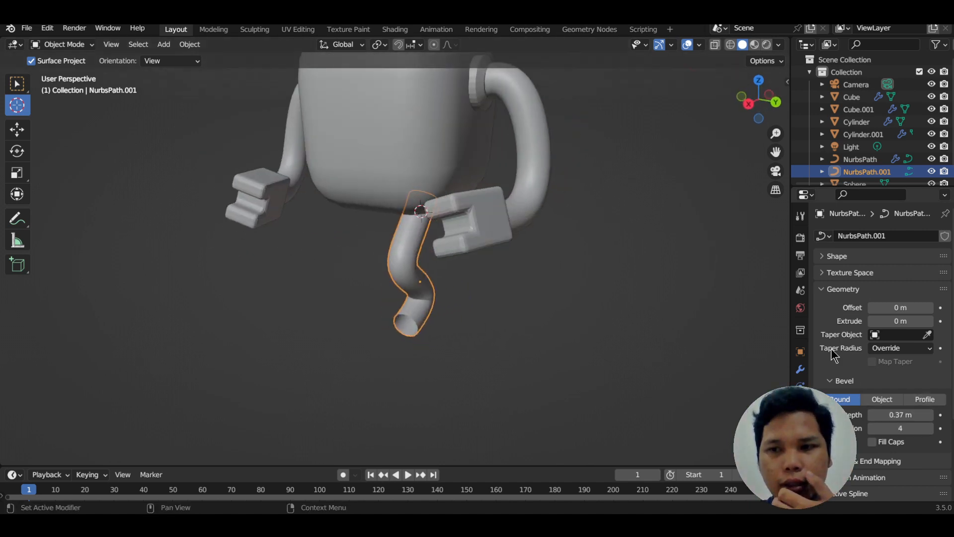
drag(904, 414, 925, 414)
middle_drag(377, 323, 392, 287)
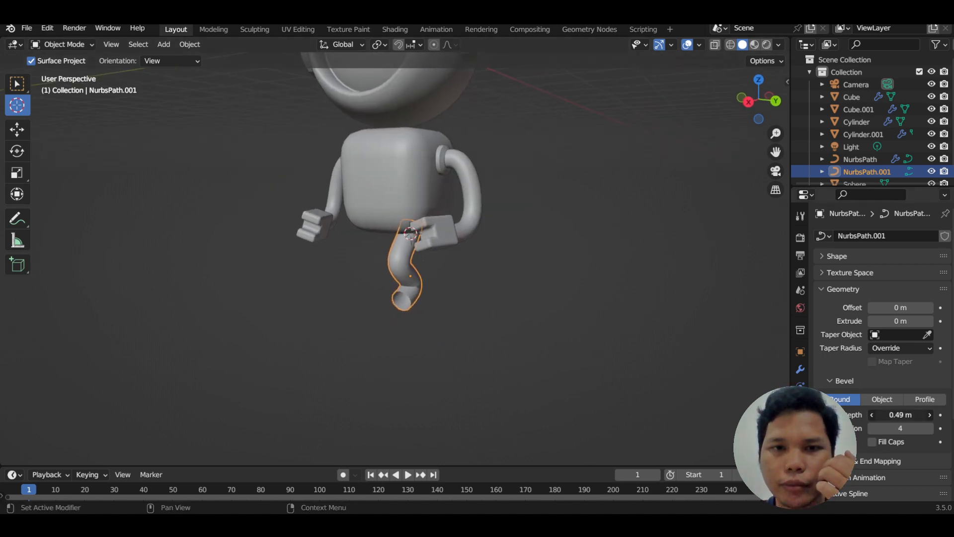
drag(901, 414, 903, 414)
Move the leg's two knee control points back together by about 0.19 m to soften the knee bend
middle_drag(460, 352, 543, 356)
middle_drag(422, 321, 475, 318)
scroll(367, 305, up, 2)
middle_drag(368, 306, 424, 315)
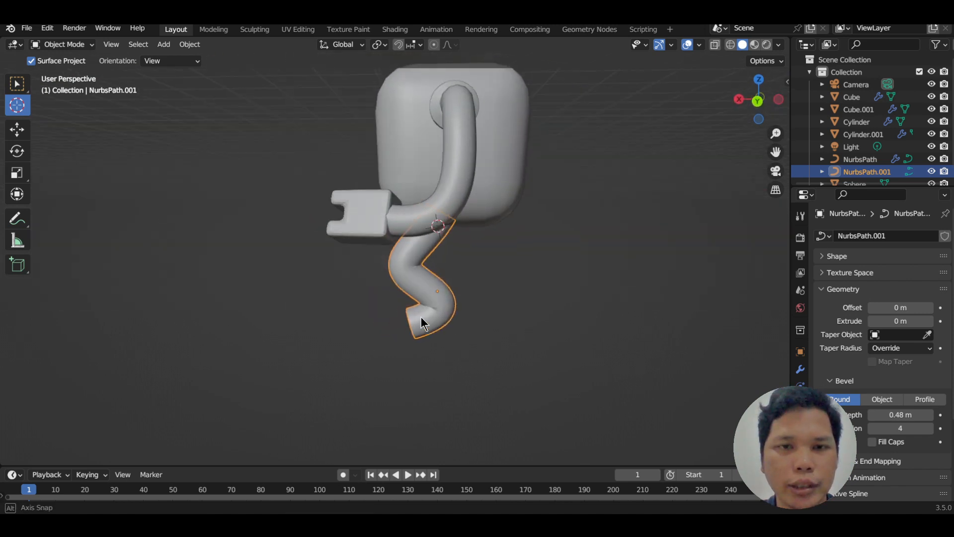
middle_drag(490, 309, 455, 288)
key(Tab)
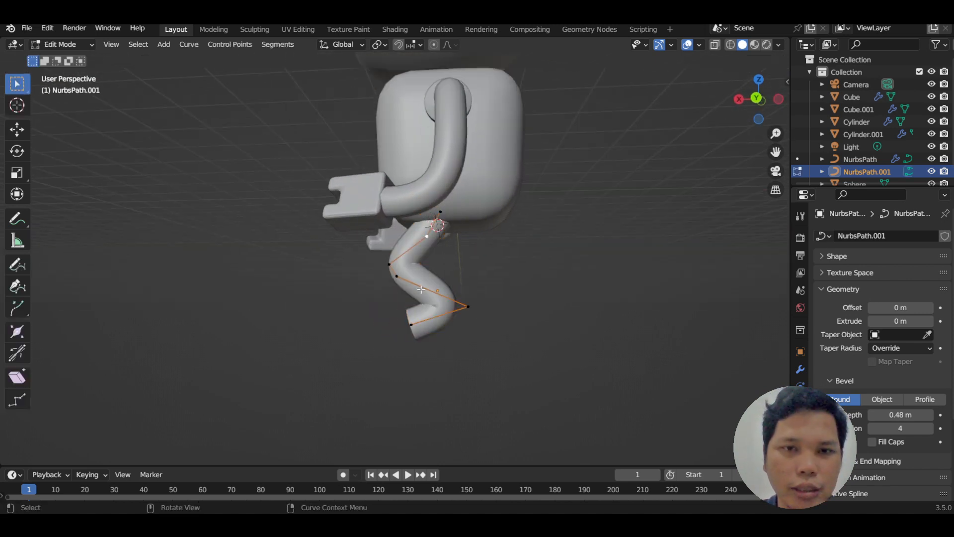
click(381, 259)
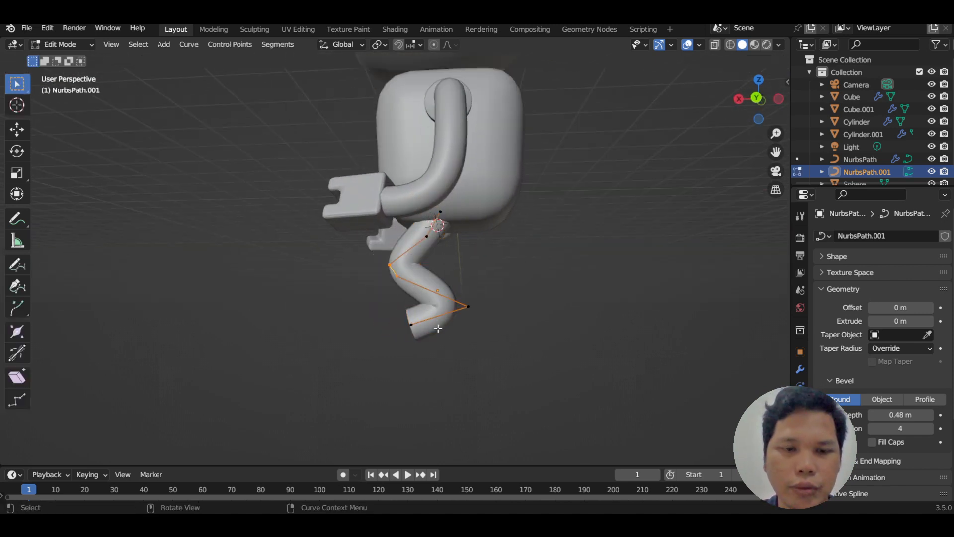
key(g)
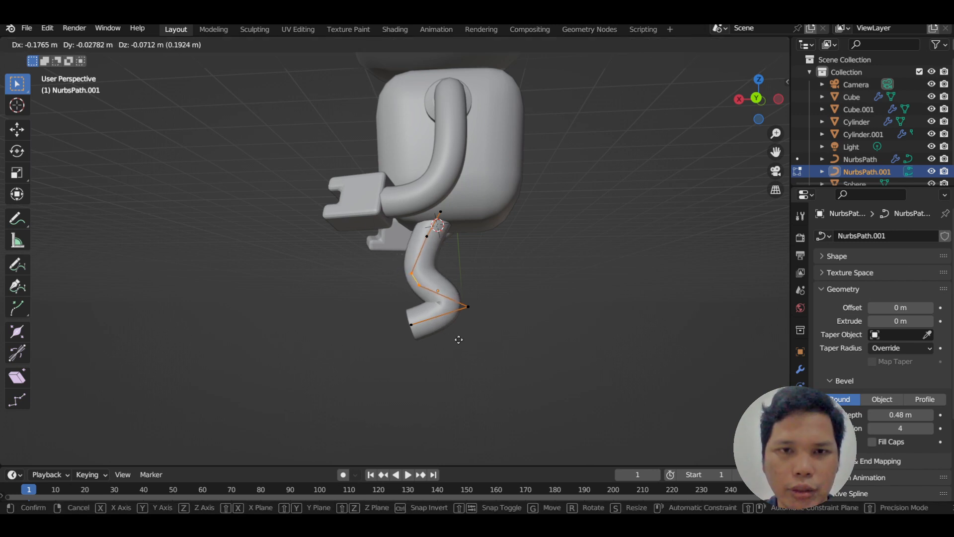
click(456, 339)
Move the leg's lowest control point back by about 0.19 m, and adjust the point above it to reduce the lower bend
drag(395, 303, 427, 336)
key(g)
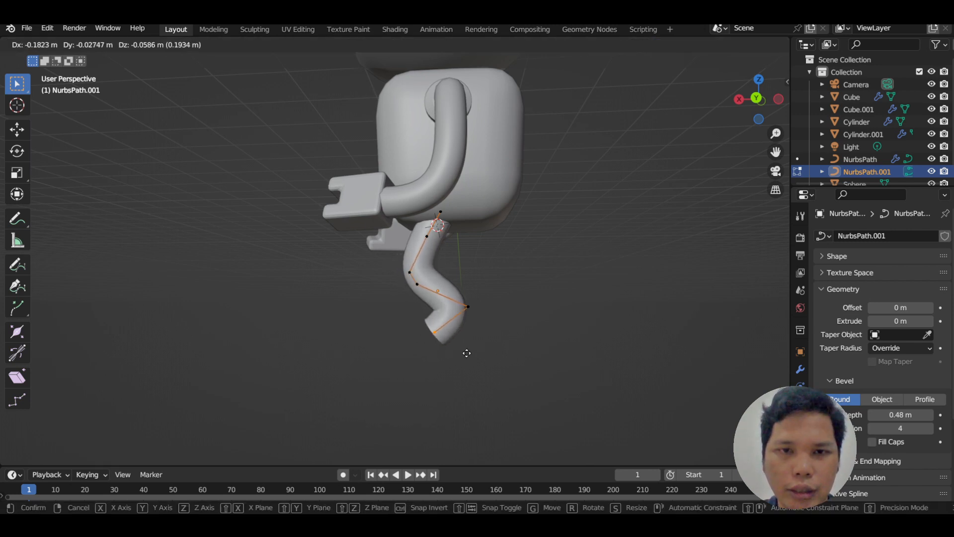
click(468, 349)
key(g)
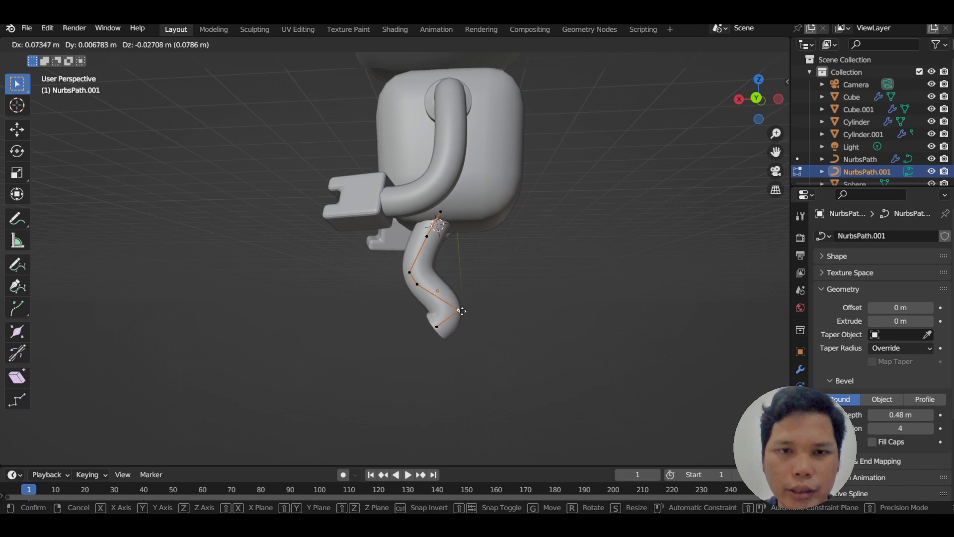
click(436, 320)
Viewed from the front, shift the leg's two lowest control points slightly outward along Y
middle_drag(436, 319, 373, 313)
scroll(343, 325, up, 1)
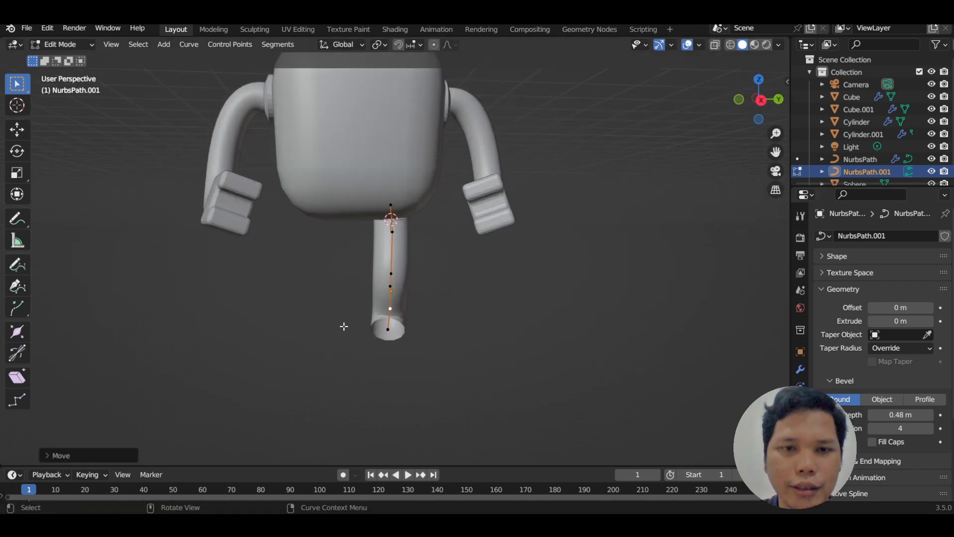
key(g)
click(460, 368)
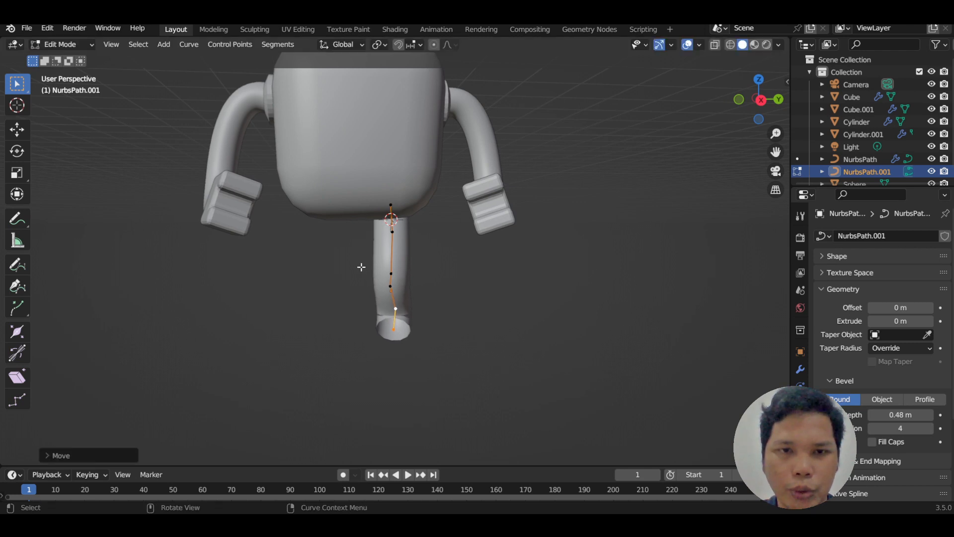
Nudge the two knee control points slightly outward so they line up with the shifted lower leg
drag(362, 267, 420, 298)
key(g)
click(420, 299)
click(395, 271)
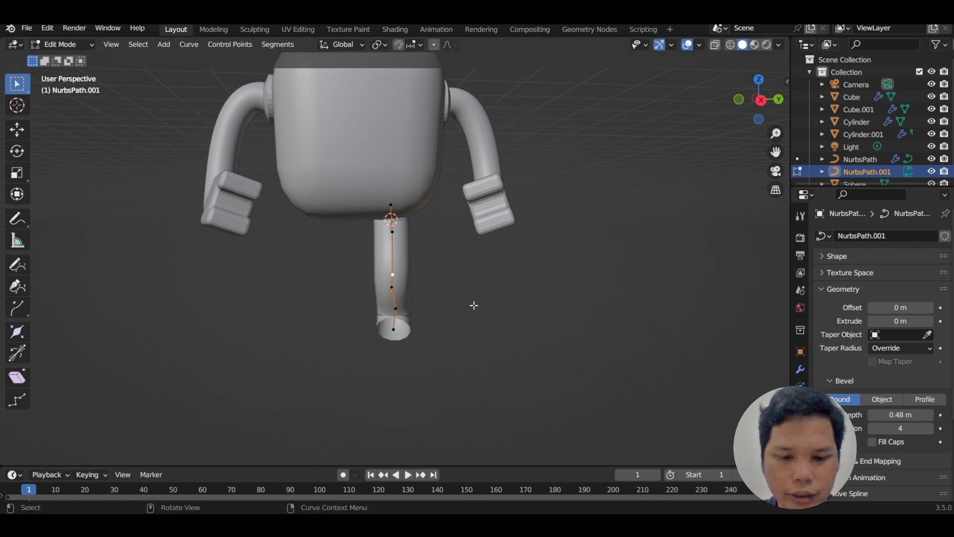
key(g)
click(470, 299)
Place the 3D cursor at the open lower end of the leg
middle_drag(473, 311, 363, 337)
click(17, 105)
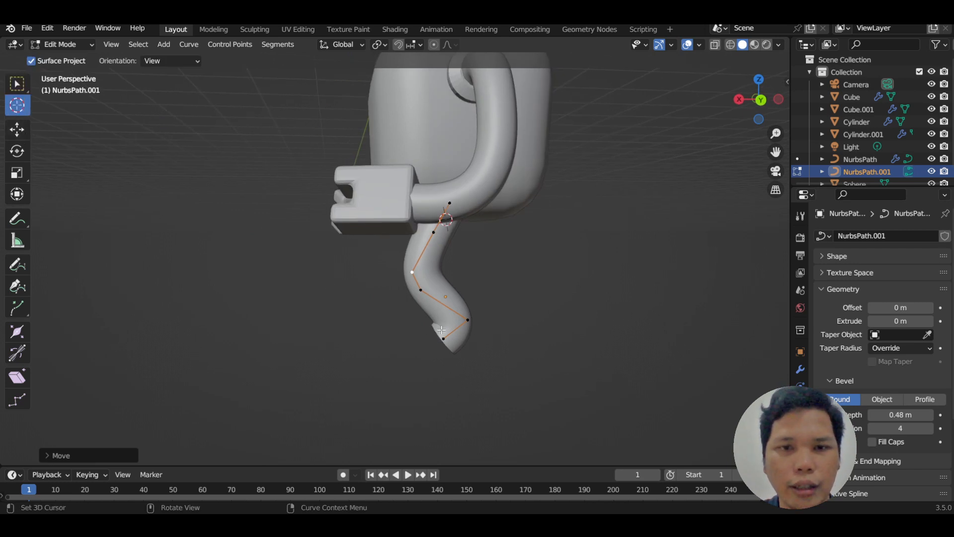
key(shift+a)
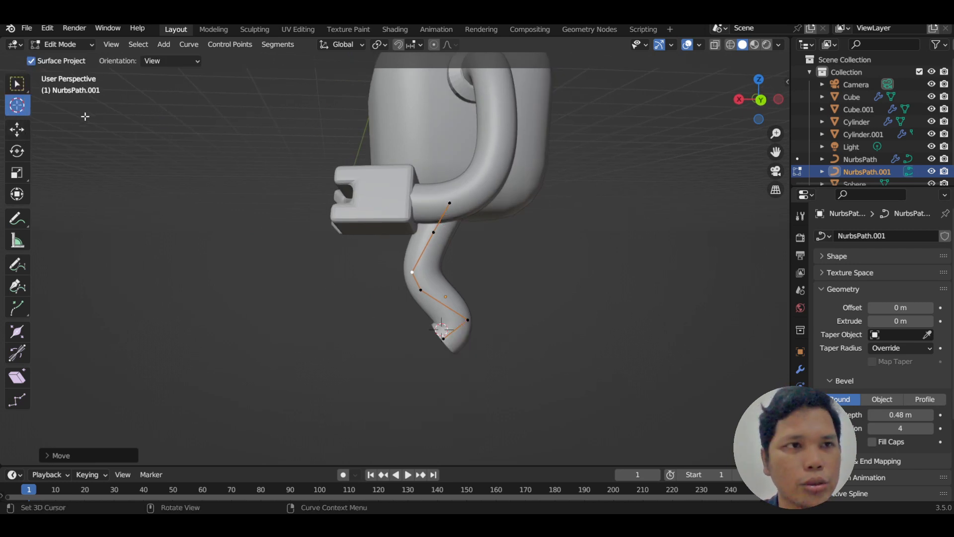
Add a Mirror modifier to the leg, mirroring on Y only with the torso cube as the mirror object
key(Tab)
middle_drag(556, 259, 709, 278)
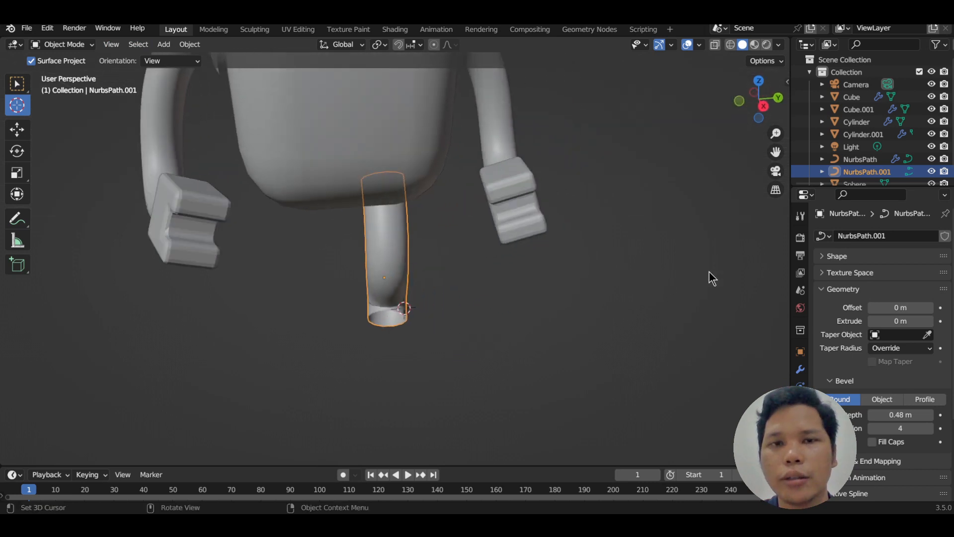
click(800, 368)
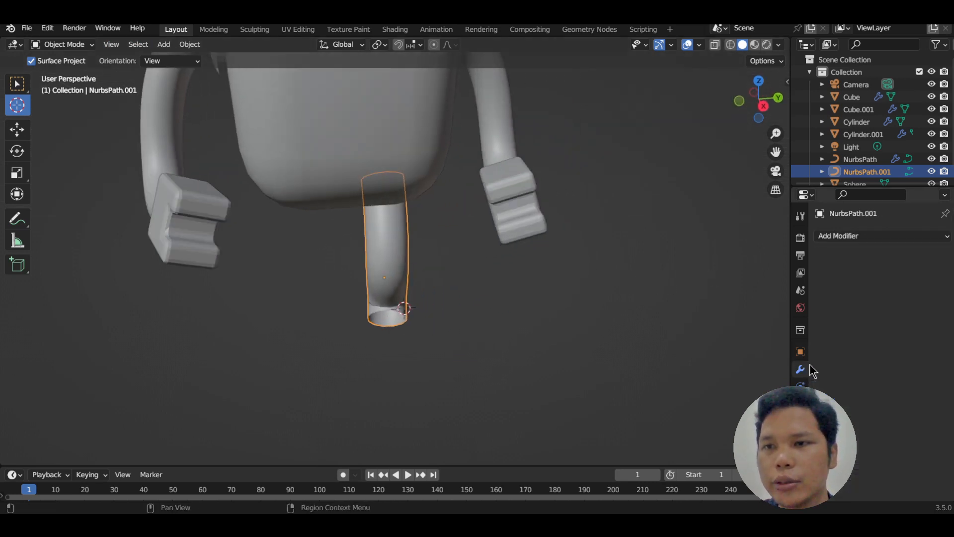
click(881, 237)
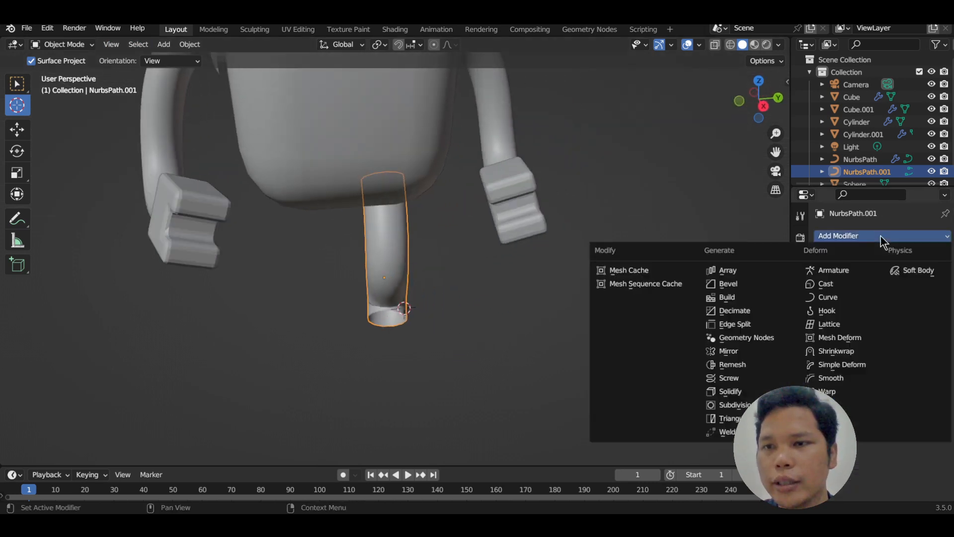
click(750, 353)
click(900, 275)
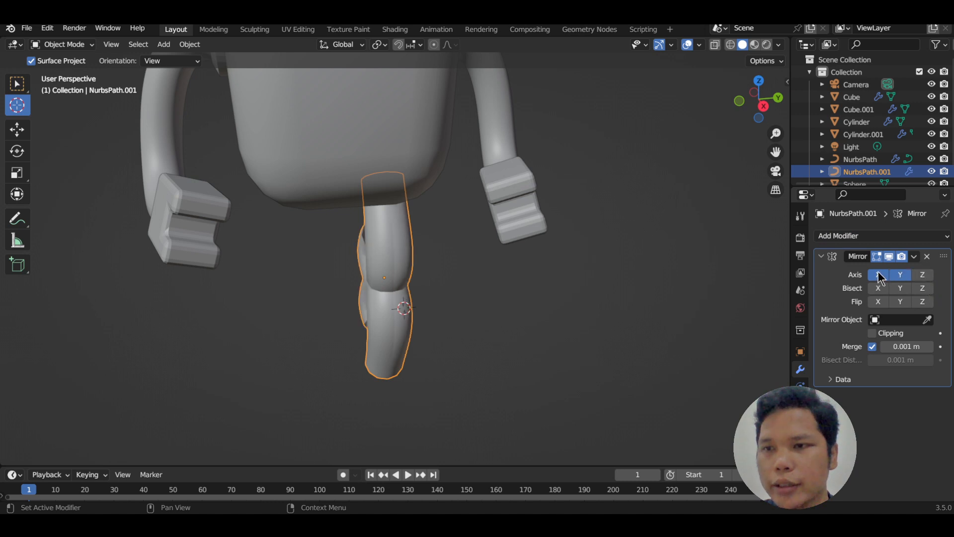
click(881, 276)
click(384, 144)
Rotate all of the leg's control points about the global Z axis so the mirrored legs turn outward, and finish editing the curve
middle_drag(449, 219, 389, 272)
scroll(431, 285, up, 3)
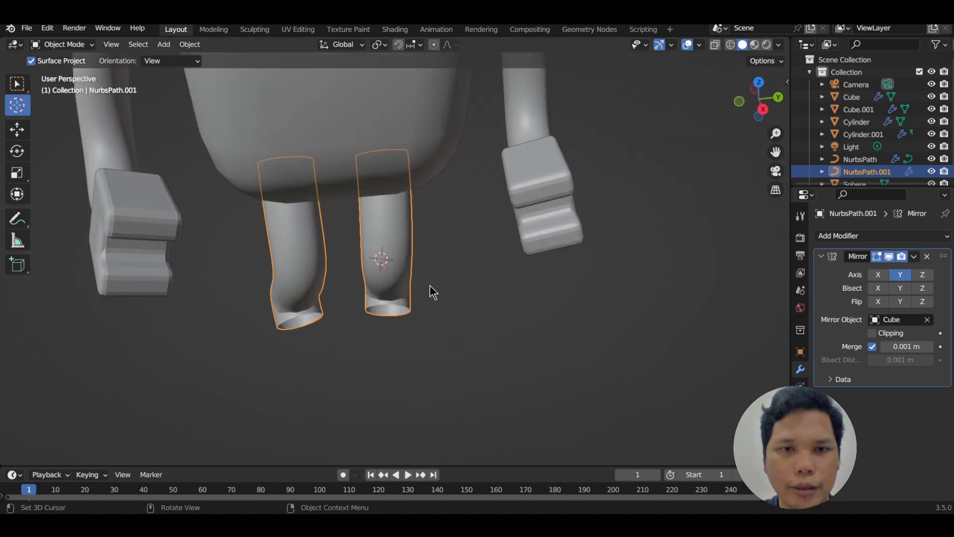
key(Tab)
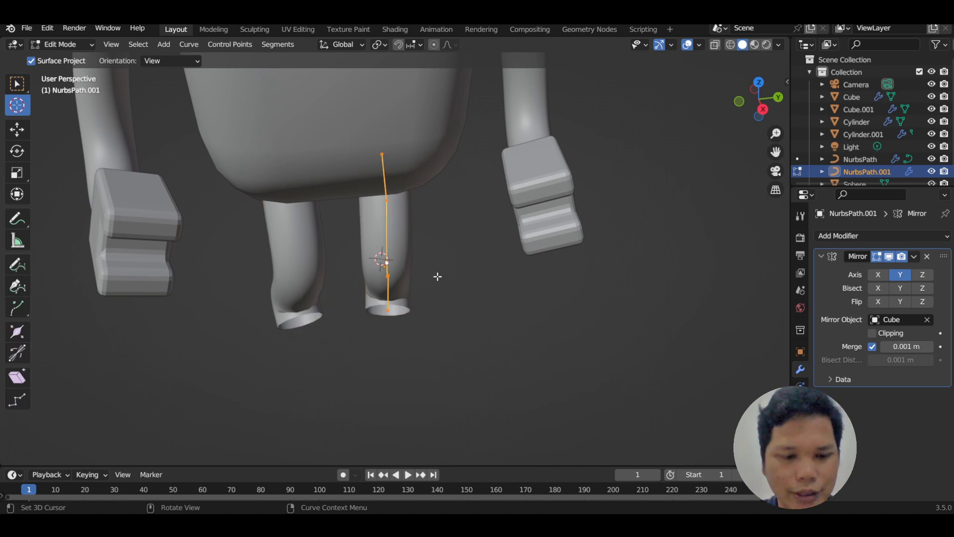
key(r)
key(z)
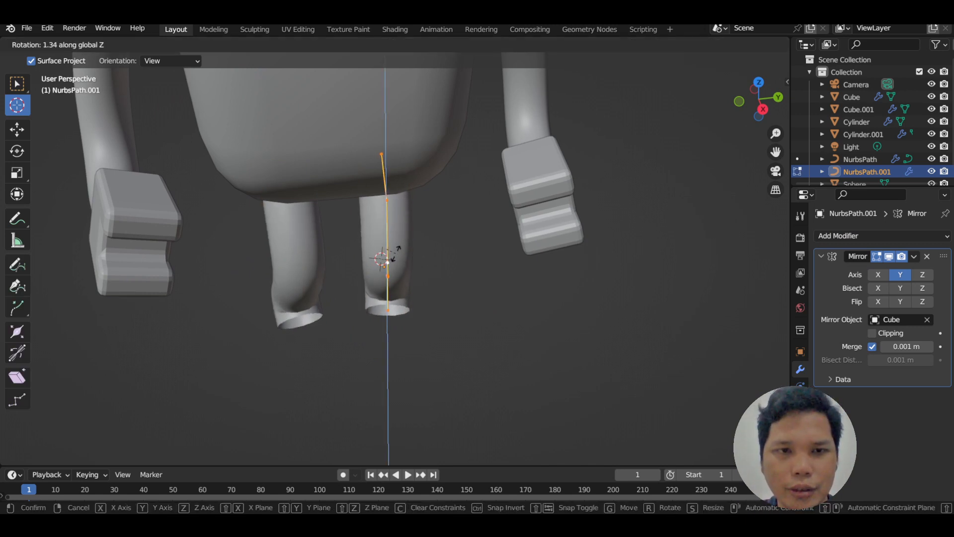
click(477, 260)
scroll(449, 245, down, 3)
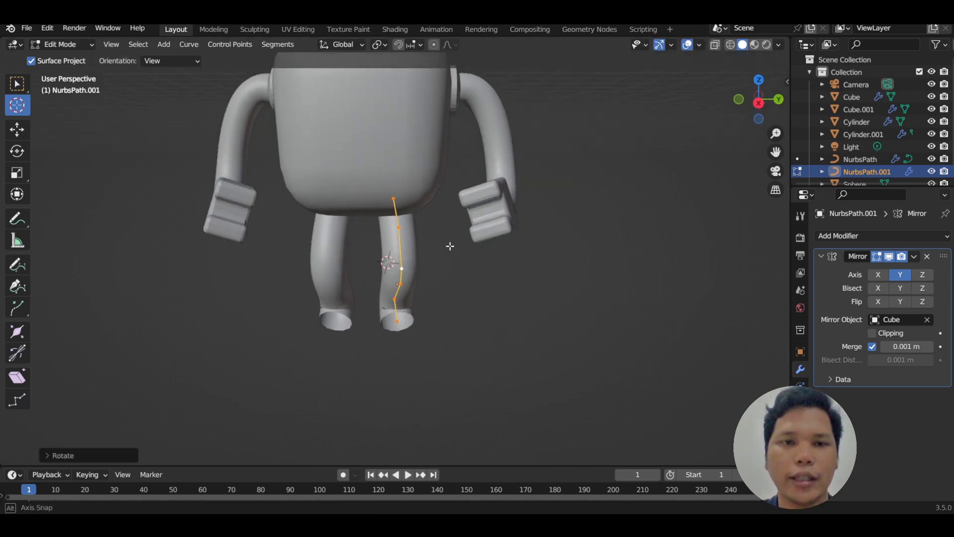
key(Tab)
Add a cube mesh at the 3D cursor near the lower end of the leg
middle_drag(454, 248, 426, 266)
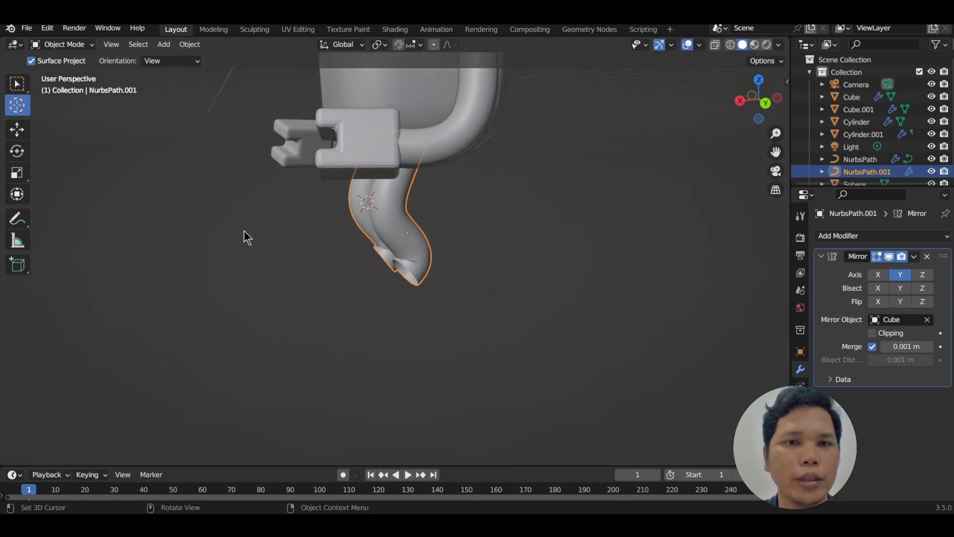
middle_drag(244, 231, 73, 175)
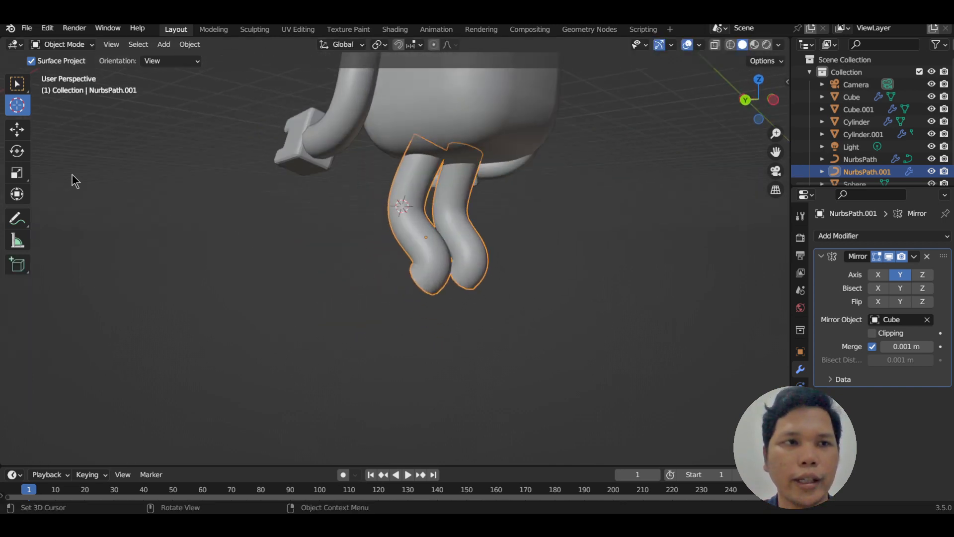
click(745, 100)
scroll(419, 270, up, 2)
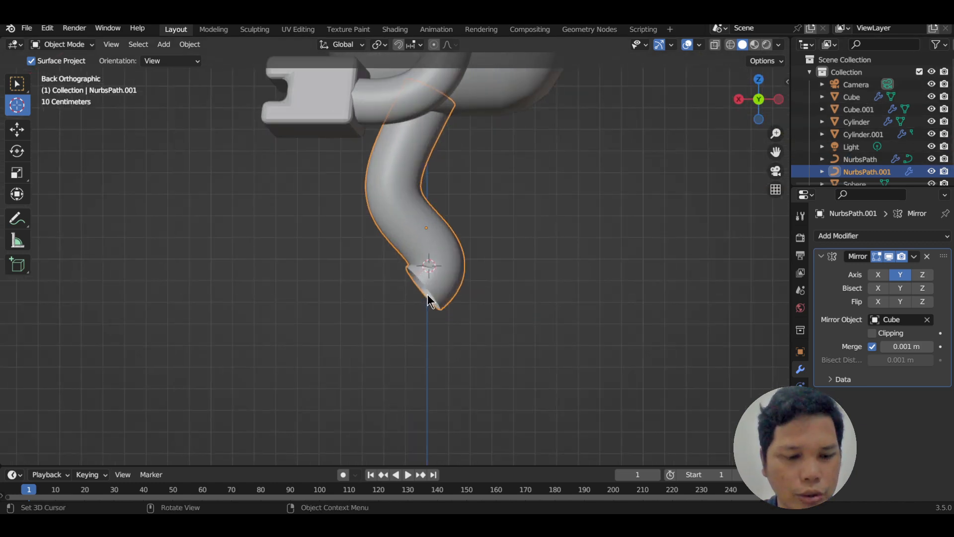
key(shift+a)
mouse_move(415, 264)
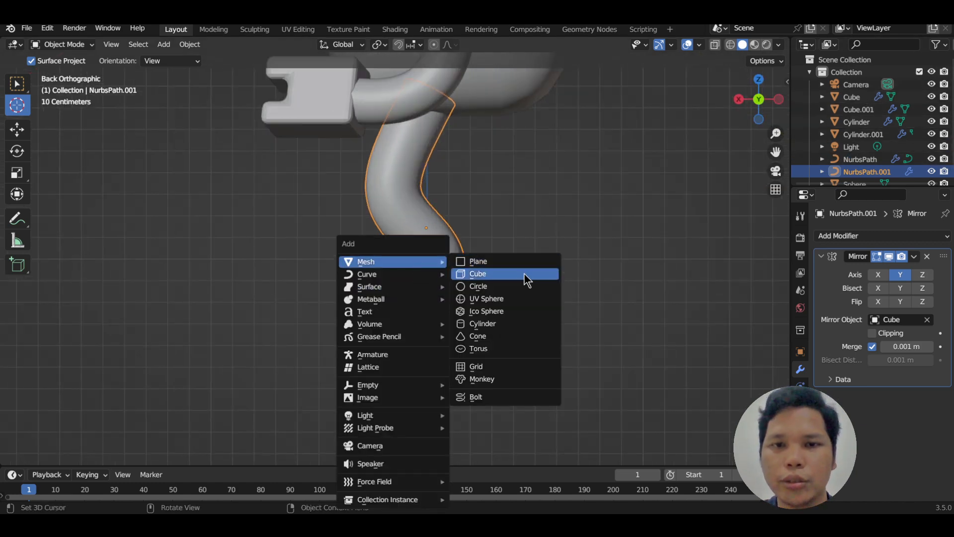
click(522, 272)
Scale the new cube down uniformly until it is slightly wider than the leg
scroll(472, 297, down, 2)
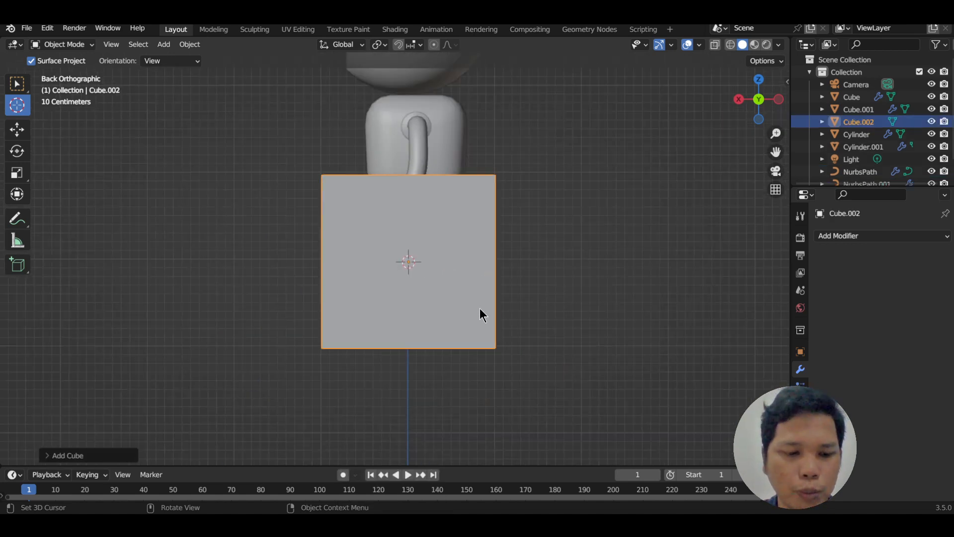
key(s)
click(451, 275)
key(s)
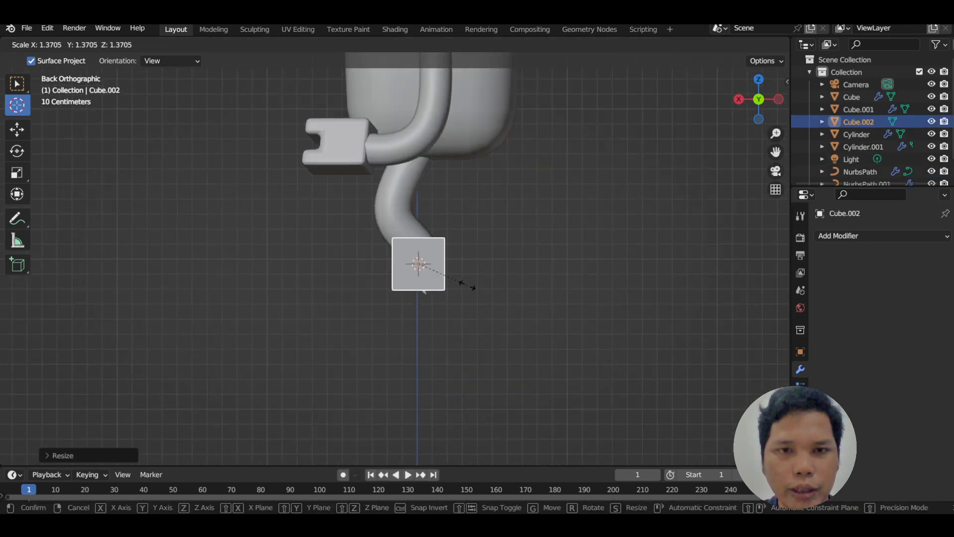
click(460, 282)
Shrink the foot cube very slightly along the X axis
middle_drag(368, 285, 571, 307)
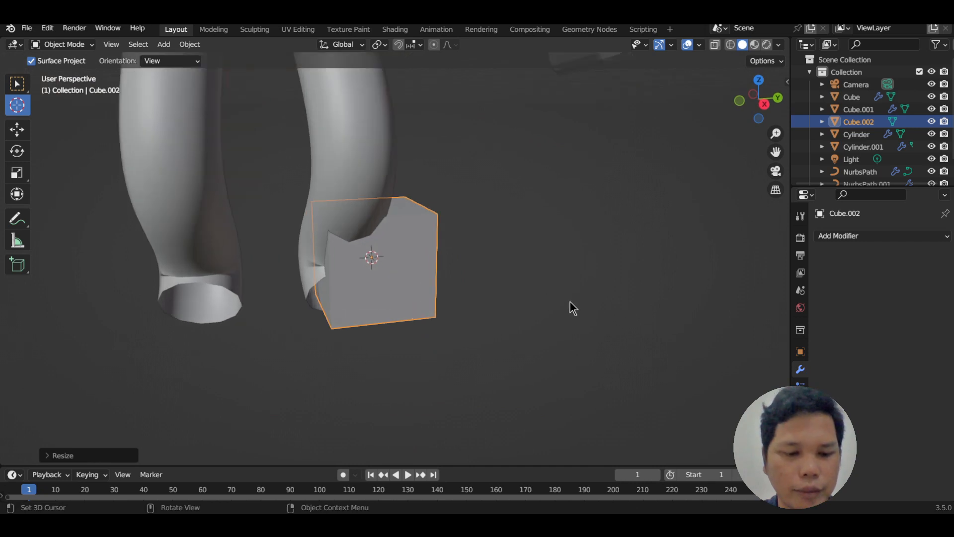
key(s)
key(x)
click(576, 295)
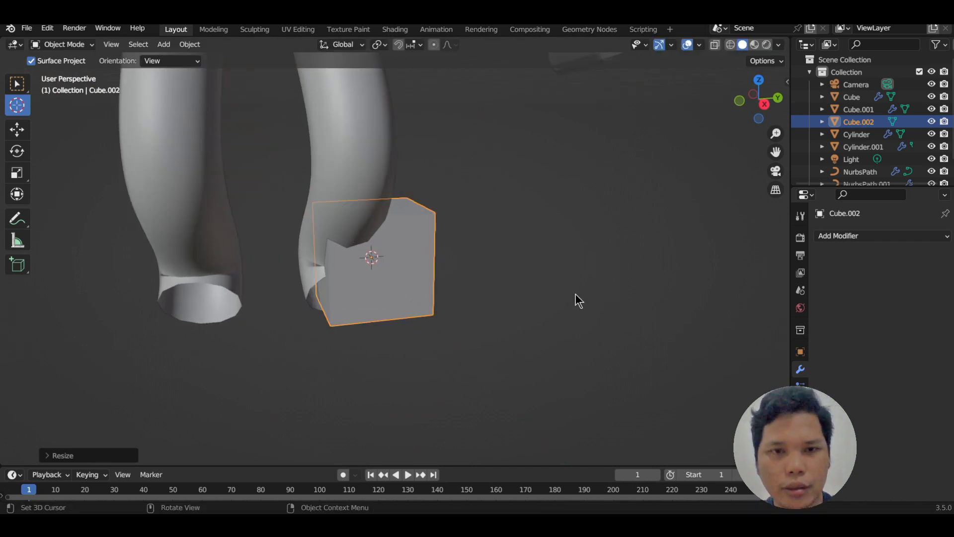
right_click(576, 294)
In the right side view, move the foot cube about 0.13 m inward and 0.12 m down to sit under the leg's open end
middle_drag(492, 287, 418, 281)
click(763, 103)
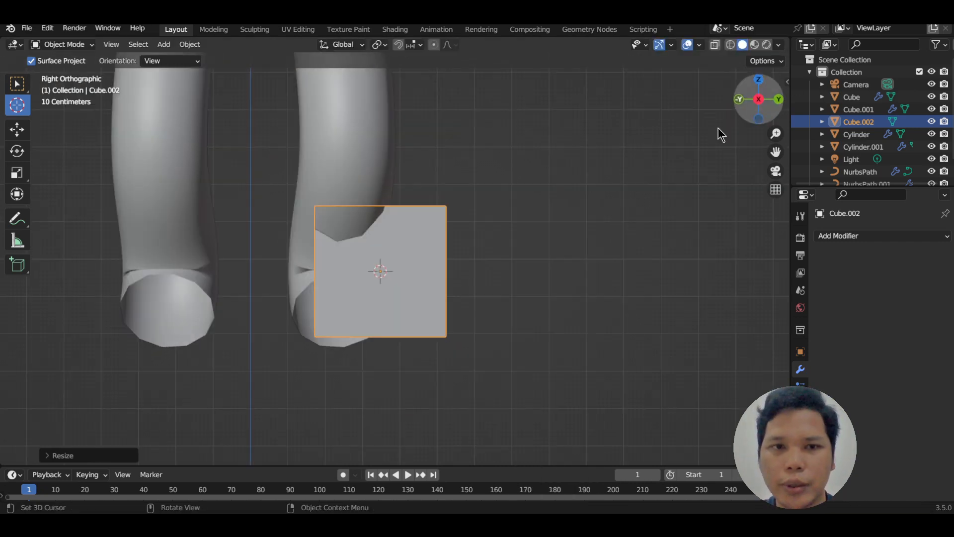
key(g)
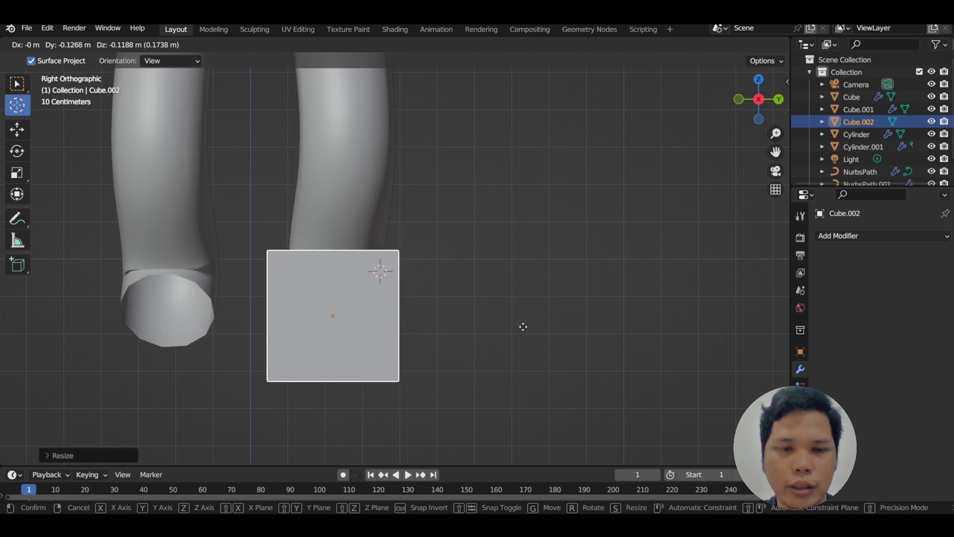
click(526, 327)
Flatten the foot cube by scaling it to about 0.6 along the Z axis
middle_drag(526, 325, 515, 345)
key(s)
key(z)
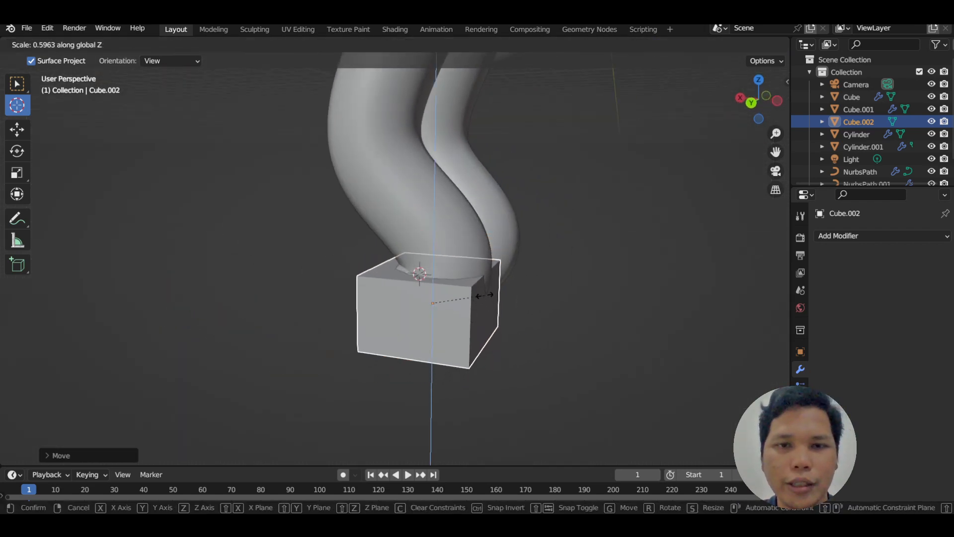
click(485, 293)
Raise the foot cube along Z to cover the leg's open end and shift it slightly along X to center it
key(g)
key(z)
click(486, 271)
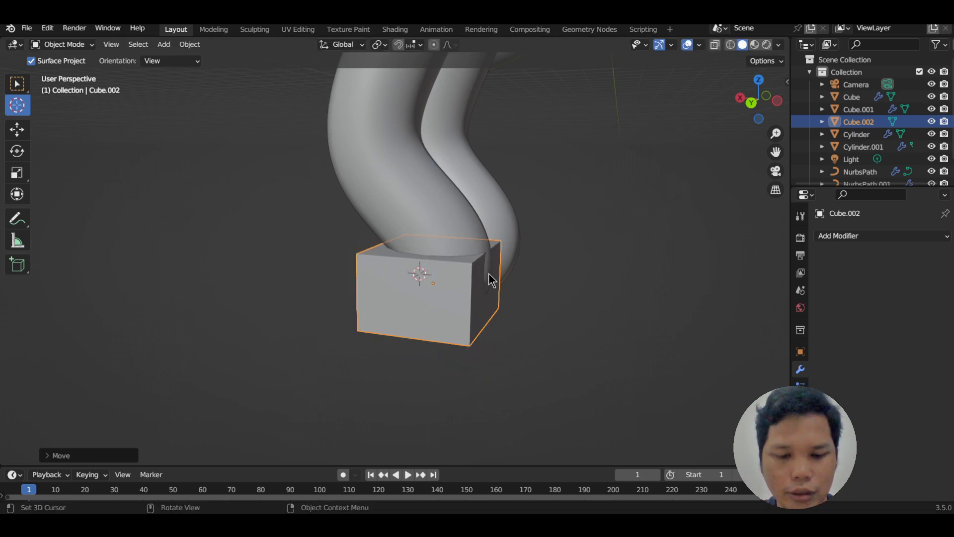
key(g)
key(y)
key(x)
click(443, 286)
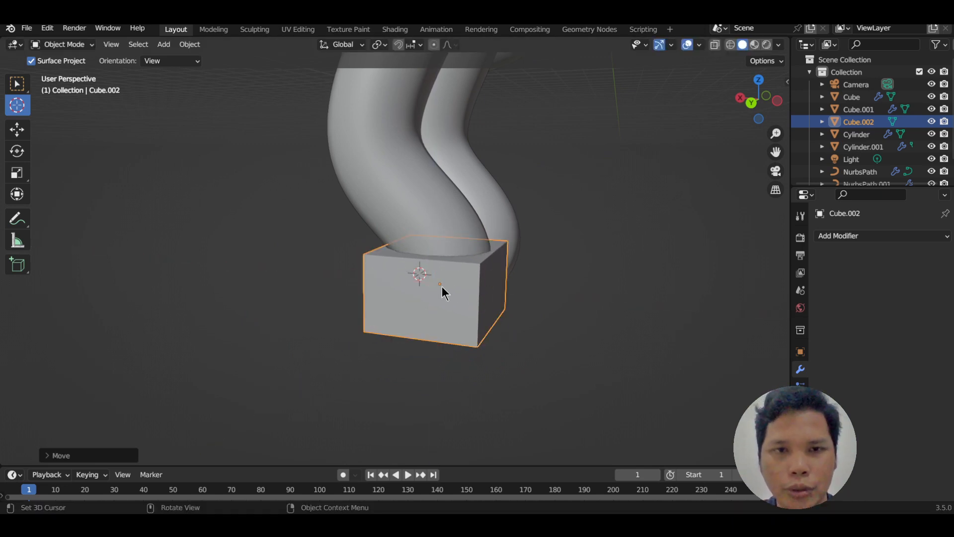
Narrow the foot cube slightly along the Y axis
middle_drag(442, 287, 468, 320)
scroll(470, 320, up, 2)
key(s)
key(x)
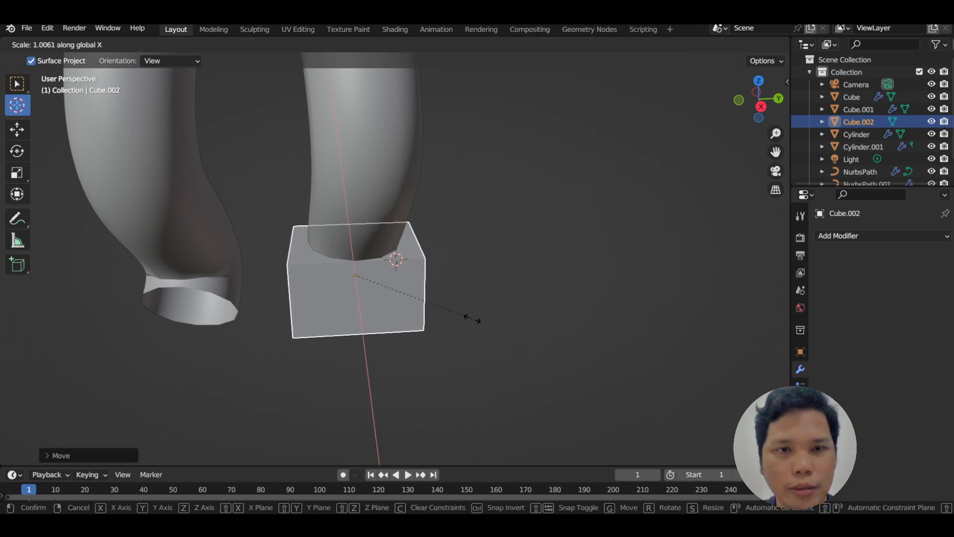
key(y)
click(460, 318)
Apply the foot cube's scale
middle_drag(458, 319, 358, 294)
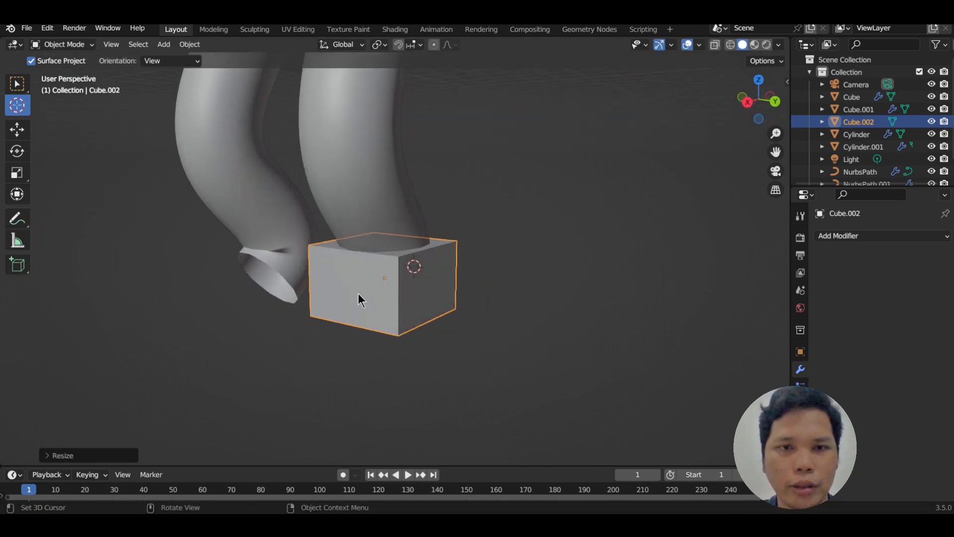
middle_drag(380, 256, 235, 193)
click(62, 45)
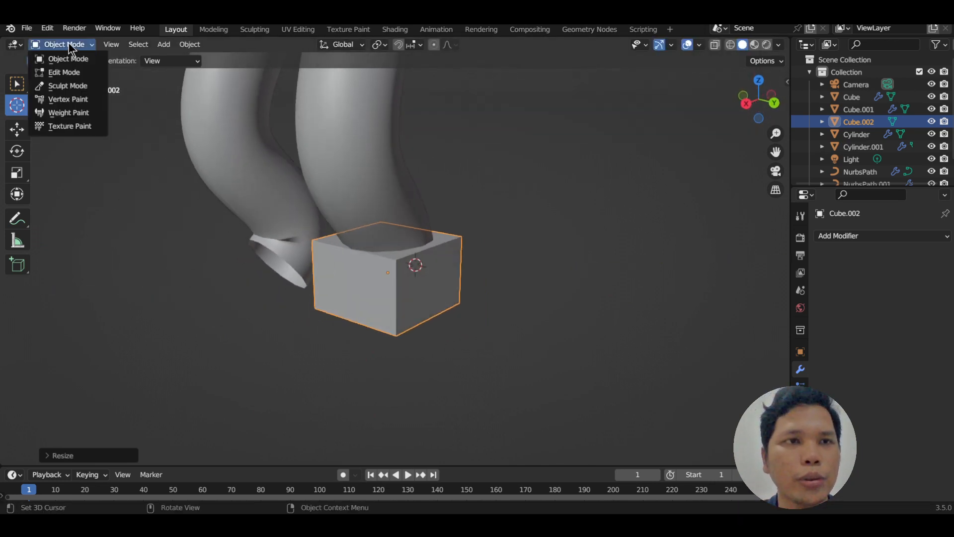
click(189, 44)
click(190, 44)
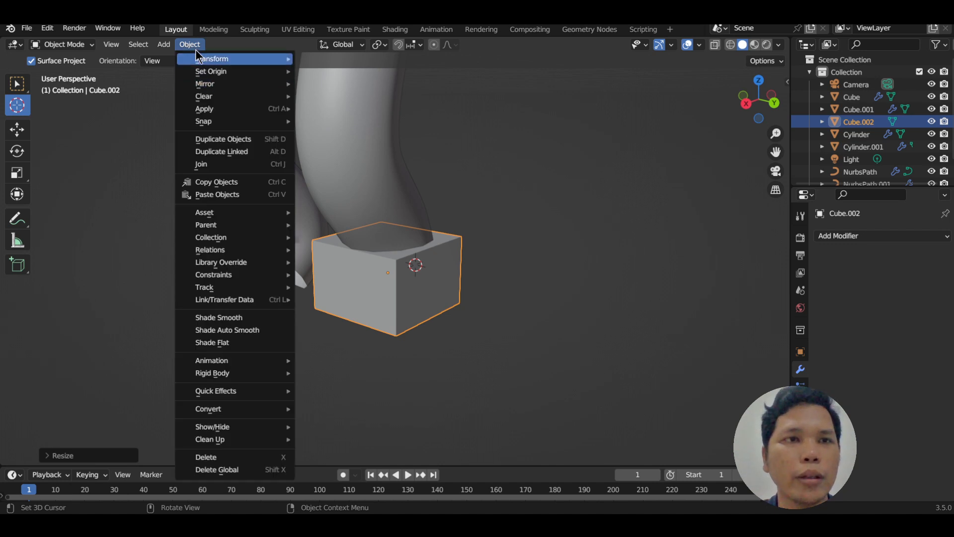
mouse_move(209, 108)
click(336, 133)
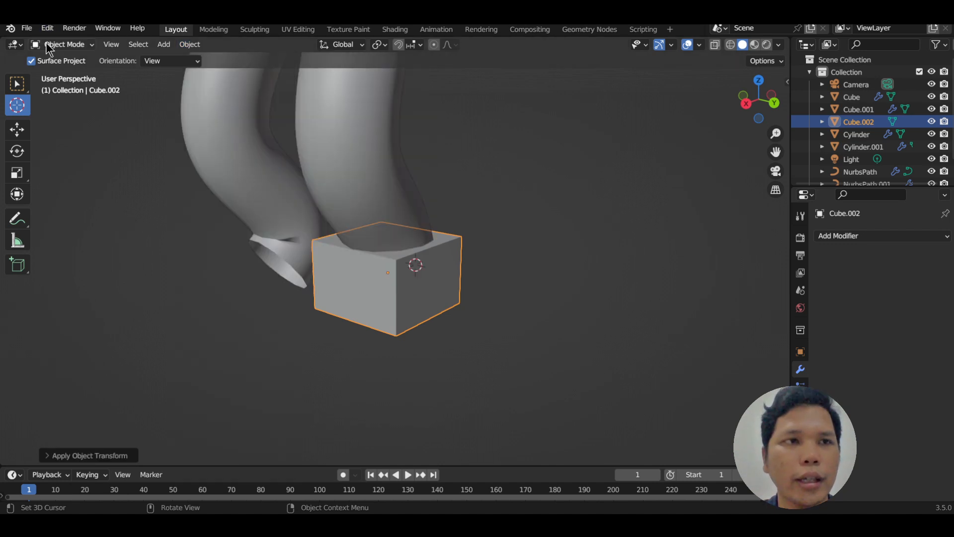
Start editing the foot cube's mesh and extrude its front face forward to form the toe section
click(49, 42)
click(62, 70)
click(377, 286)
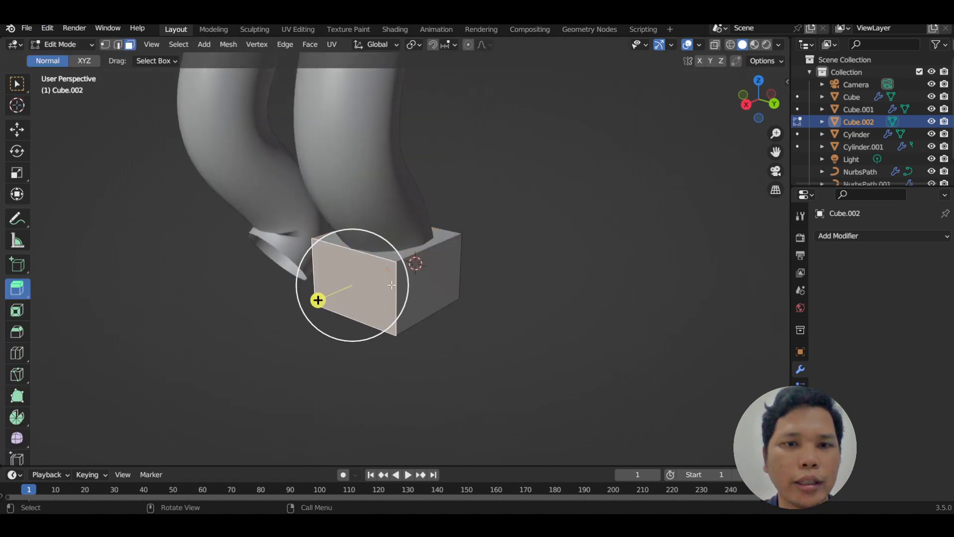
middle_drag(390, 283, 382, 284)
drag(382, 284, 309, 301)
scroll(332, 376, up, 1)
Try to taper the toe by scaling its front face to about 0.56 along Z and slightly along Y, and undo it
key(s)
key(z)
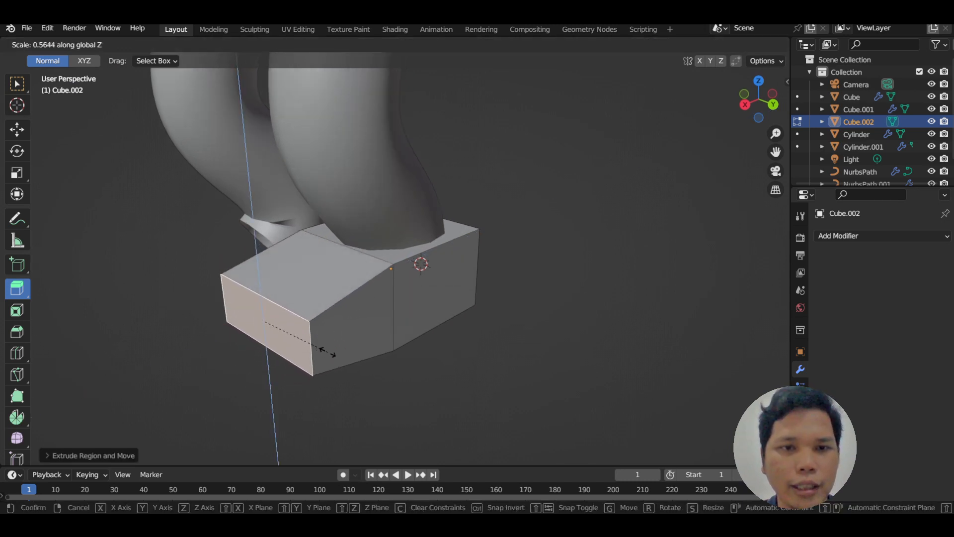
click(326, 348)
key(s)
key(y)
click(330, 349)
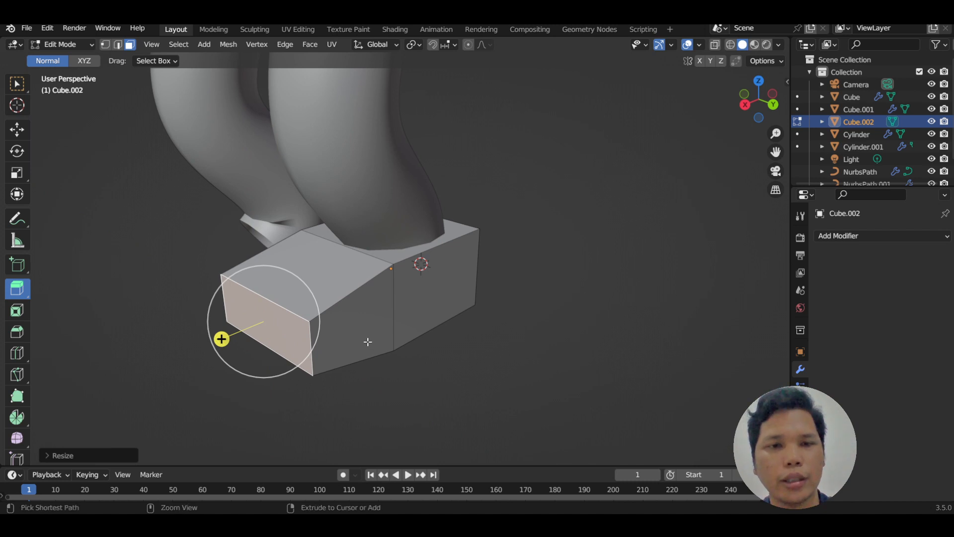
key(ctrl+z)
Lower the top front edge of the toe about 0.11 m along Z to slope the top of the foot
click(18, 81)
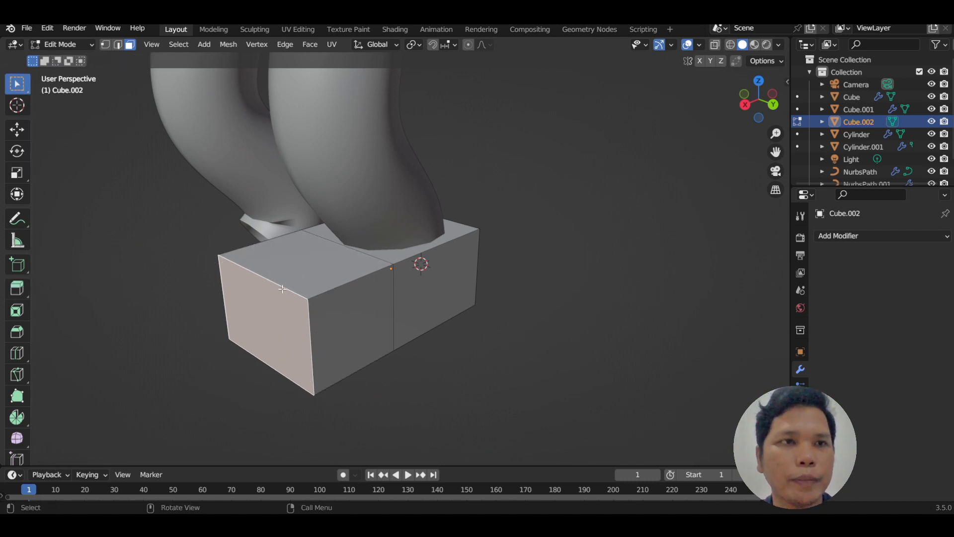
key(2)
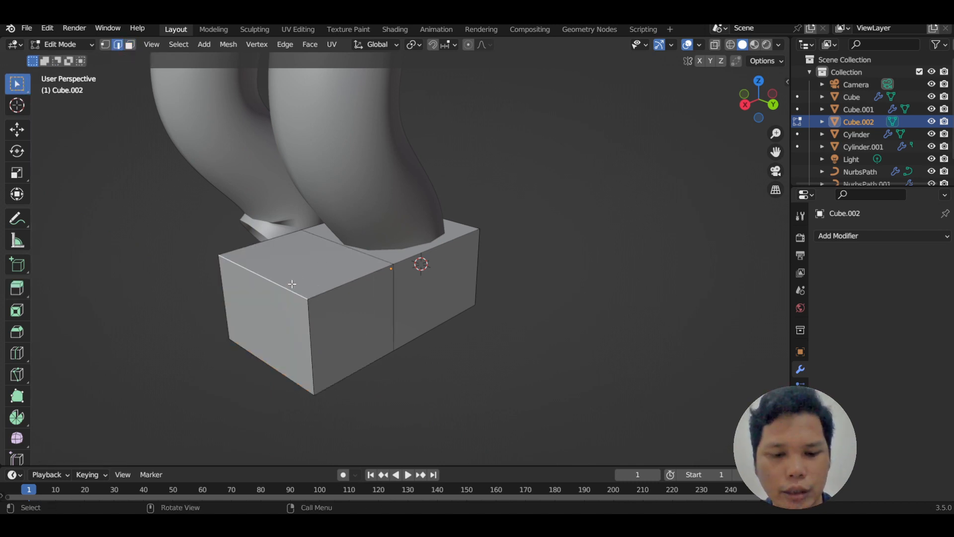
key(g)
key(z)
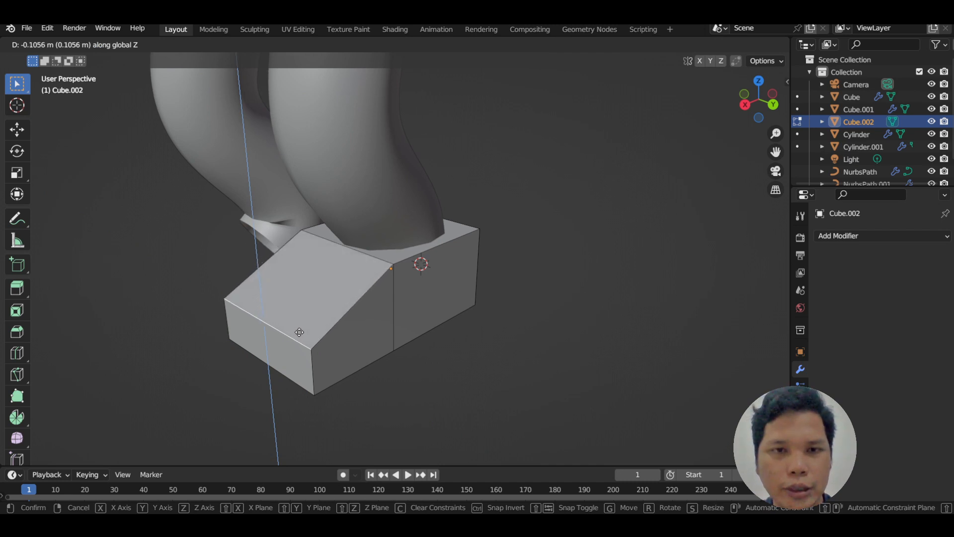
click(299, 332)
Extrude the foot's back face outward into a short heel and scale it to about 0.9 along Y
middle_drag(299, 332, 323, 303)
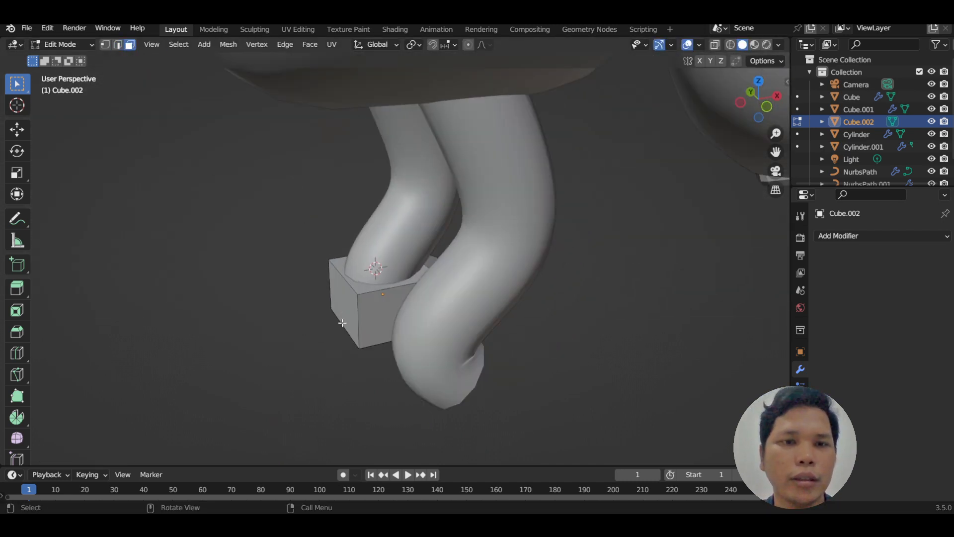
click(338, 299)
key(e)
click(389, 362)
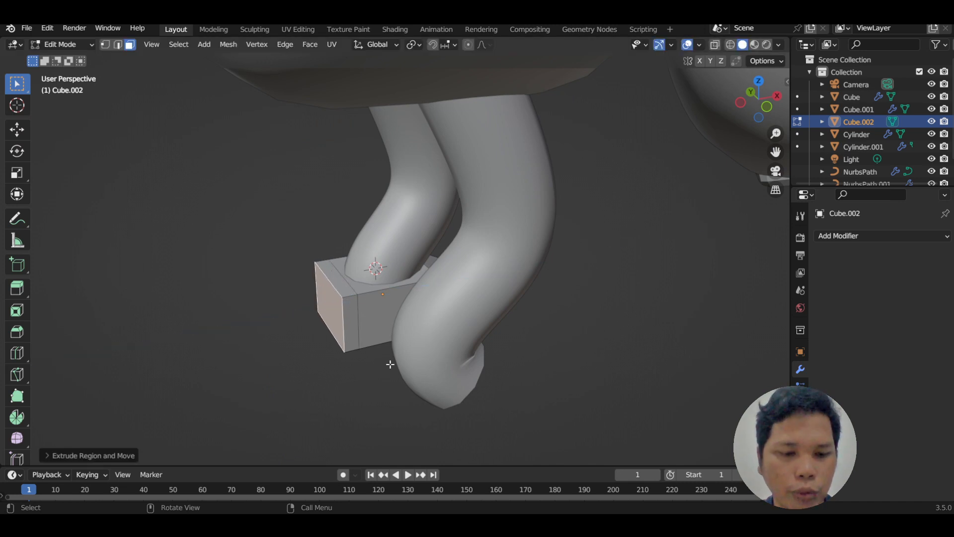
key(s)
key(x)
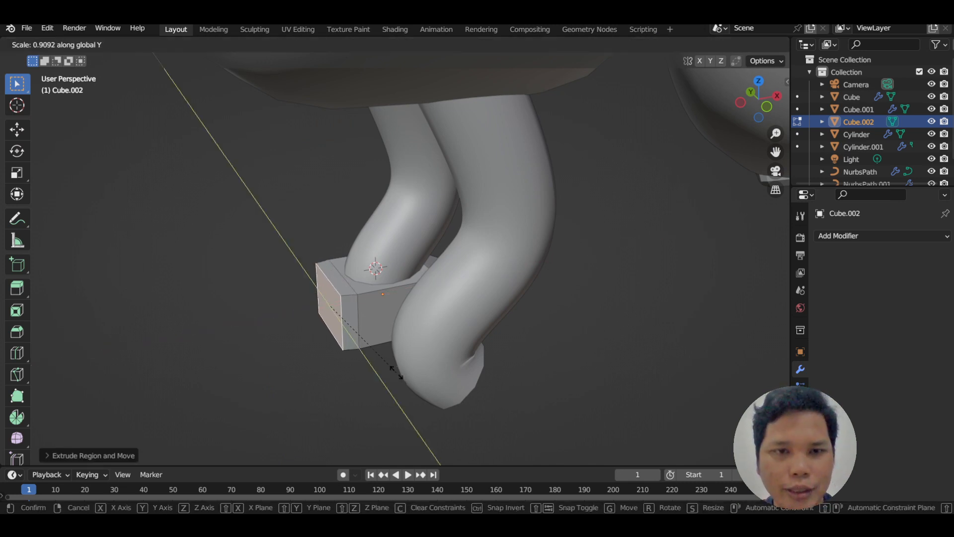
click(396, 370)
Lower the heel's top back edge about 0.04 m along Z and finish editing the foot mesh
middle_drag(382, 334, 401, 295)
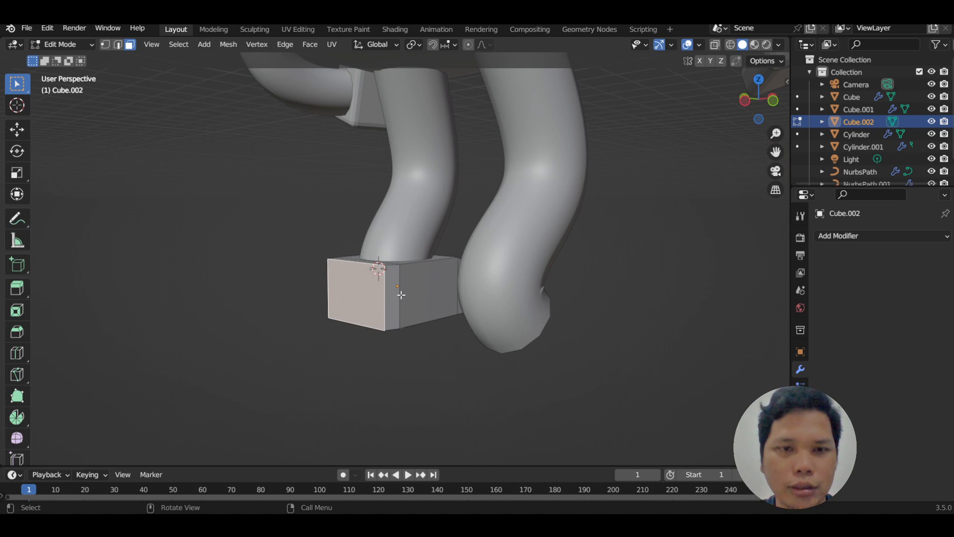
click(349, 259)
click(119, 44)
scroll(366, 274, up, 2)
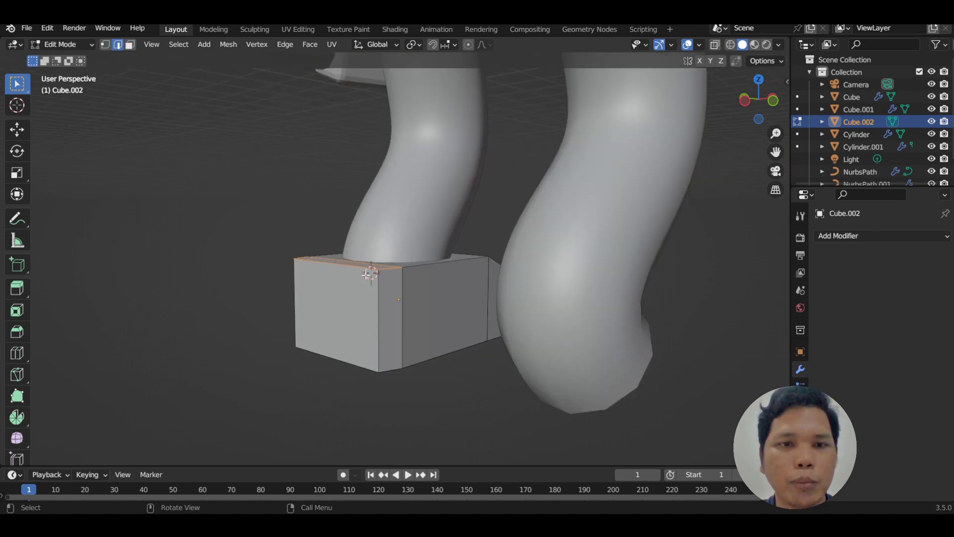
key(g)
key(z)
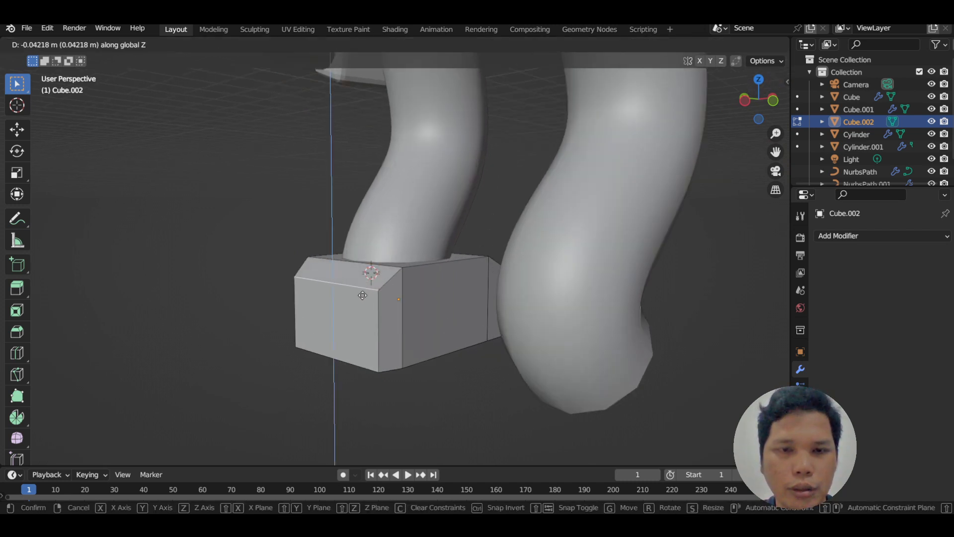
click(362, 300)
scroll(364, 300, down, 4)
middle_drag(386, 299, 559, 296)
middle_drag(377, 263, 705, 298)
click(381, 283)
key(Tab)
Add a Bevel modifier to the foot with an amount of 0.44 m and 3 segments
middle_drag(450, 266, 821, 280)
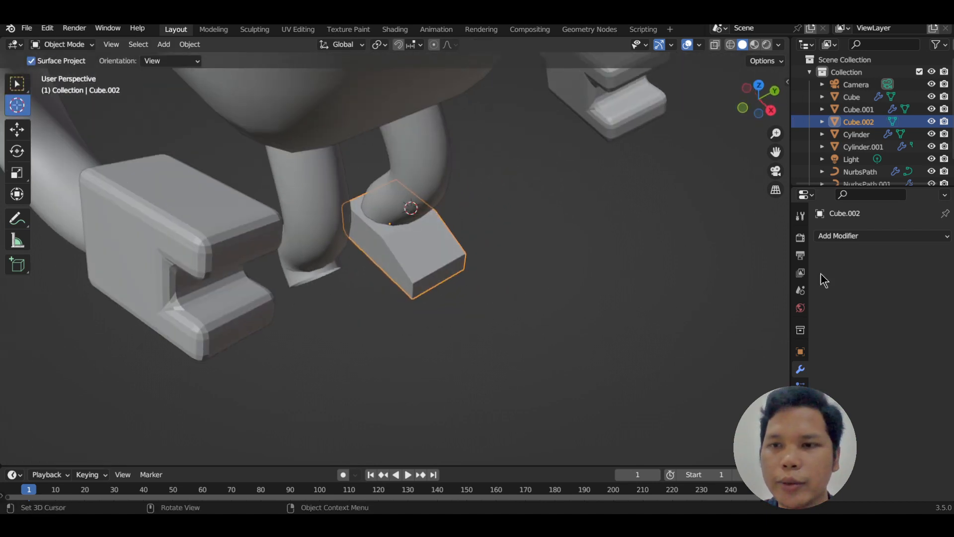
click(889, 236)
click(691, 283)
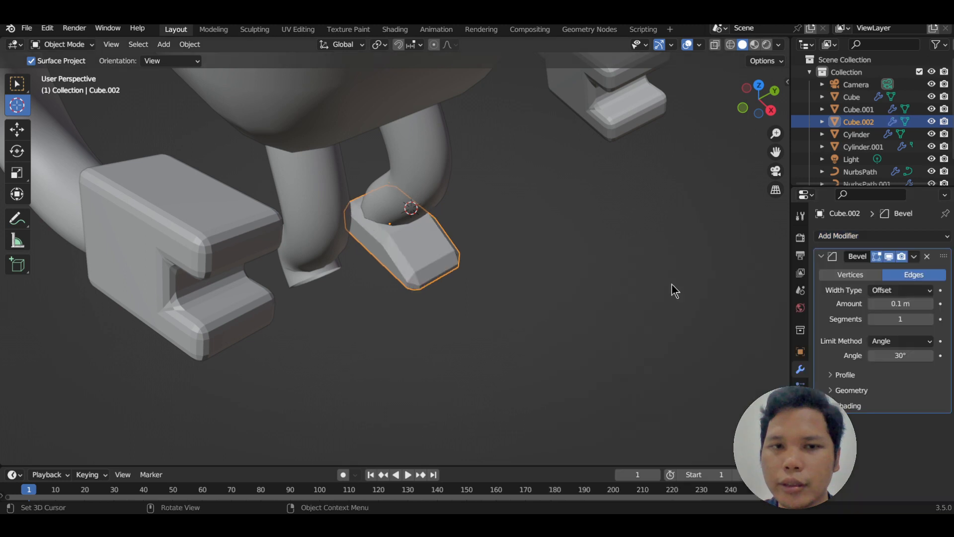
click(930, 321)
middle_drag(682, 327, 628, 313)
click(872, 319)
drag(901, 304, 911, 304)
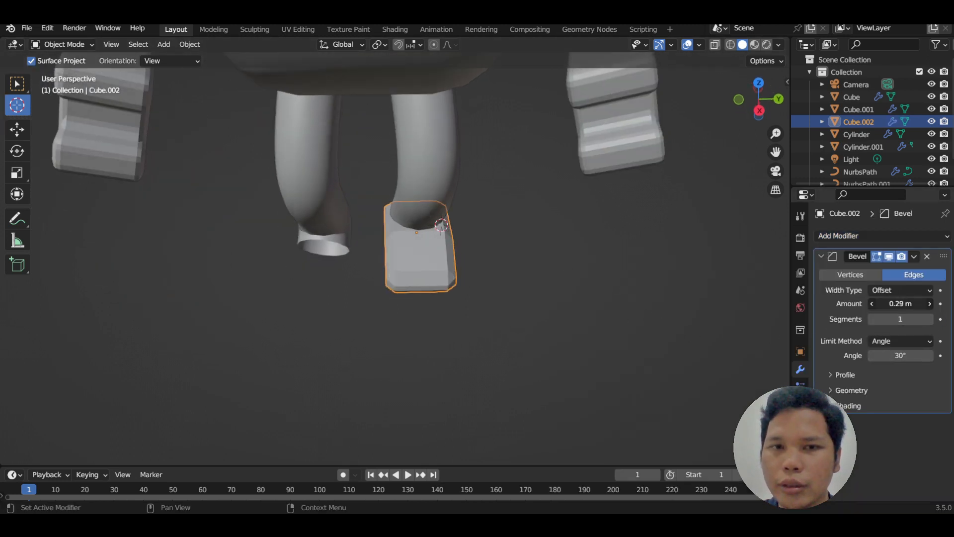
click(929, 319)
click(930, 319)
Apply smooth shading to the foot object
middle_drag(626, 331, 607, 316)
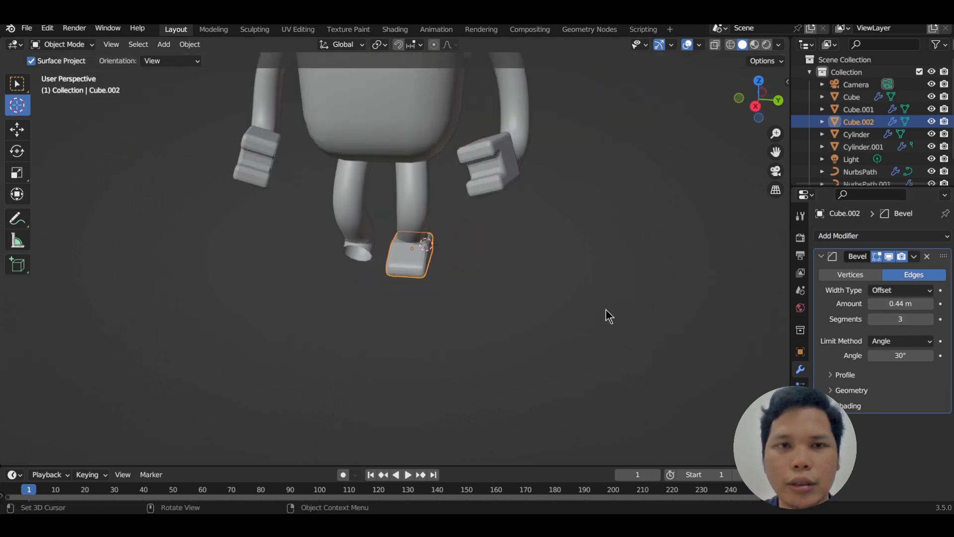
click(200, 44)
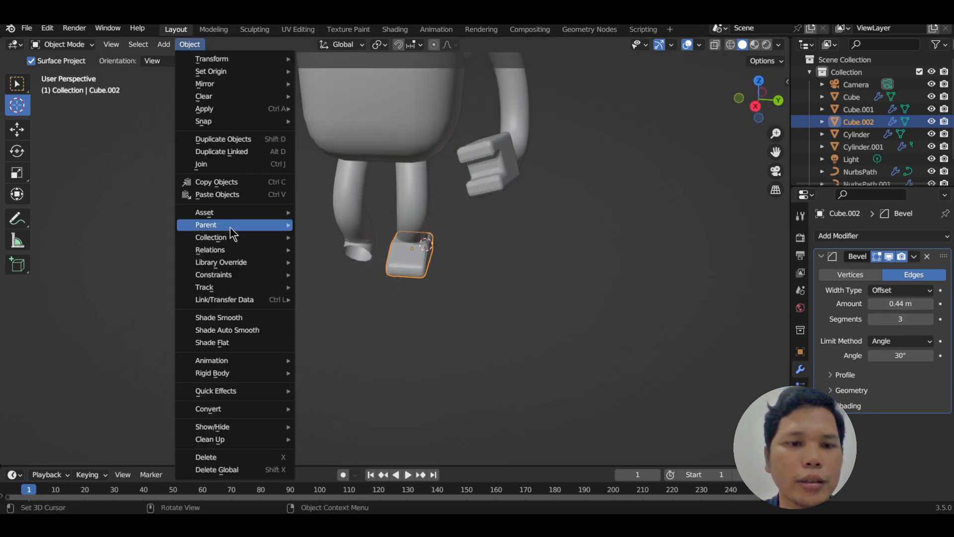
click(248, 318)
Select the mirrored hand mesh and apply smooth shading to it
click(502, 178)
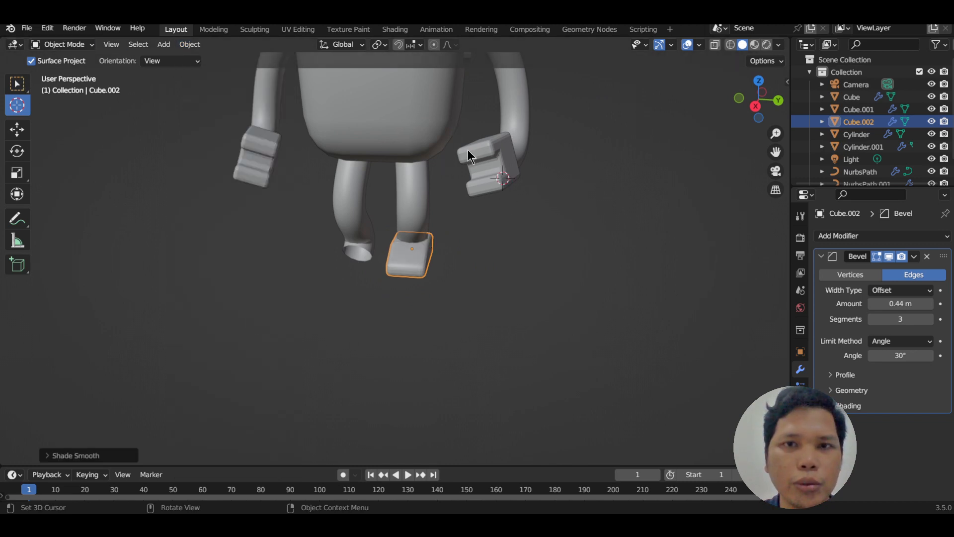
click(16, 84)
drag(526, 186, 504, 162)
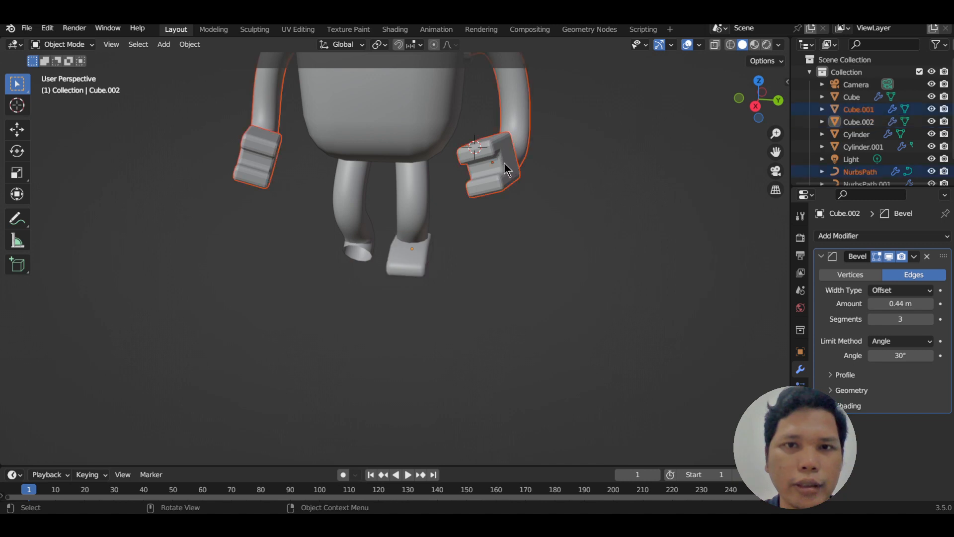
click(92, 47)
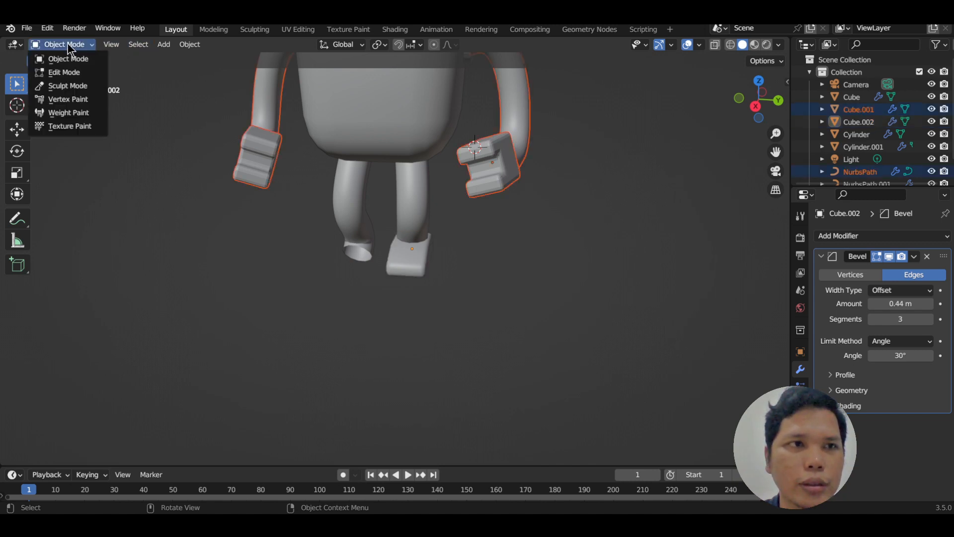
click(468, 151)
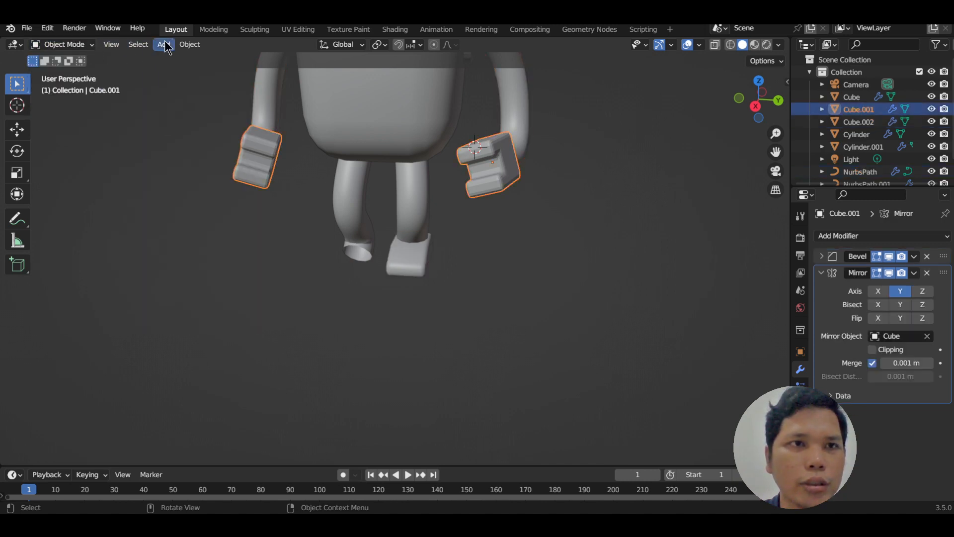
click(189, 45)
click(235, 316)
Rotate the foot slightly around the global Z axis so its toe points outward
scroll(486, 209, down, 4)
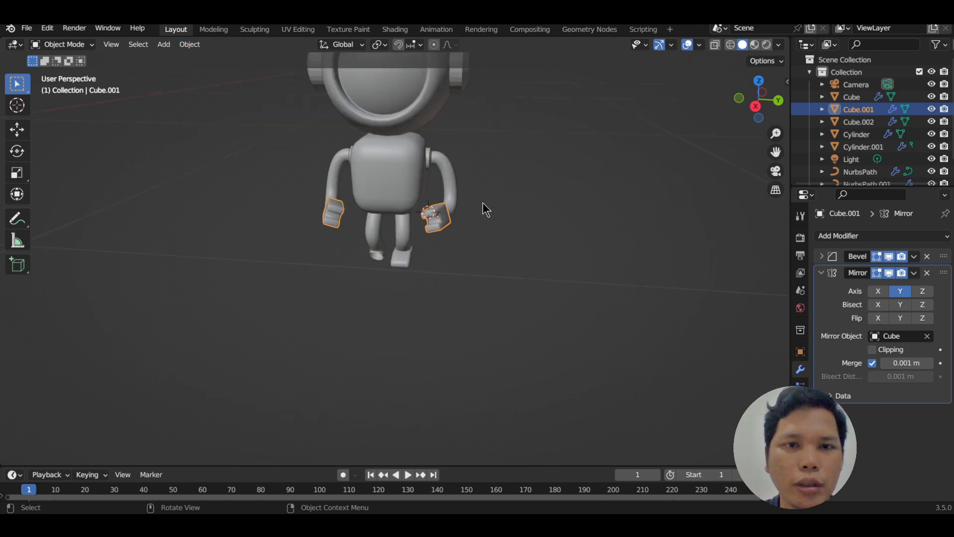
click(398, 263)
scroll(455, 267, up, 2)
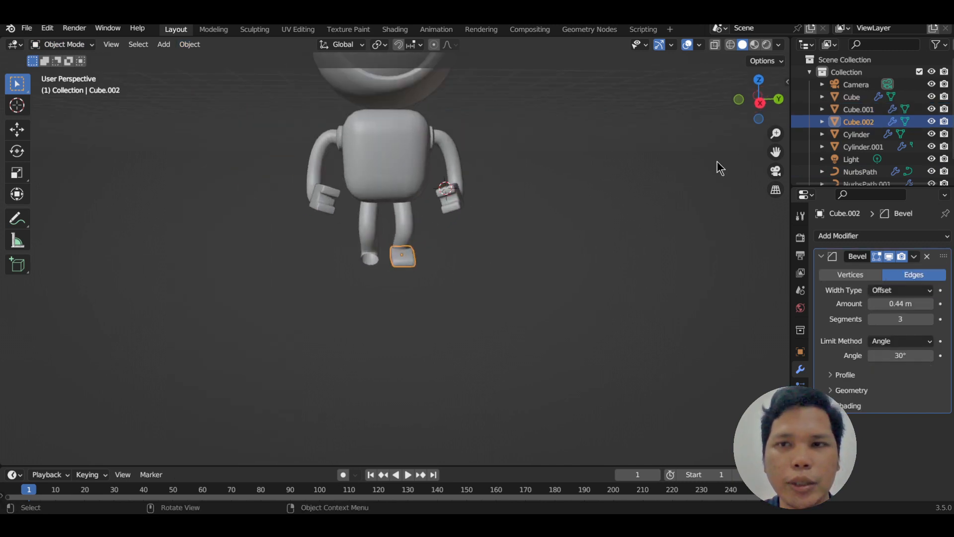
click(762, 110)
scroll(370, 341, up, 2)
key(r)
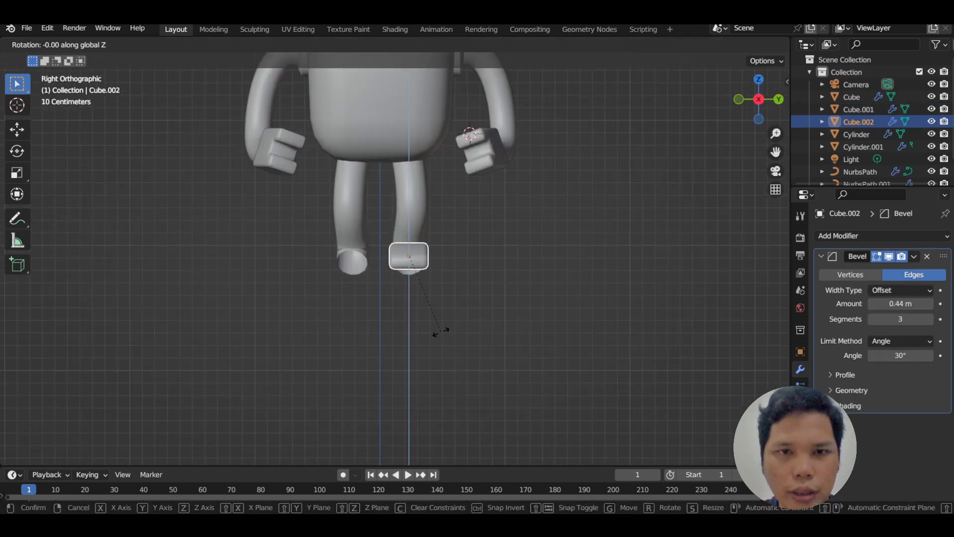
click(450, 332)
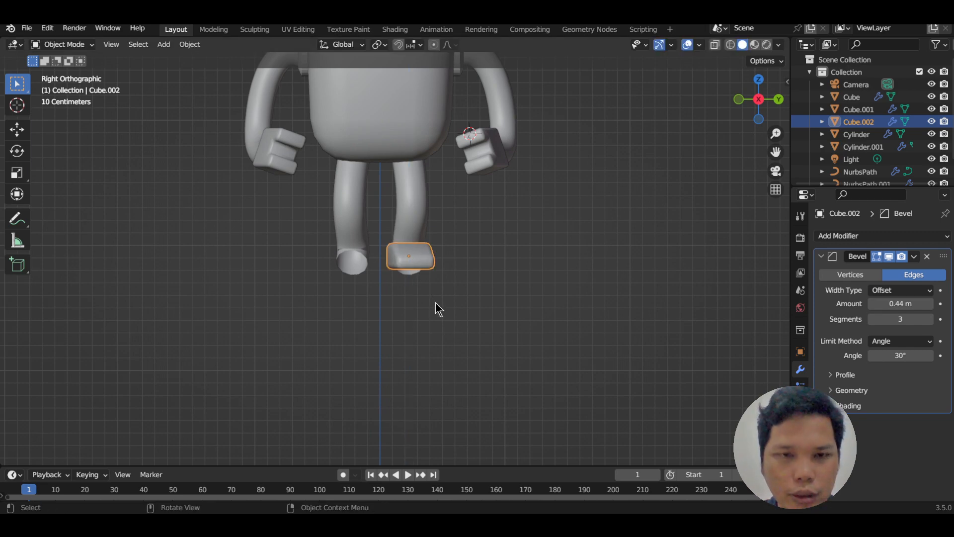
Move the foot beneath the leg and adjust its position along Y so the leg end sits inside it
key(g)
click(439, 309)
middle_drag(439, 310, 392, 302)
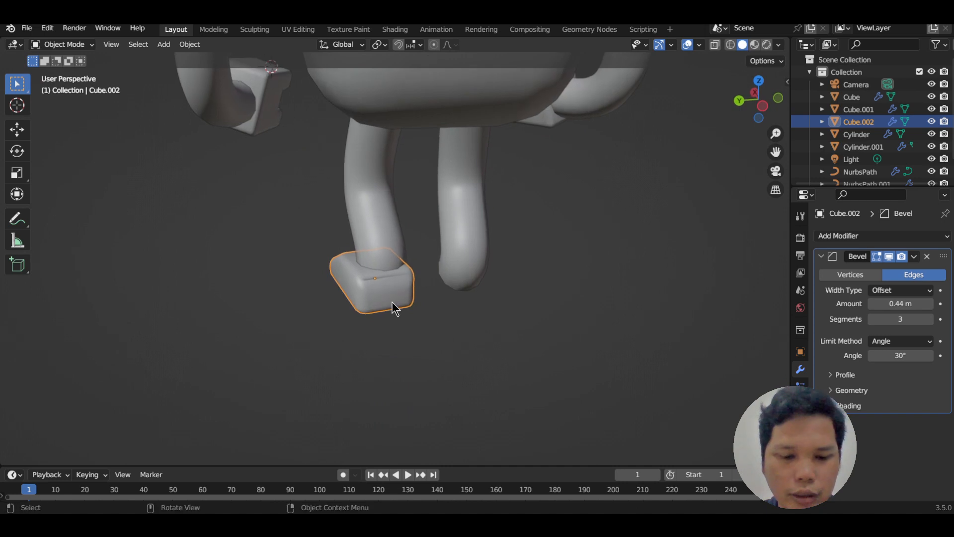
key(g)
key(y)
click(335, 309)
Add a Mirror modifier to the foot on the Y axis only, using the leg curve as the mirror object
middle_drag(335, 309, 671, 268)
click(893, 236)
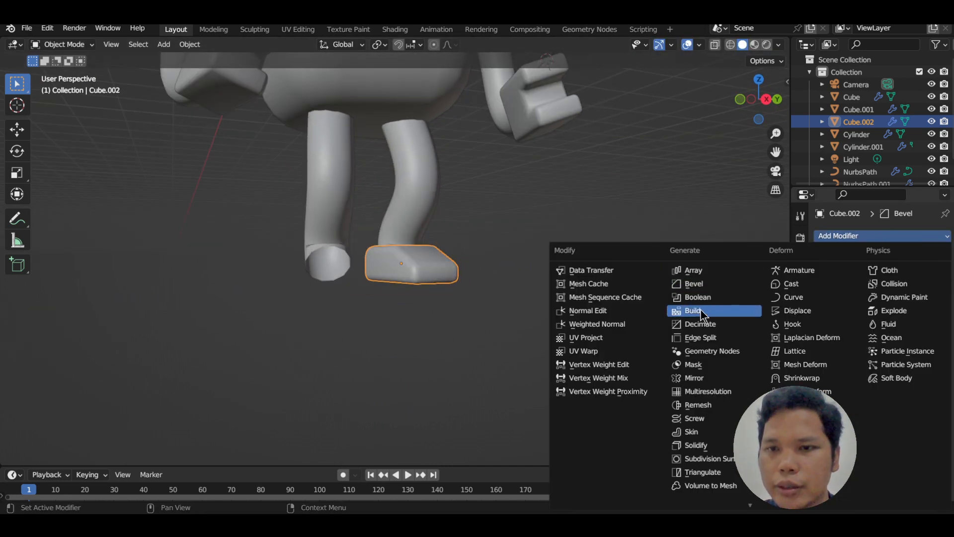
click(708, 374)
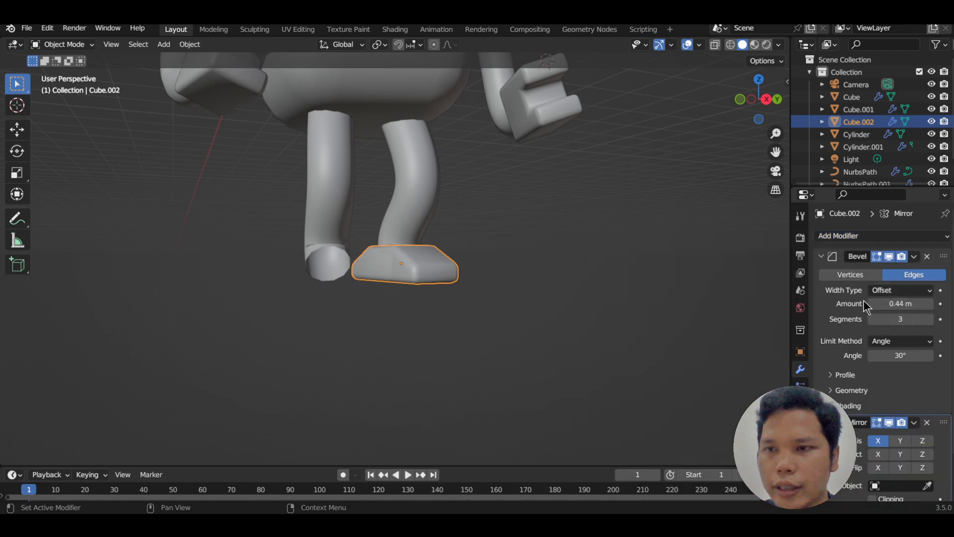
click(822, 256)
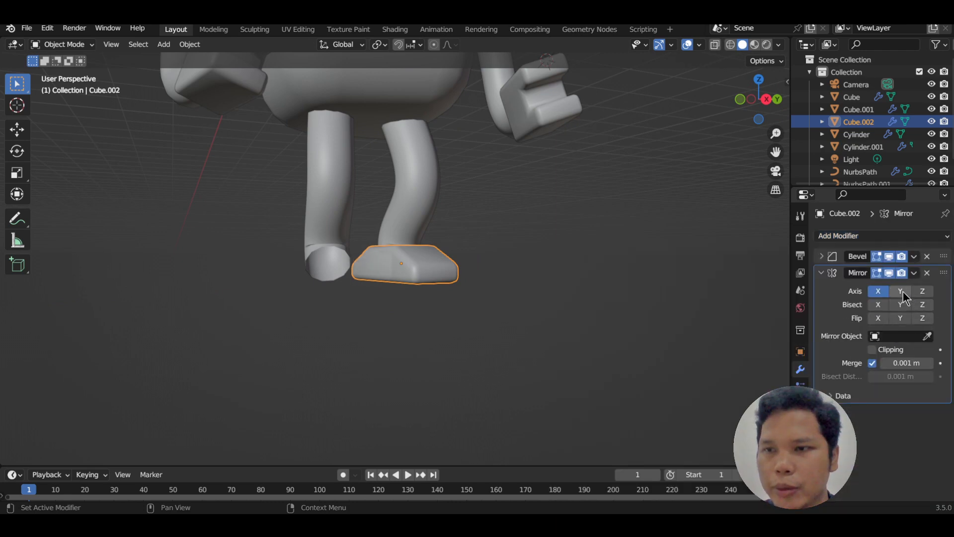
click(928, 338)
click(407, 273)
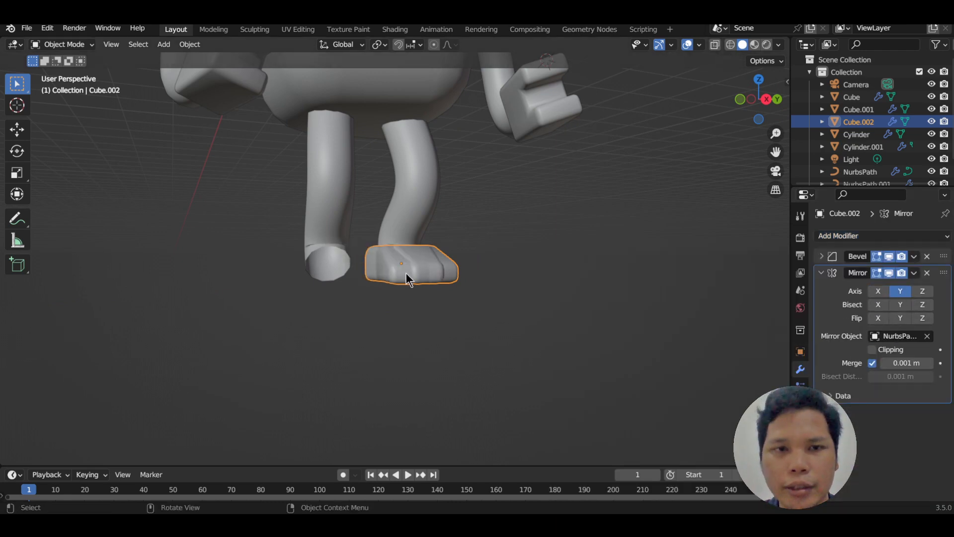
middle_drag(407, 273, 385, 313)
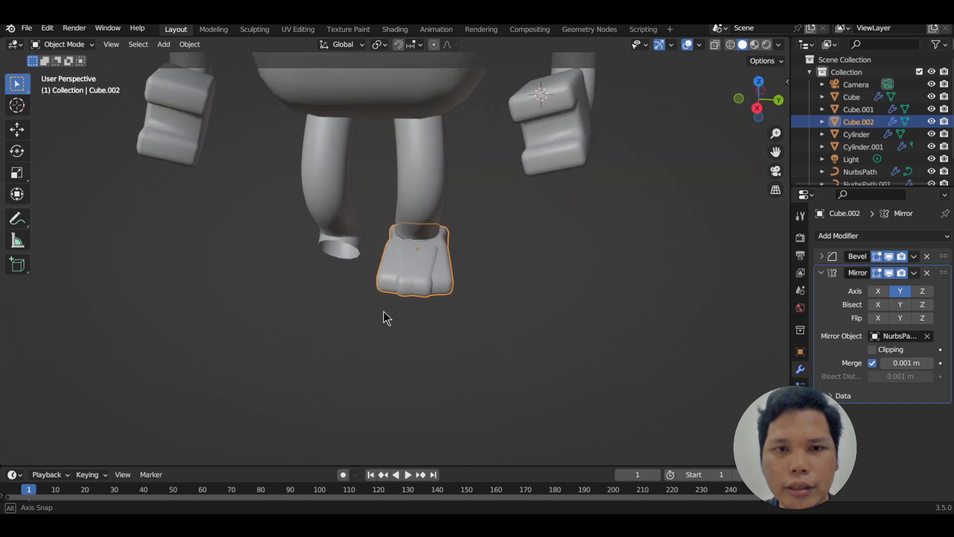
Replace the foot's mirror object with the body, Cube, to create the opposite foot
click(927, 336)
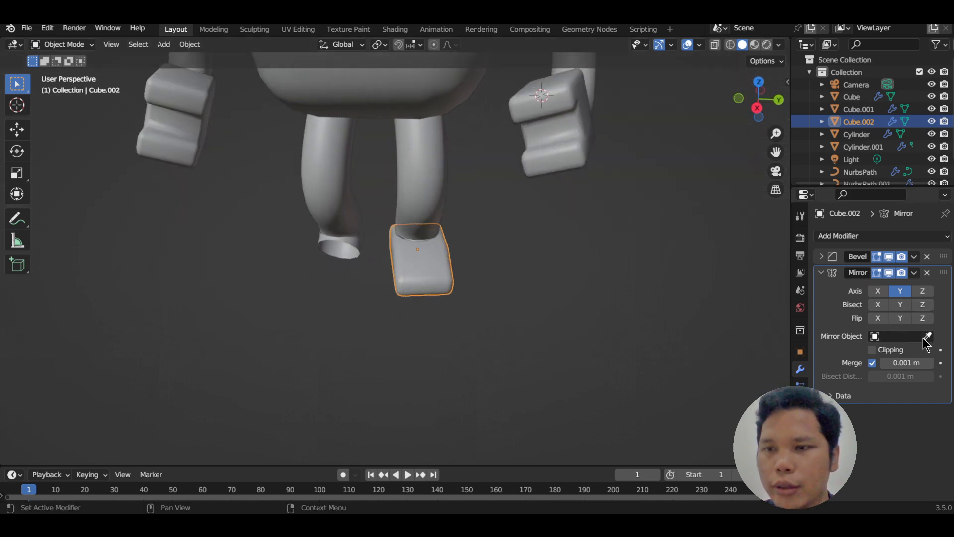
click(927, 336)
click(404, 100)
middle_drag(403, 100, 498, 207)
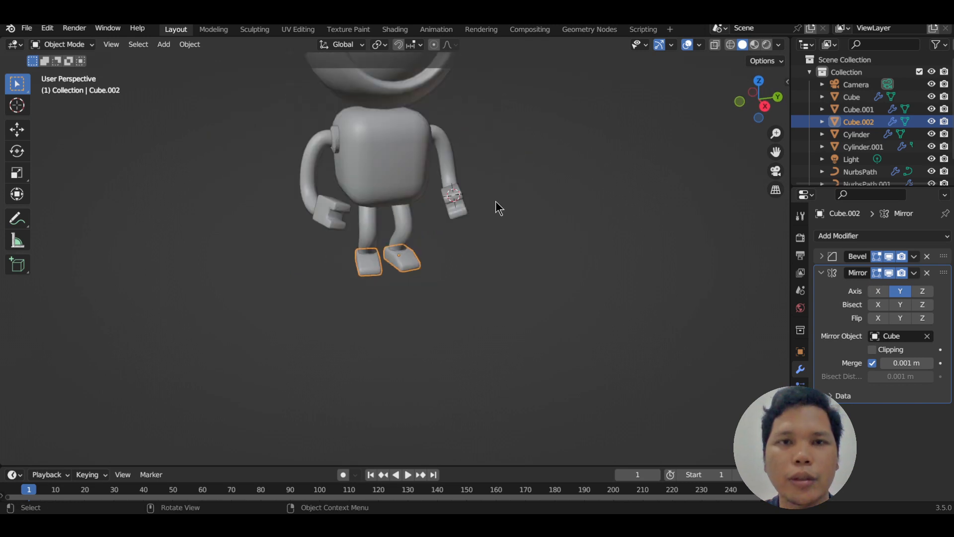
Switch the viewport to rendered shading, add a plane and scale it up into a large floor
click(766, 45)
mouse_move(646, 94)
middle_down()
mouse_move(536, 145)
mouse_move(481, 136)
mouse_move(433, 145)
mouse_move(496, 178)
middle_up()
key(shift+a)
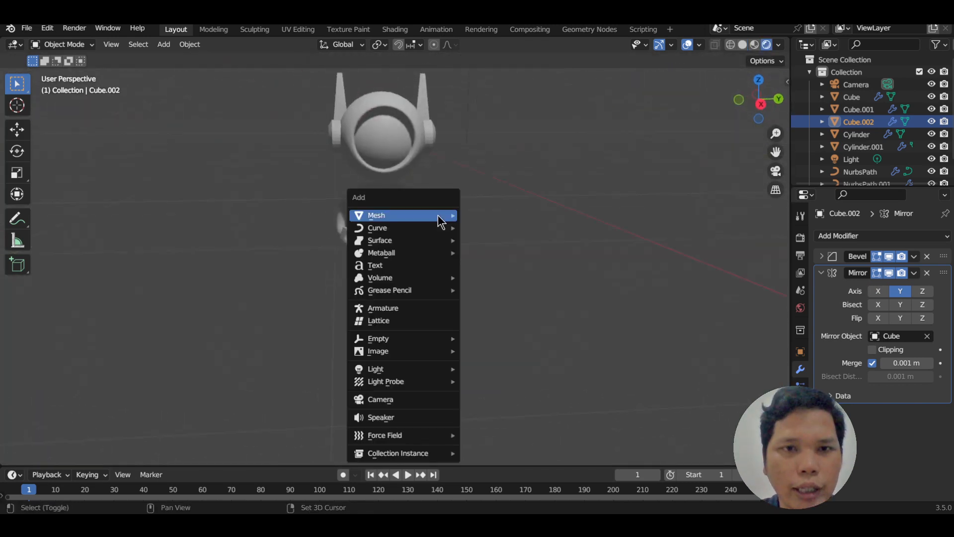
mouse_move(445, 215)
click(517, 216)
scroll(472, 276, down, 3)
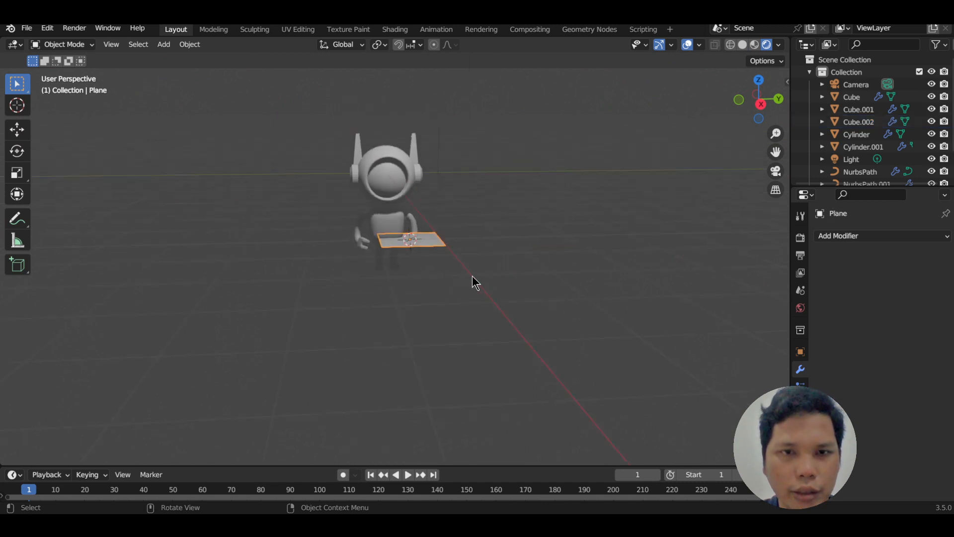
key(s)
click(728, 314)
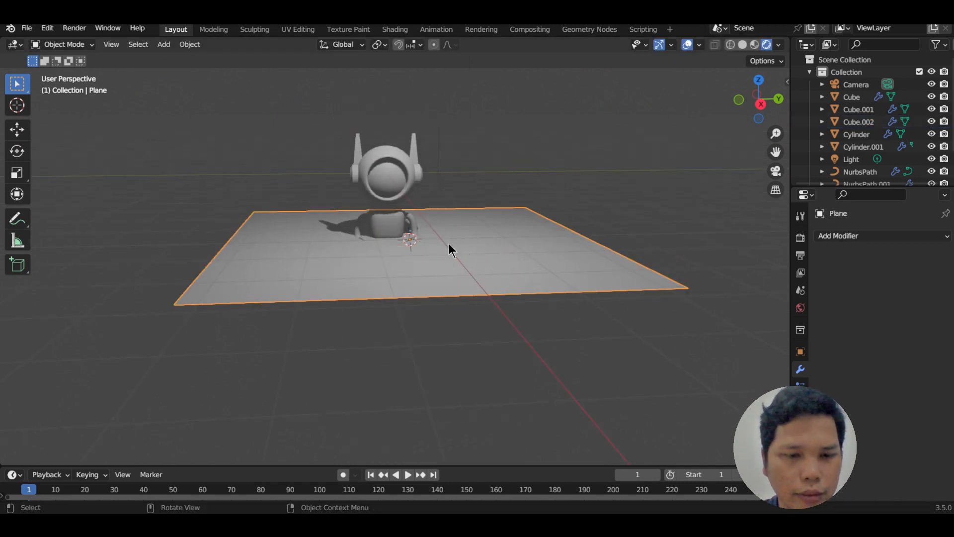
Select everything in the scene and raise it along Z until the robot's feet reach the ground line
key(a)
scroll(442, 234, down, 3)
middle_drag(432, 221, 437, 214)
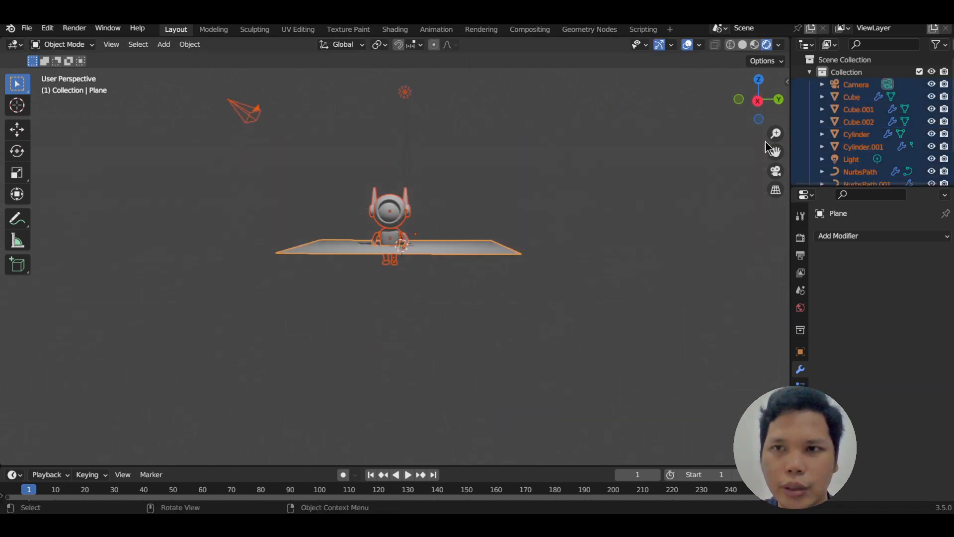
click(759, 101)
key(g)
key(z)
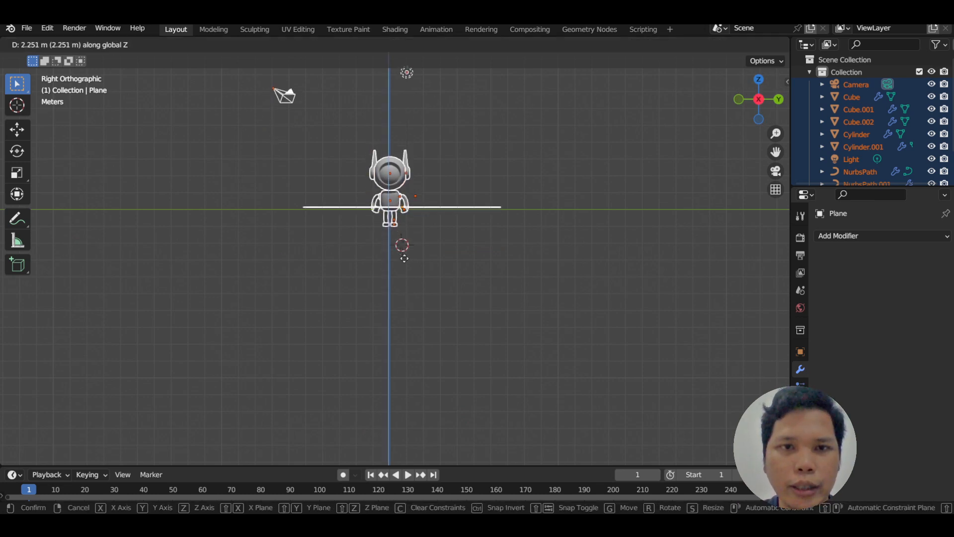
click(406, 246)
Lower the floor plane along Z to just beneath the robot's feet
click(434, 191)
scroll(437, 194, up, 2)
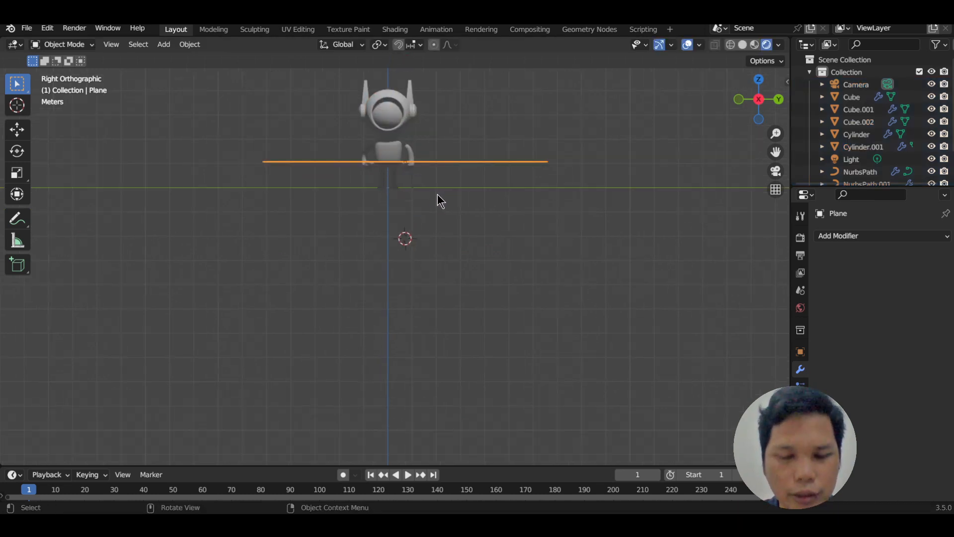
key(g)
key(z)
click(440, 225)
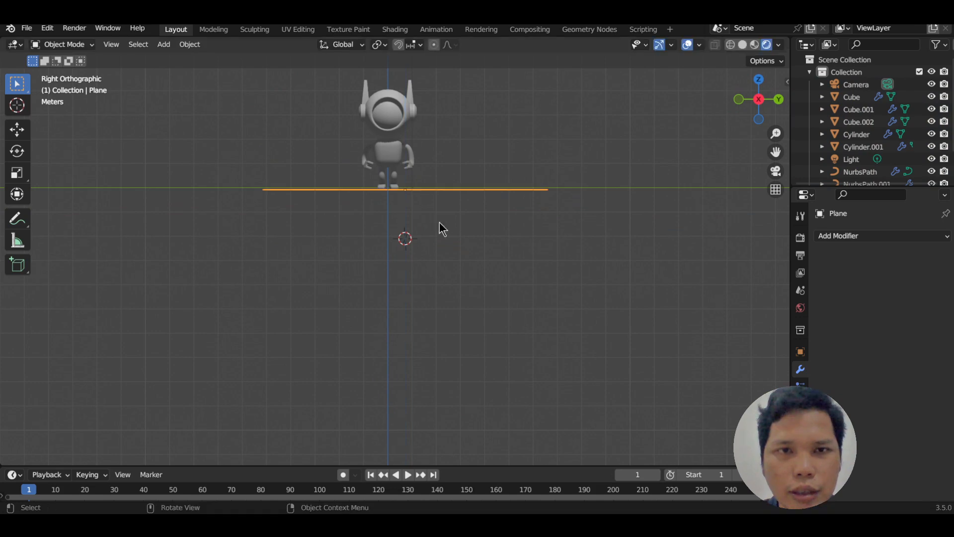
Move the point light closer to the robot, to about X 5.0 m, Y 2.7 m, Z 7.7 m
middle_drag(440, 225, 753, 97)
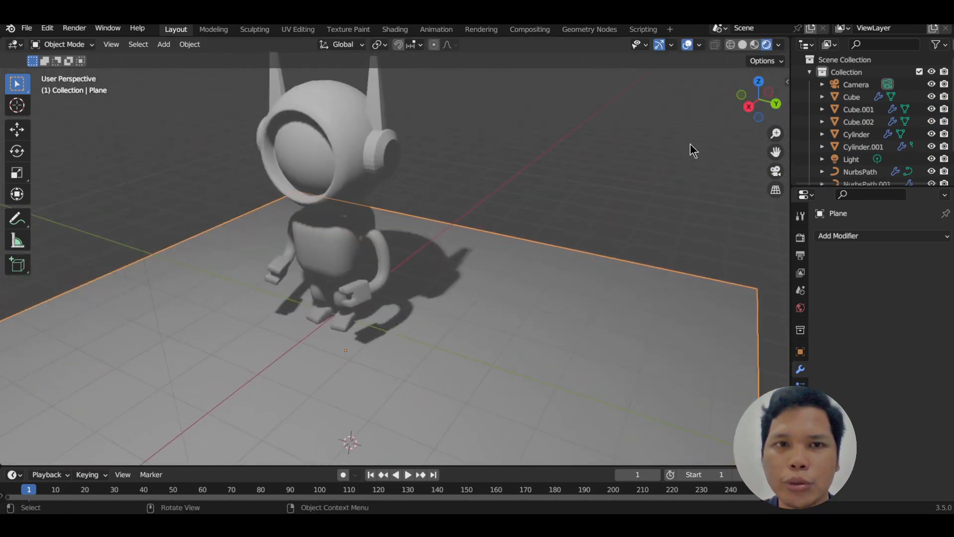
middle_drag(433, 233, 472, 228)
scroll(507, 208, down, 5)
middle_drag(565, 171, 583, 167)
scroll(556, 151, up, 1)
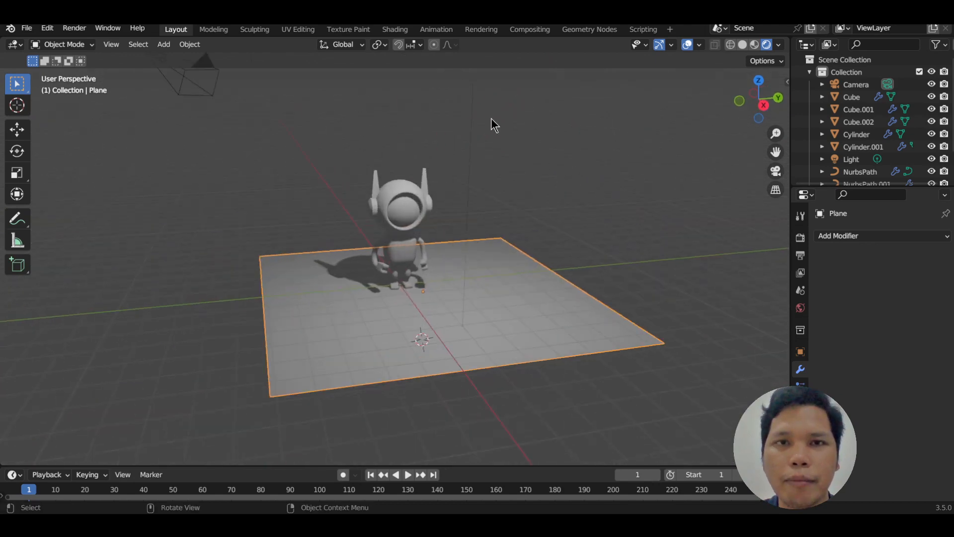
scroll(621, 248, down, 2)
click(444, 116)
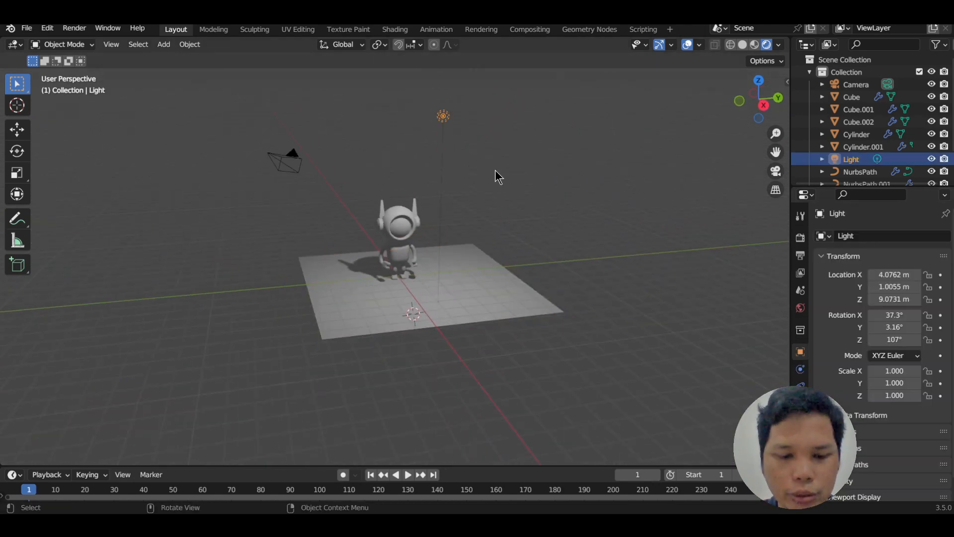
key(shift+d)
click(490, 210)
Duplicate the light and place the copy behind the robot at about X -12.5 m, Y -6.2 m, Z 0.7 m
middle_drag(490, 210, 595, 246)
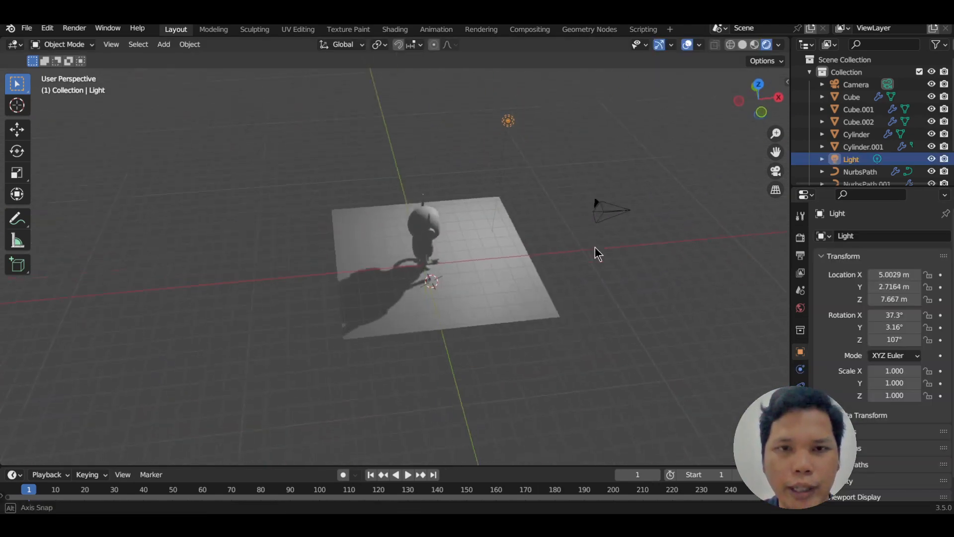
key(g)
click(288, 398)
middle_drag(287, 398, 375, 323)
key(g)
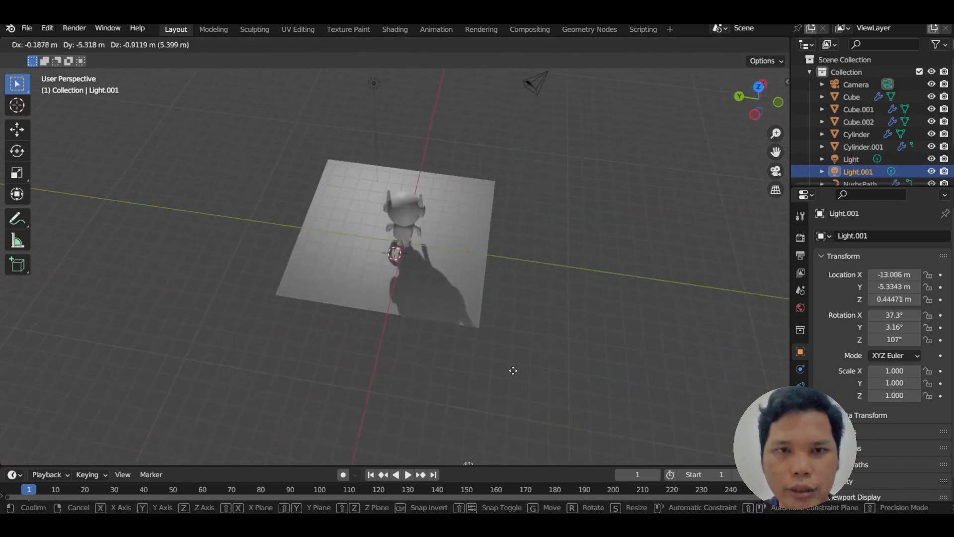
click(501, 348)
Duplicate the light behind the robot and place the copy on the opposite side behind it
click(378, 84)
scroll(527, 180, down, 4)
middle_drag(483, 296, 468, 343)
click(419, 336)
key(shift+d)
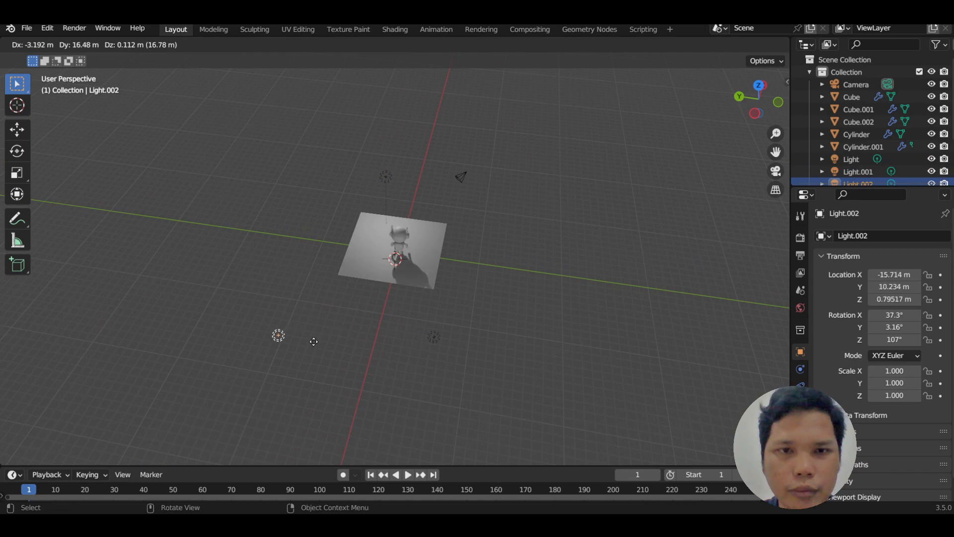
click(453, 360)
Set the color of Light.001 to light blue with hue 0.582 and saturation 0.634
click(434, 336)
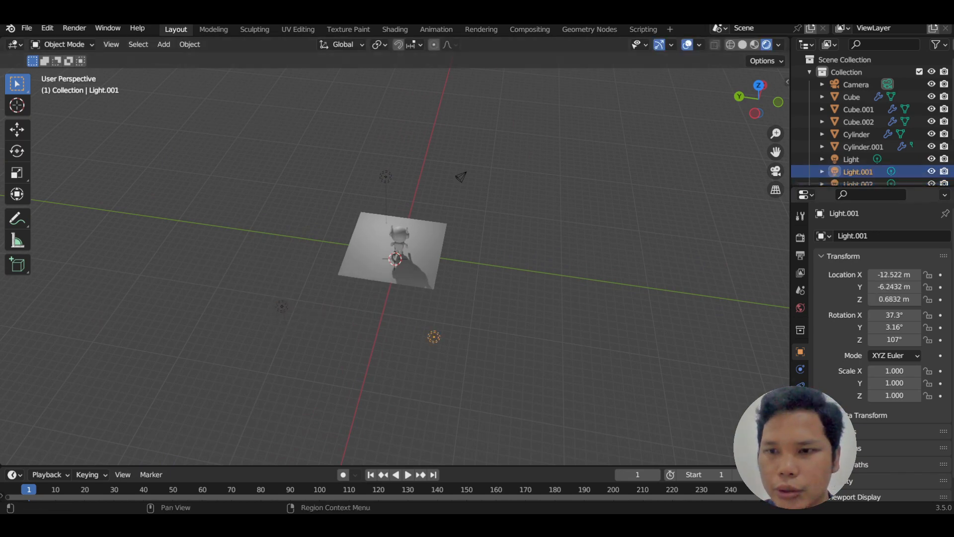
click(800, 404)
click(881, 309)
click(862, 180)
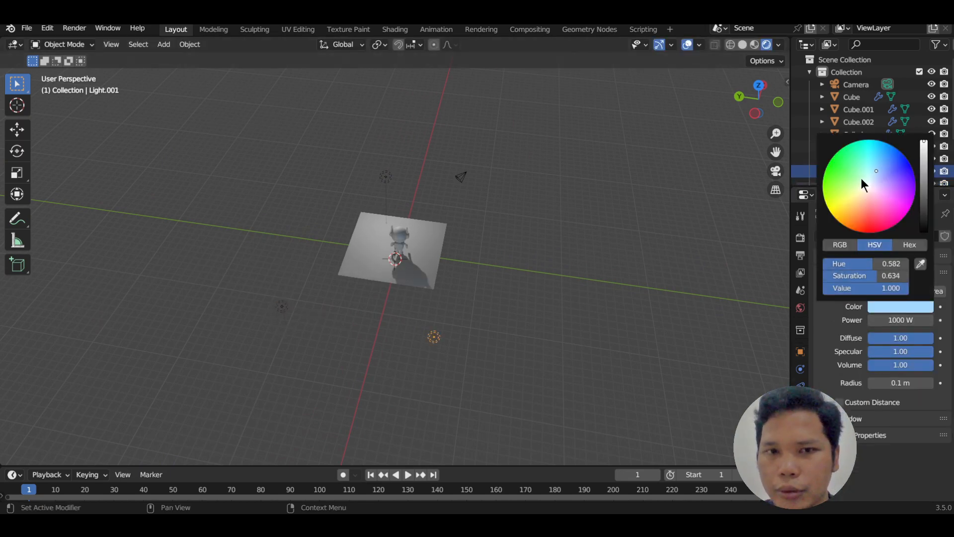
Set the color of Light.002 to a salmon red
click(290, 308)
click(290, 308)
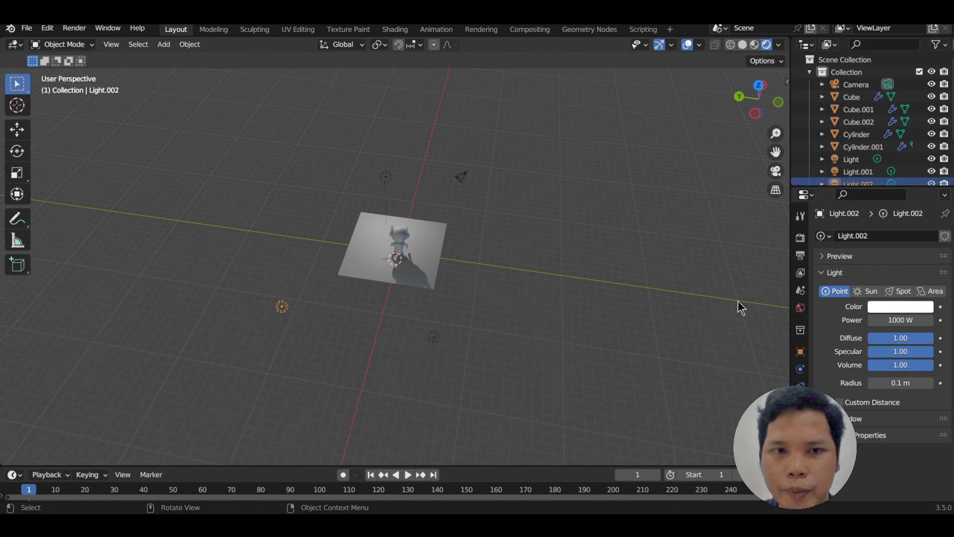
click(905, 307)
click(868, 206)
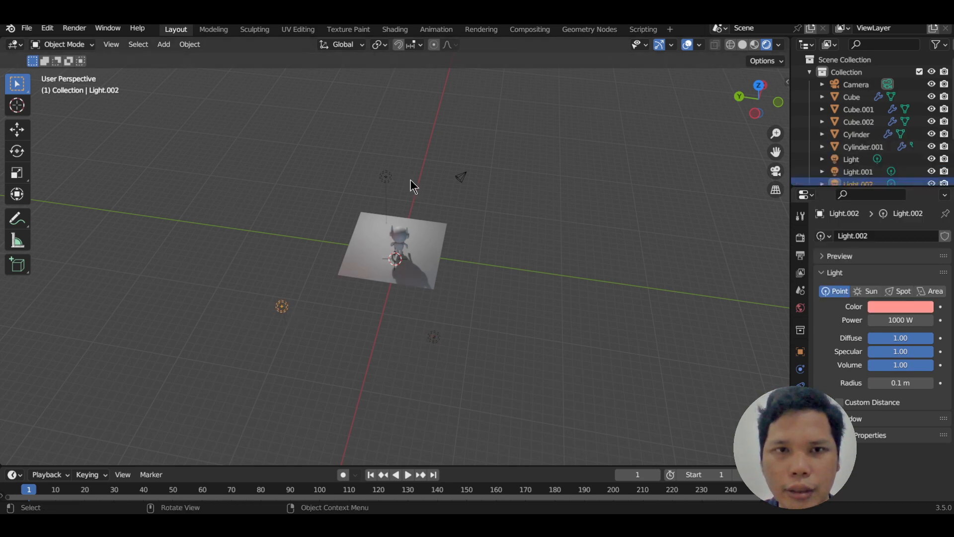
Set the color of the main light in front of the robot to a warm cream white
click(410, 181)
click(908, 308)
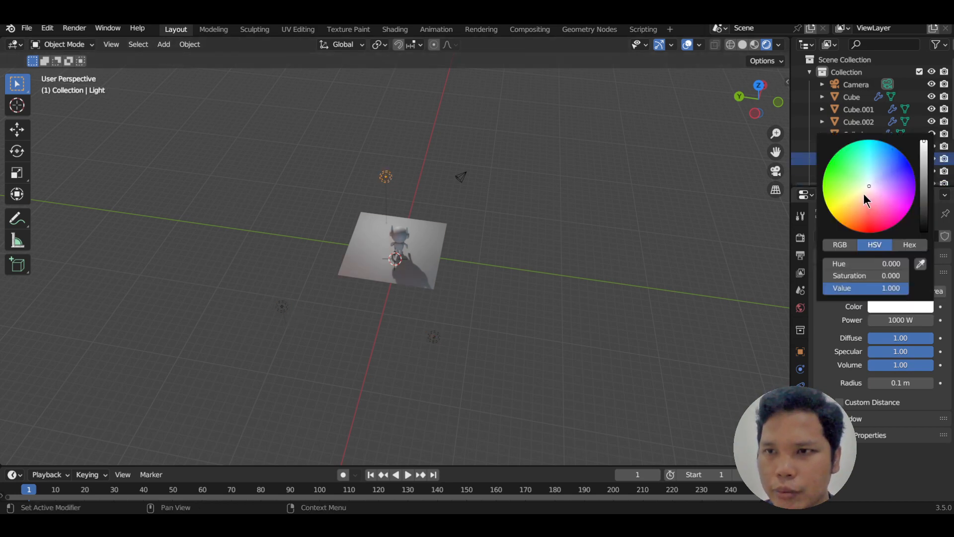
click(863, 194)
middle_drag(448, 356, 490, 285)
scroll(470, 268, up, 8)
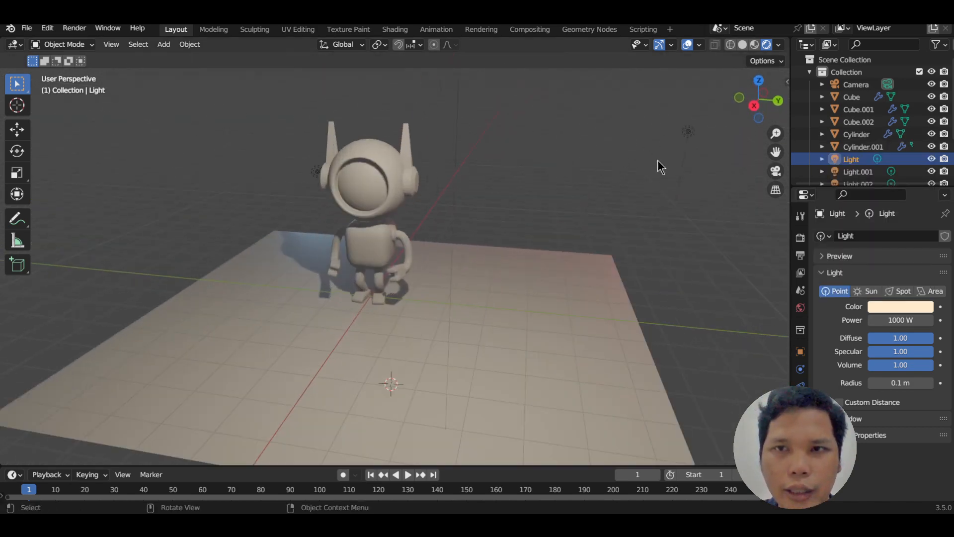
Move Light.002 lower and closer to the robot, near the back edge of the floor, and select the head sphere
click(689, 127)
key(g)
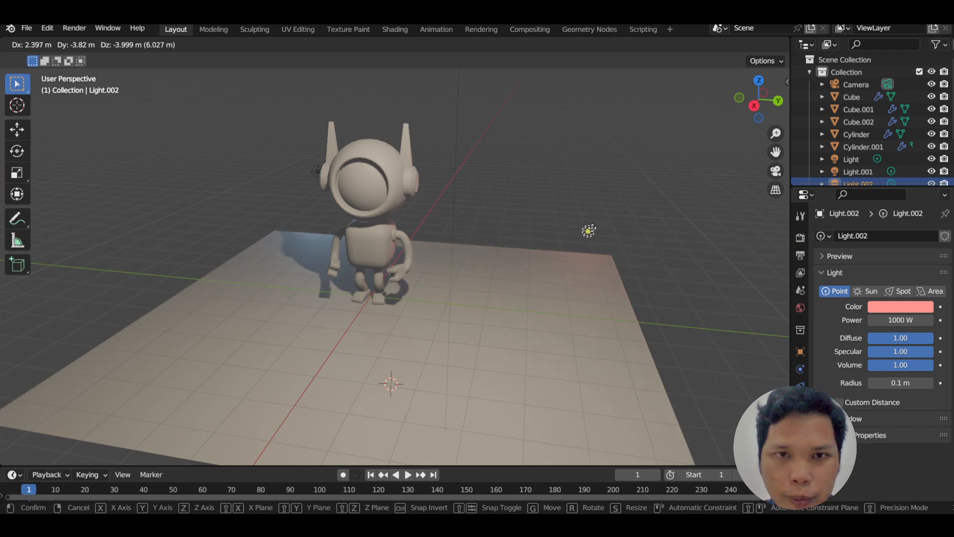
click(598, 227)
click(374, 188)
middle_drag(373, 188, 484, 243)
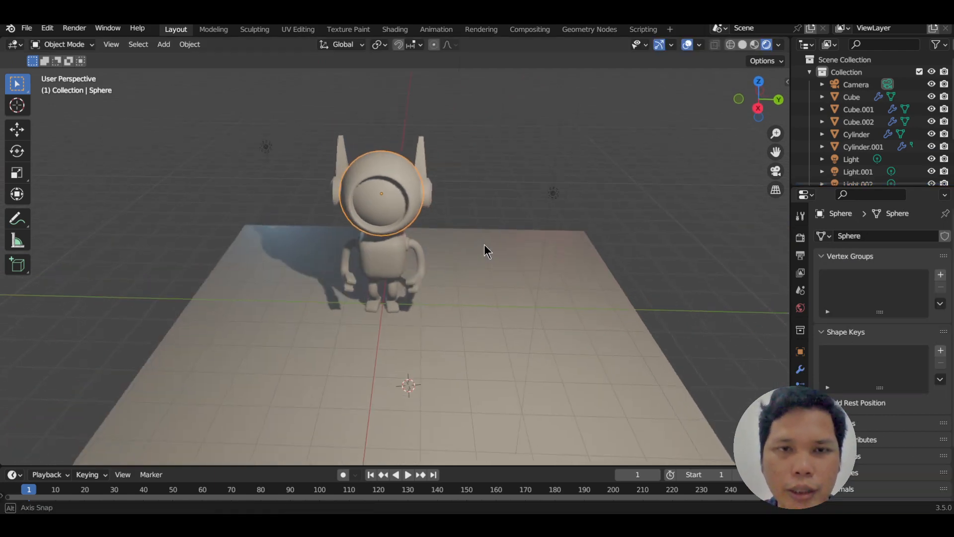
scroll(484, 244, up, 2)
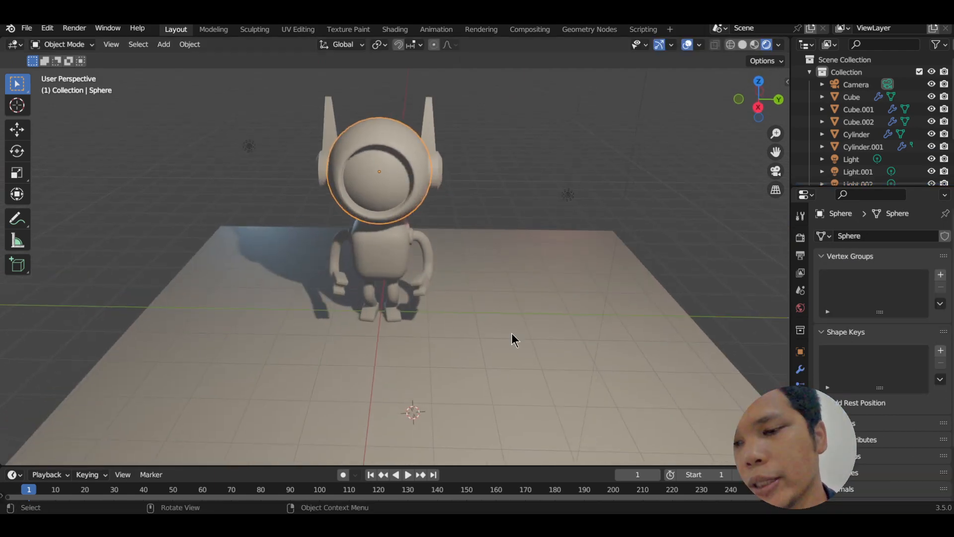
Save the project file
click(34, 29)
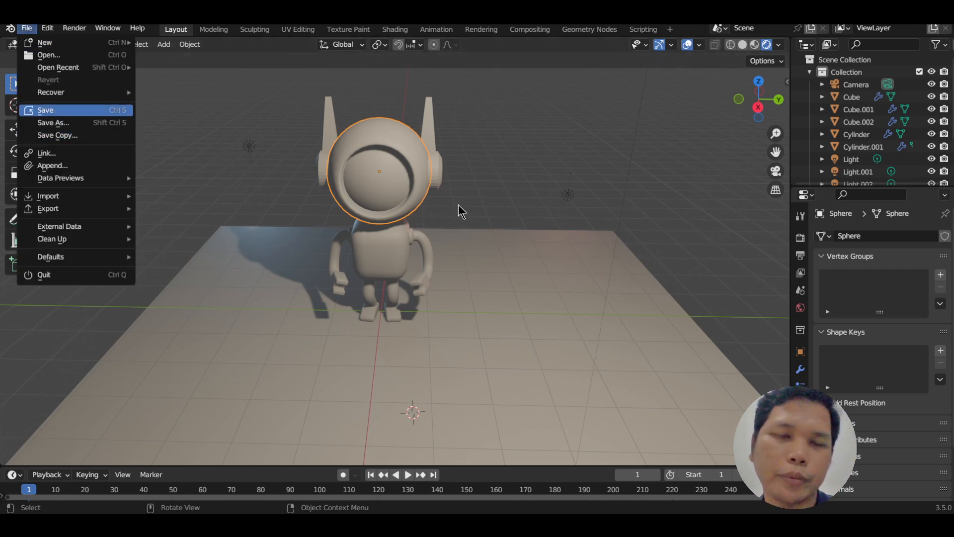
click(444, 188)
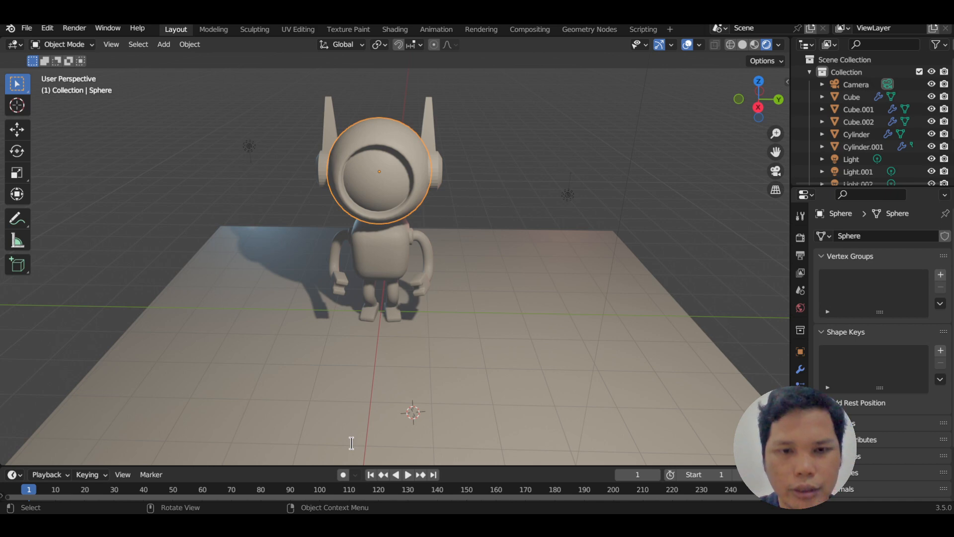
key(ctrl+s)
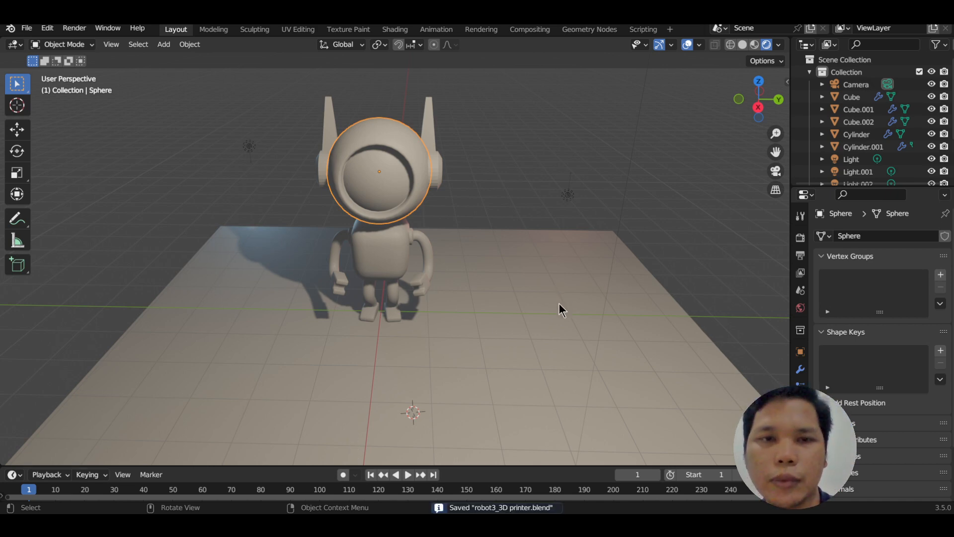
Create a new material for the robot's head sphere and name it "head"
middle_drag(559, 303, 420, 238)
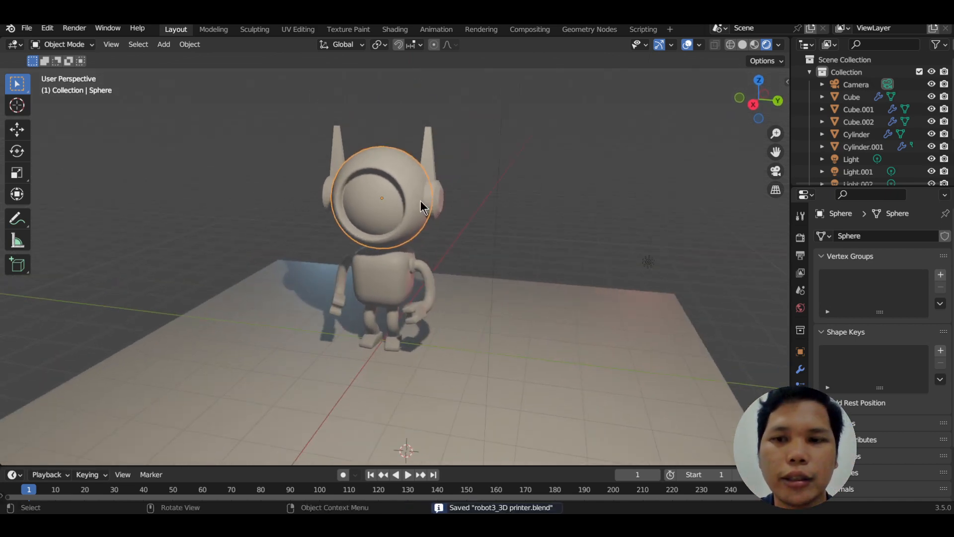
click(800, 455)
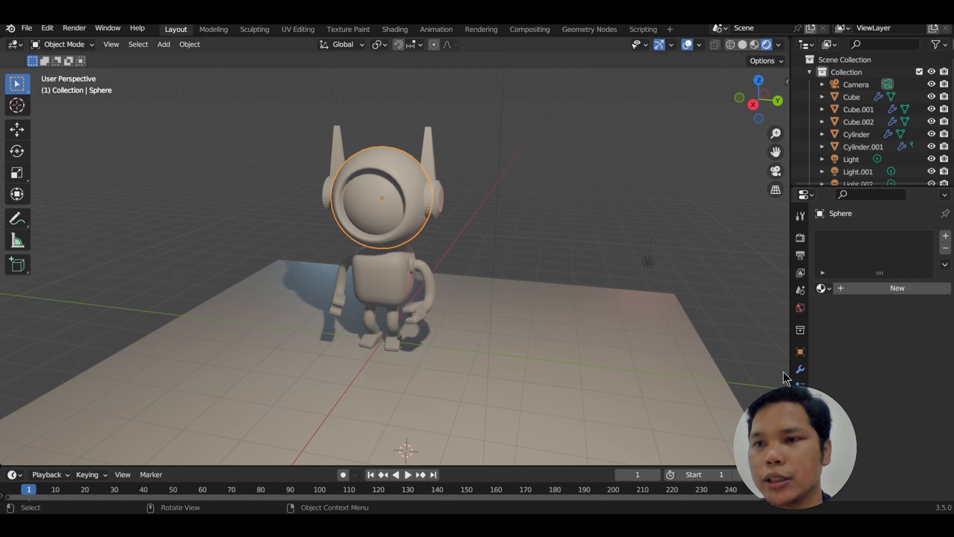
click(899, 291)
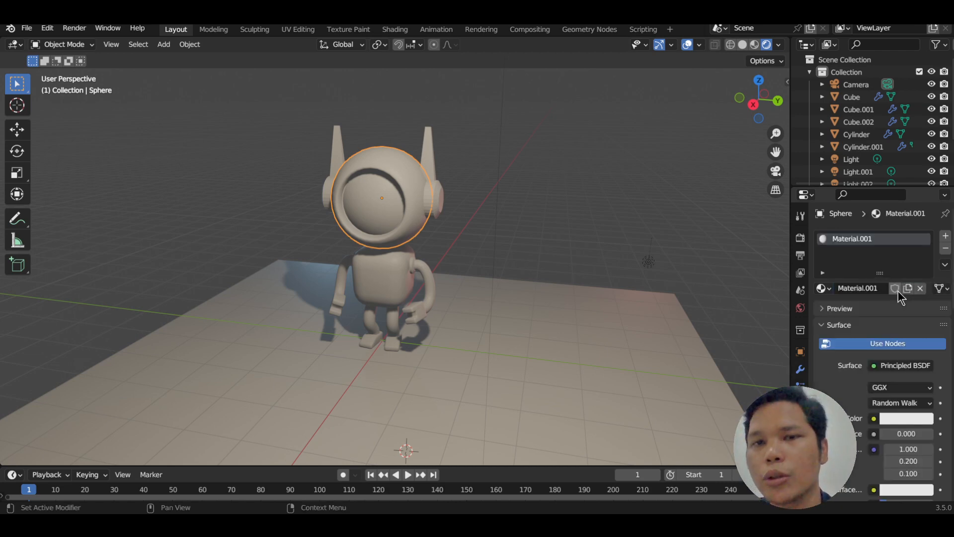
click(864, 289)
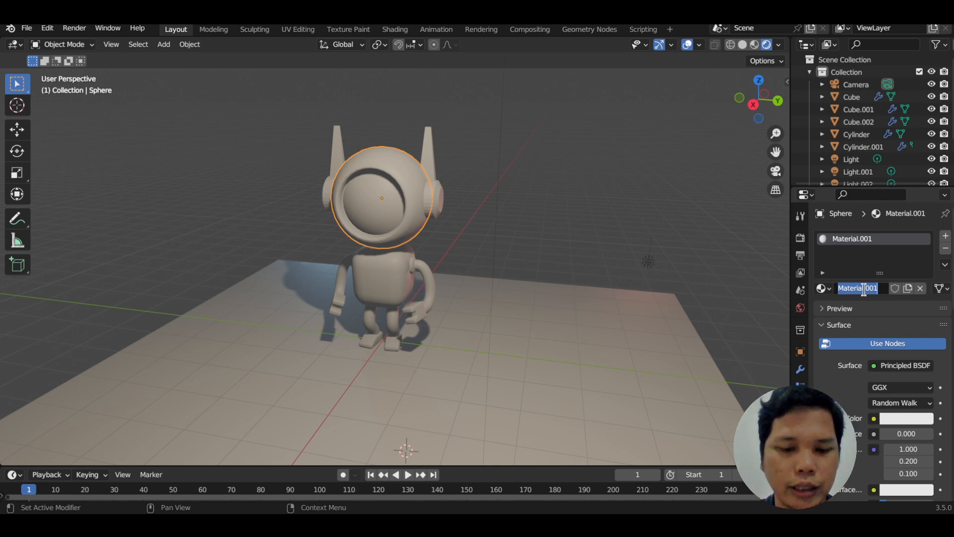
text(head)
key(Return)
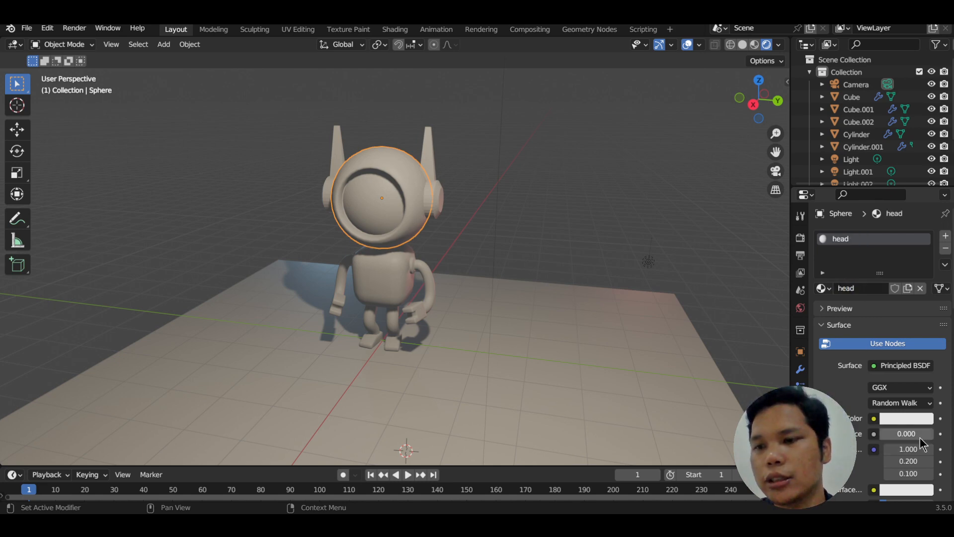
Set the base color of the head material to a bright cyan
click(906, 418)
drag(876, 277, 875, 236)
scroll(902, 397, down, 2)
click(906, 398)
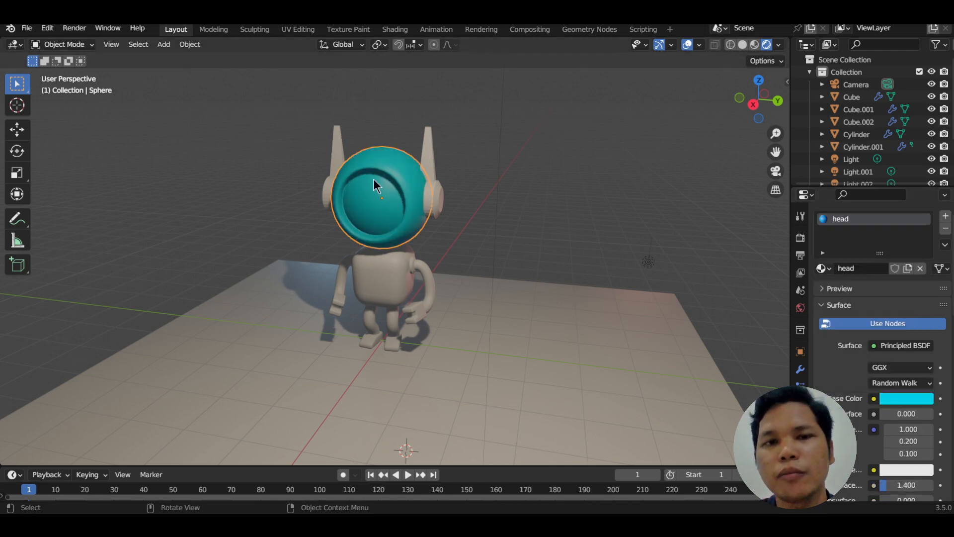
Select all the recessed visor faces on the front of the head in Edit Mode with Circle Select
scroll(373, 179, up, 3)
shift+middle_drag(338, 147, 435, 208)
scroll(383, 182, up, 1)
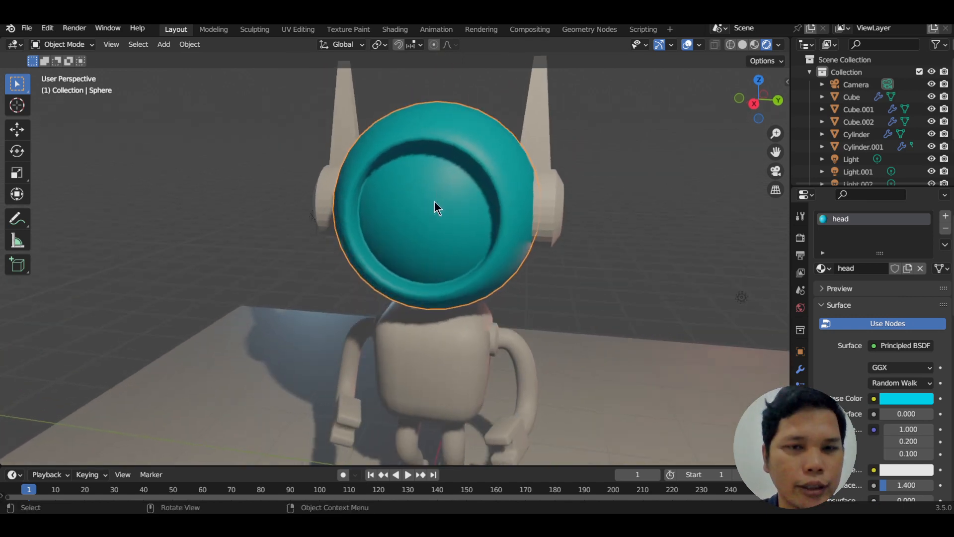
click(73, 44)
click(76, 70)
scroll(486, 238, up, 1)
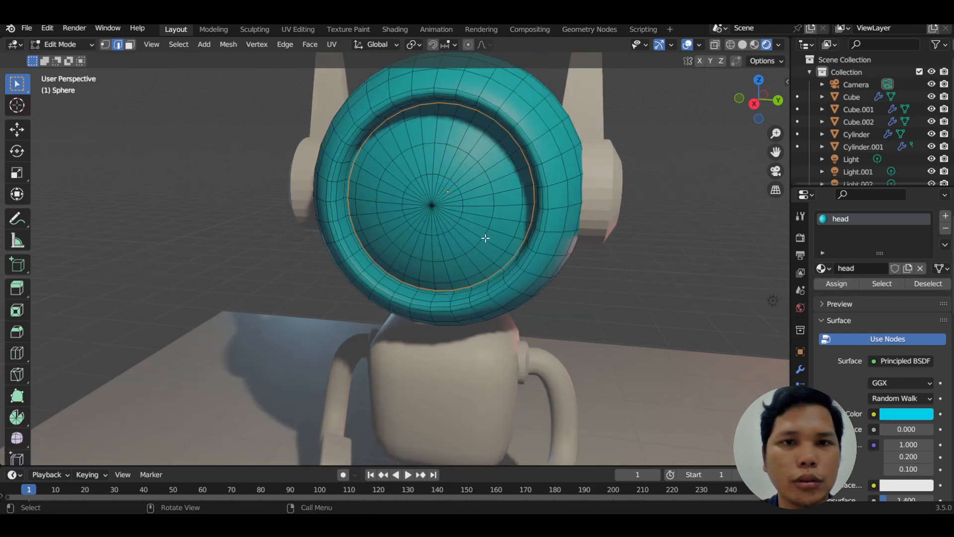
click(130, 44)
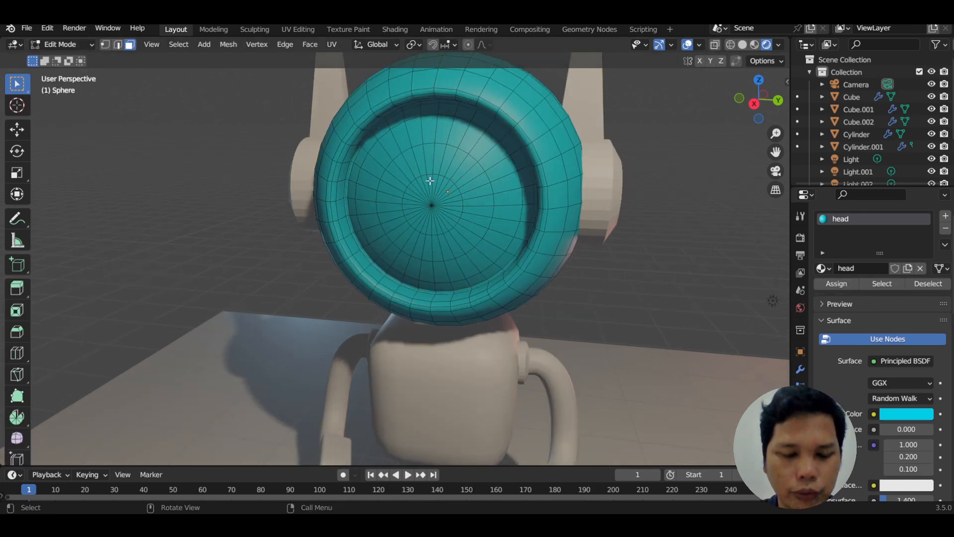
key(c)
click(431, 197)
mouse_move(431, 197)
mouse_down()
mouse_move(405, 179)
mouse_move(427, 198)
mouse_move(422, 209)
mouse_move(447, 202)
mouse_move(444, 190)
mouse_up()
key(Escape)
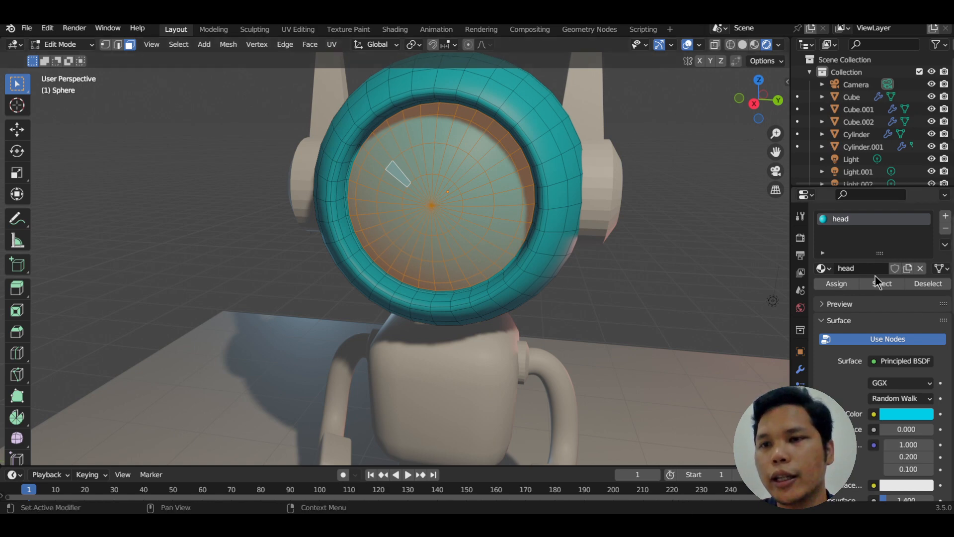
Add a second material to the head, assign it to the selected visor faces and darken its base color to near black
click(947, 218)
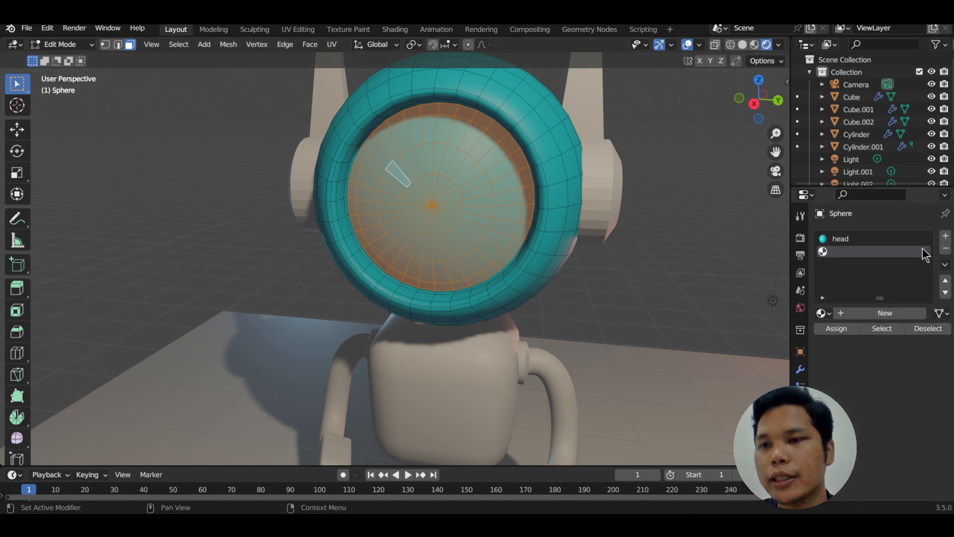
click(894, 310)
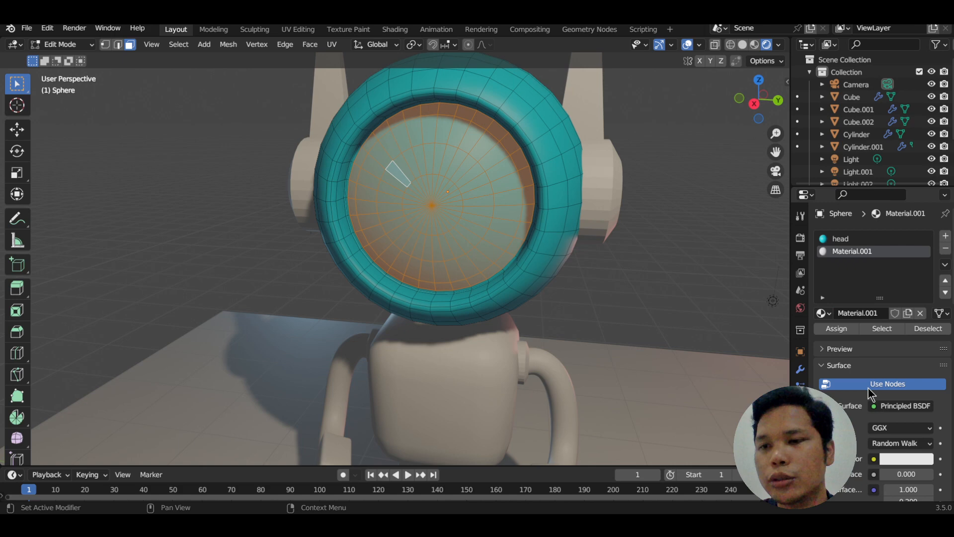
click(855, 332)
click(901, 457)
drag(923, 303, 924, 355)
click(679, 357)
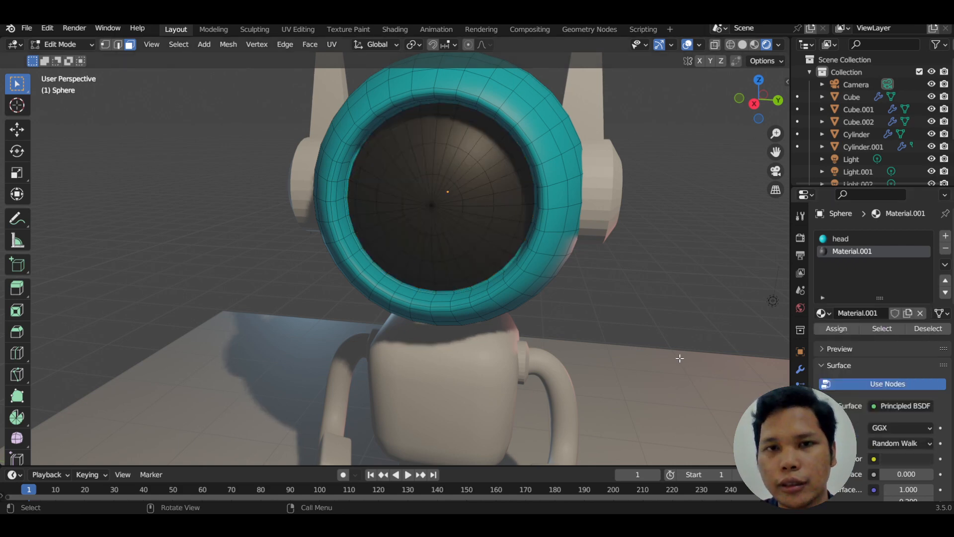
Make the visor material glossy with Metallic 0.706, Roughness 0.252 and Clearcoat 0.606
scroll(905, 447, down, 9)
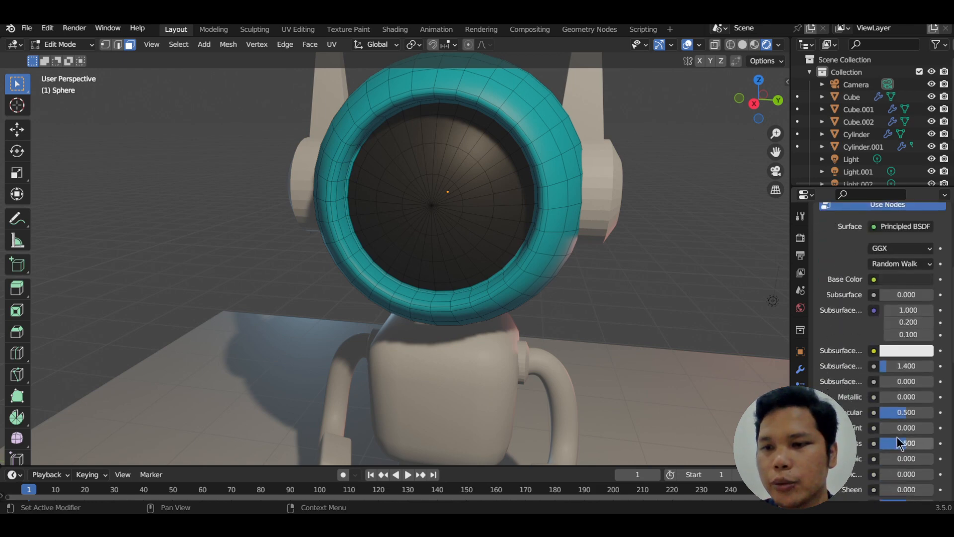
drag(893, 396, 919, 397)
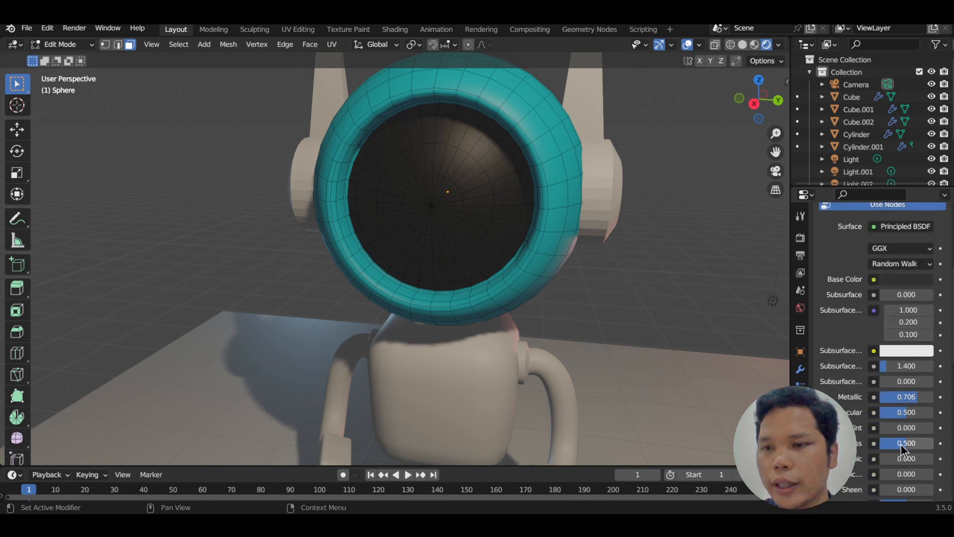
drag(906, 443, 914, 461)
scroll(906, 458, down, 4)
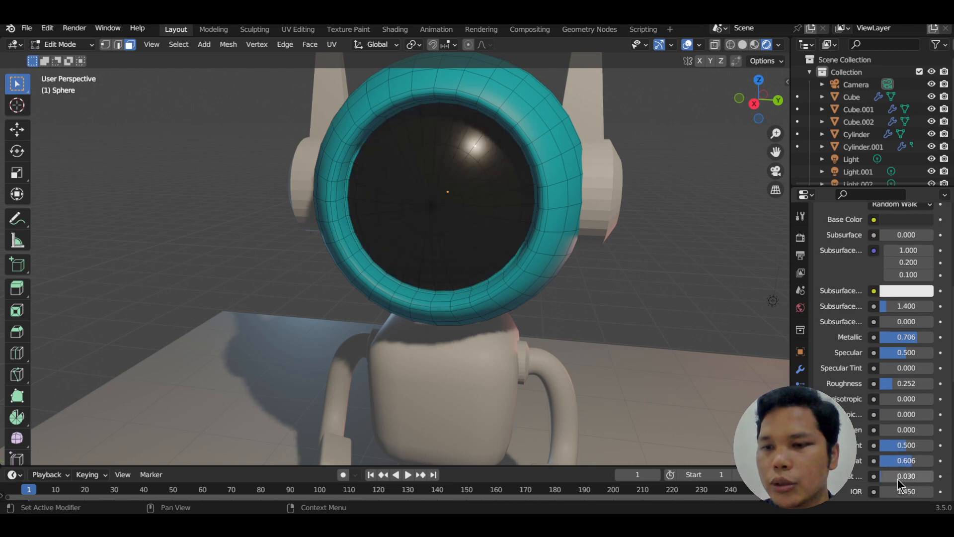
scroll(551, 268, down, 5)
middle_drag(552, 268, 600, 271)
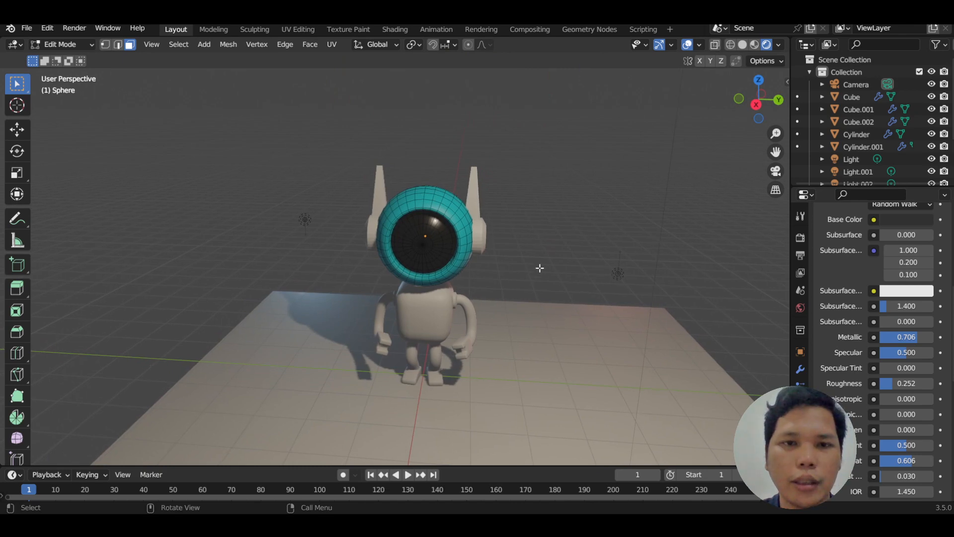
Give the ear pieces with antennas a new material with a light blue base color
key(Tab)
click(491, 222)
middle_drag(491, 221, 467, 224)
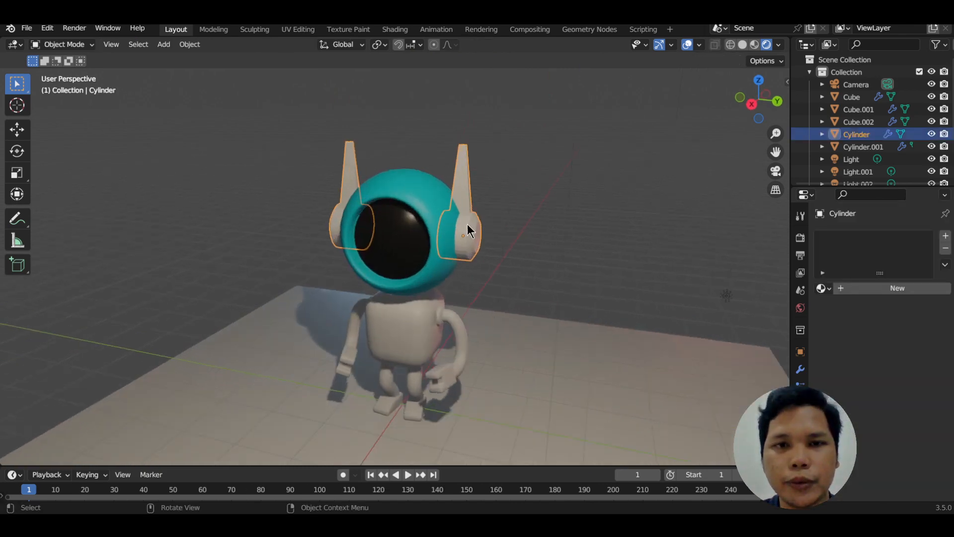
scroll(467, 223, up, 3)
click(850, 290)
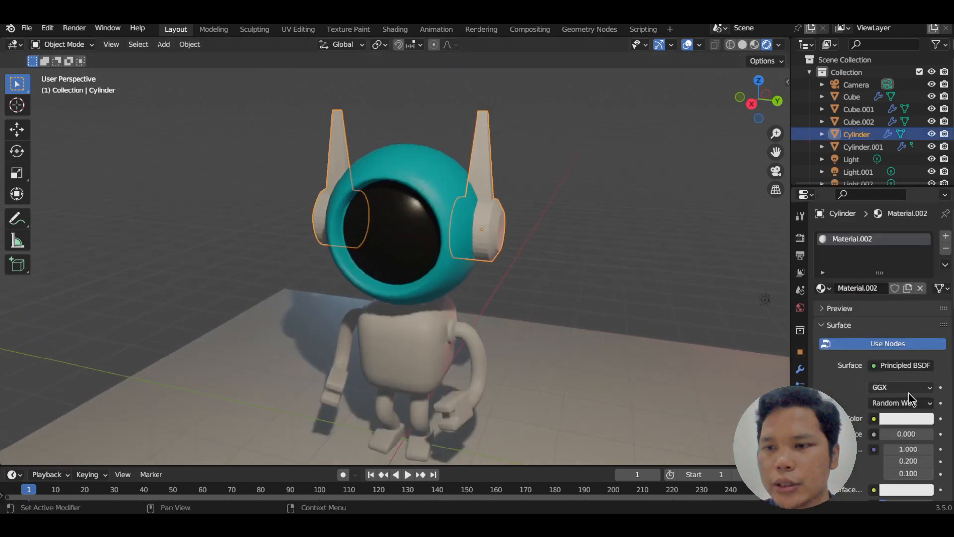
click(893, 417)
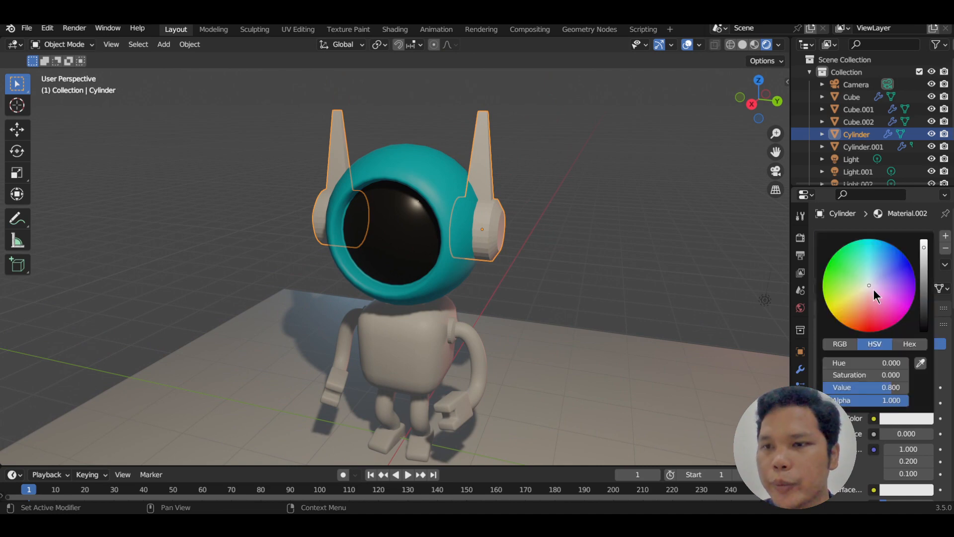
drag(874, 289, 863, 290)
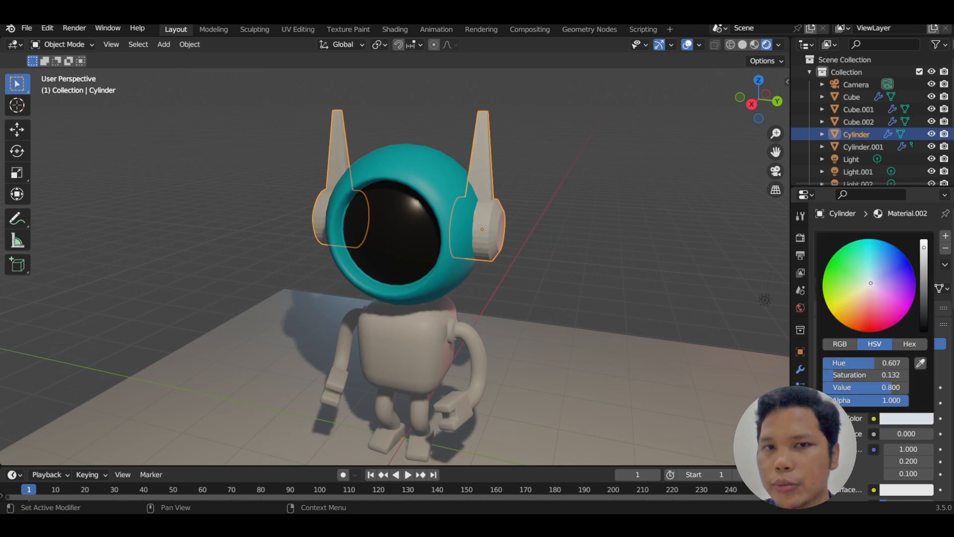
drag(871, 283, 875, 279)
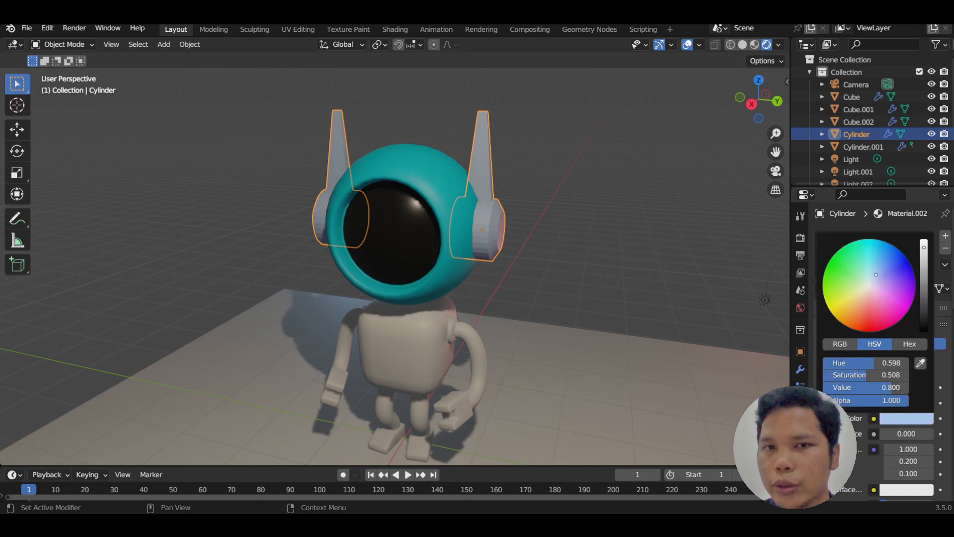
scroll(620, 324, up, 1)
middle_drag(651, 313, 462, 308)
click(619, 323)
Inset the round outer face of the ear piece slightly in Edit Mode
scroll(616, 326, down, 3)
scroll(419, 248, up, 3)
middle_drag(419, 249, 409, 214)
click(366, 212)
middle_drag(481, 231, 427, 229)
scroll(296, 230, up, 2)
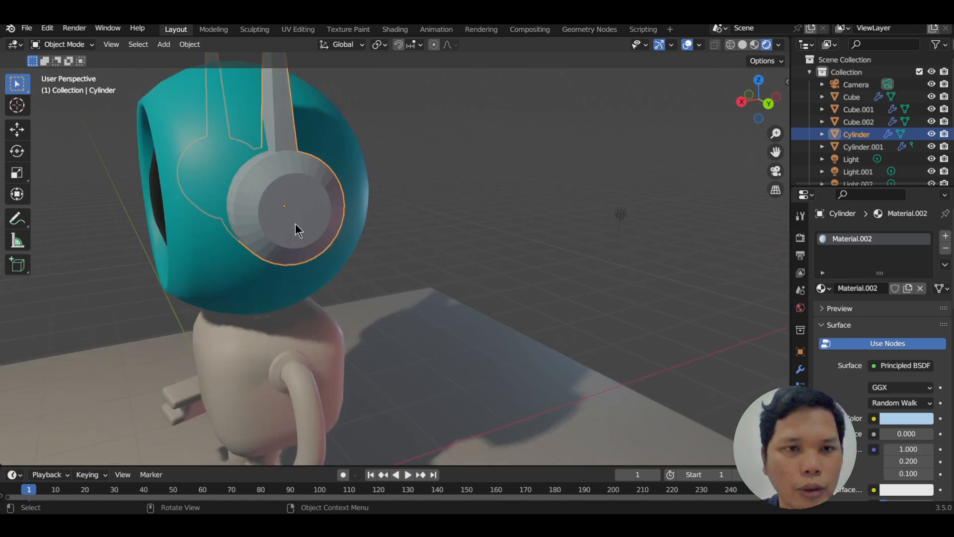
key(Tab)
scroll(340, 225, up, 2)
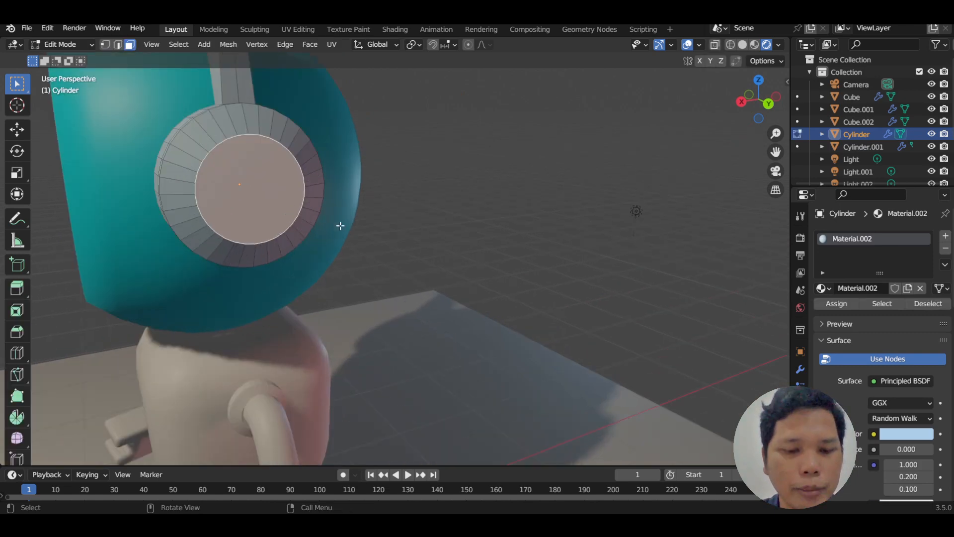
key(i)
click(410, 253)
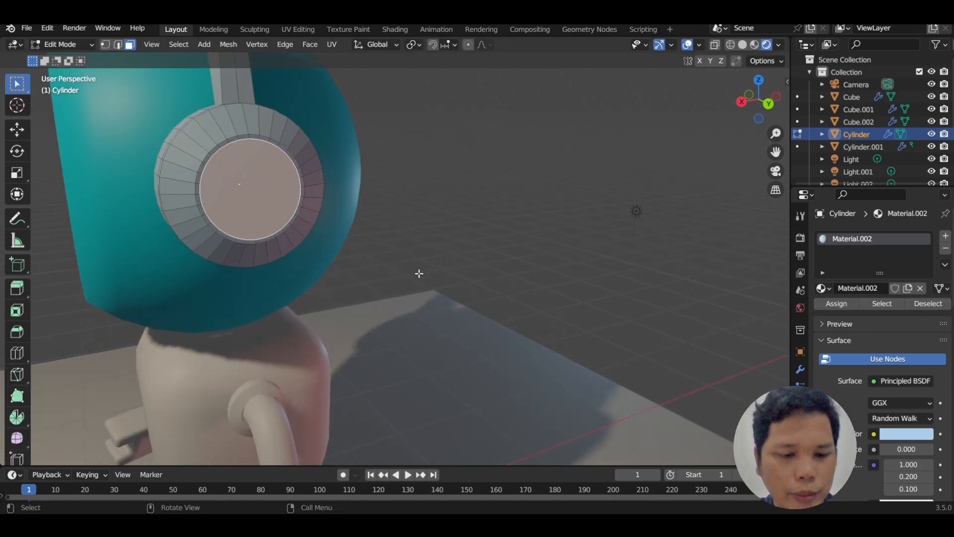
Extrude the ear piece's inset round face inward to form a recess and scale it down slightly
key(e)
click(425, 272)
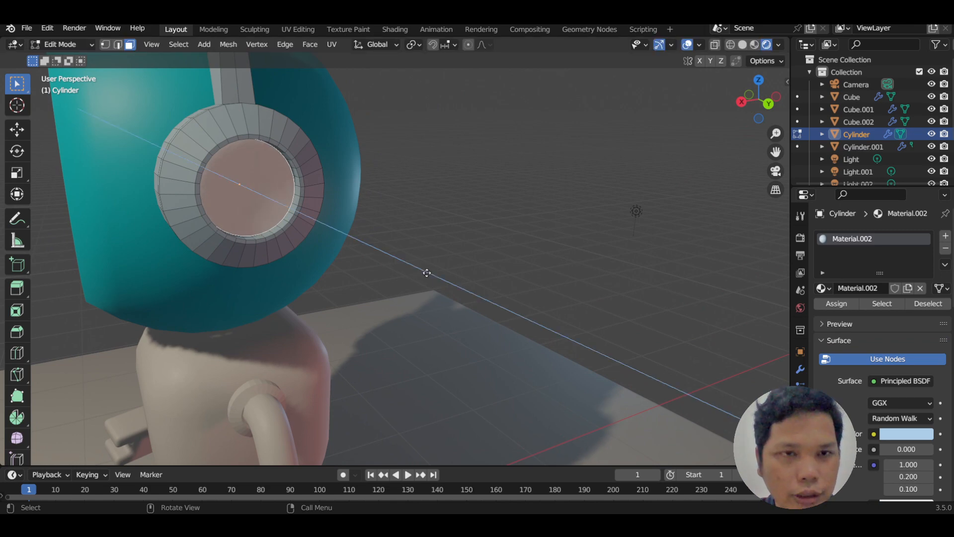
key(s)
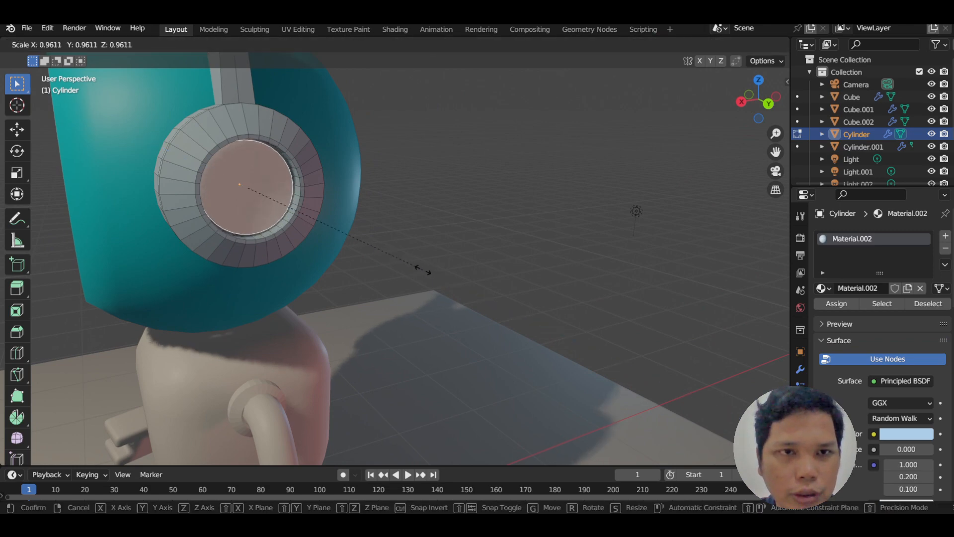
click(423, 270)
Extrude the recessed face back outward into a round button and scale down its end face slightly
key(e)
click(433, 285)
key(s)
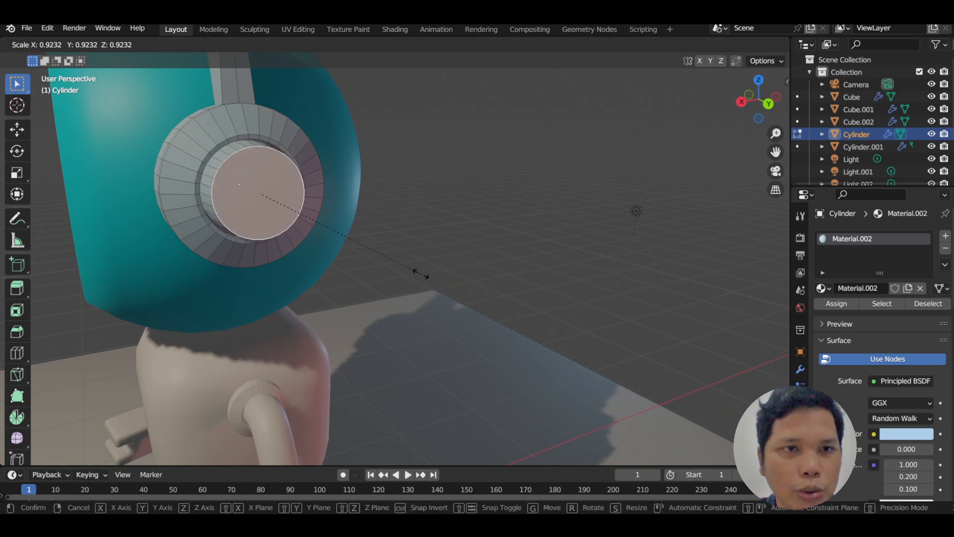
click(409, 264)
Move the button's end face inward along the Y axis so it protrudes less, and return to Object Mode
scroll(409, 265, up, 2)
middle_drag(409, 264, 442, 277)
key(g)
key(y)
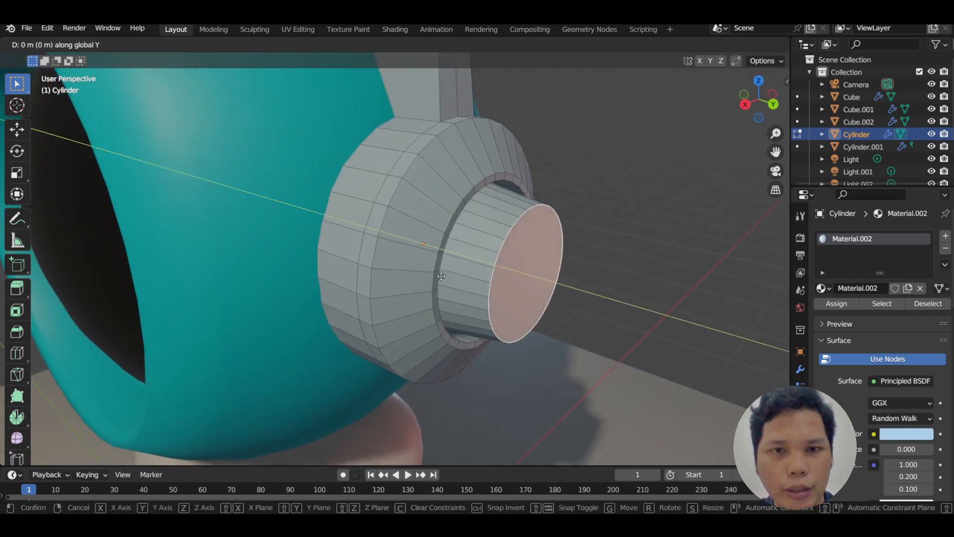
click(419, 260)
middle_drag(585, 254, 576, 241)
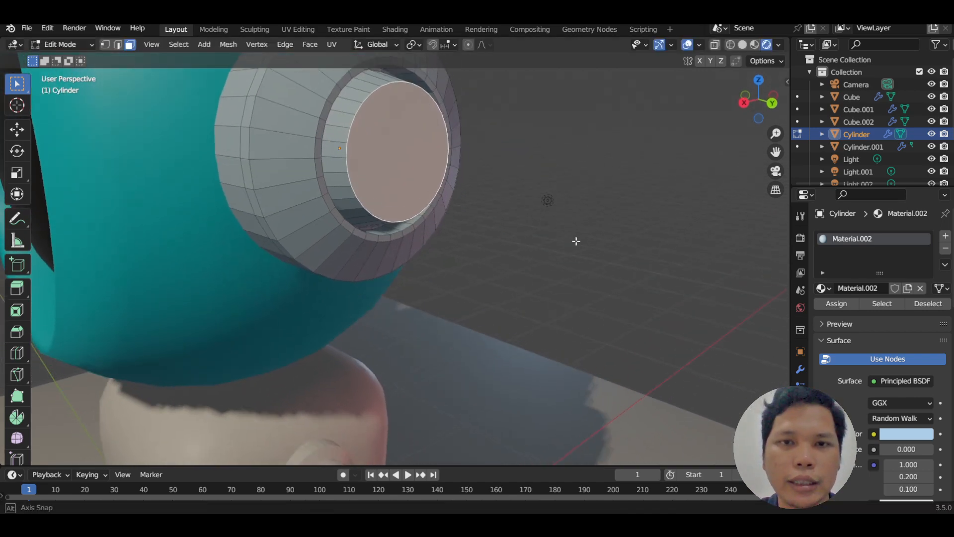
scroll(575, 241, down, 6)
middle_drag(431, 262, 465, 264)
key(Tab)
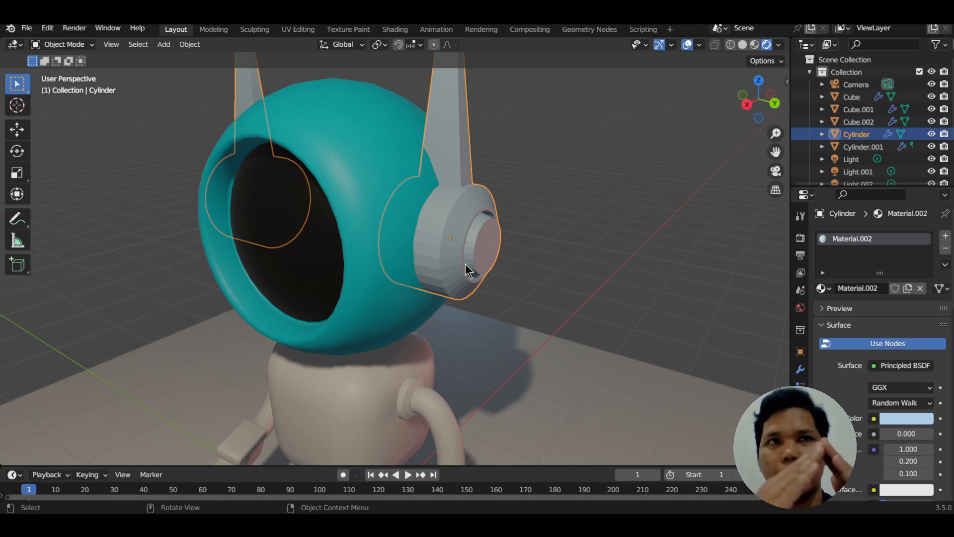
Add a Bevel modifier to the ear pieces beneath their existing Mirror modifier
mouse_move(529, 236)
middle_down()
mouse_move(538, 223)
mouse_move(525, 226)
middle_up()
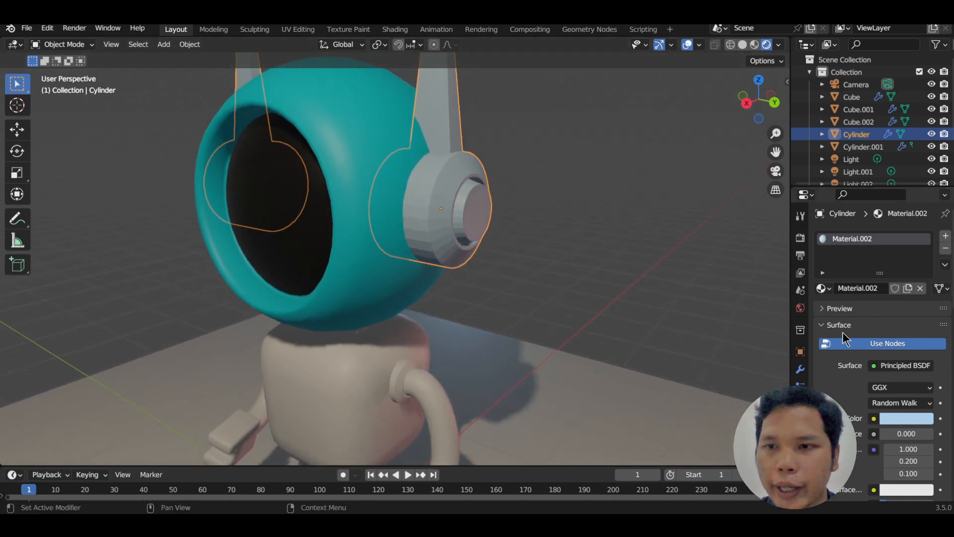
click(820, 325)
click(824, 357)
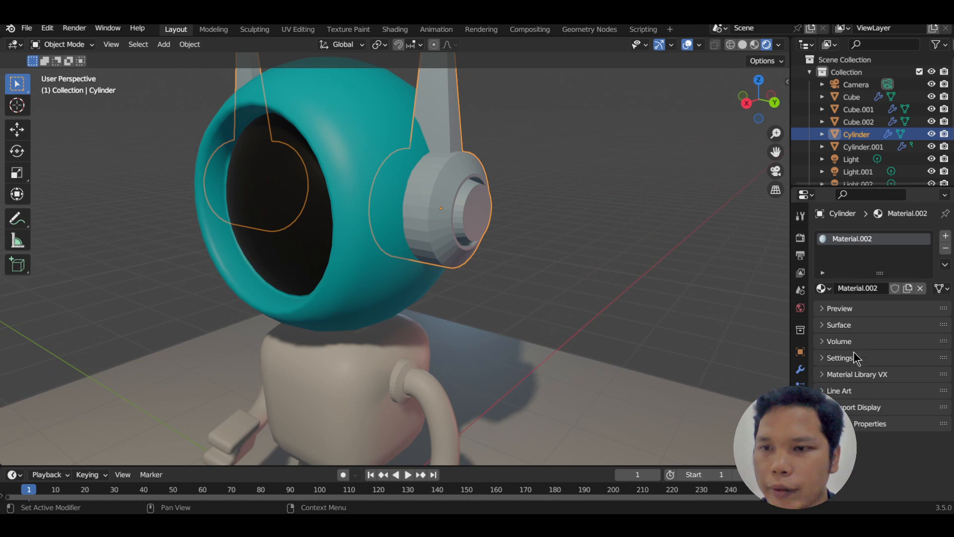
click(800, 370)
click(821, 256)
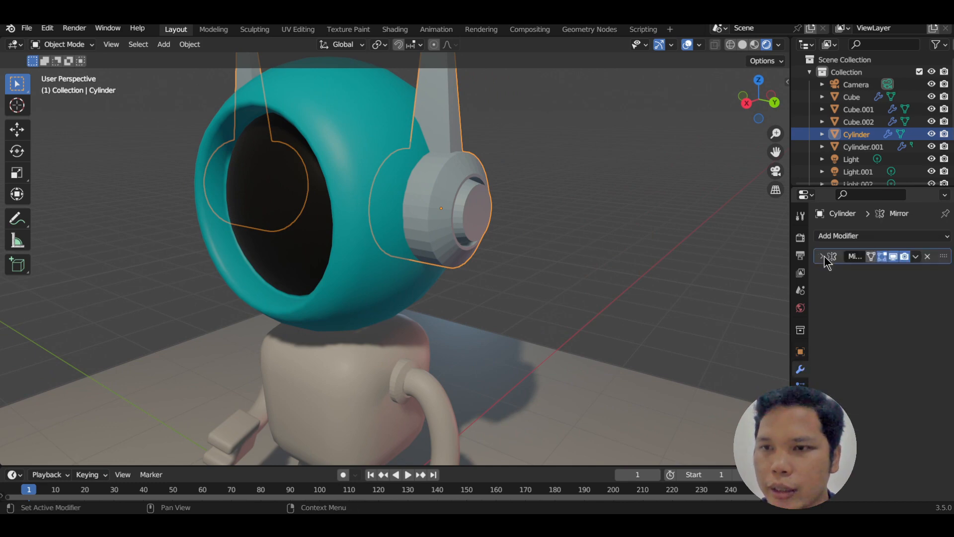
click(840, 235)
click(725, 284)
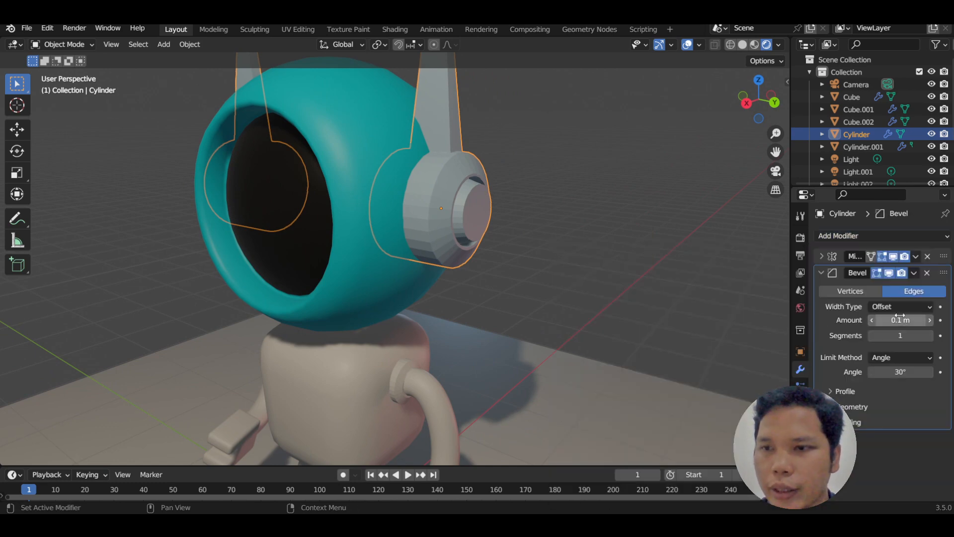
Shade the ear pieces smooth and deselect them
click(190, 45)
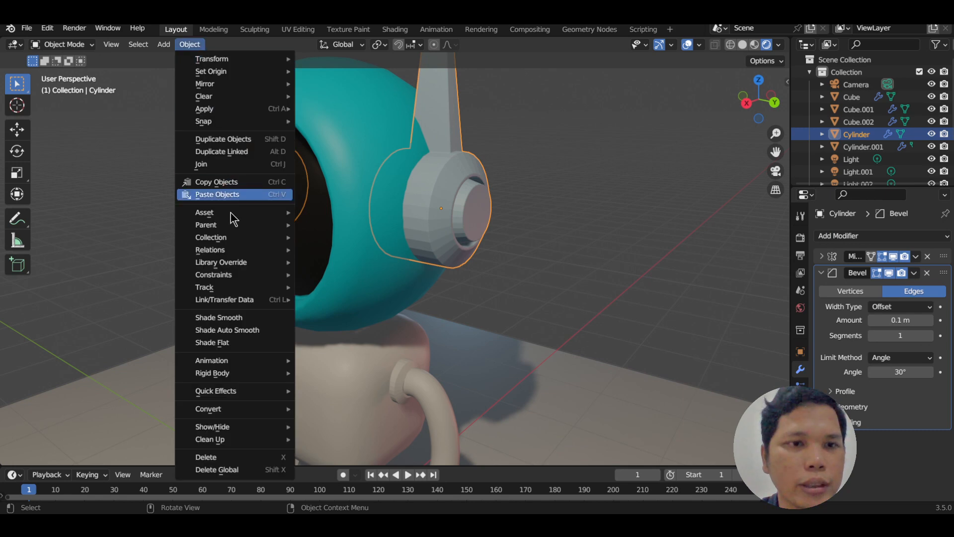
click(238, 318)
mouse_move(550, 208)
middle_down()
mouse_move(482, 212)
mouse_move(705, 211)
mouse_move(419, 249)
mouse_move(437, 271)
mouse_move(642, 299)
middle_up()
click(706, 211)
Assign the existing head material to the robot's body
click(420, 248)
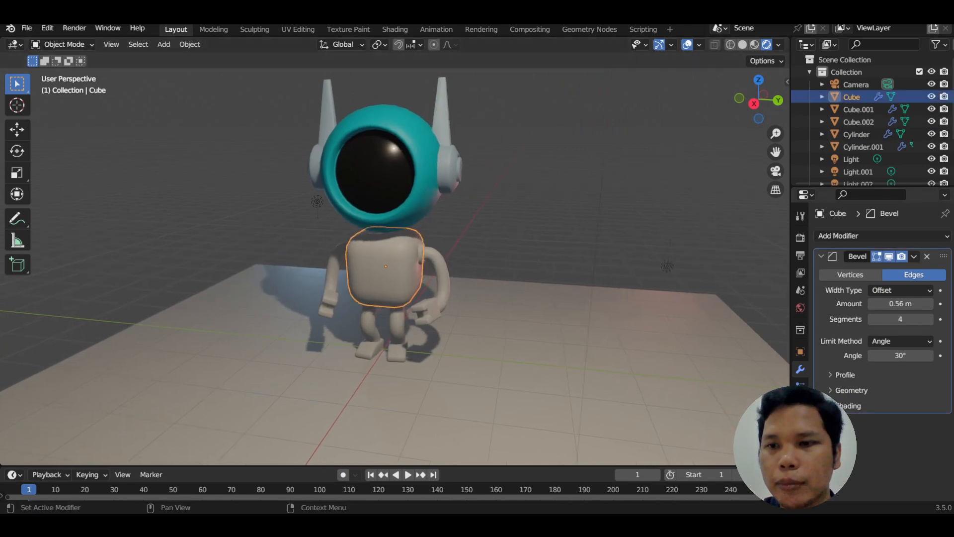
click(800, 457)
click(824, 290)
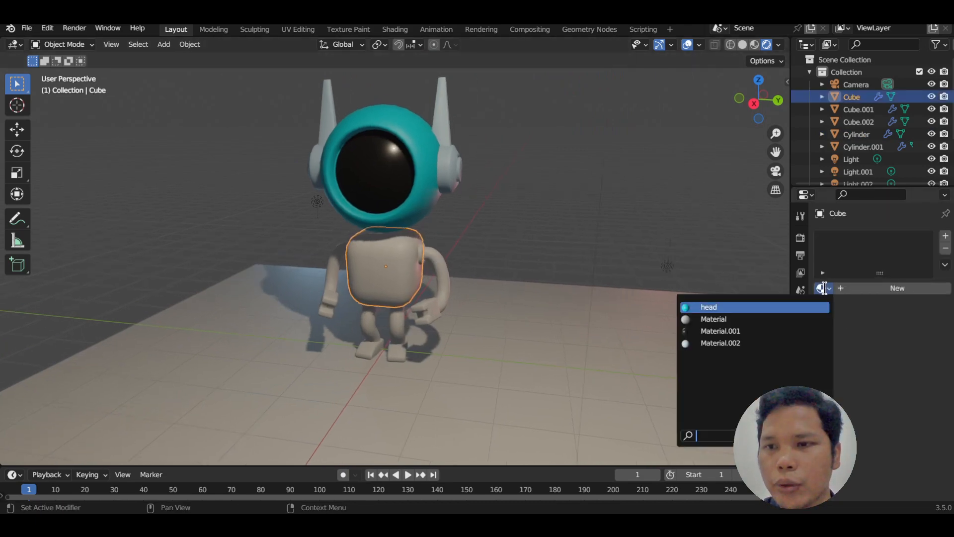
click(744, 307)
middle_drag(509, 278, 426, 327)
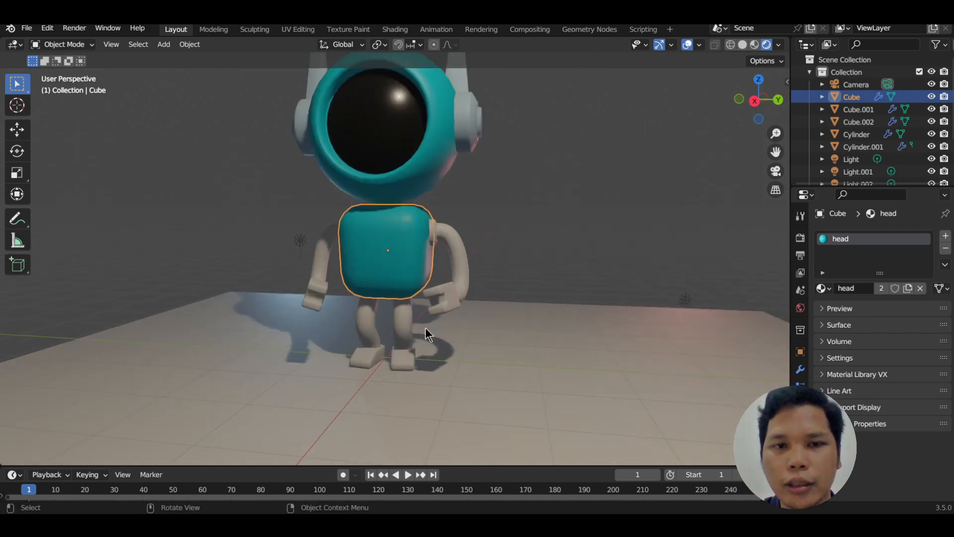
Create a new material for the arms and name it HANDANDFEET
click(451, 237)
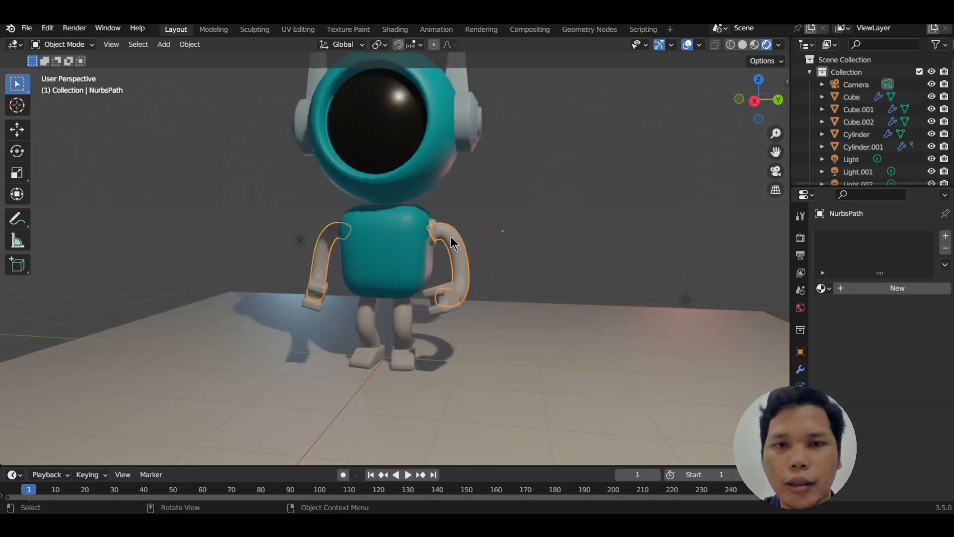
click(884, 288)
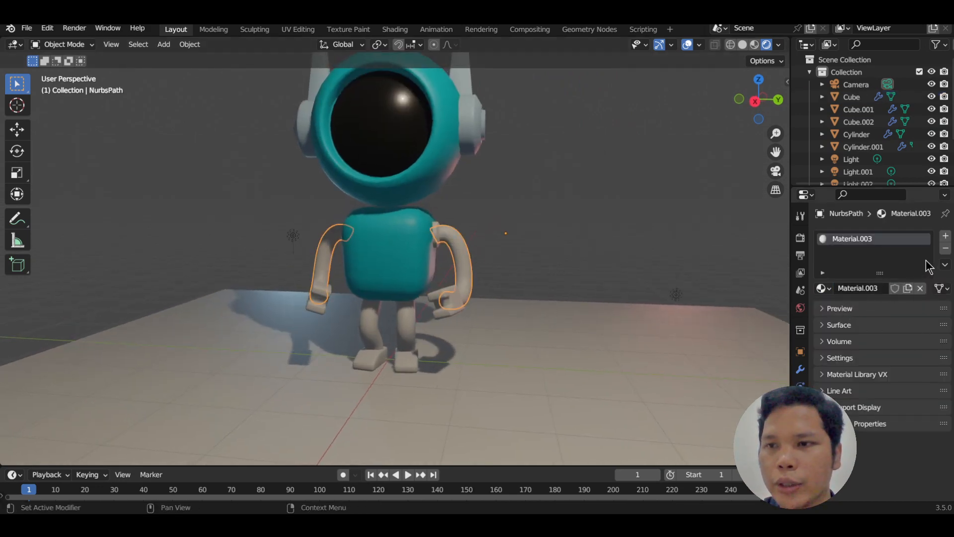
click(859, 287)
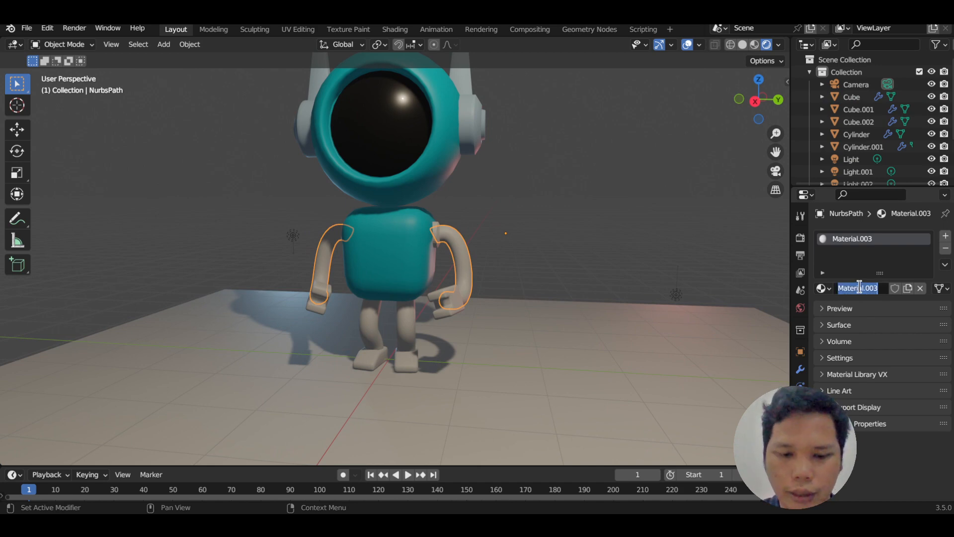
text(HGAN)
key(BackSpace)
key(BackSpace)
key(BackSpace)
key(BackSpace)
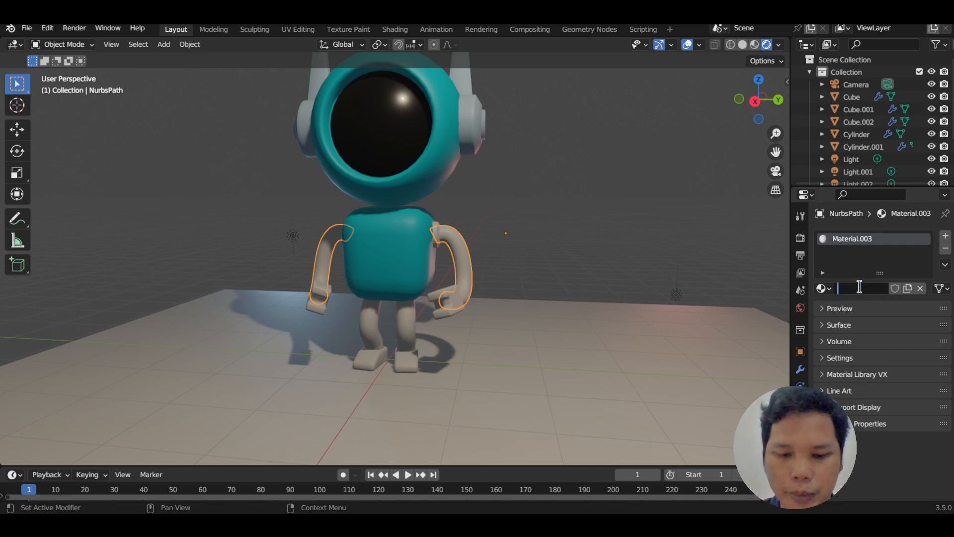
text(HAND)
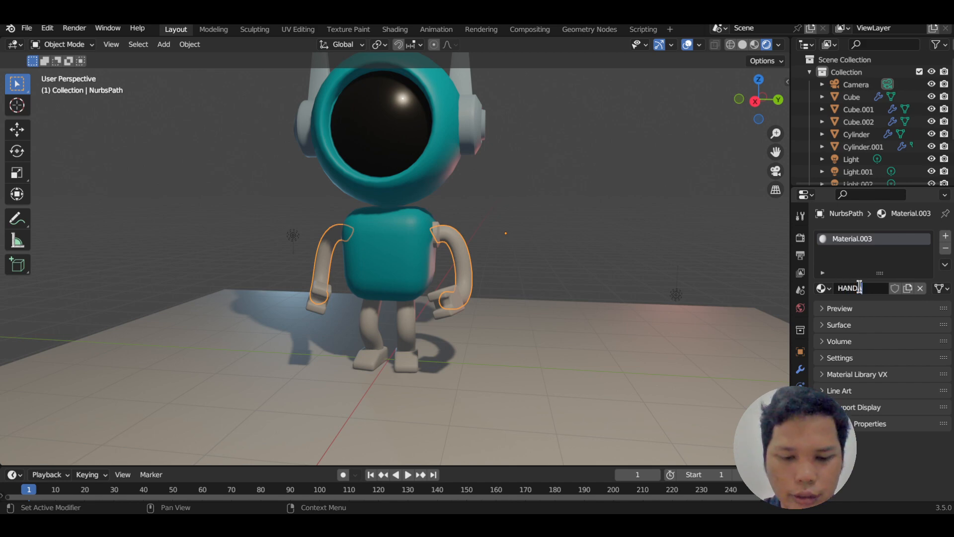
text(AND)
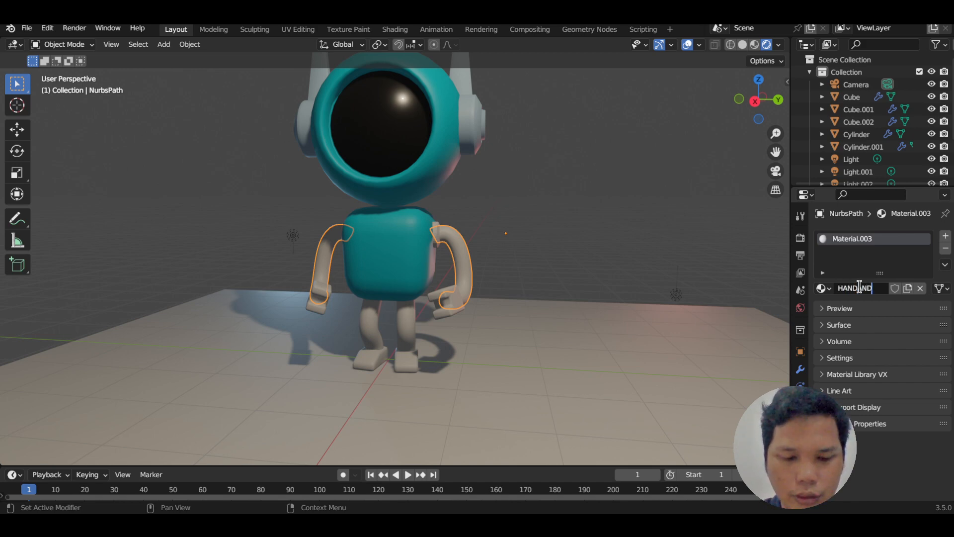
text(FEET)
key(Return)
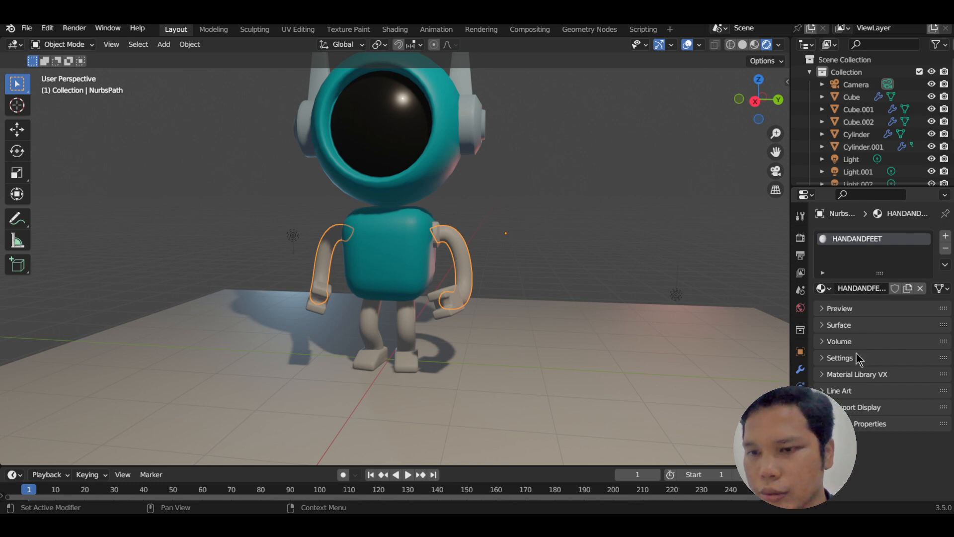
Darken the base color of the HANDANDFEET material to a dark gray
click(876, 310)
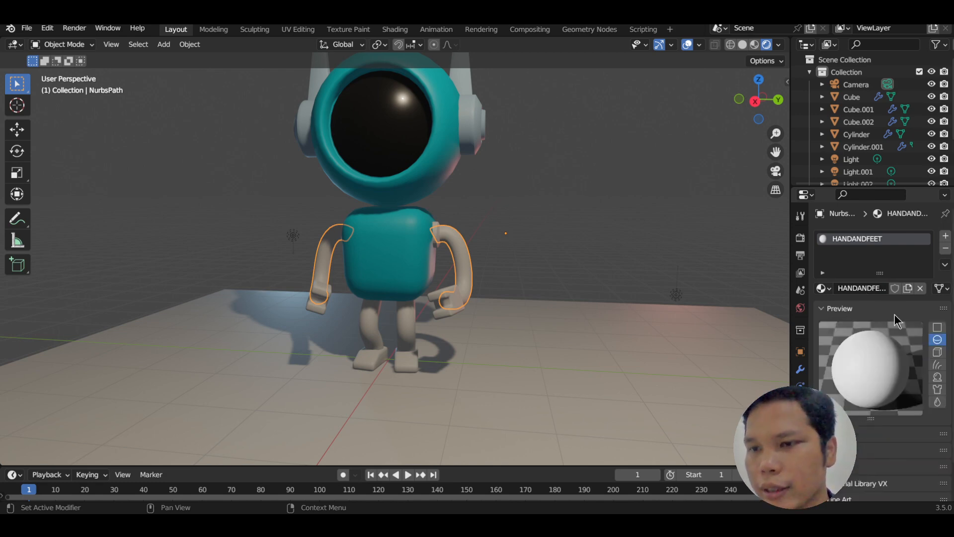
scroll(866, 376, down, 2)
click(878, 389)
scroll(941, 442, down, 3)
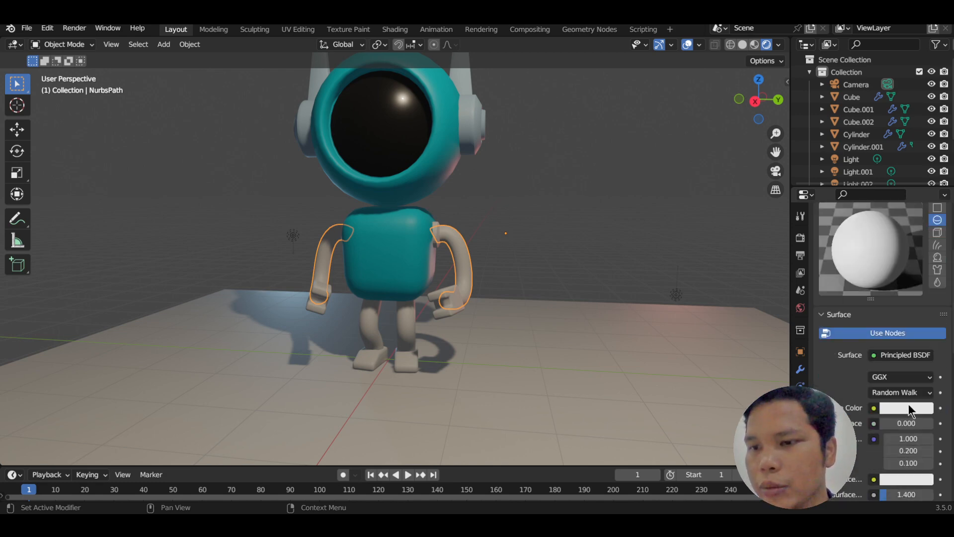
click(907, 407)
scroll(871, 284, down, 12)
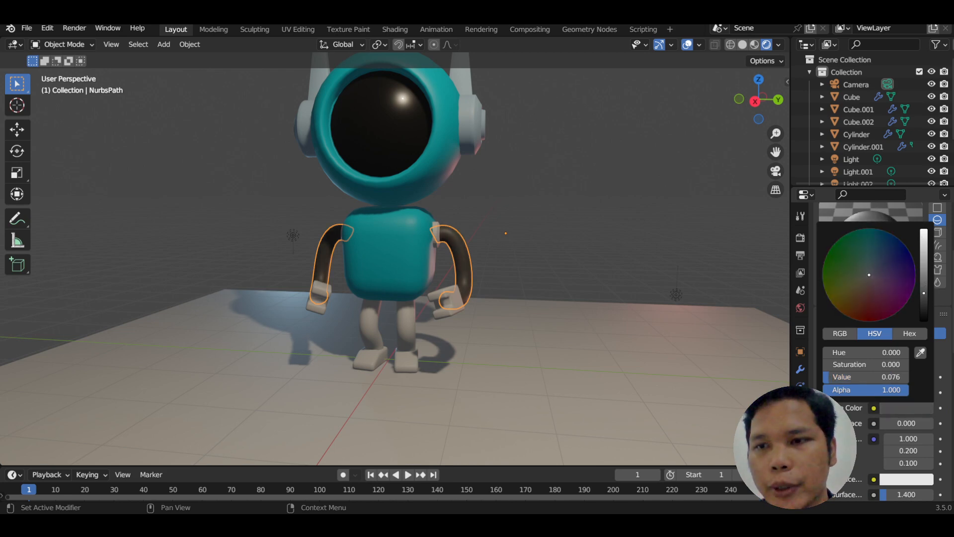
mouse_move(925, 307)
mouse_down()
mouse_move(925, 315)
mouse_move(924, 295)
mouse_up()
middle_drag(661, 337, 586, 354)
middle_drag(328, 330, 392, 333)
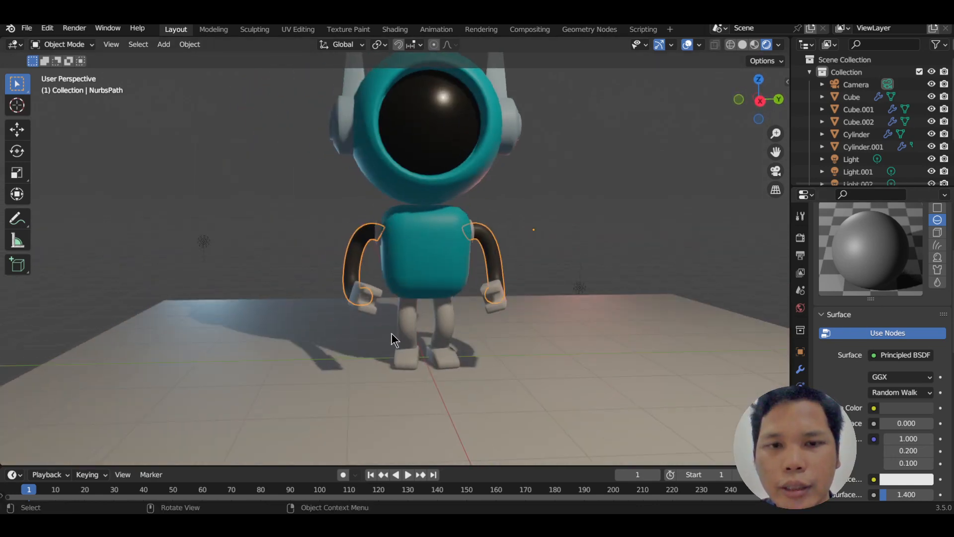
Assign the existing HANDANDFEET material to the robot's legs
click(404, 326)
click(822, 289)
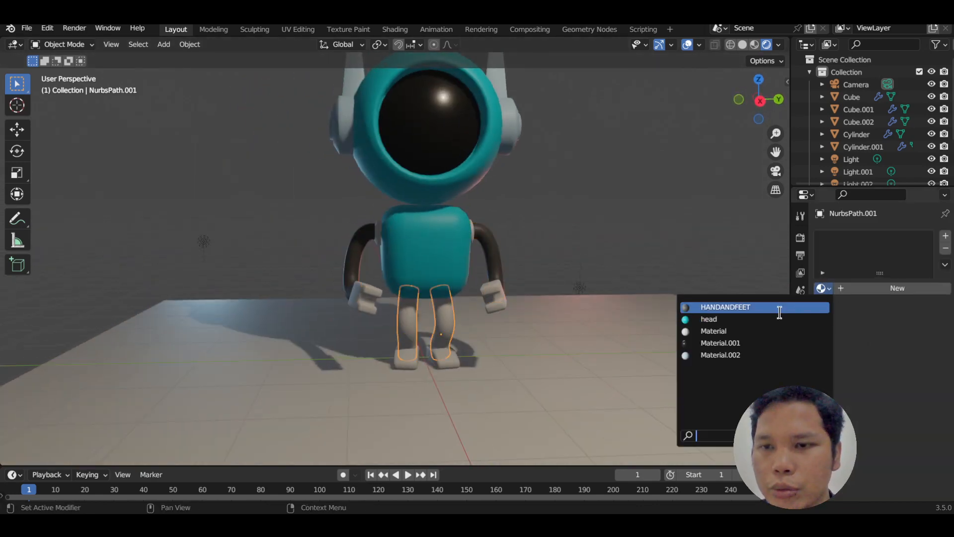
click(726, 307)
middle_drag(549, 326, 496, 340)
Assign the existing white material named Material to the shoulder joints
click(494, 338)
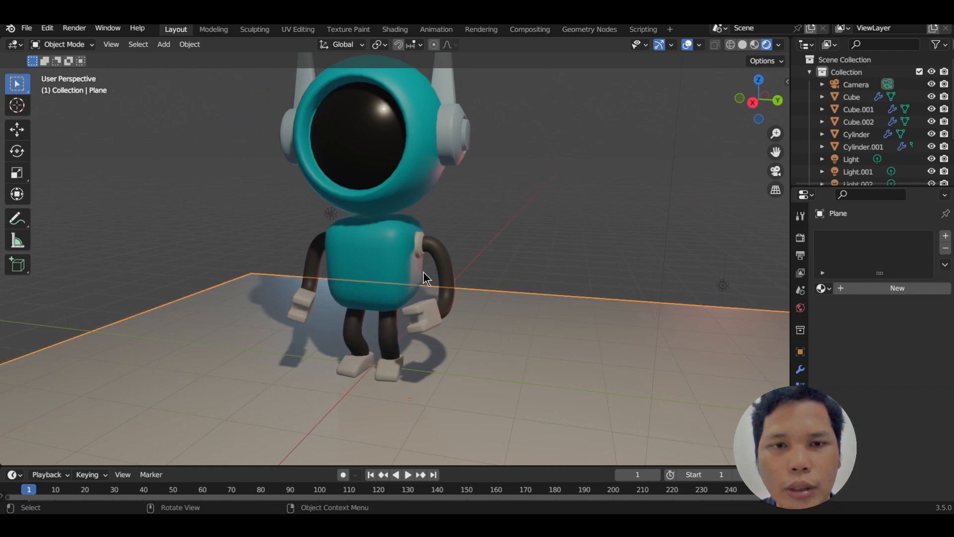
click(420, 253)
middle_drag(470, 296, 452, 312)
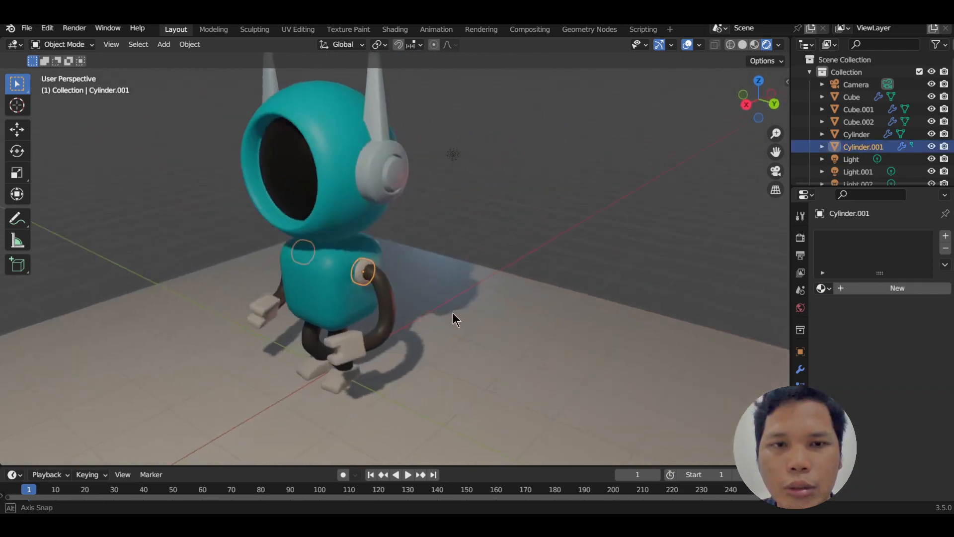
click(822, 288)
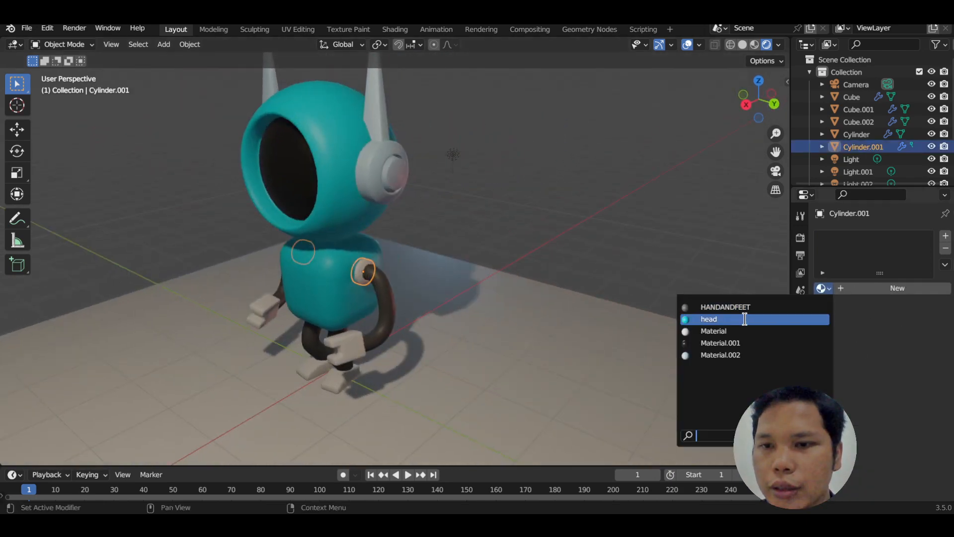
click(730, 329)
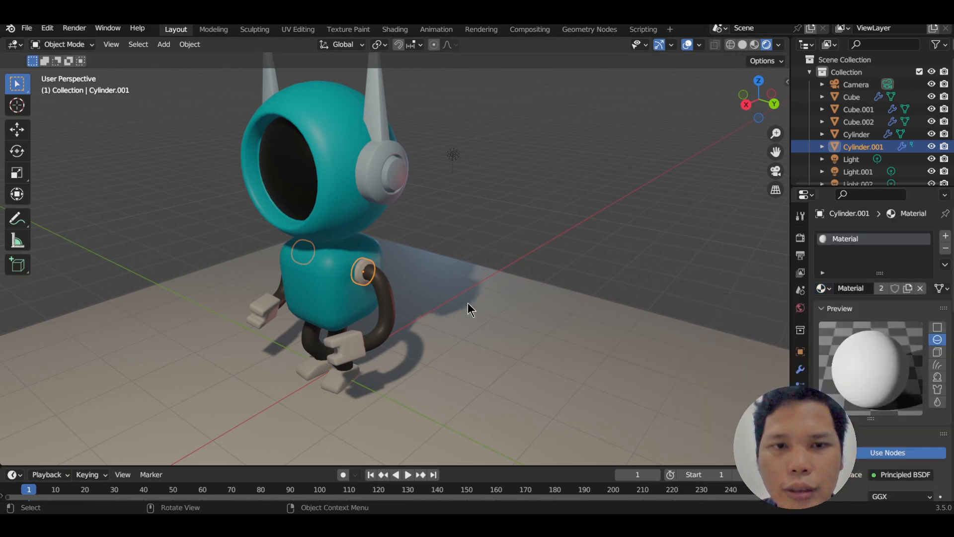
click(466, 301)
Rename the ear pieces' material to LIGHT BLUE and assign it to the shoulder joints
click(396, 174)
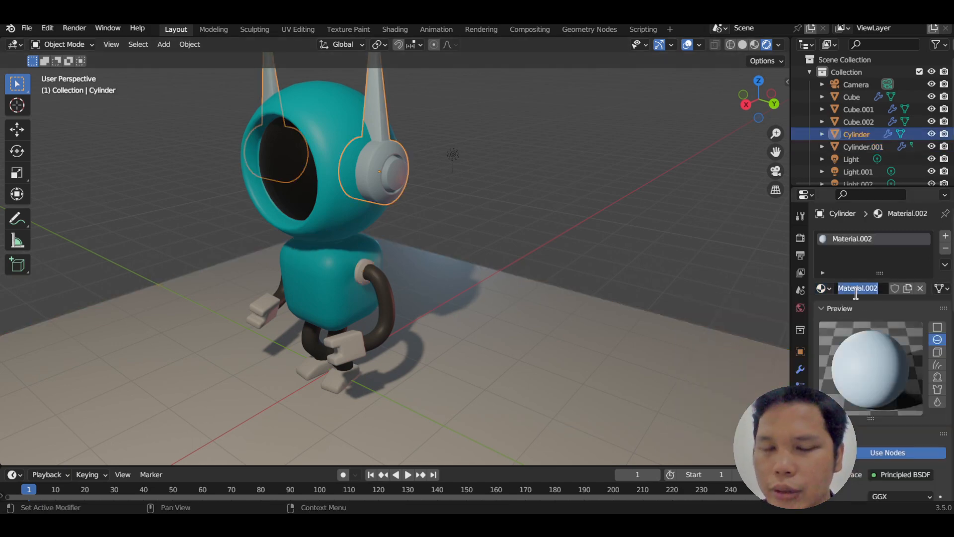
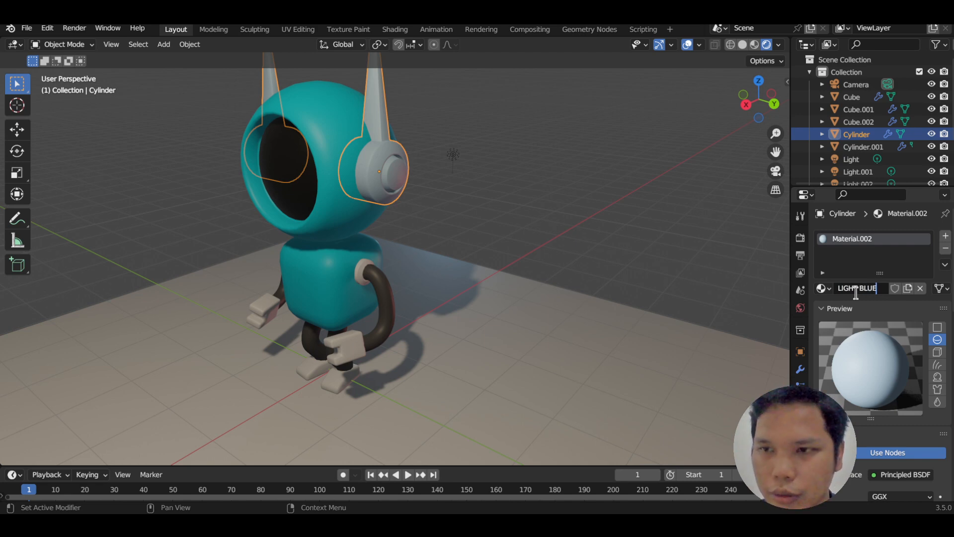
click(362, 282)
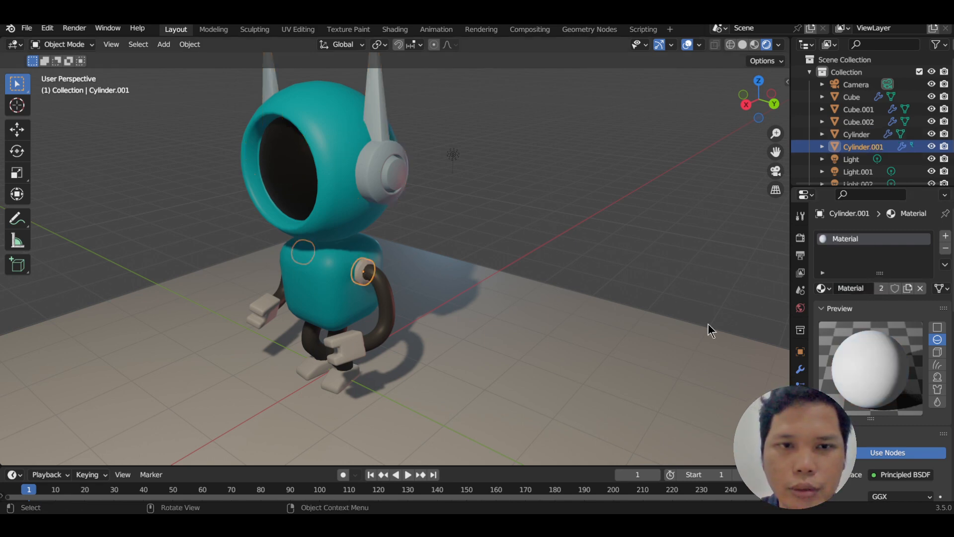
click(823, 290)
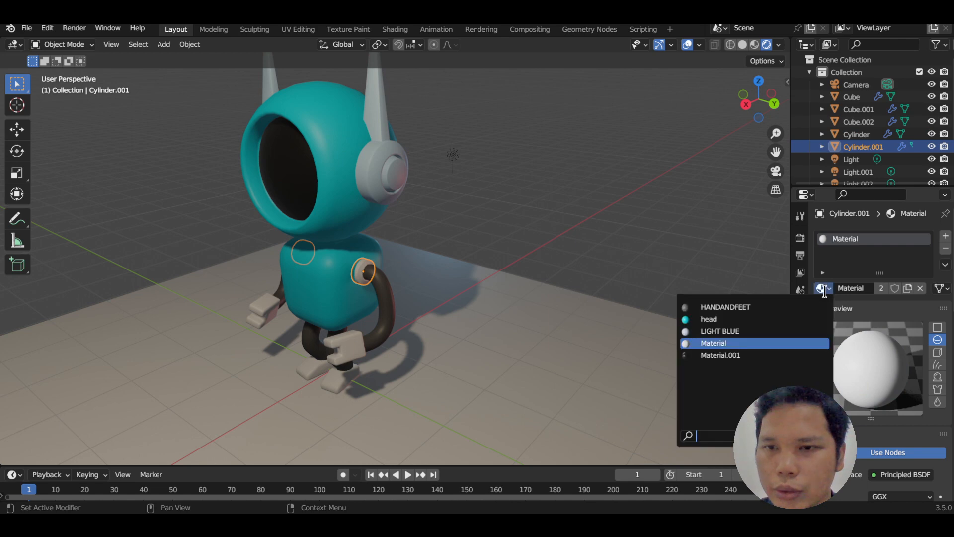
click(742, 332)
scroll(446, 323, up, 1)
middle_drag(445, 323, 379, 387)
click(380, 339)
click(412, 223)
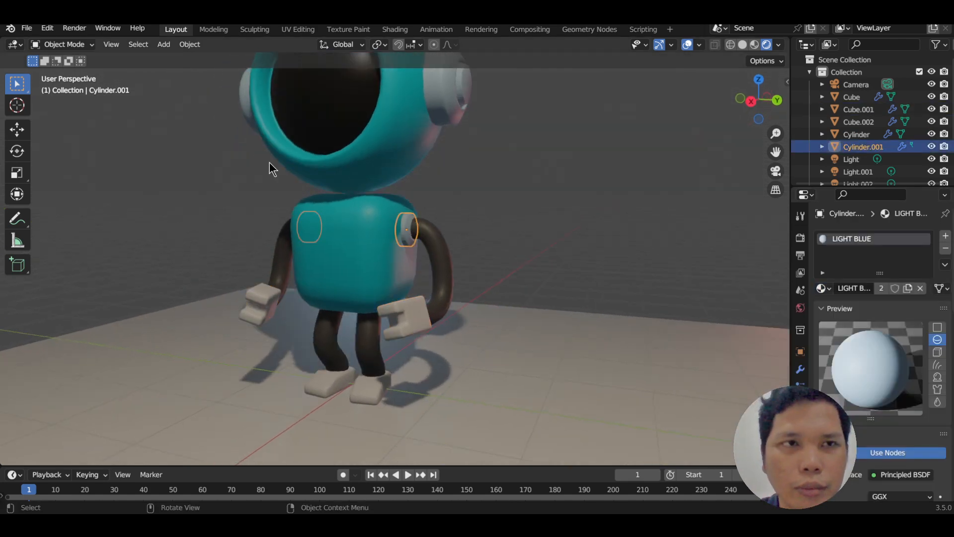
Apply smooth shading to the robot's shoulder joints
click(195, 46)
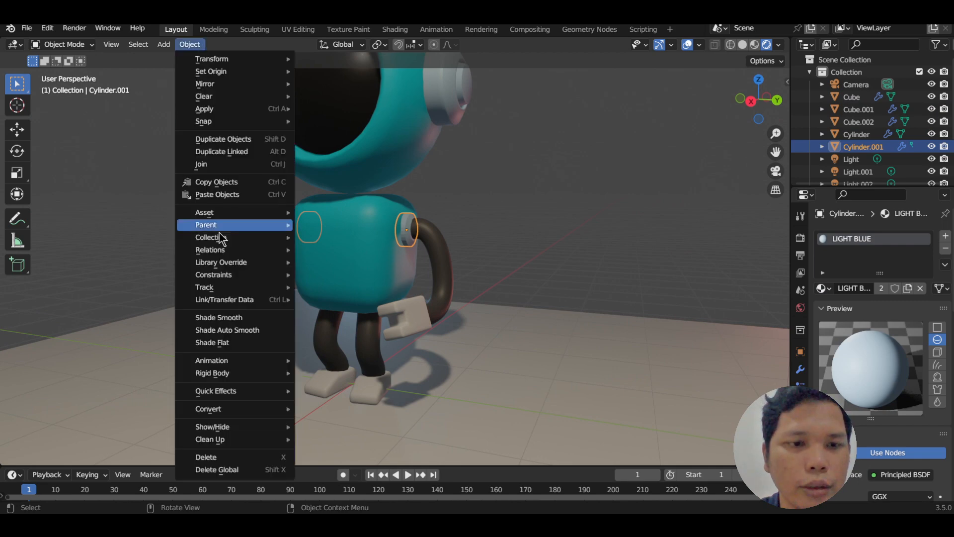
click(241, 315)
scroll(502, 213, up, 2)
scroll(501, 214, down, 5)
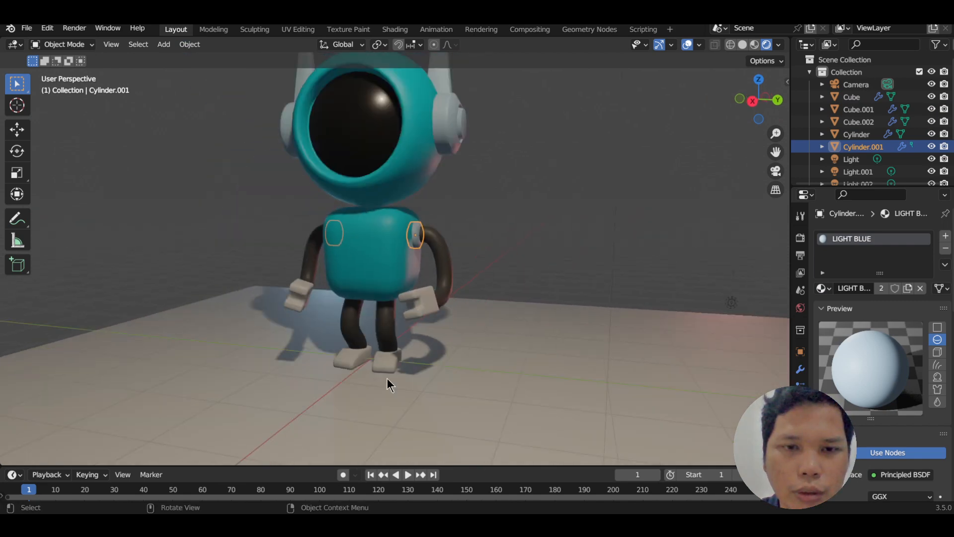
Assign the existing LIGHT BLUE material to the robot's hands
click(397, 367)
click(820, 288)
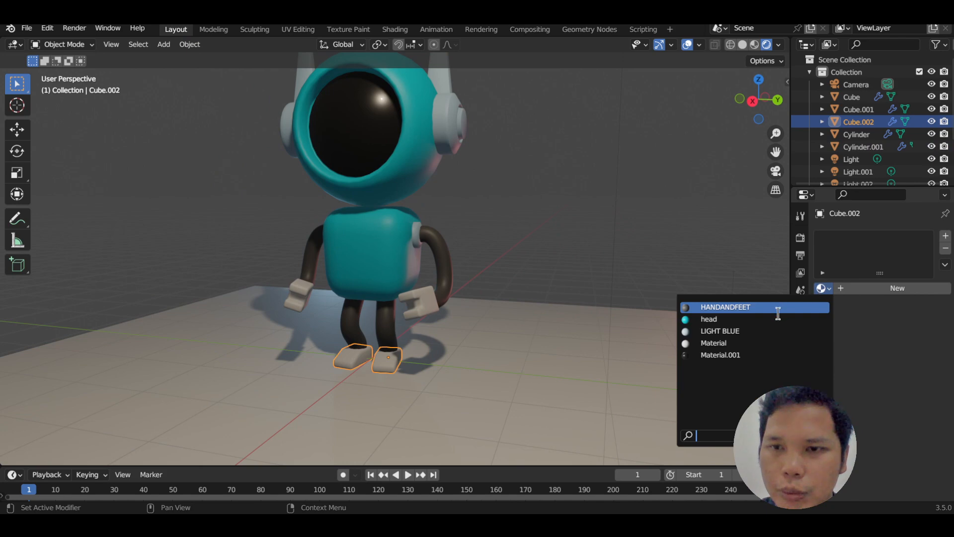
click(430, 300)
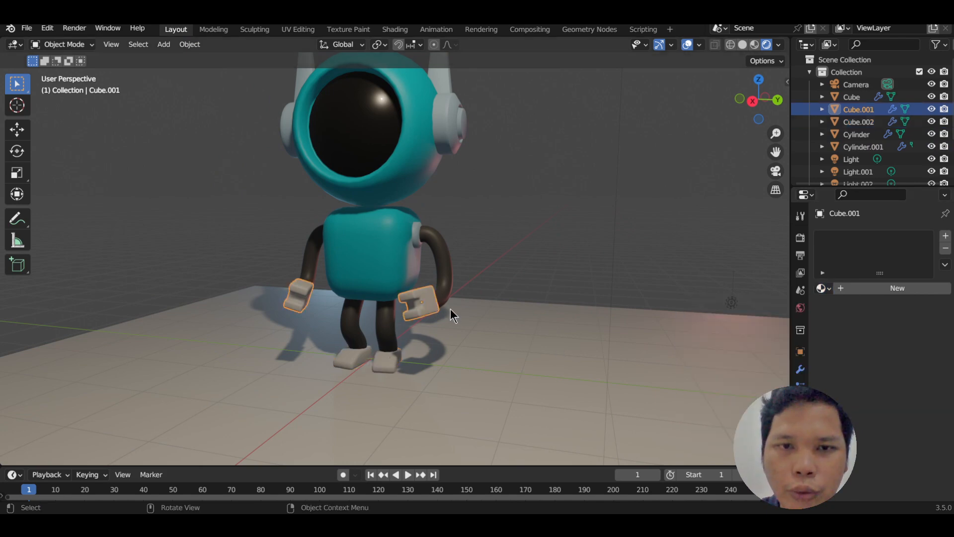
middle_drag(451, 310, 469, 324)
click(821, 289)
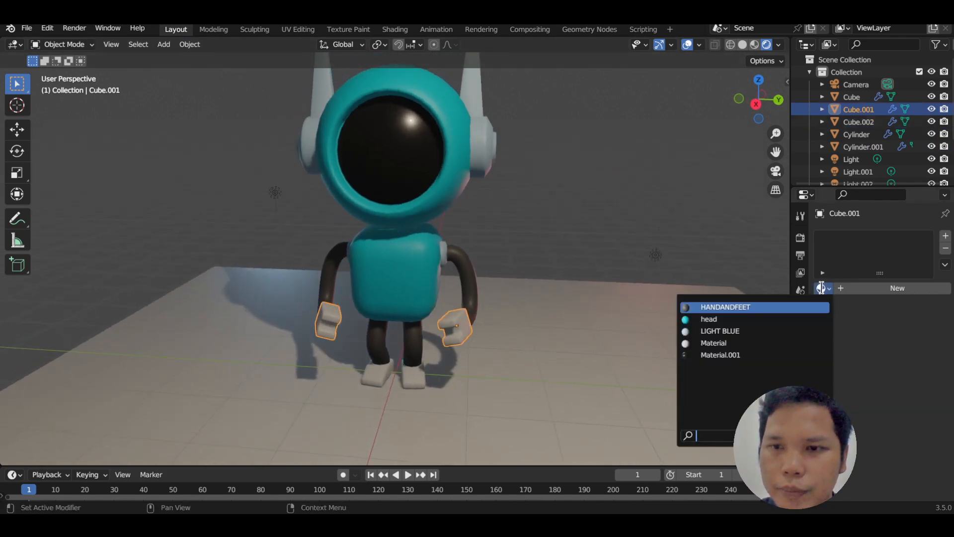
click(703, 332)
Assign the existing LIGHT BLUE material to the robot's feet and deselect them
mouse_move(481, 345)
middle_down()
mouse_move(461, 352)
mouse_move(505, 321)
mouse_move(458, 343)
mouse_move(407, 343)
mouse_move(536, 338)
mouse_move(487, 345)
middle_up()
click(460, 352)
scroll(505, 322, up, 1)
click(471, 343)
click(823, 288)
click(735, 334)
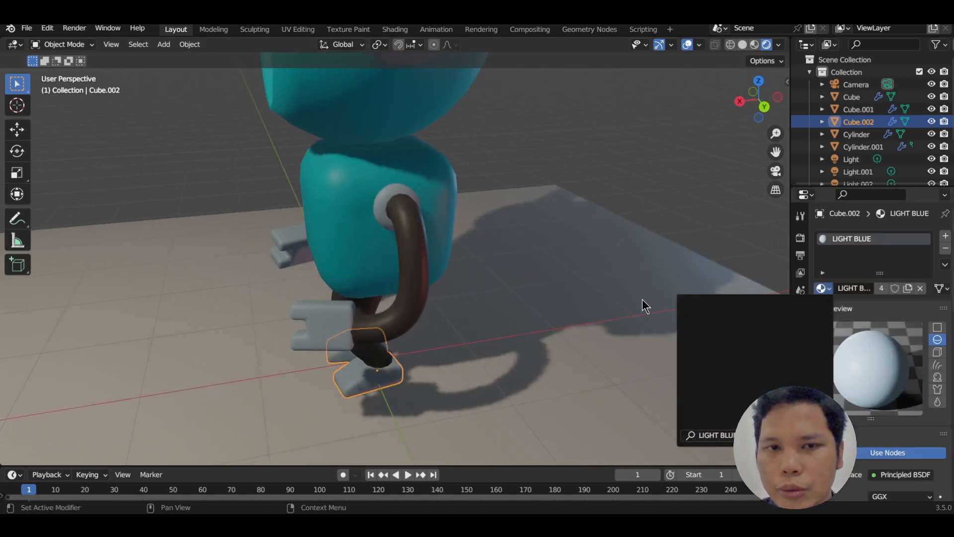
scroll(642, 299, down, 5)
click(604, 208)
middle_drag(605, 208, 529, 257)
Save the robot scene under its current file name
click(801, 239)
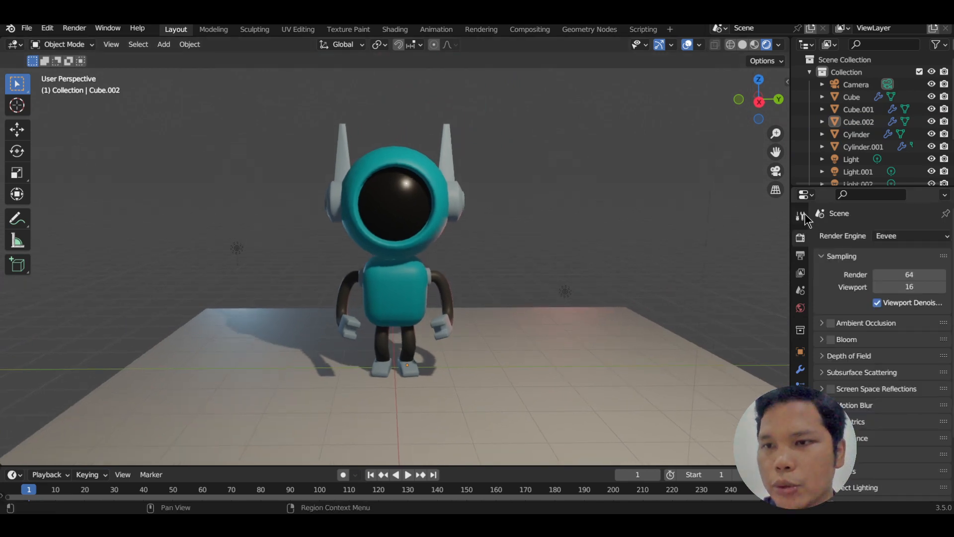
click(801, 217)
click(26, 29)
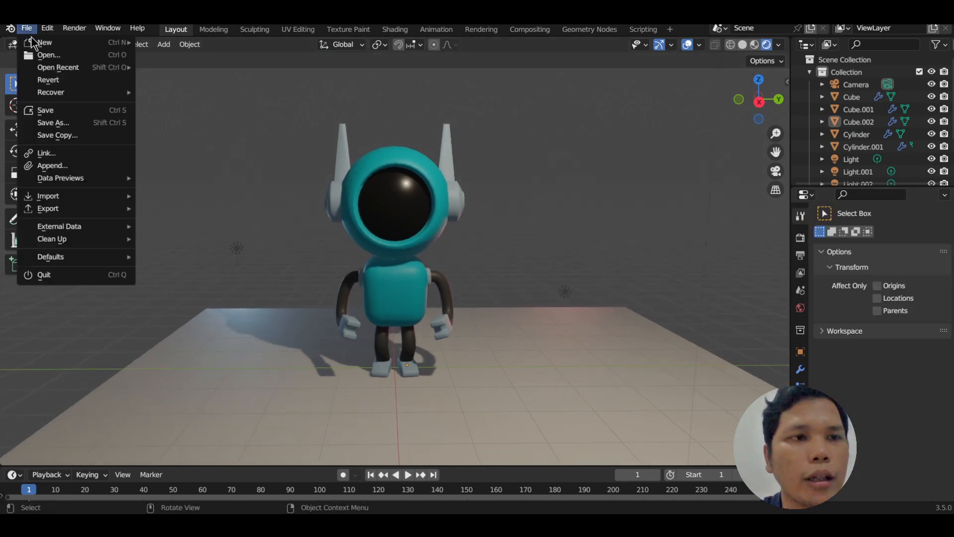
click(47, 110)
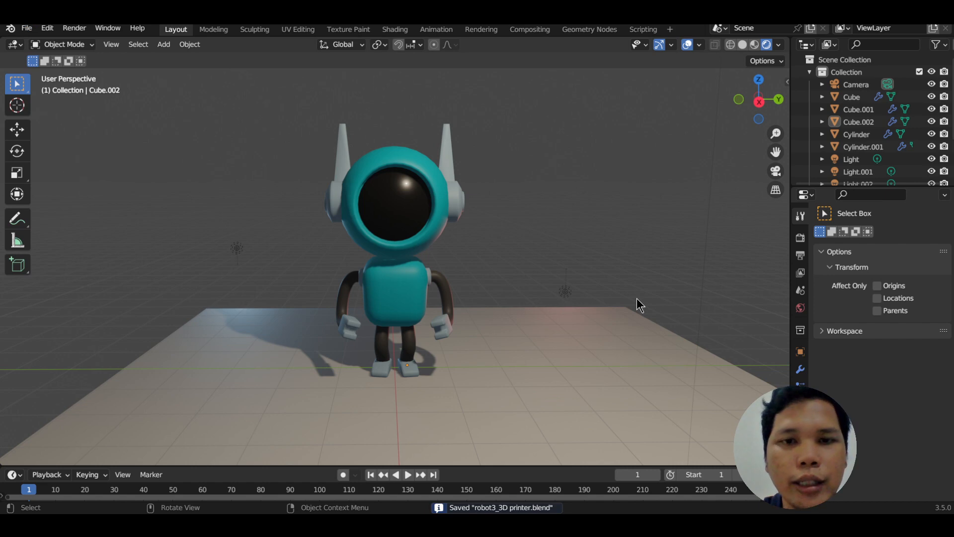
Look through the available export formats for the STL option used in 3D printing
click(23, 32)
click(26, 30)
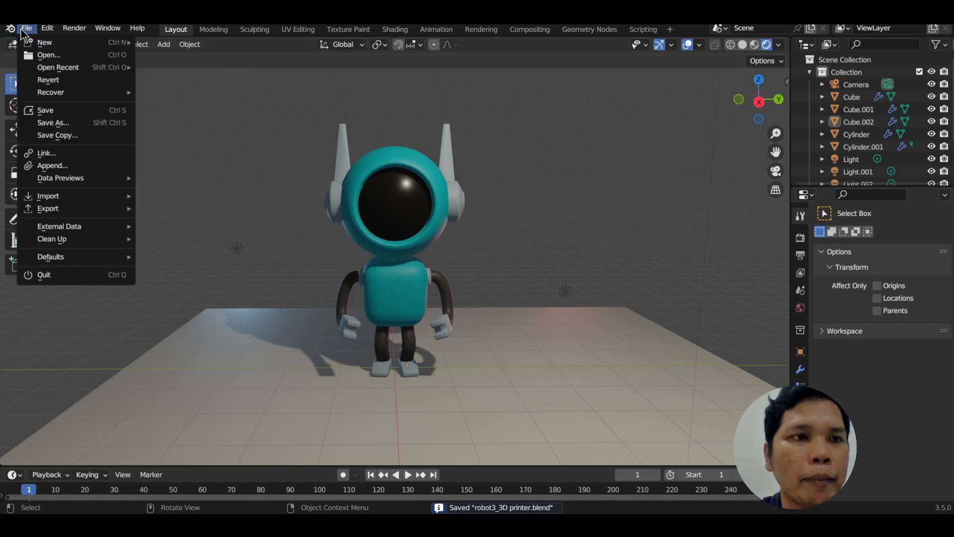
mouse_move(61, 210)
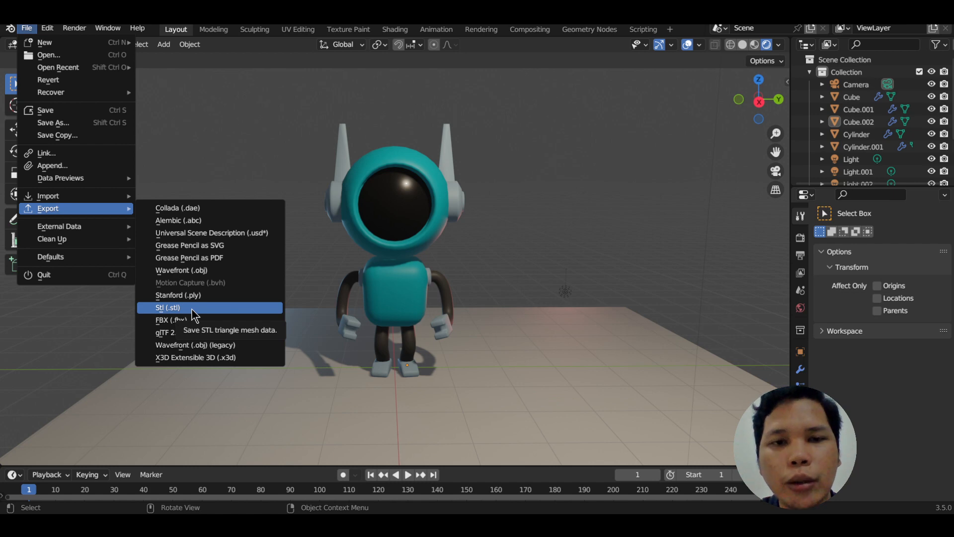
Place the 3D cursor on the black face visor where the robot's first eye goes
middle_drag(347, 276, 375, 189)
scroll(354, 213, up, 3)
scroll(396, 234, up, 2)
click(13, 111)
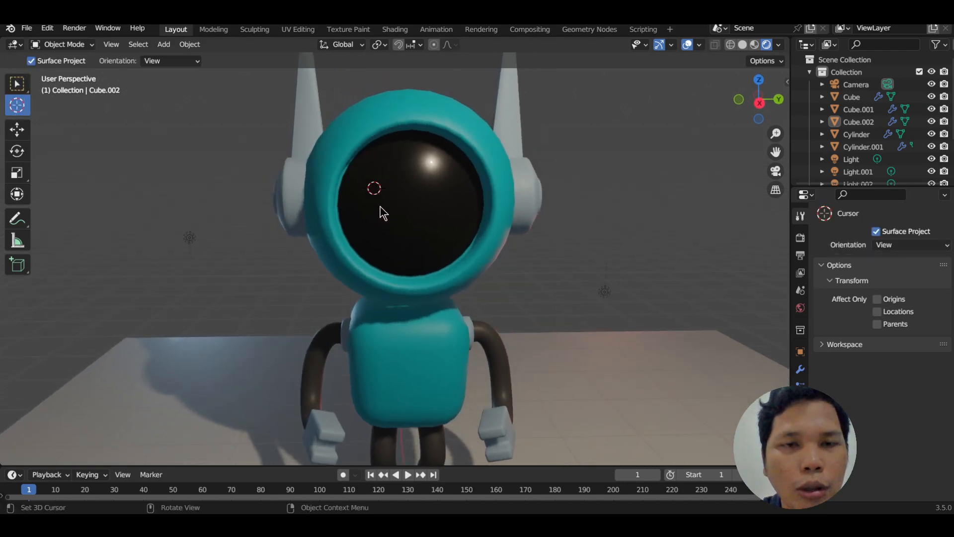
Add a cube mesh at the 3D cursor and scale it down to a small eye-sized block
middle_drag(422, 215, 392, 219)
key(shift+a)
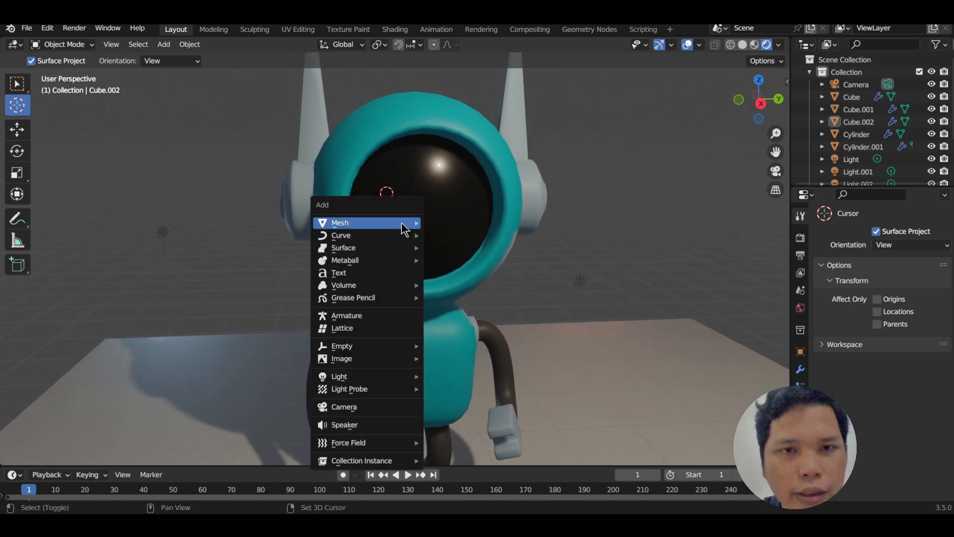
mouse_move(403, 222)
click(451, 235)
key(s)
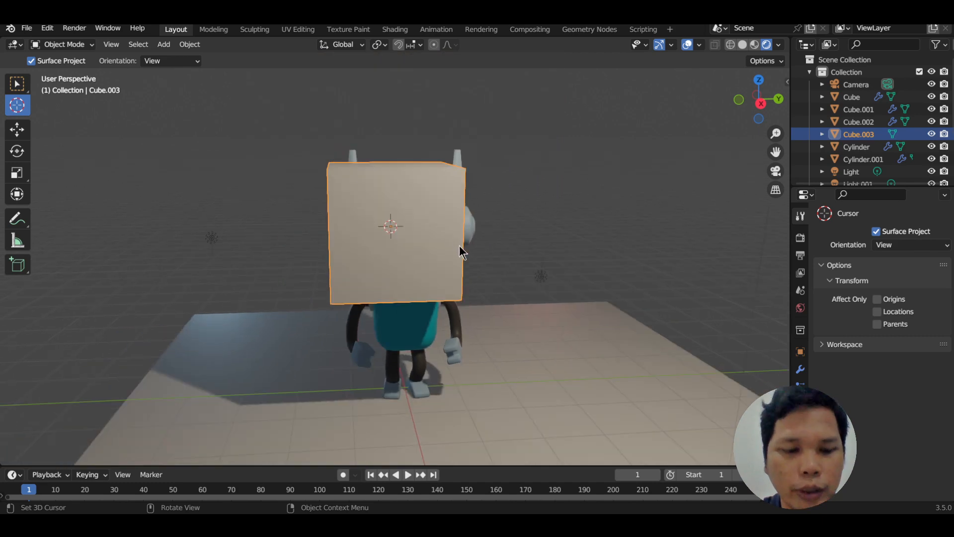
click(401, 219)
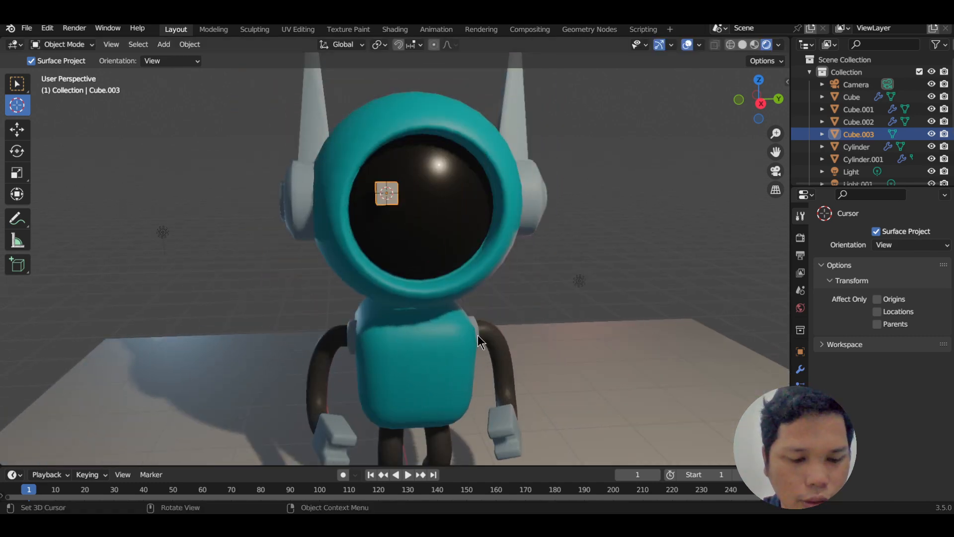
Flatten the small eye cube along Z and widen it along Y into a thin horizontal bar
key(s)
key(z)
click(407, 244)
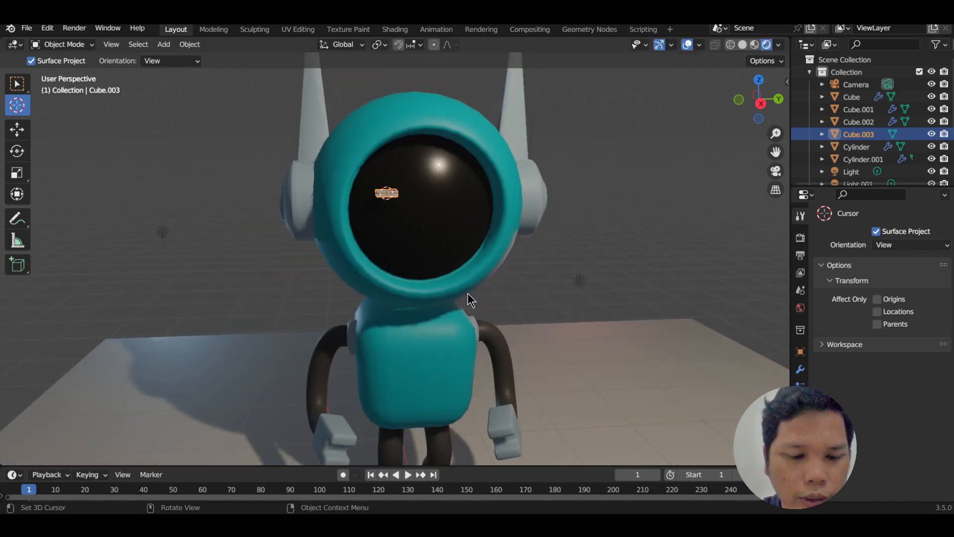
key(s)
key(x)
key(y)
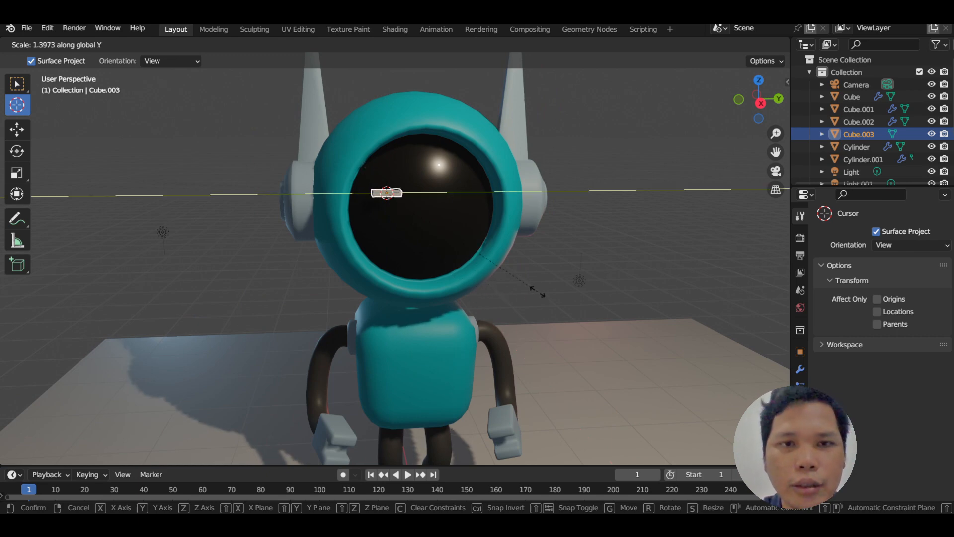
click(572, 290)
Create a new material for the eye bar and name it EYE
middle_drag(572, 289, 457, 299)
click(800, 457)
click(851, 286)
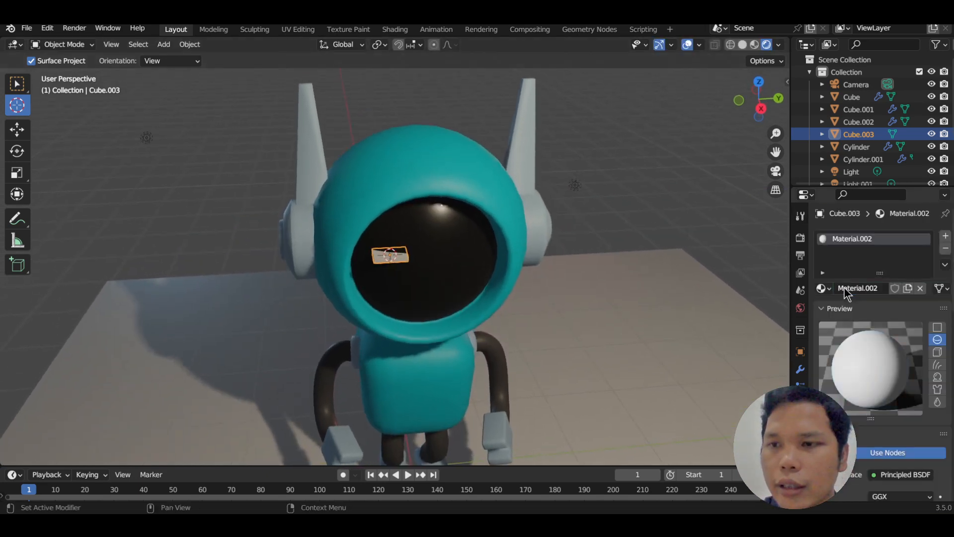
click(824, 289)
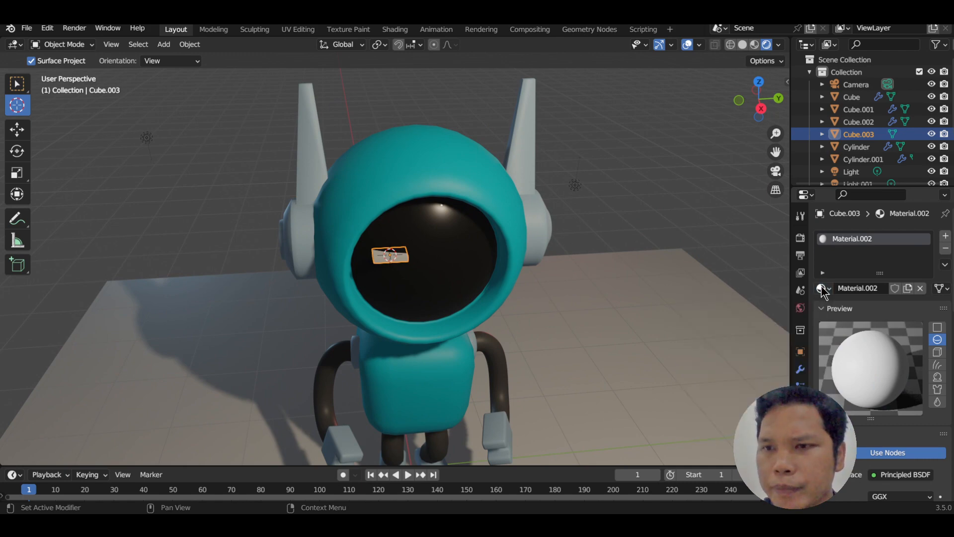
scroll(887, 376, down, 3)
scroll(892, 273, up, 2)
double_click(879, 268)
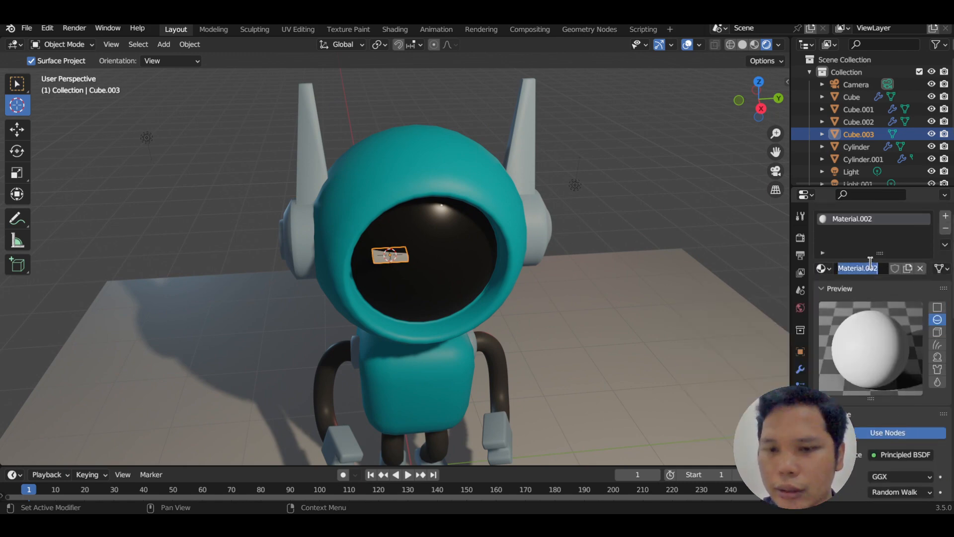
text(EYE)
key(Return)
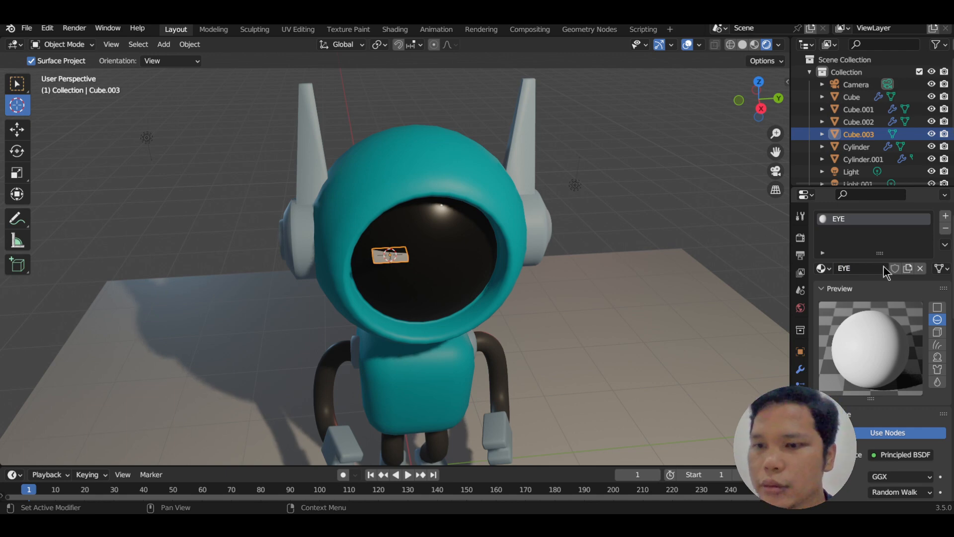
Change the EYE material's surface shader to Emission
scroll(887, 278, down, 6)
click(902, 295)
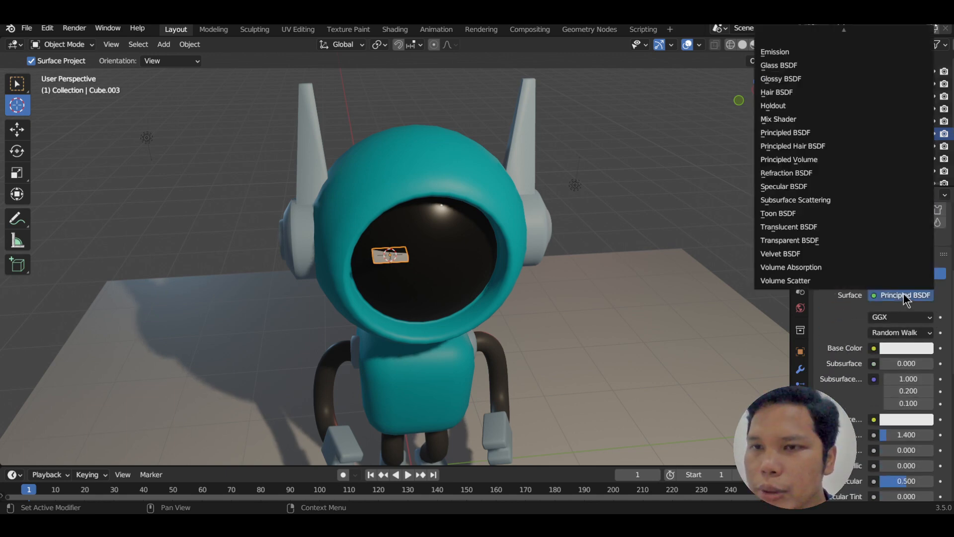
click(787, 52)
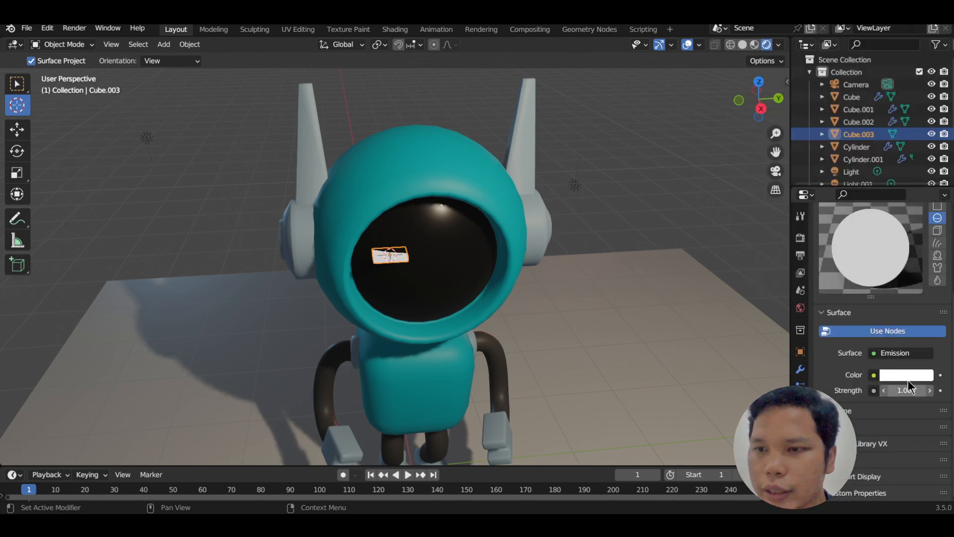
Give the EYE emission a warm yellow color with hue 0.119 and saturation 0.813, and set its strength to 2.2
click(905, 374)
drag(855, 252, 851, 259)
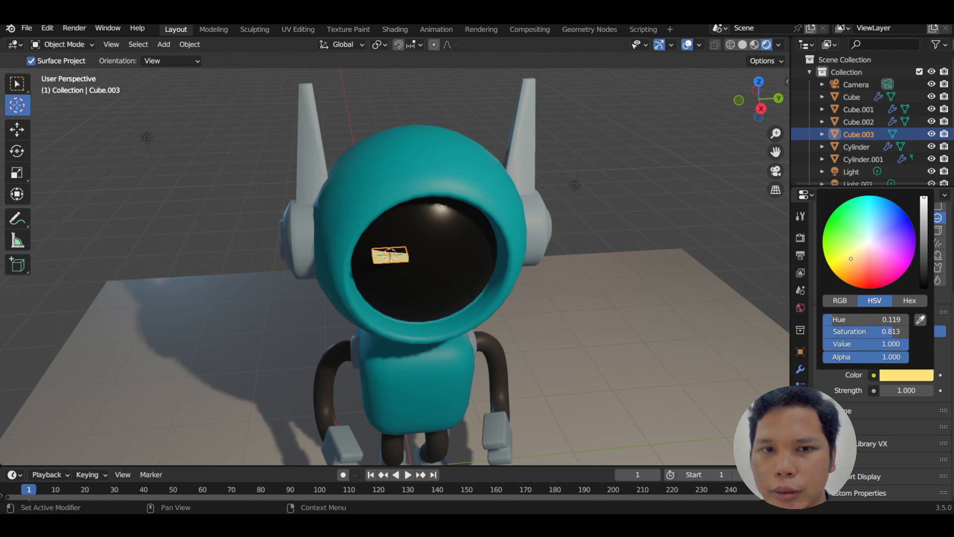
drag(905, 391, 926, 391)
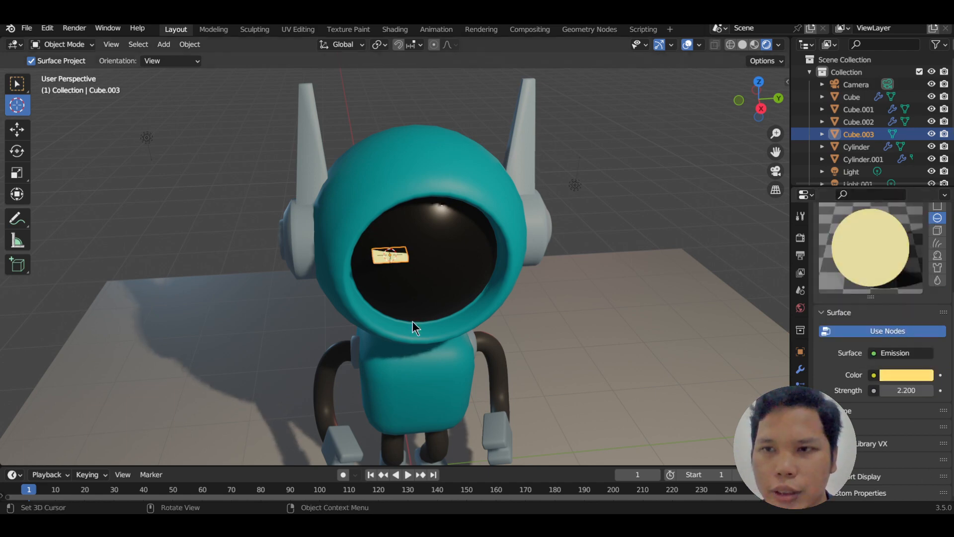
Enable Ambient Occlusion, Bloom and Screen Space Reflections for the Eevee render
click(800, 215)
click(800, 238)
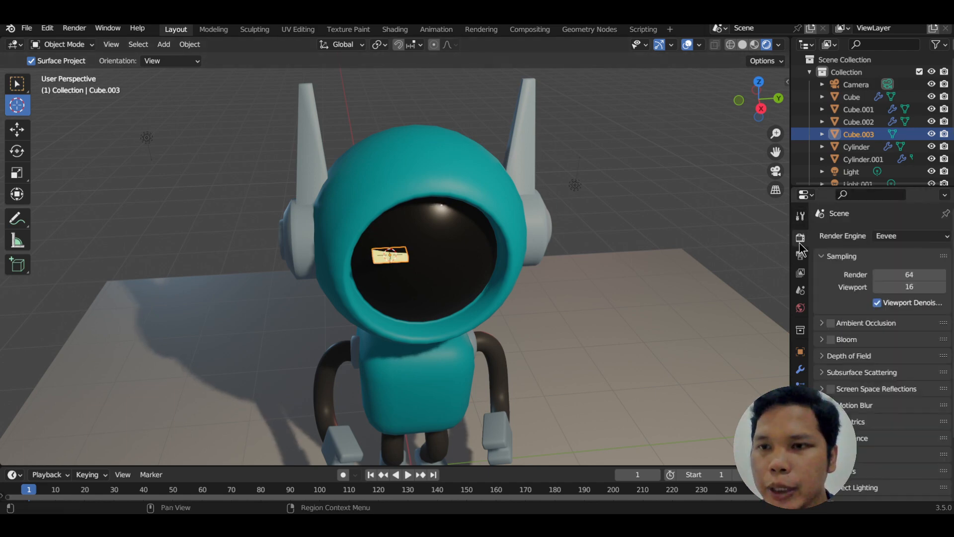
click(800, 255)
click(800, 239)
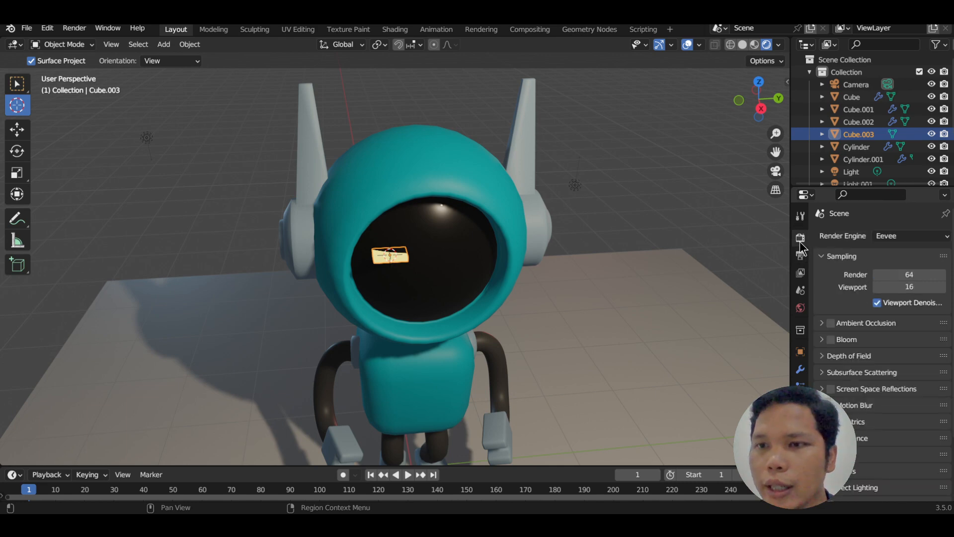
click(831, 323)
click(830, 340)
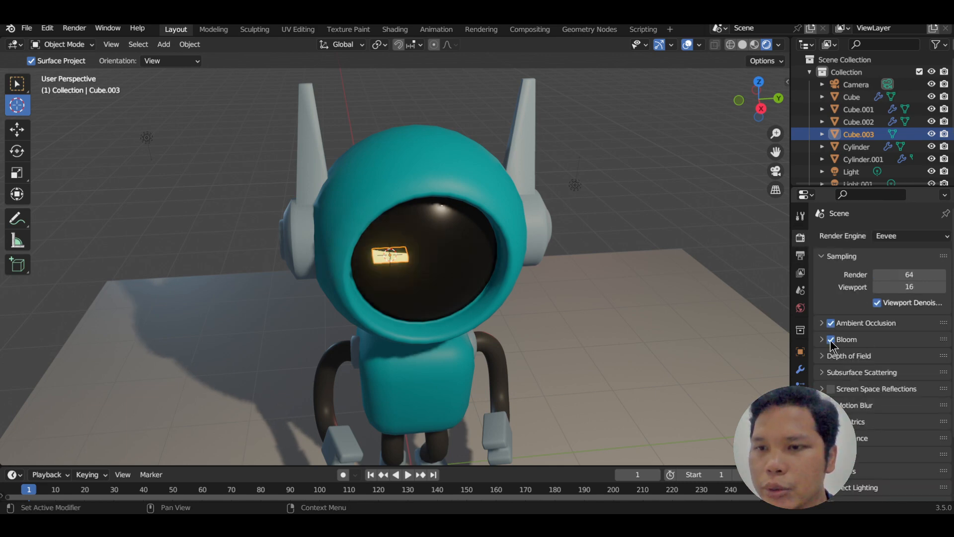
click(831, 389)
Switch to the right orthographic view and move the glowing eye bar slightly lower on the visor
middle_drag(639, 312, 616, 239)
middle_drag(595, 223, 599, 221)
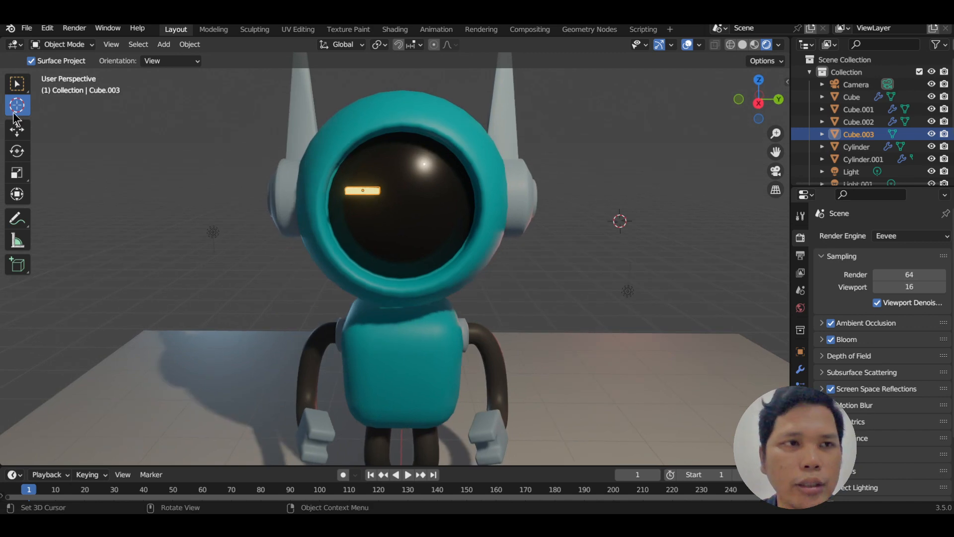
click(16, 87)
click(717, 223)
click(401, 201)
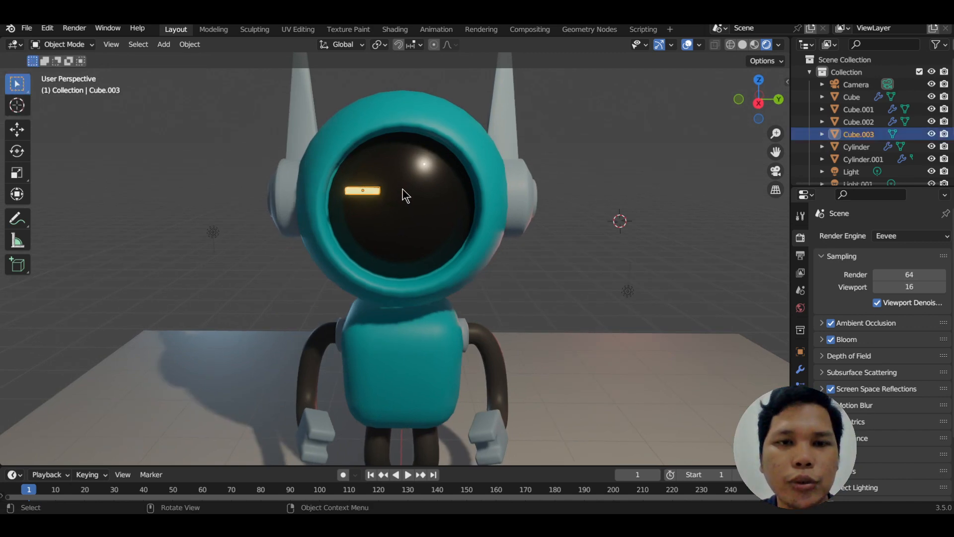
key(KP_3)
scroll(390, 189, up, 4)
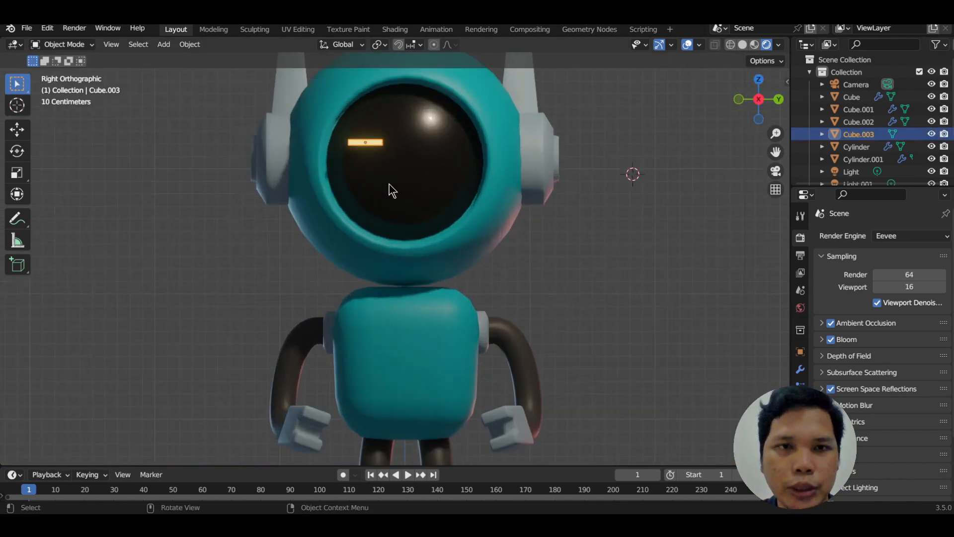
key(g)
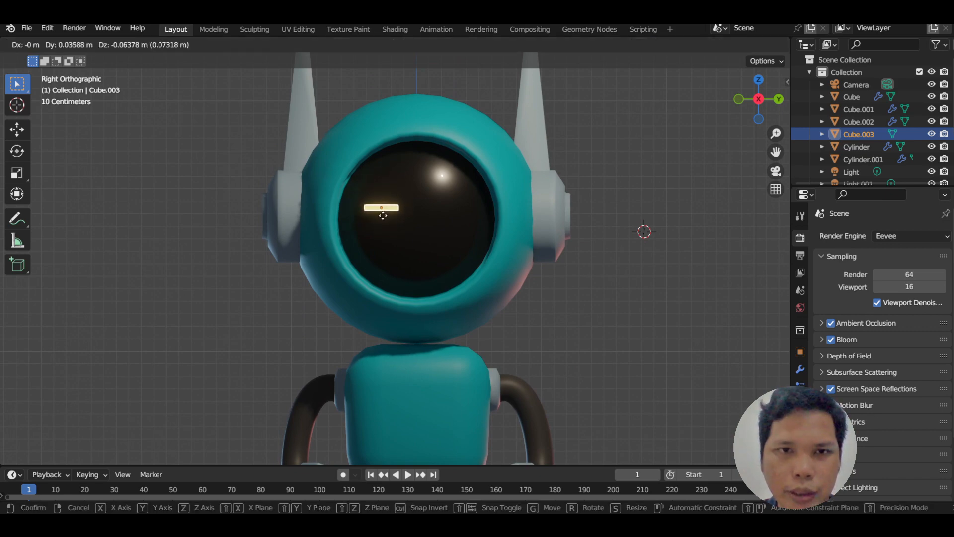
click(378, 219)
Duplicate the eye bar and move the copy about 0.68 m along Y to form the second eye
key(shift+d)
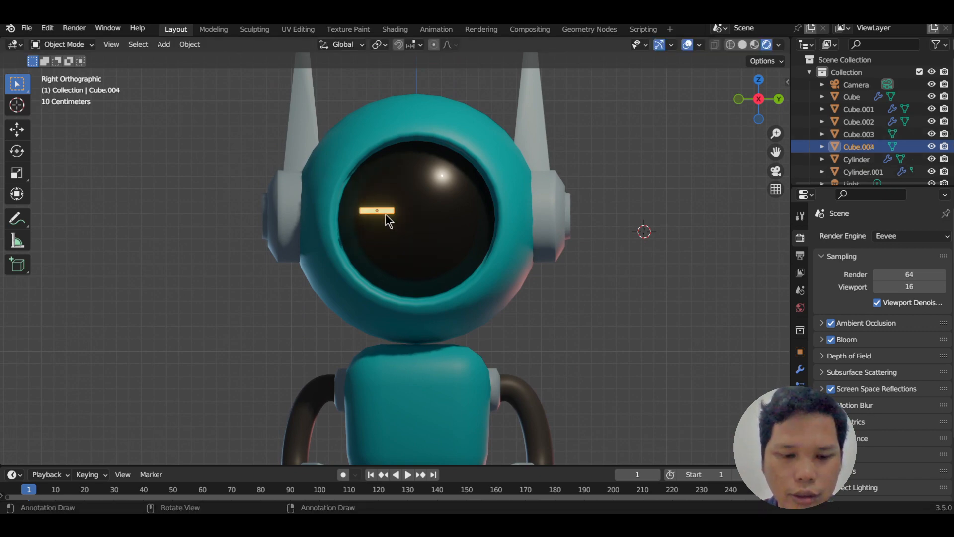
key(g)
key(y)
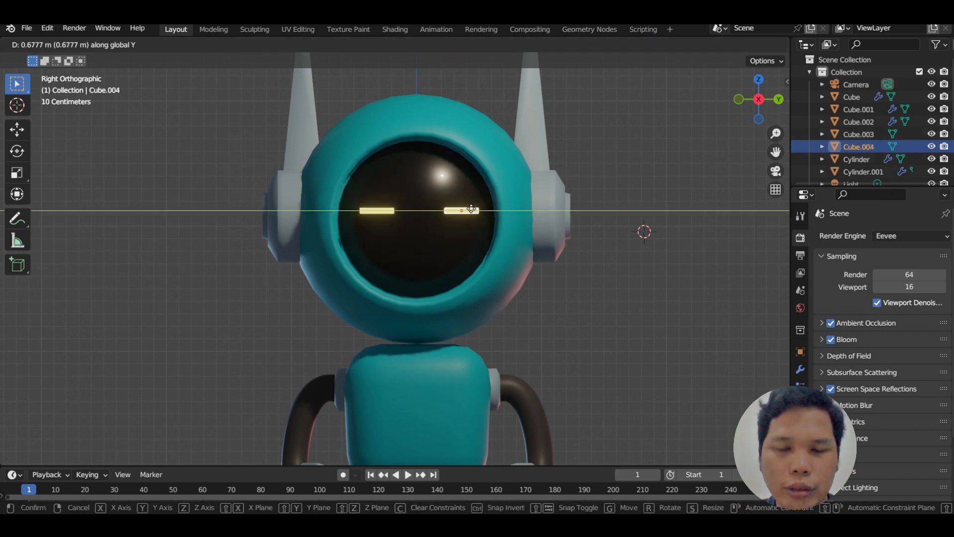
click(471, 209)
middle_drag(572, 258, 508, 294)
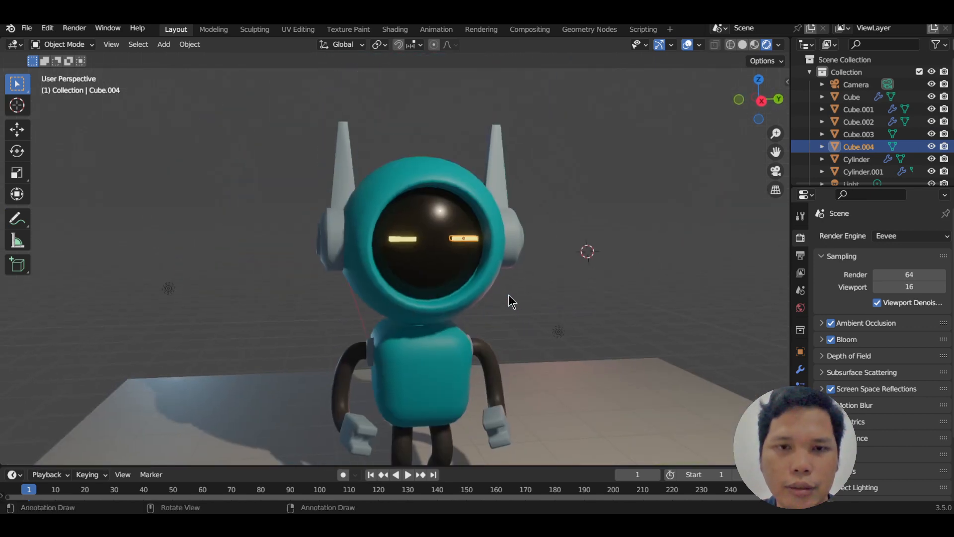
Place the 3D cursor on the lower part of the face visor and select the floor plane
click(17, 105)
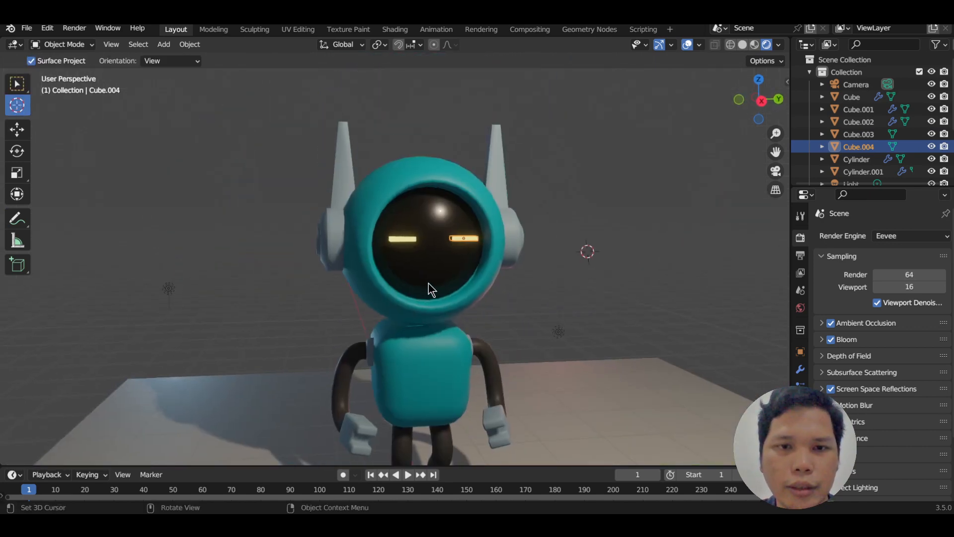
middle_drag(465, 294, 446, 275)
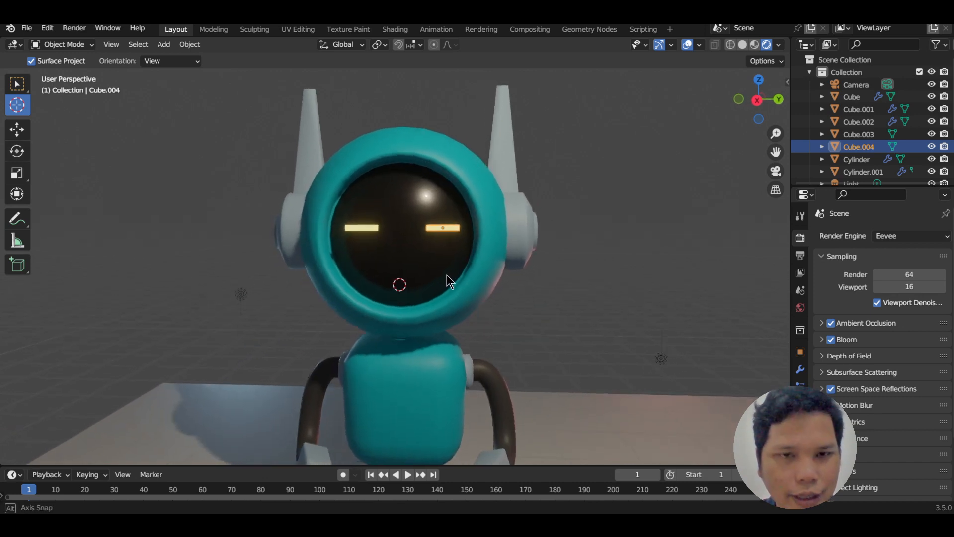
scroll(448, 283, down, 5)
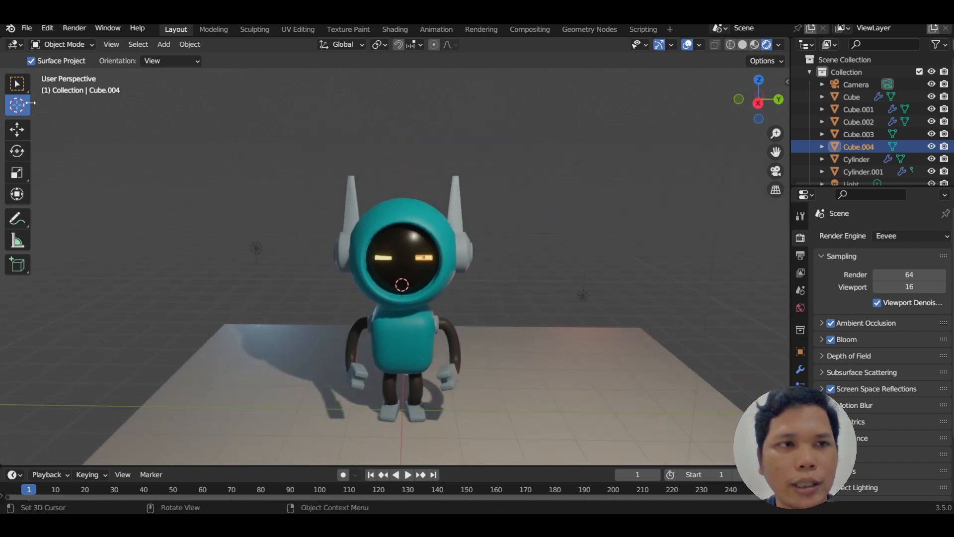
click(17, 83)
click(632, 339)
middle_drag(580, 260, 383, 273)
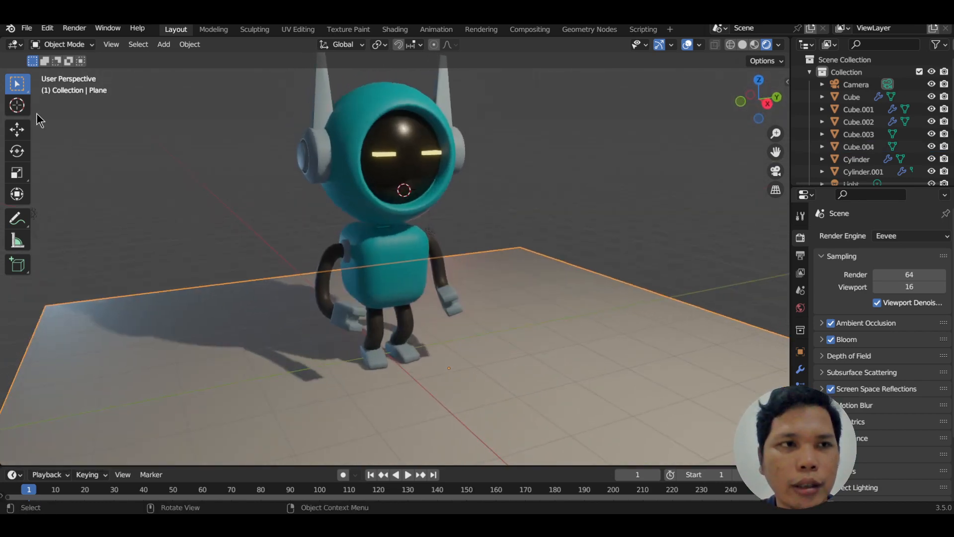
Place the 3D cursor on the robot's chest and select the torso's front face in Edit Mode
click(17, 105)
middle_drag(360, 211, 351, 243)
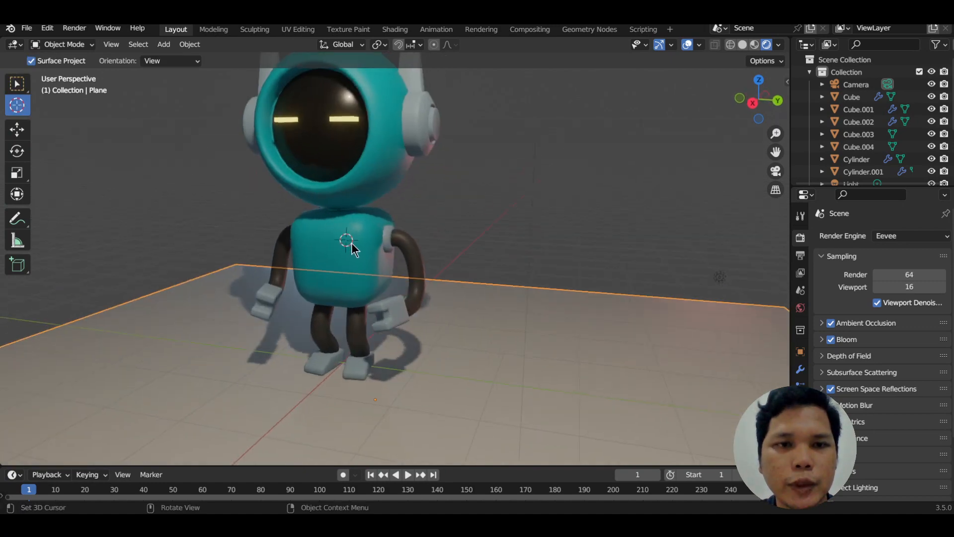
scroll(351, 243, up, 1)
click(17, 84)
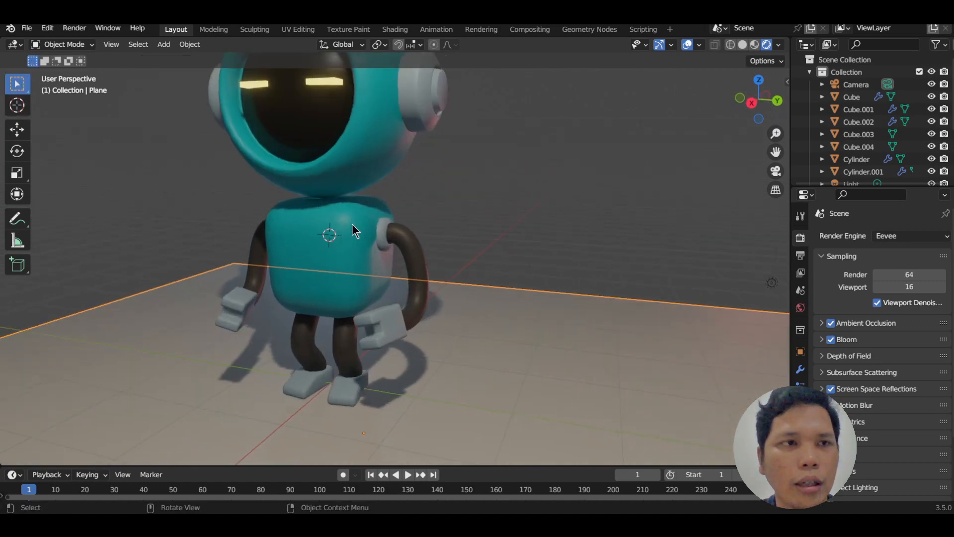
click(352, 222)
middle_drag(356, 218, 363, 222)
key(Tab)
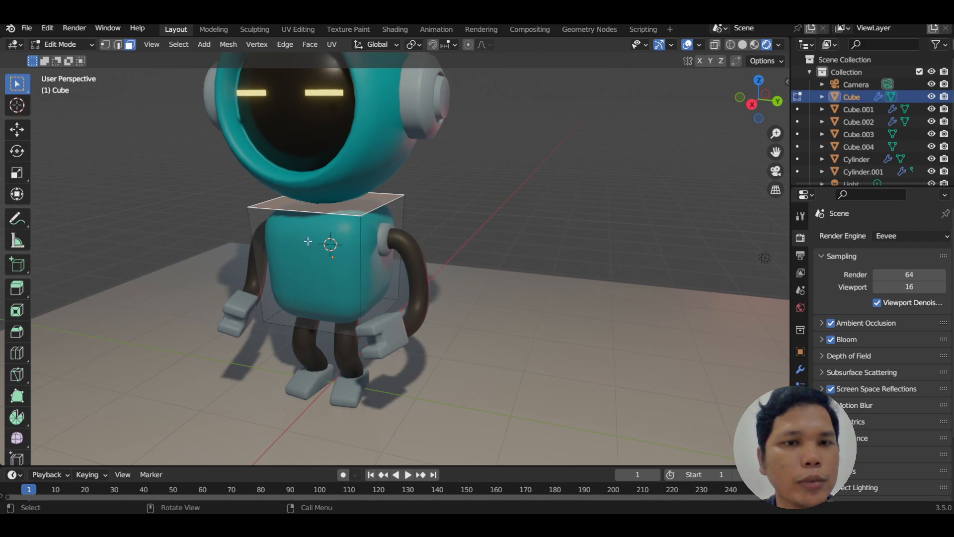
click(288, 260)
key(Tab)
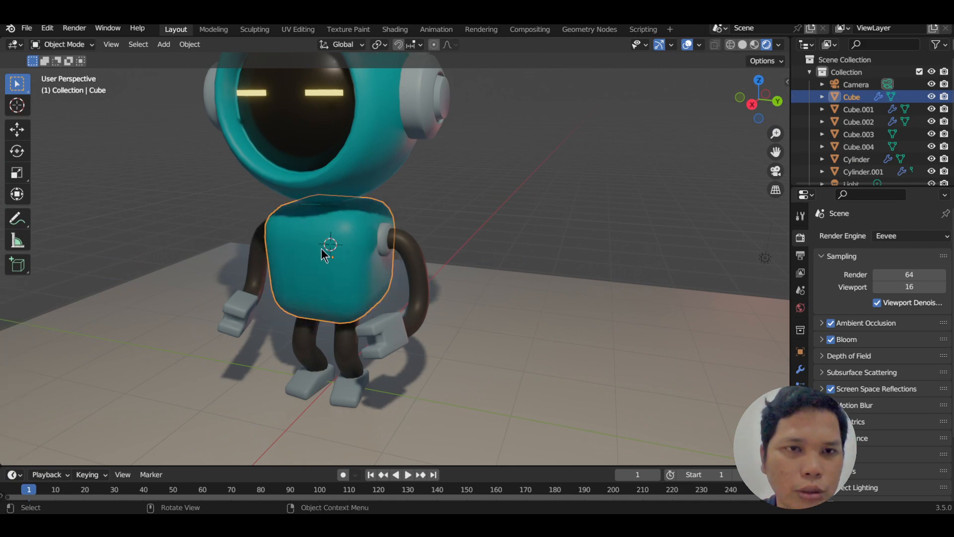
key(Tab)
click(17, 105)
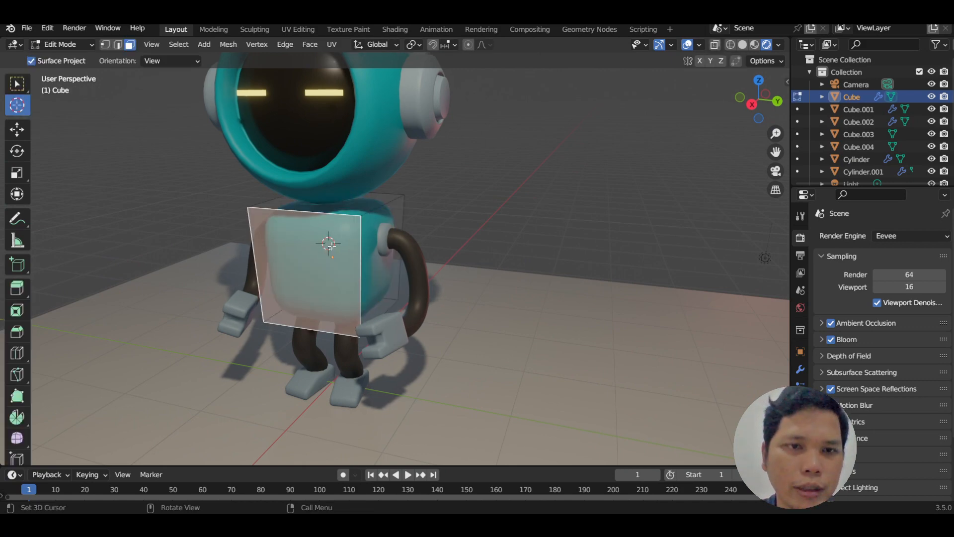
Add a cube at the chest cursor inside the torso mesh, scale it down and flatten it slightly along Z
key(shift+a)
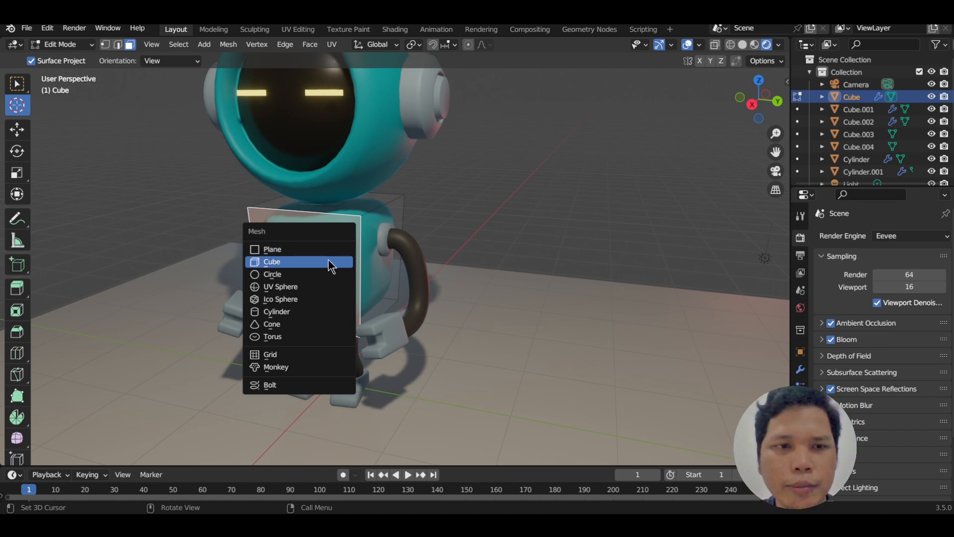
click(328, 261)
key(s)
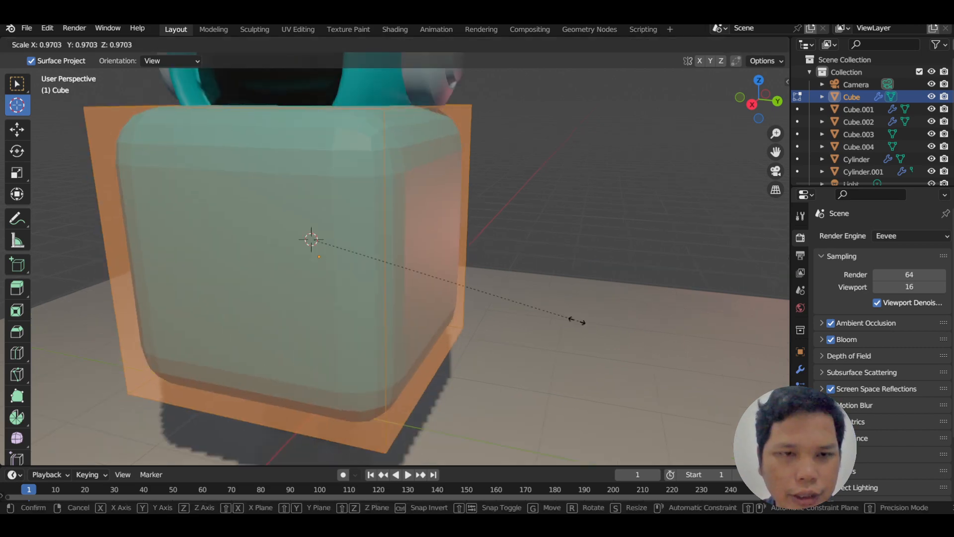
click(404, 284)
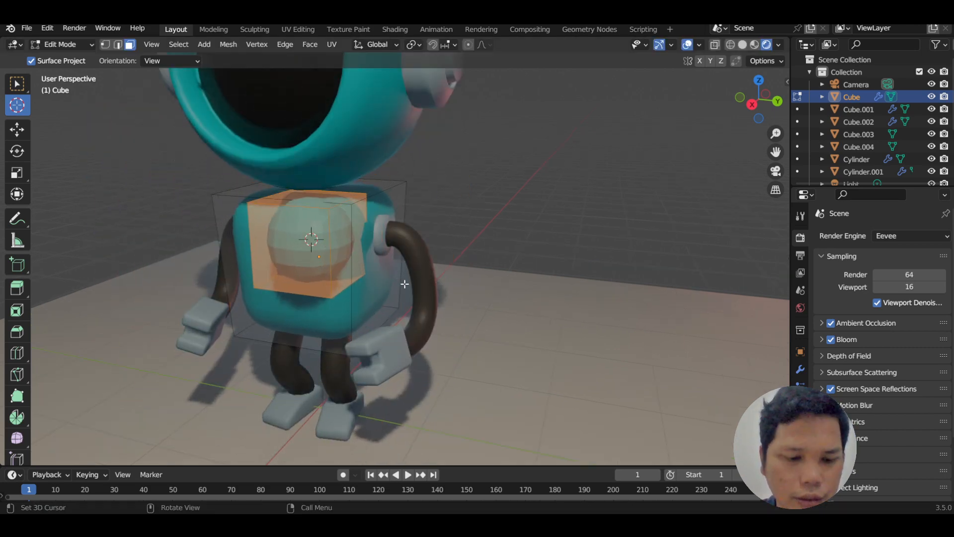
key(s)
key(z)
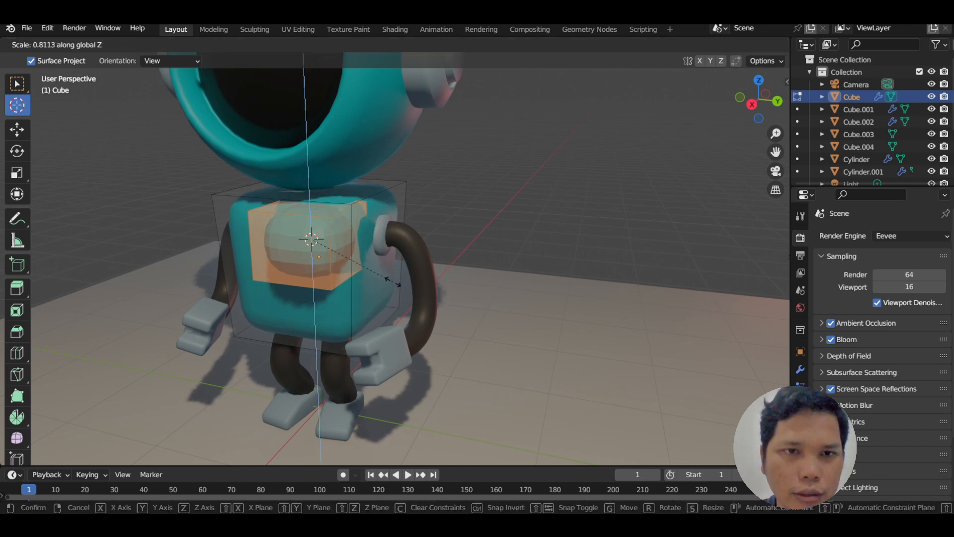
click(394, 284)
Narrow the chest cube along Y and along X
key(Tab)
mouse_move(392, 285)
middle_down()
mouse_move(362, 275)
mouse_move(365, 287)
mouse_move(380, 289)
middle_up()
key(Tab)
key(s)
key(y)
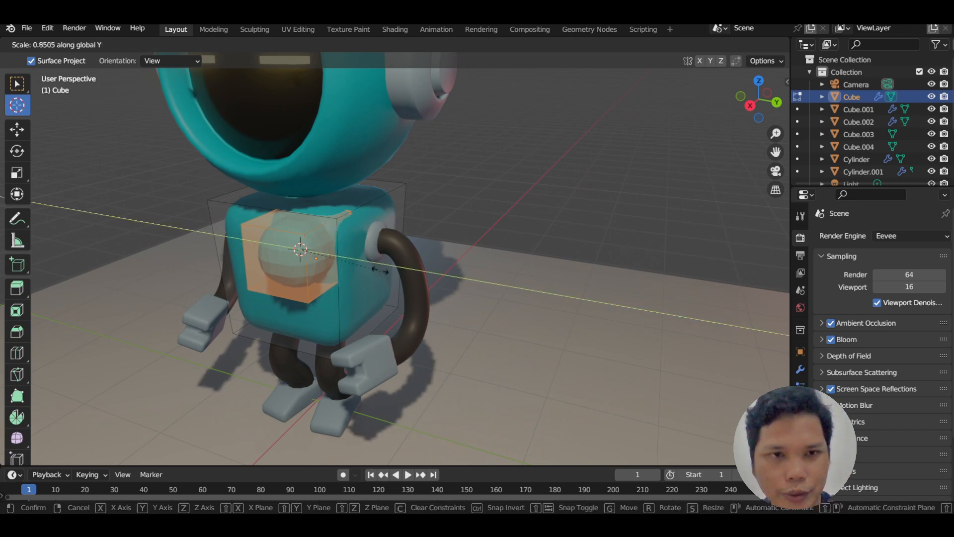
click(371, 264)
key(s)
key(x)
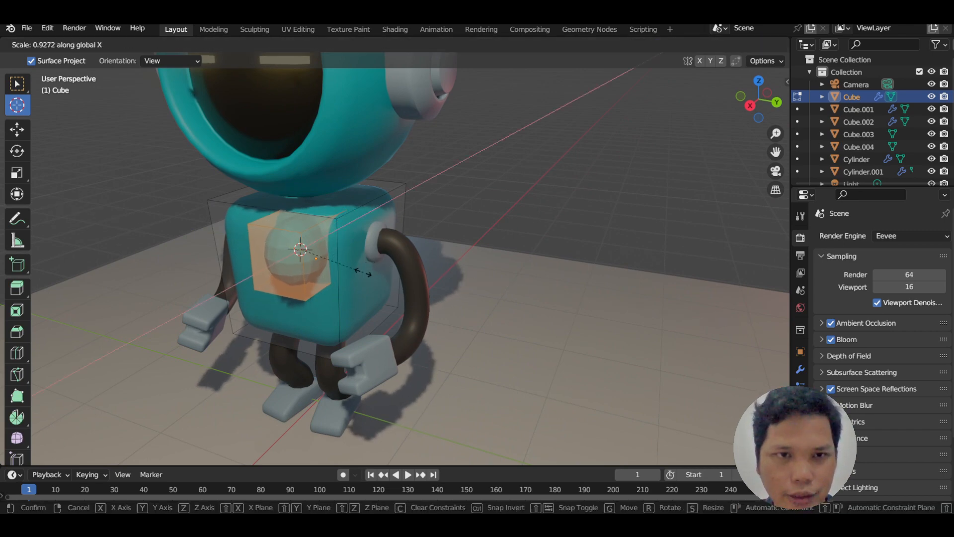
click(340, 274)
Delete the chest cube from the torso mesh and return to Object Mode
key(Tab)
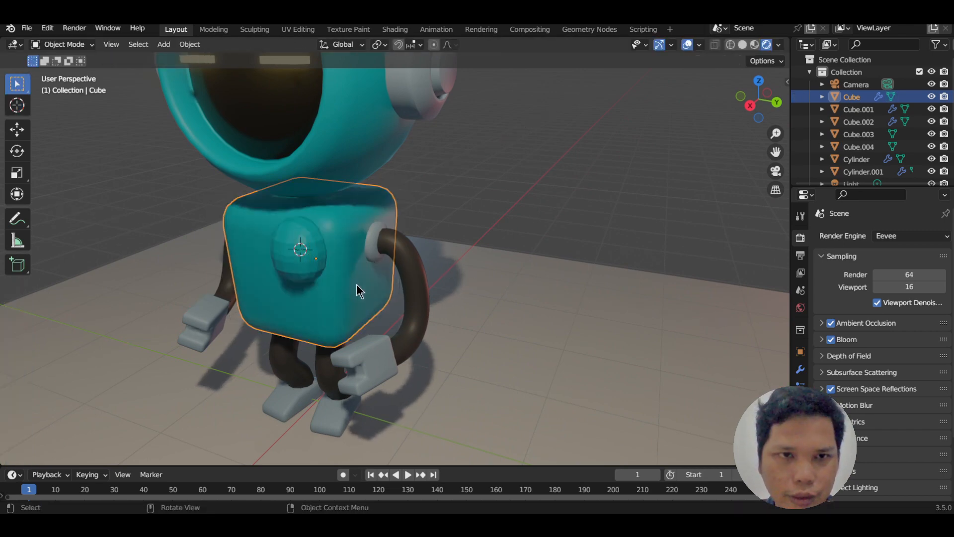
scroll(357, 284, down, 3)
middle_drag(356, 285, 451, 245)
key(Tab)
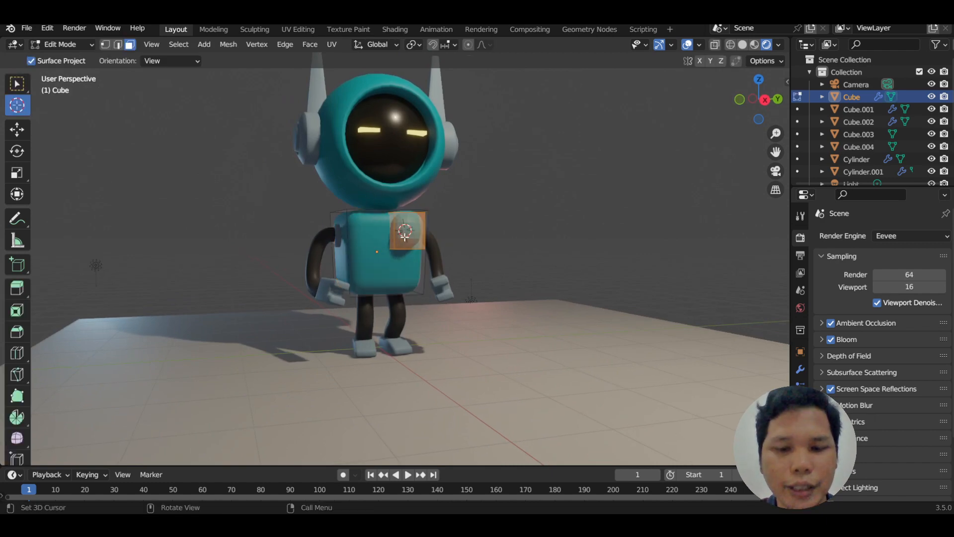
key(x)
key(Escape)
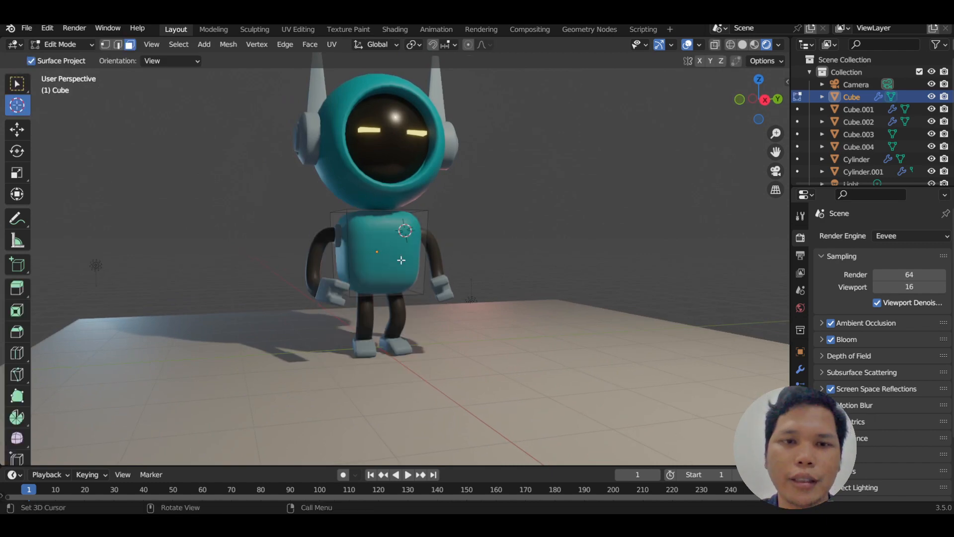
key(Tab)
Place the 3D cursor on the back of the torso and add a separate cube there, scaled to about 0.31
middle_drag(443, 253, 5, 109)
click(17, 106)
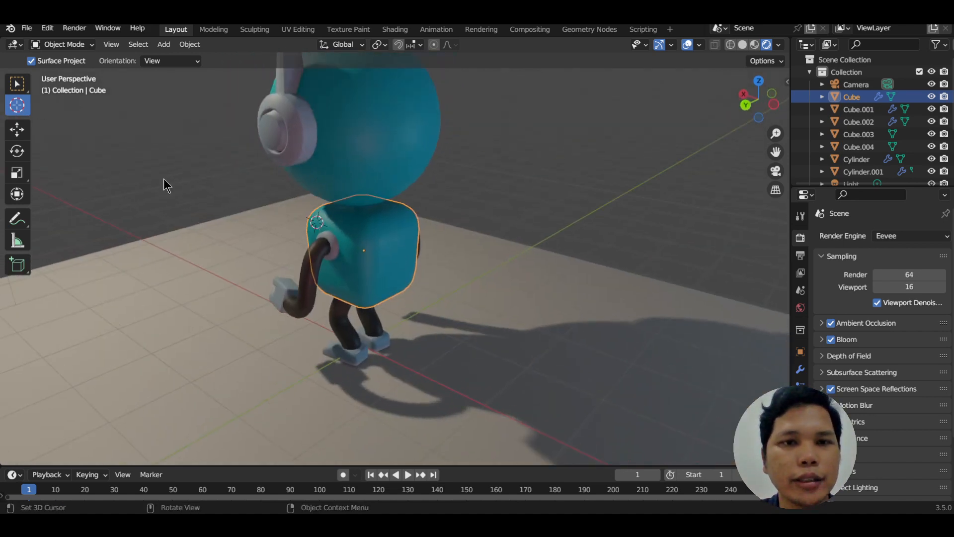
key(shift+a)
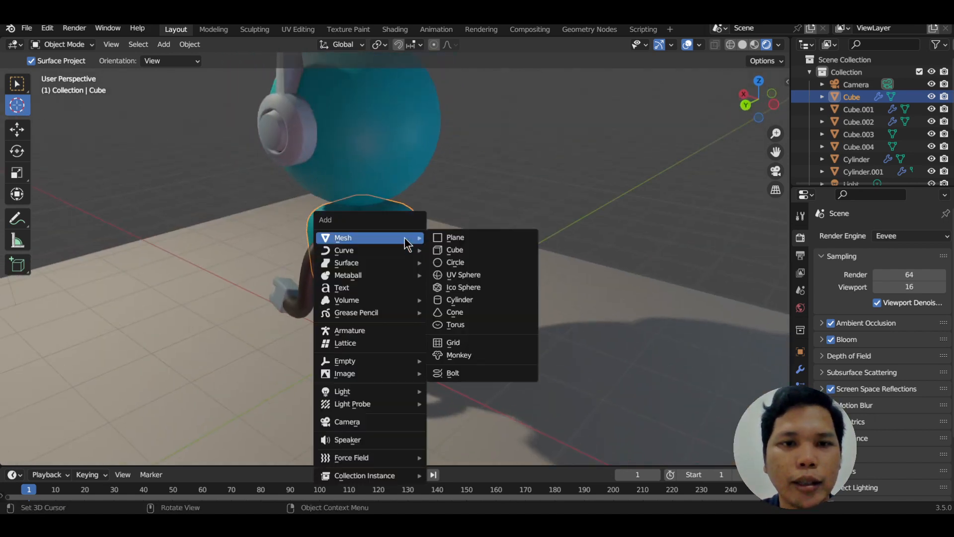
click(458, 246)
key(s)
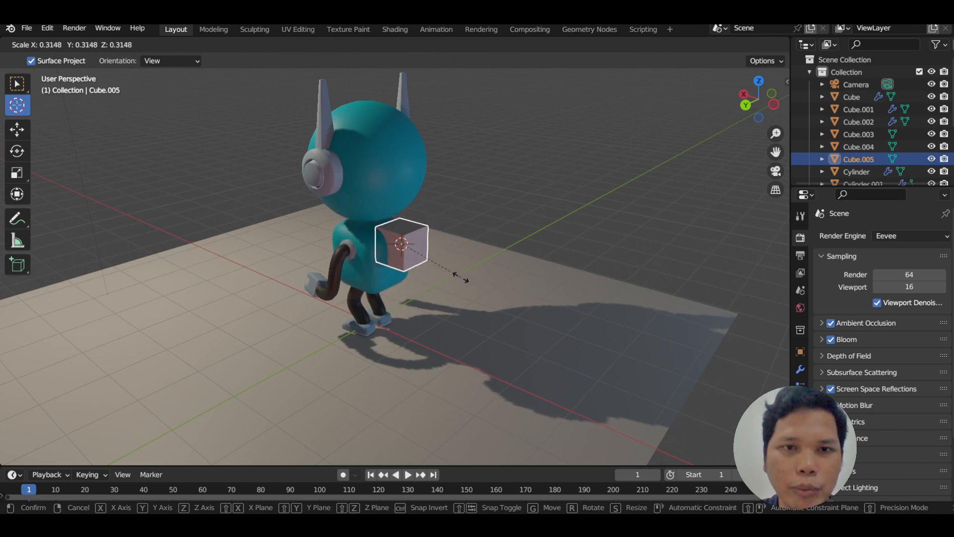
click(459, 276)
Stretch the new cube taller along Z and move it along X outward from the robot's back
middle_drag(459, 275, 454, 258)
key(s)
key(z)
click(449, 290)
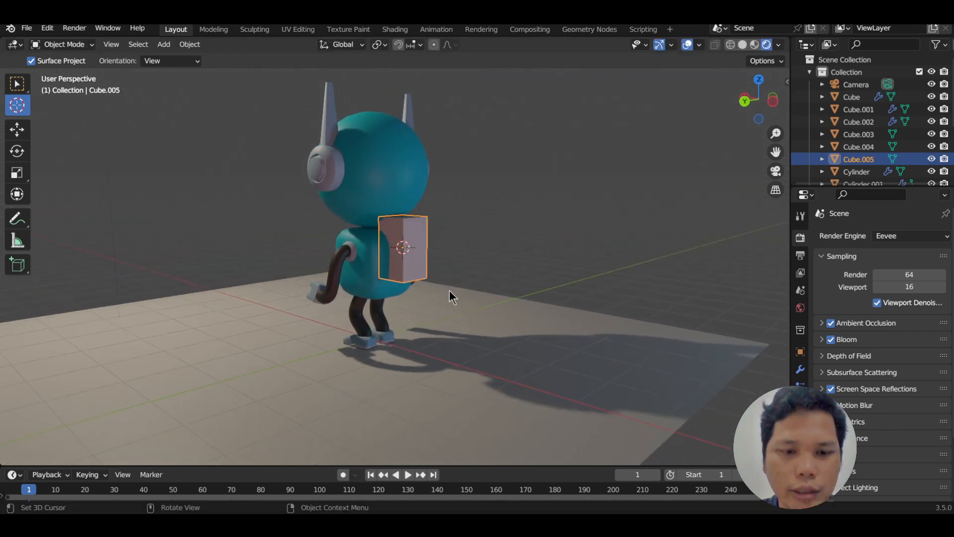
middle_drag(449, 290, 472, 275)
scroll(471, 276, up, 2)
key(g)
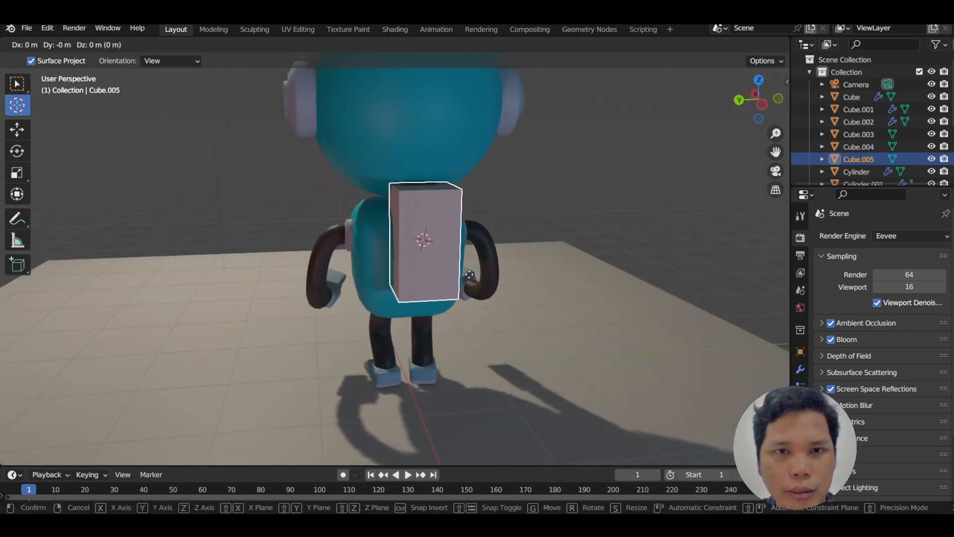
key(x)
click(478, 283)
Thin the backpack box along X and shift it along X toward the torso
middle_drag(478, 282, 577, 274)
scroll(578, 275, up, 2)
key(s)
key(y)
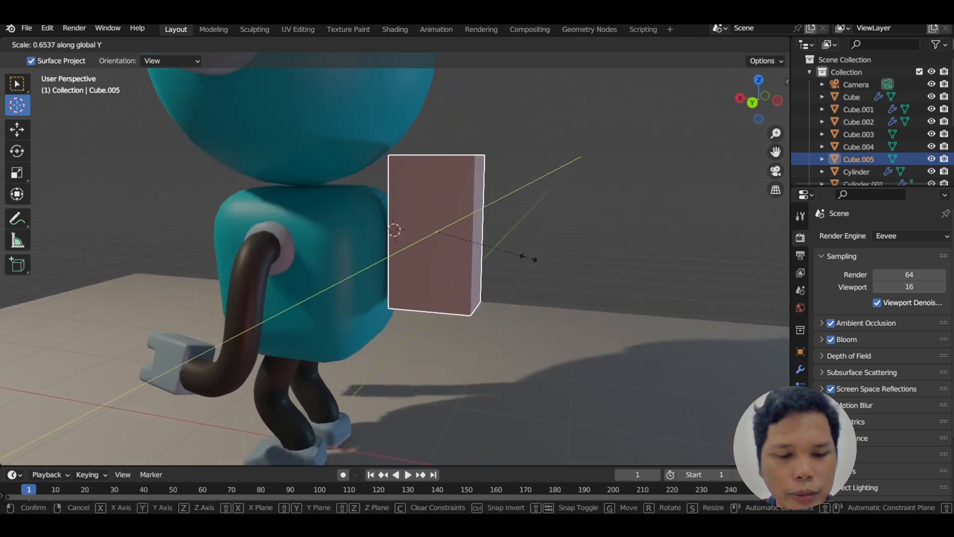
key(x)
click(496, 243)
middle_drag(501, 252, 504, 290)
key(y)
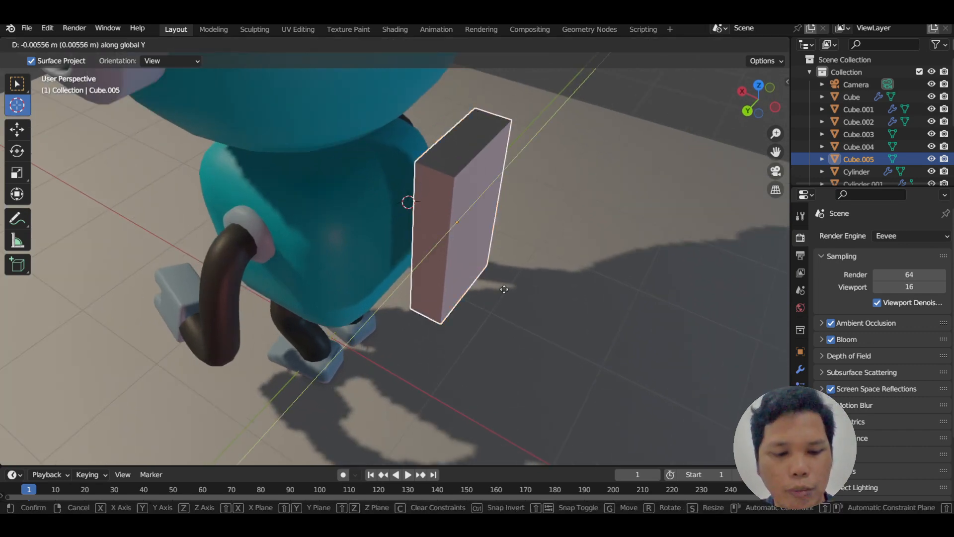
key(x)
click(487, 274)
Shorten the backpack box along Z and shift it sideways along Y behind the torso
middle_drag(489, 275, 465, 257)
key(s)
key(z)
click(436, 293)
scroll(385, 304, up, 1)
key(g)
key(y)
click(373, 302)
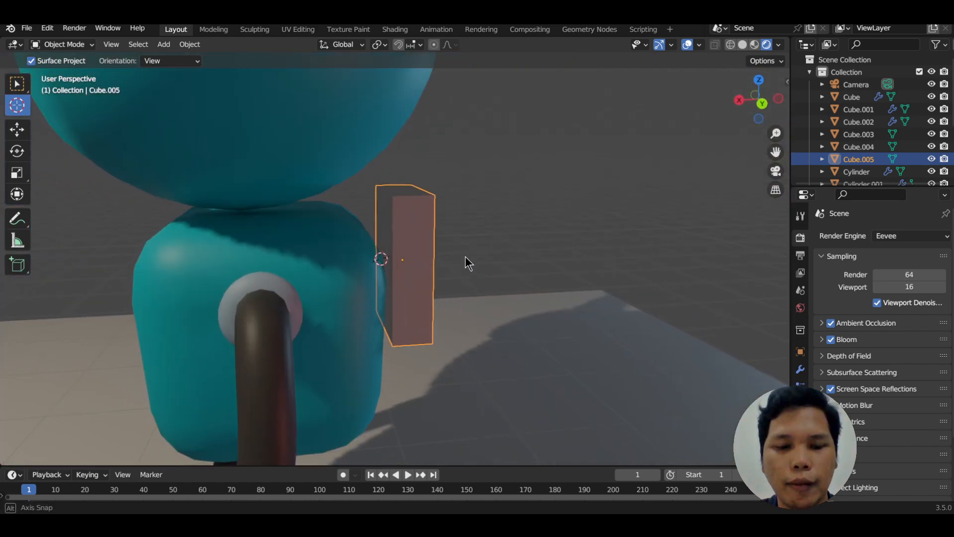
Move the backpack box about 0.06 m along X so it sinks into the robot's back
key(g)
key(y)
key(x)
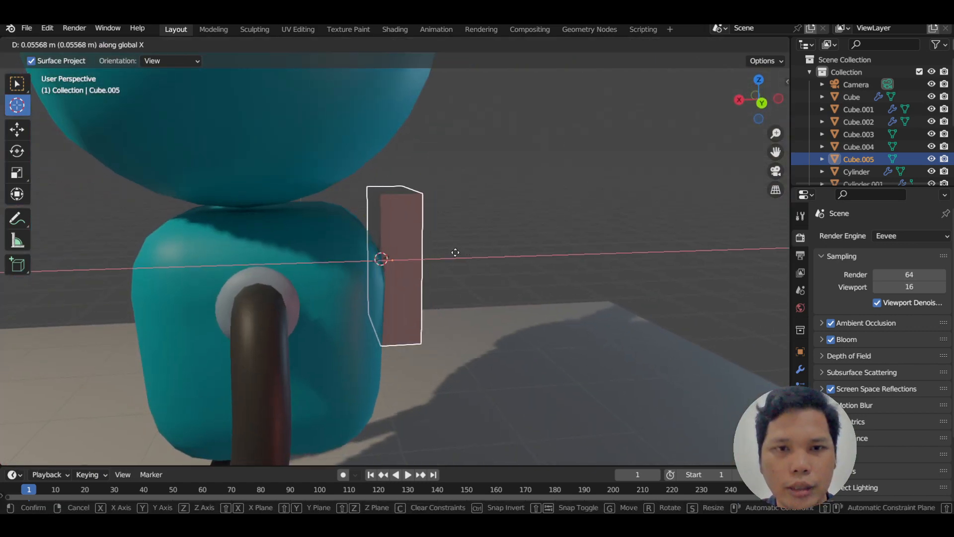
click(460, 255)
middle_drag(459, 255, 356, 260)
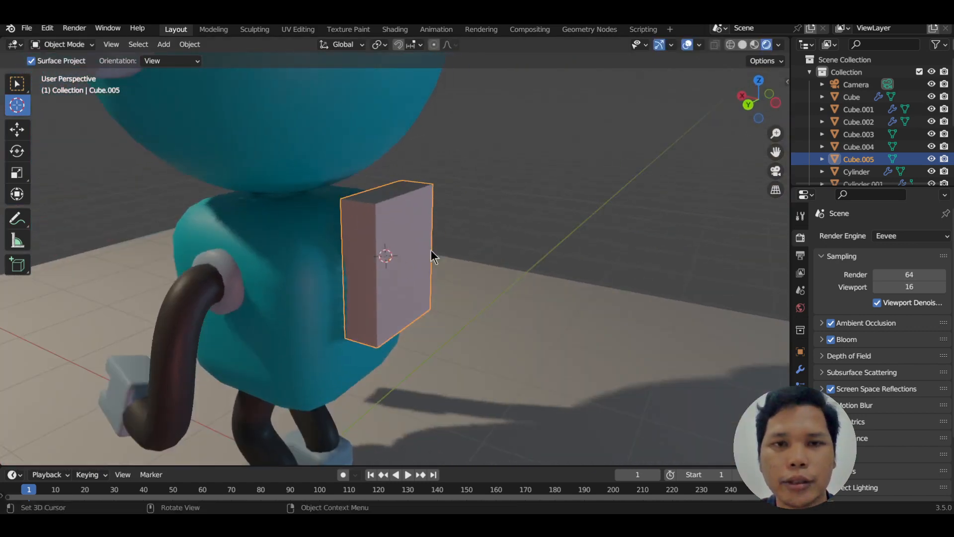
Check the backpack's placement from behind and lower the box slightly along Z
scroll(431, 249, down, 4)
middle_drag(431, 249, 528, 250)
scroll(370, 264, up, 2)
middle_drag(363, 264, 405, 285)
scroll(401, 268, down, 4)
scroll(386, 244, up, 4)
scroll(398, 234, up, 1)
key(g)
key(z)
click(397, 242)
scroll(406, 285, up, 3)
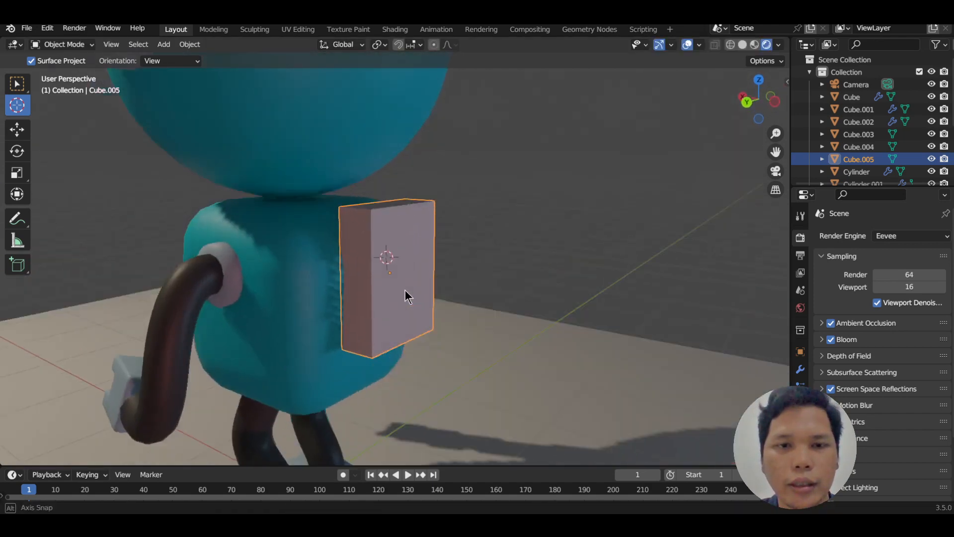
Enter Edit Mode on the backpack box with edge selection and raise its lower outer edge along Z
key(Tab)
middle_drag(400, 319, 371, 339)
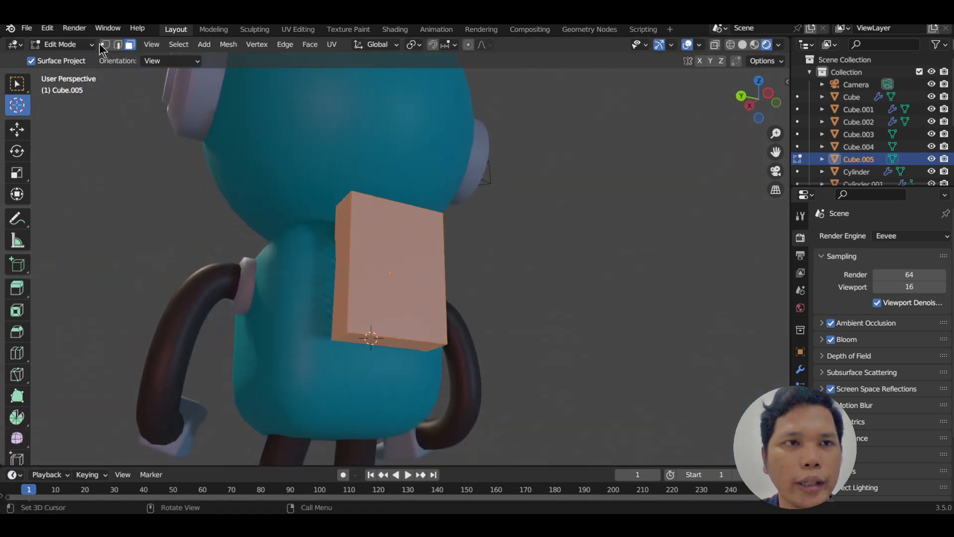
click(118, 44)
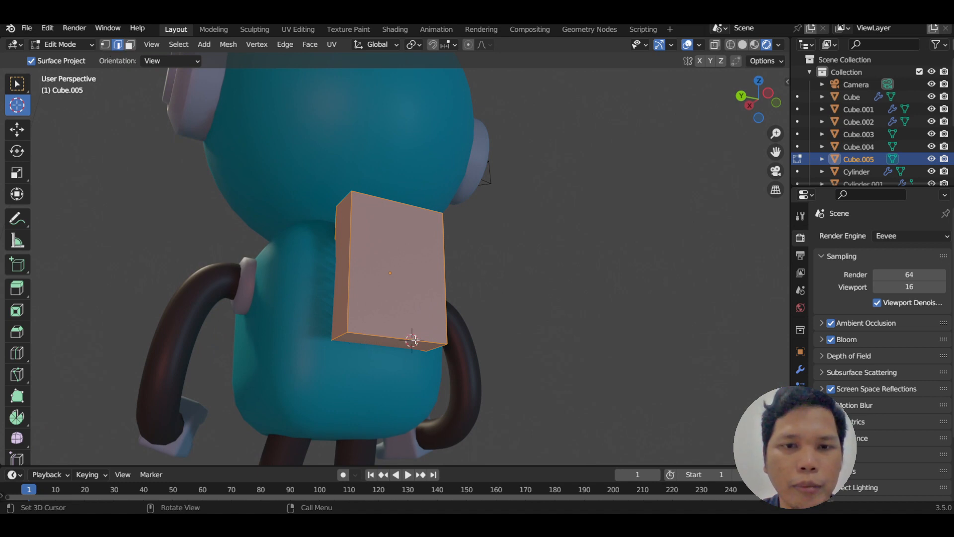
click(28, 88)
click(413, 342)
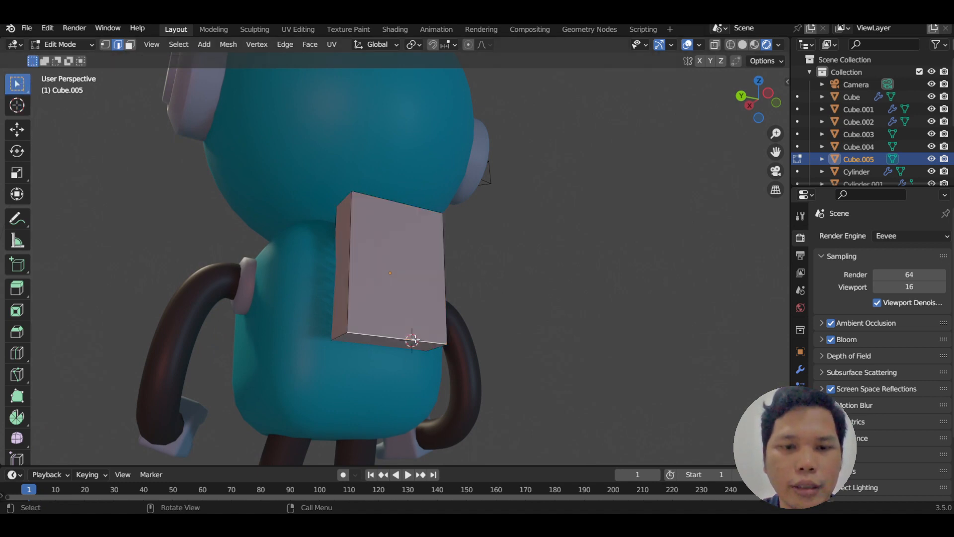
key(g)
key(z)
click(418, 313)
Lower the upper outer edge of the backpack box along Z to slope its top
middle_drag(418, 314, 451, 331)
key(g)
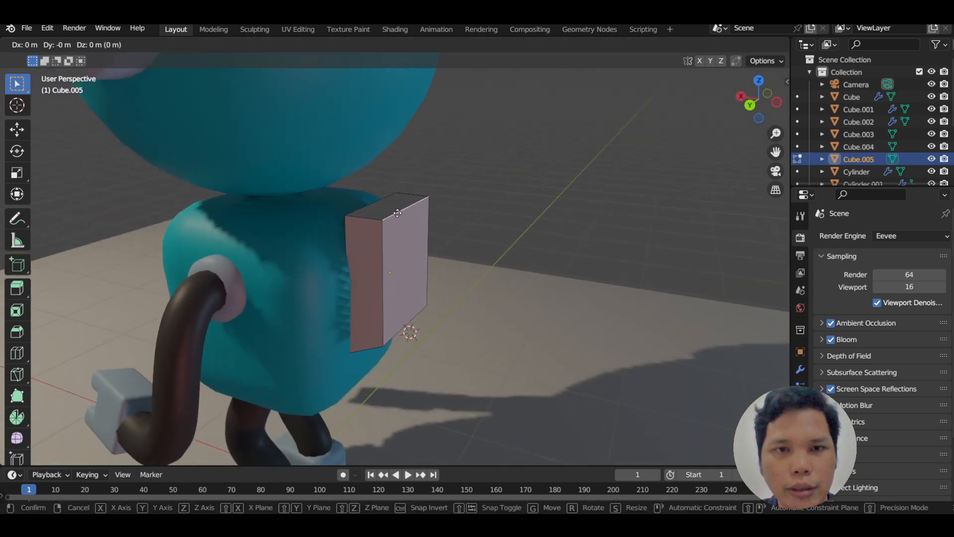
key(z)
click(399, 231)
Add a horizontal loop cut around the backpack box and slide it up near the top edge
mouse_move(400, 230)
middle_down()
mouse_move(355, 246)
mouse_move(187, 256)
mouse_move(414, 219)
middle_up()
click(363, 267)
key(Tab)
key(Tab)
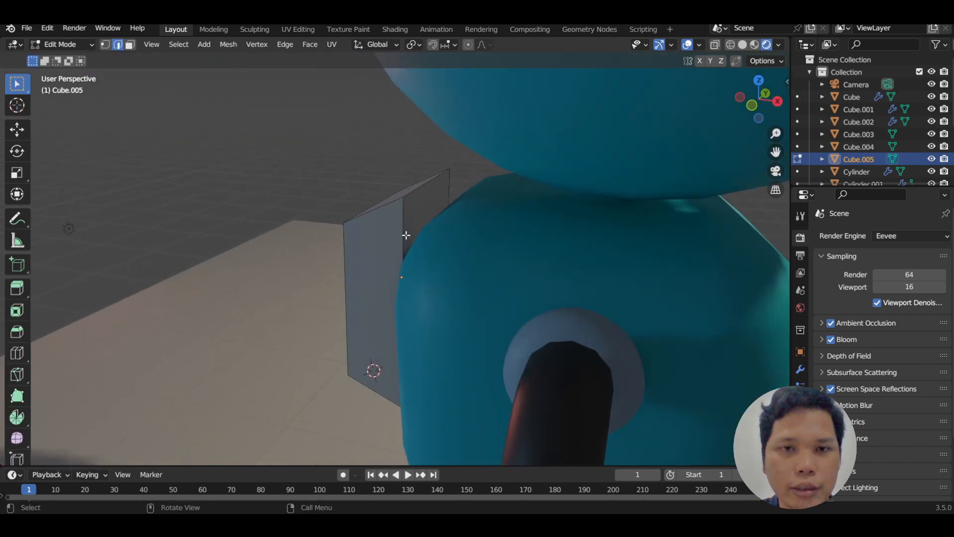
key(ctrl+r)
click(405, 228)
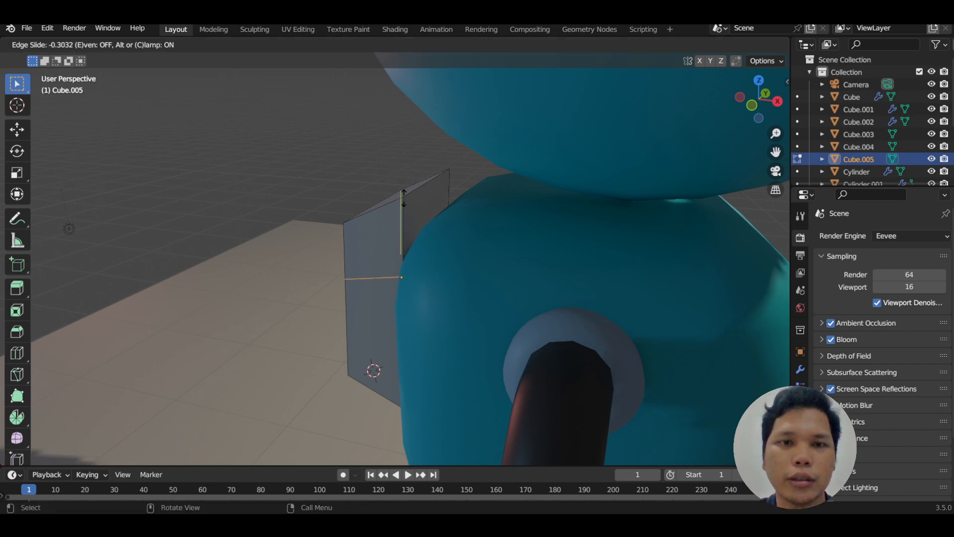
click(406, 163)
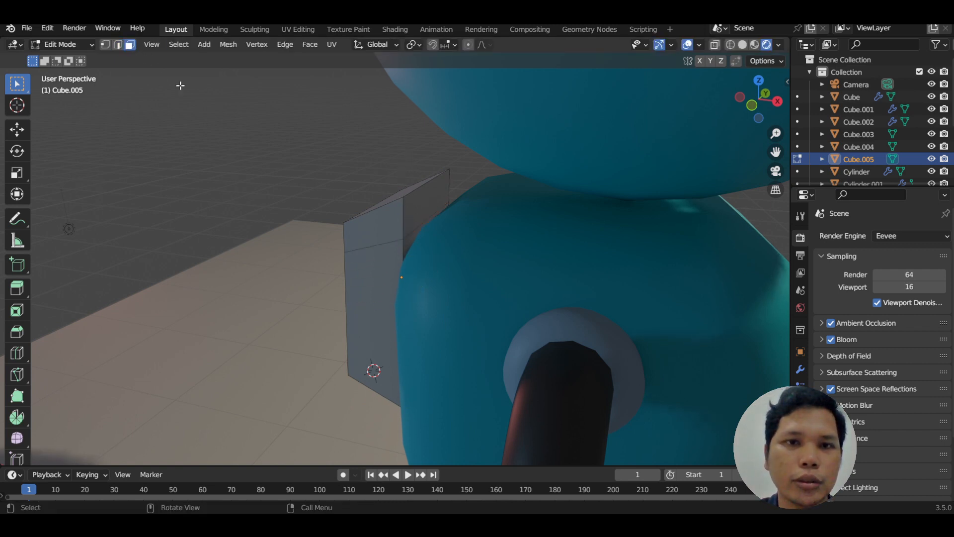
Extrude the narrow upper face on the backpack's inner side about 0.04 m toward the robot's body
click(420, 204)
middle_drag(420, 204, 422, 204)
key(e)
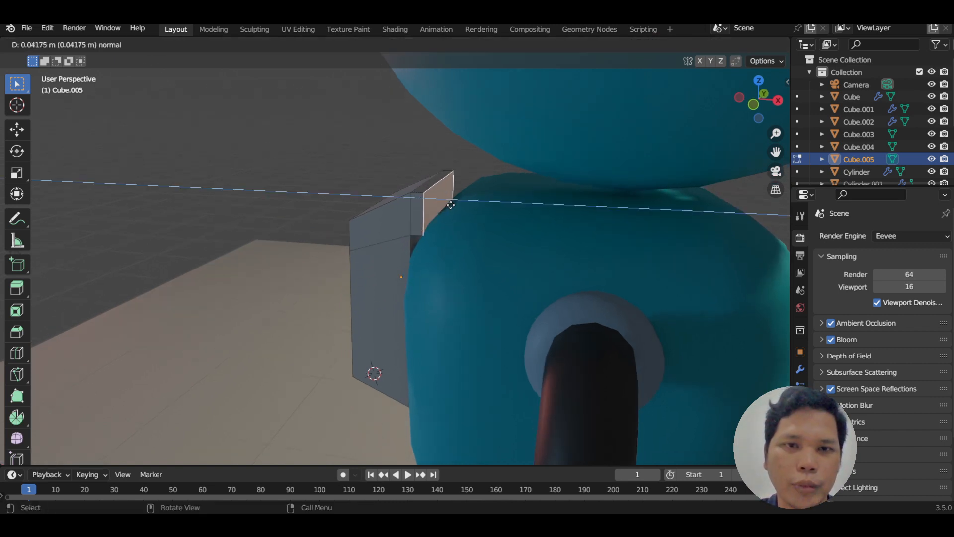
click(453, 207)
Scale the extruded face to about 0.68 along Z and raise it about 0.02 m along Z
key(s)
key(z)
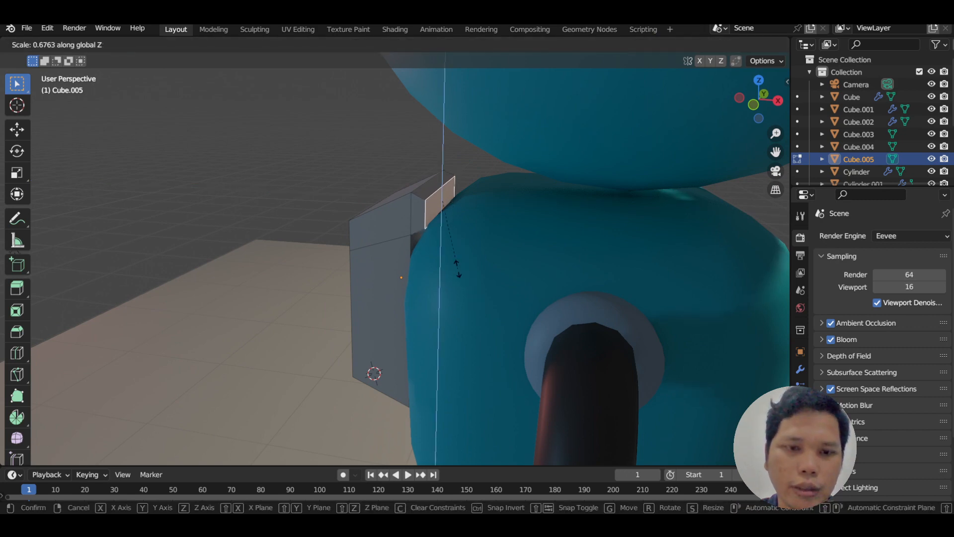
click(457, 268)
key(g)
key(z)
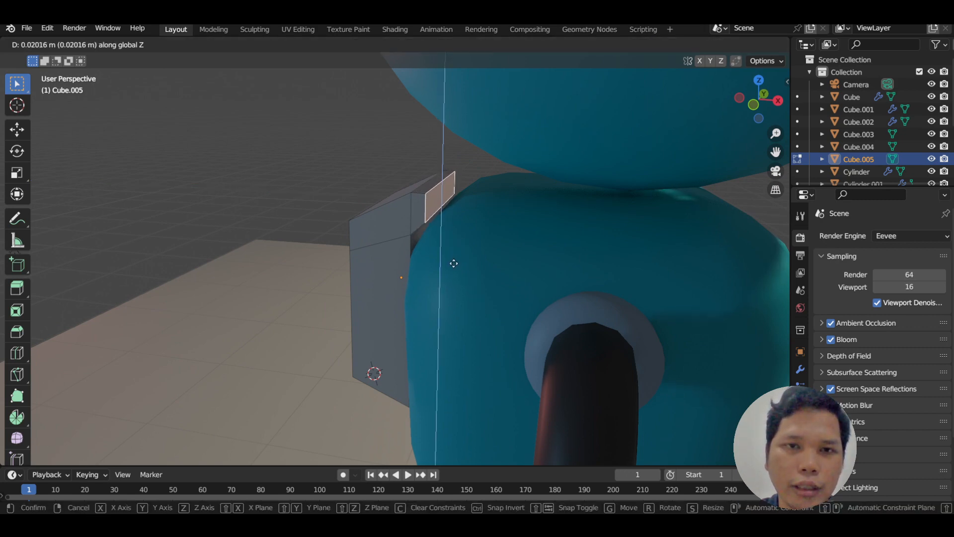
click(453, 264)
Leave Edit Mode and examine the whole robot with its backpack from the front
middle_drag(454, 264, 377, 287)
key(Tab)
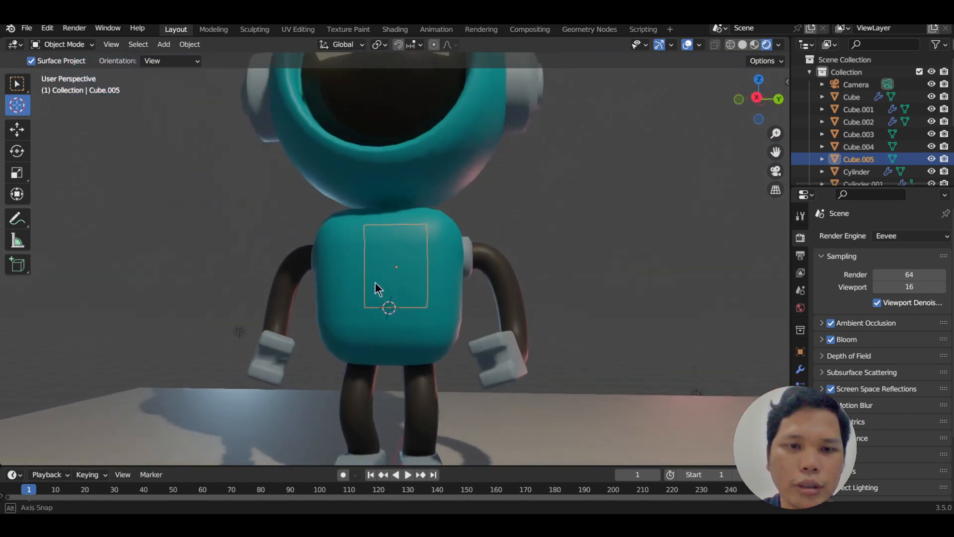
key(KP_Divide)
middle_drag(392, 231, 407, 271)
scroll(333, 237, up, 2)
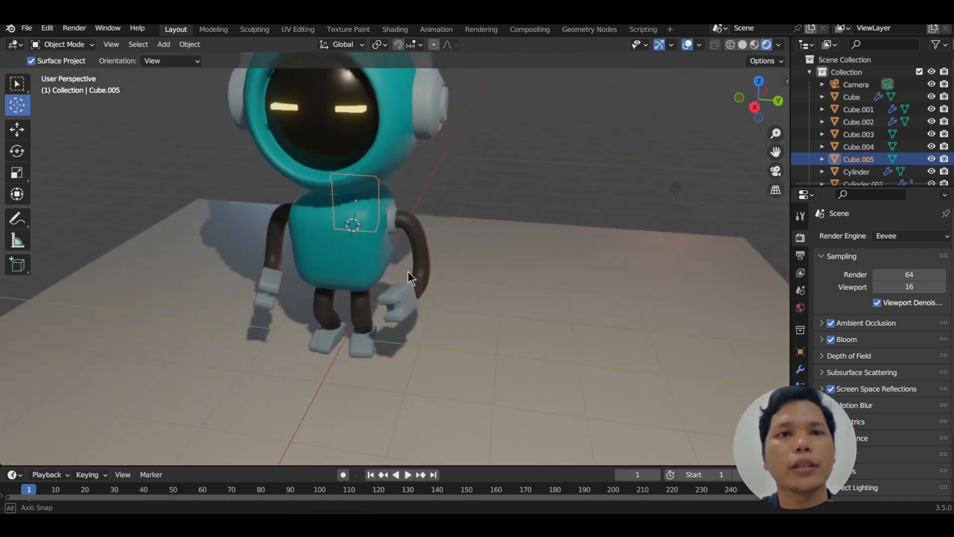
scroll(407, 272, down, 3)
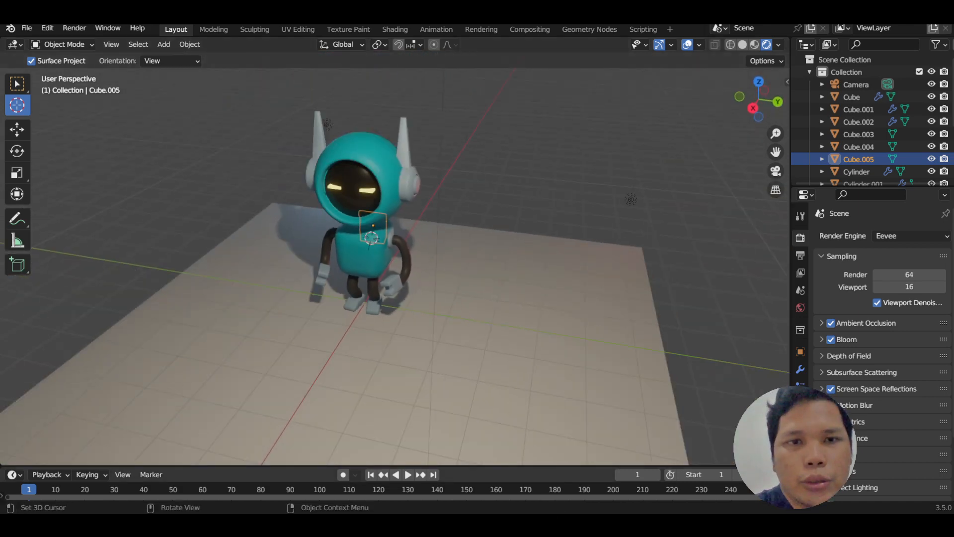
middle_drag(347, 240, 365, 218)
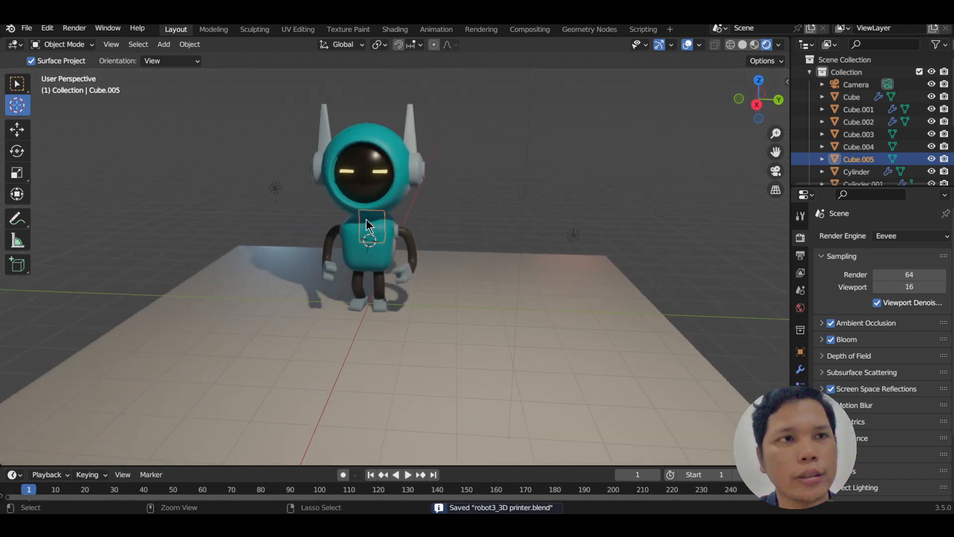